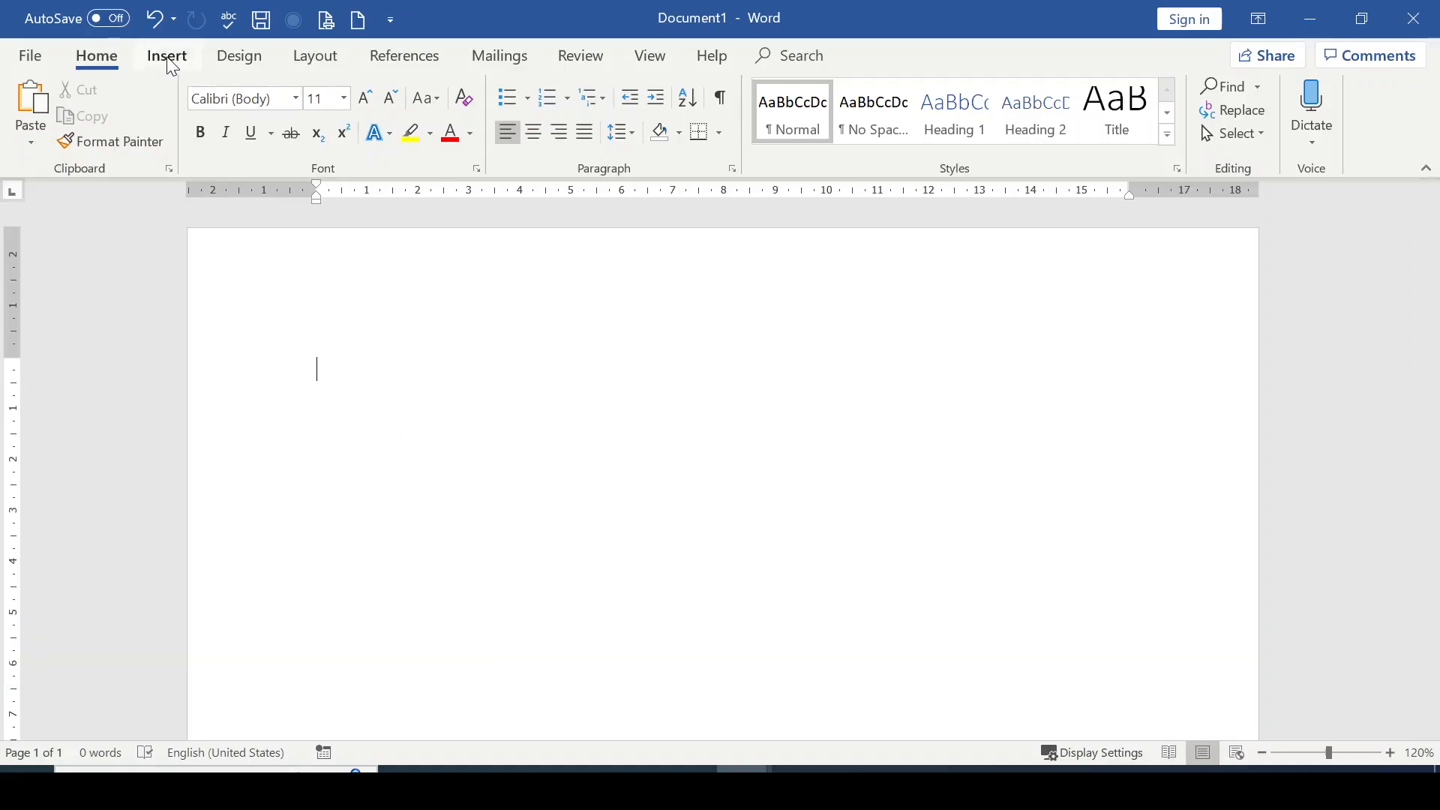
Insert a table with four columns and five rows at the start of the blank document
{"action": "left_click", "coordinate": [168, 59]}
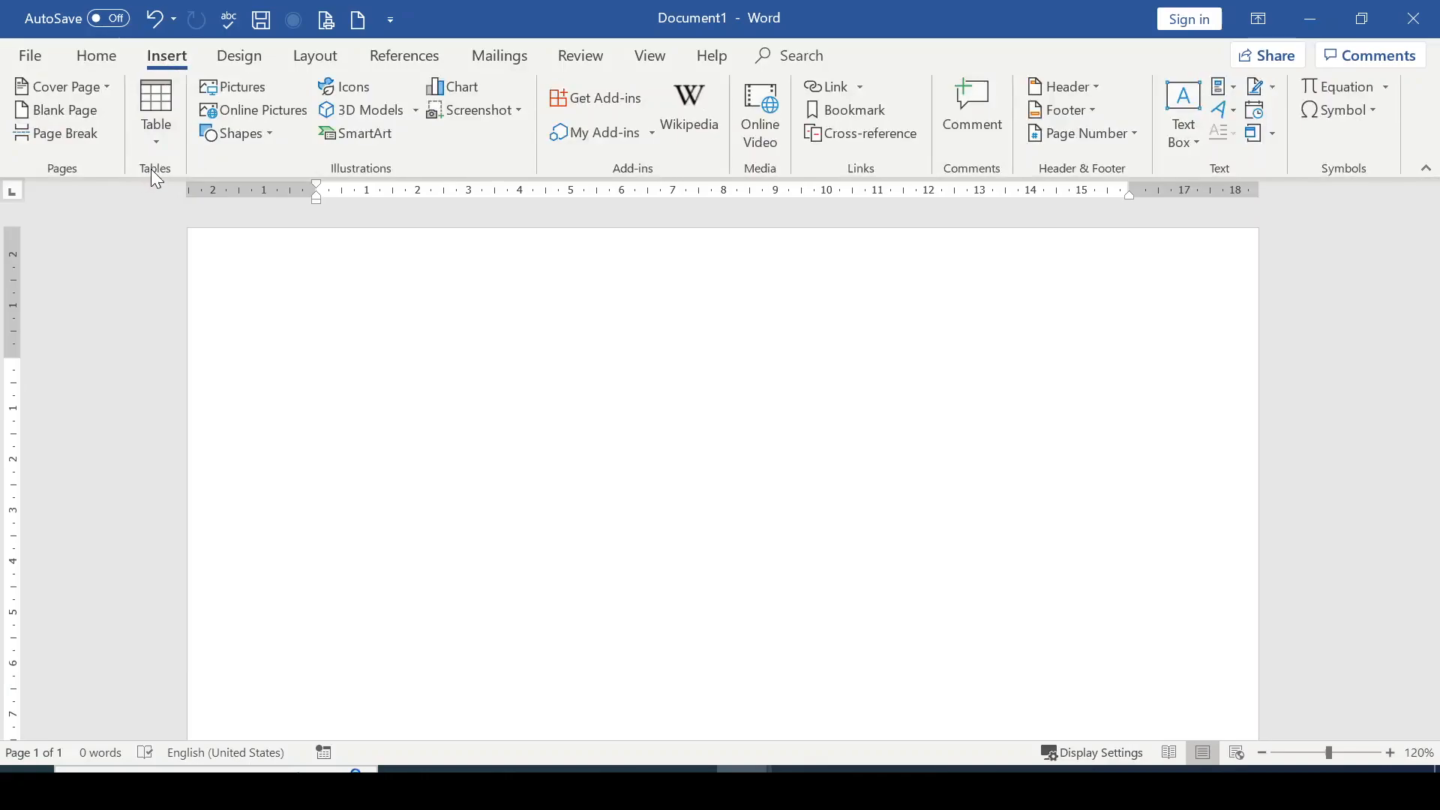
{"action": "left_click", "coordinate": [162, 150]}
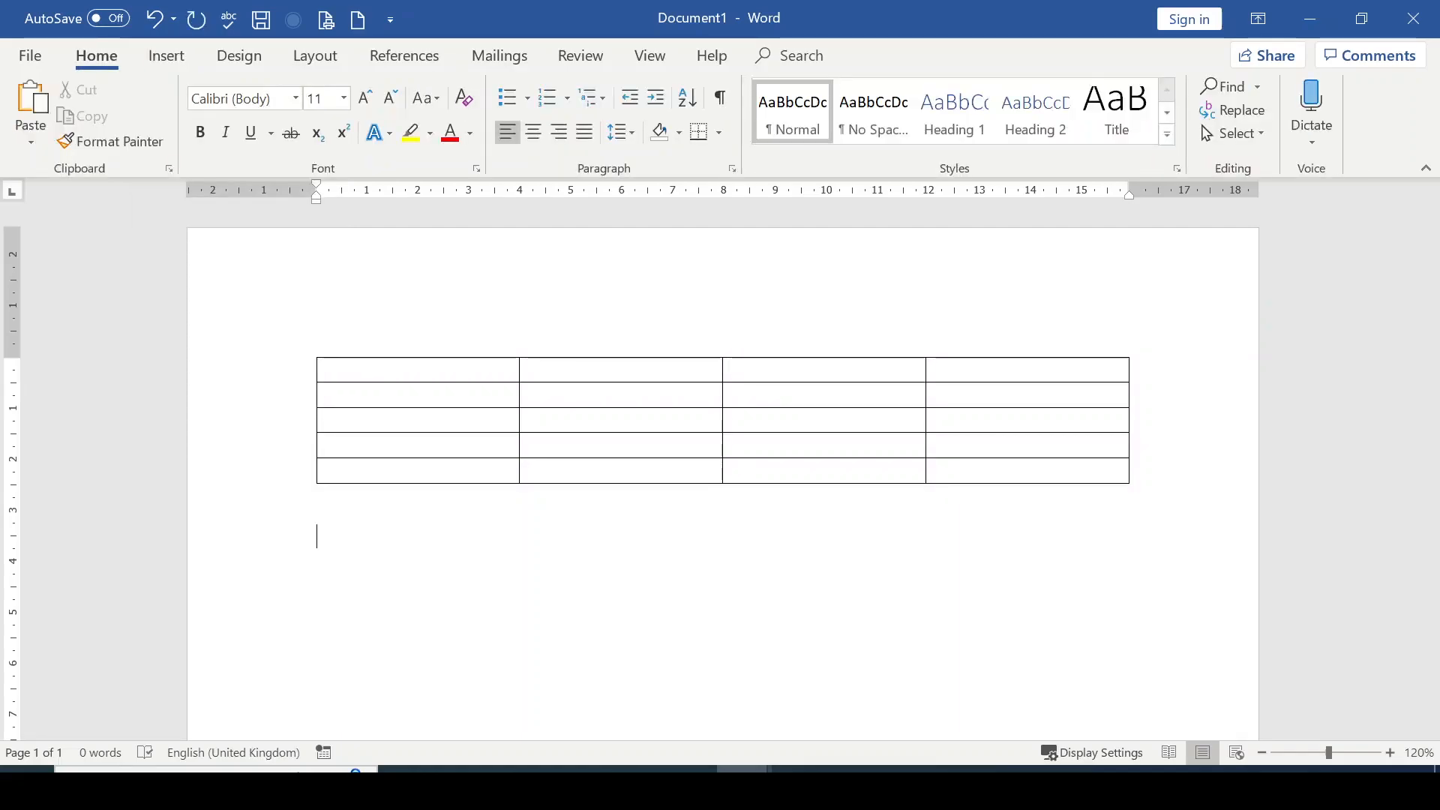
Insert a second table below the first one, with 6 columns, 5 rows and automatic fixed column width
{"action": "left_click", "coordinate": [168, 58]}
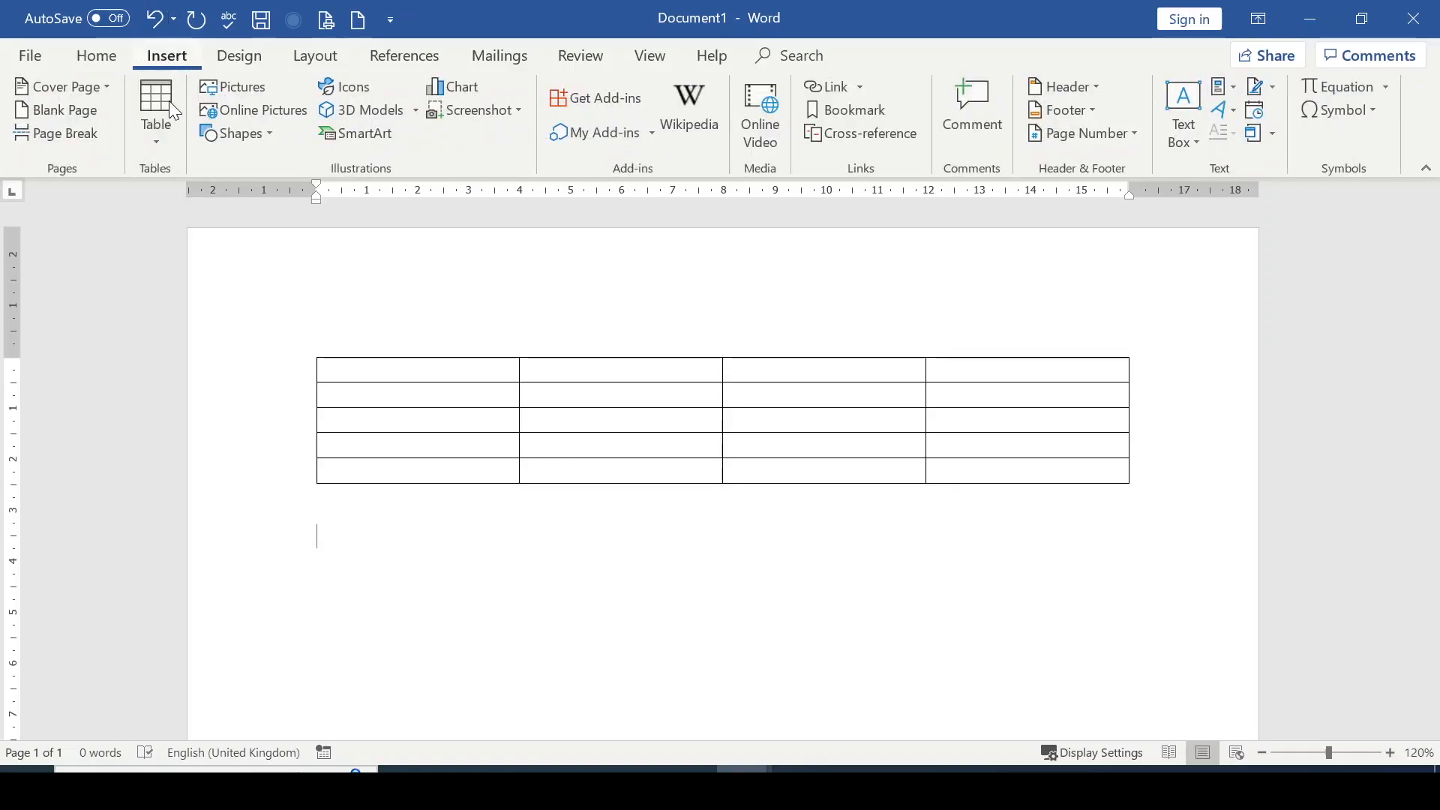
{"action": "left_click", "coordinate": [159, 146]}
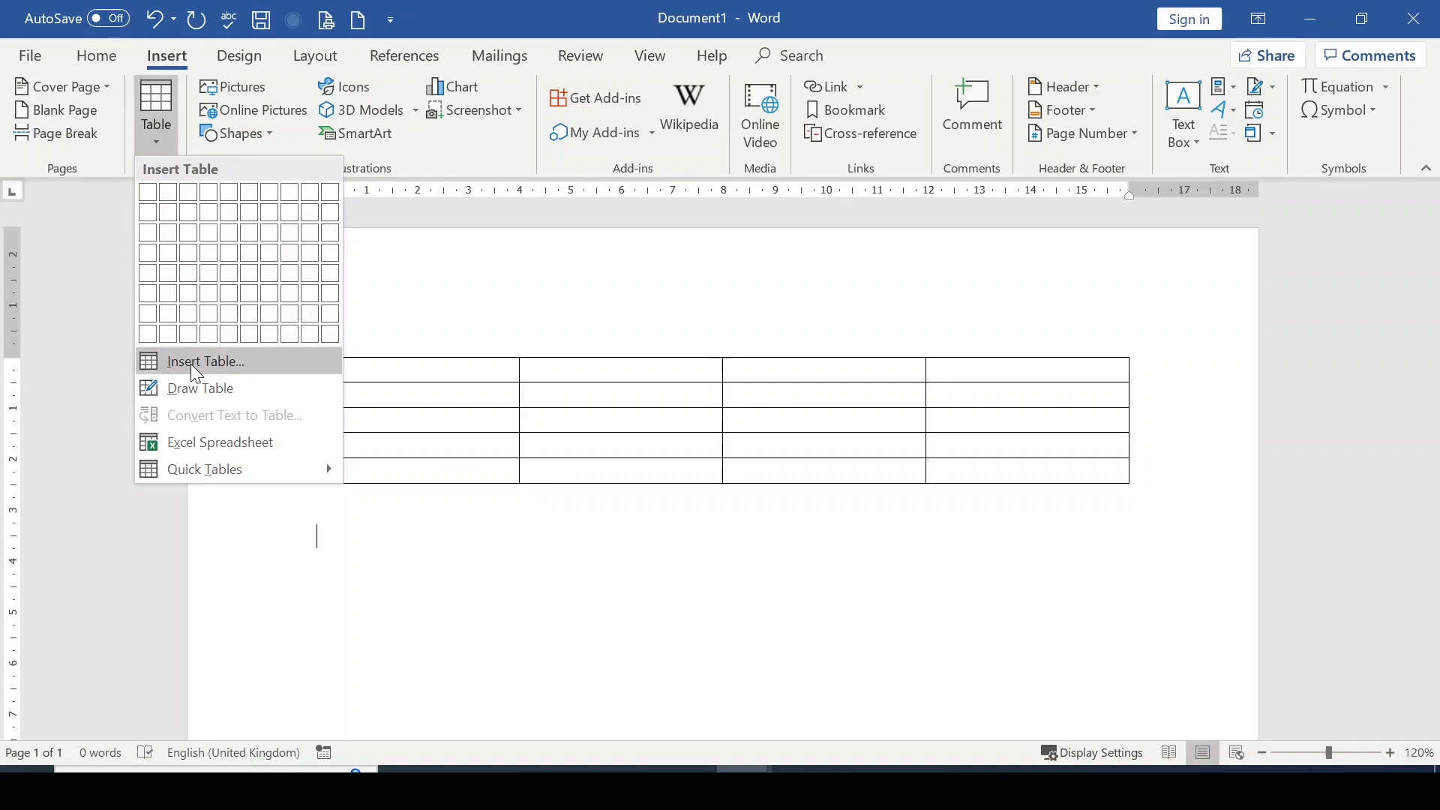
{"action": "left_click", "coordinate": [229, 362]}
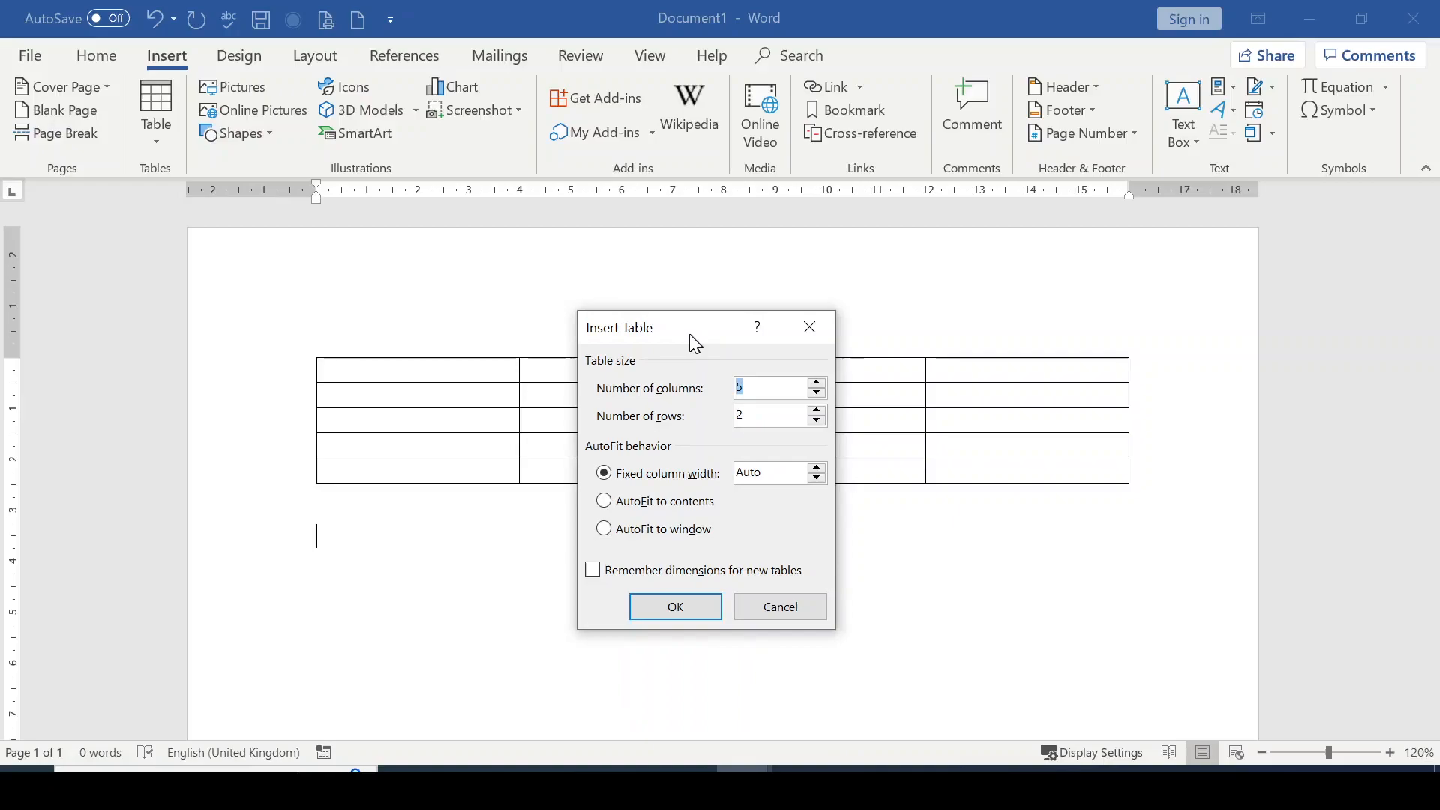
{"action": "left_click_drag", "start_coordinate": [691, 335], "coordinate": [680, 335]}
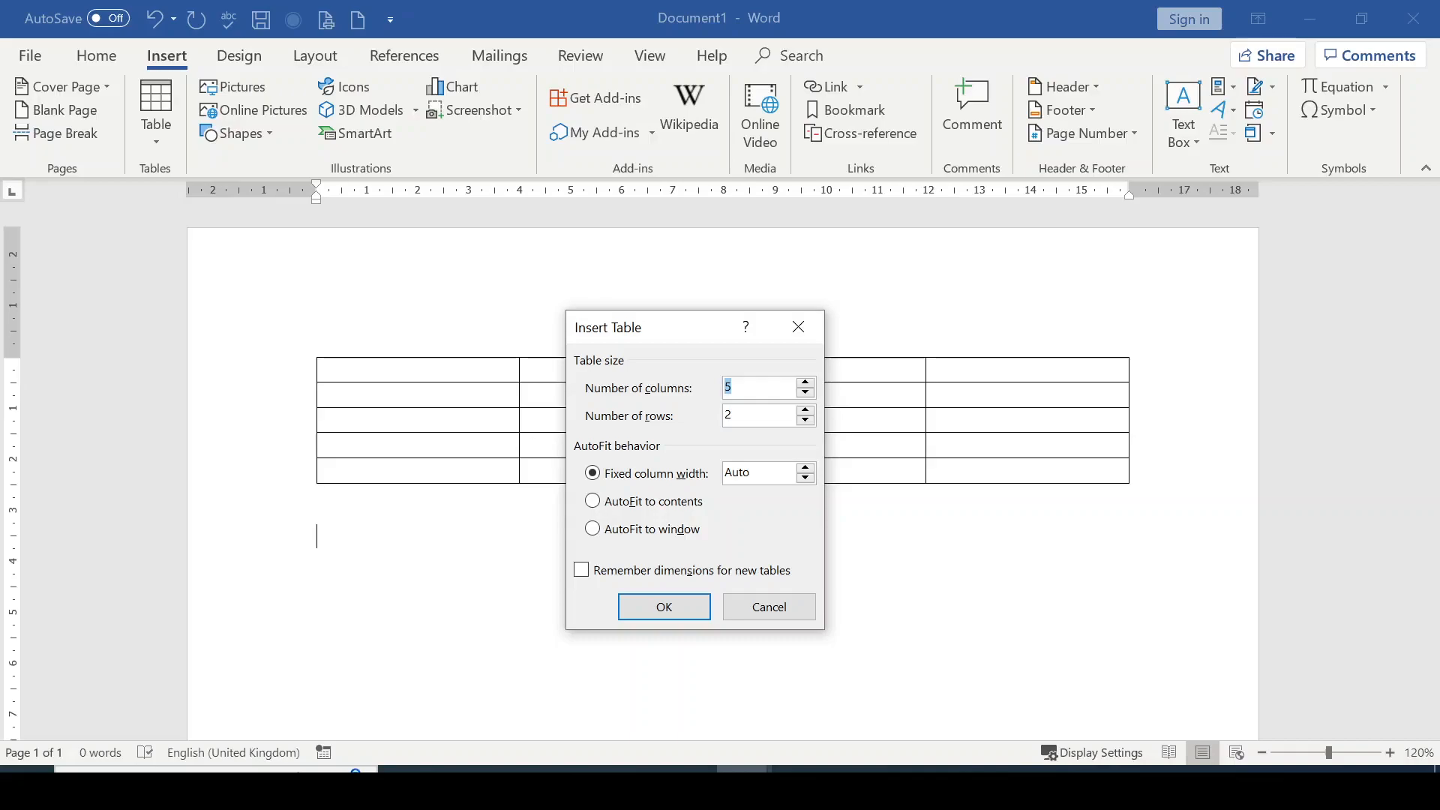
{"action": "type", "text": "6"}
{"action": "left_click", "coordinate": [806, 383]}
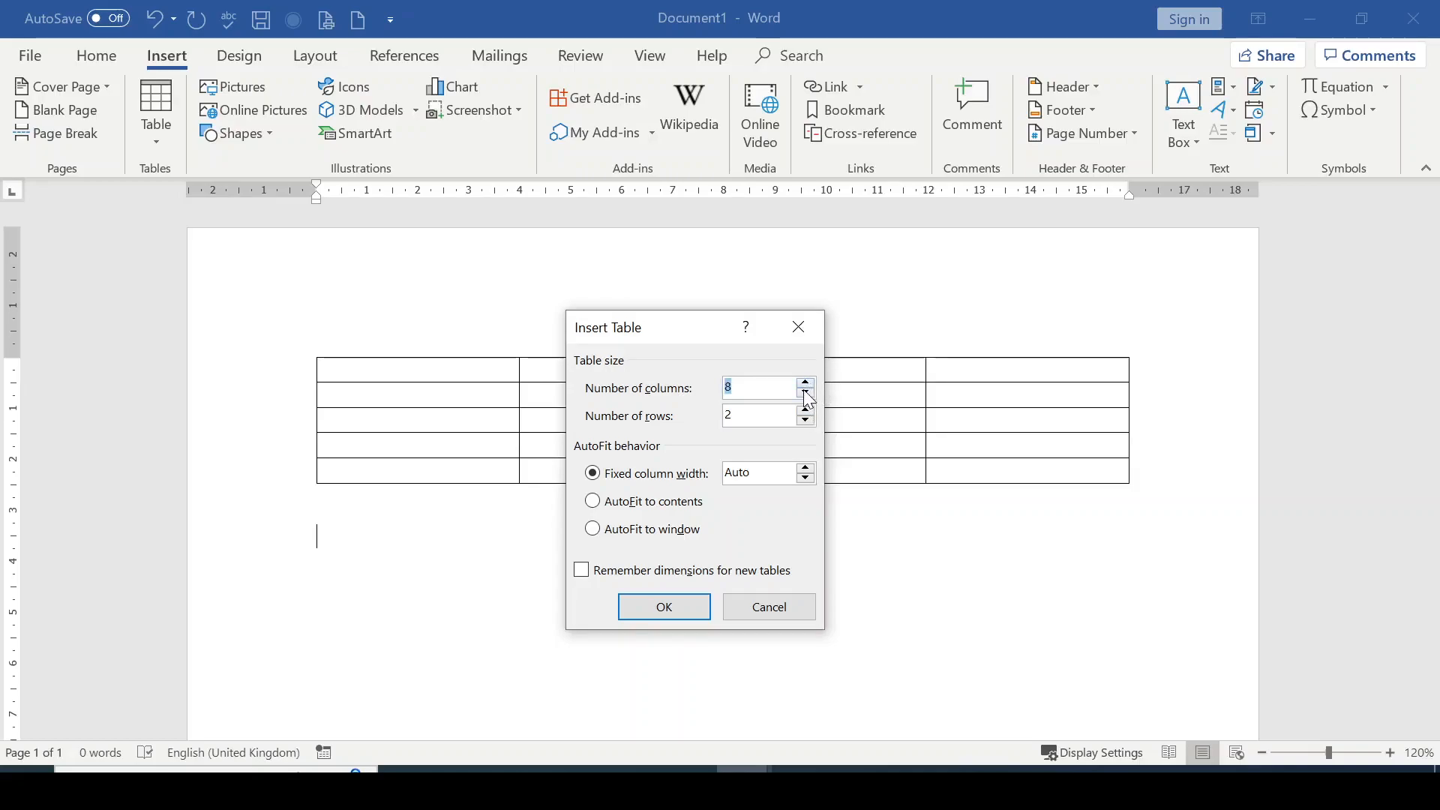
{"action": "left_click", "coordinate": [807, 395]}
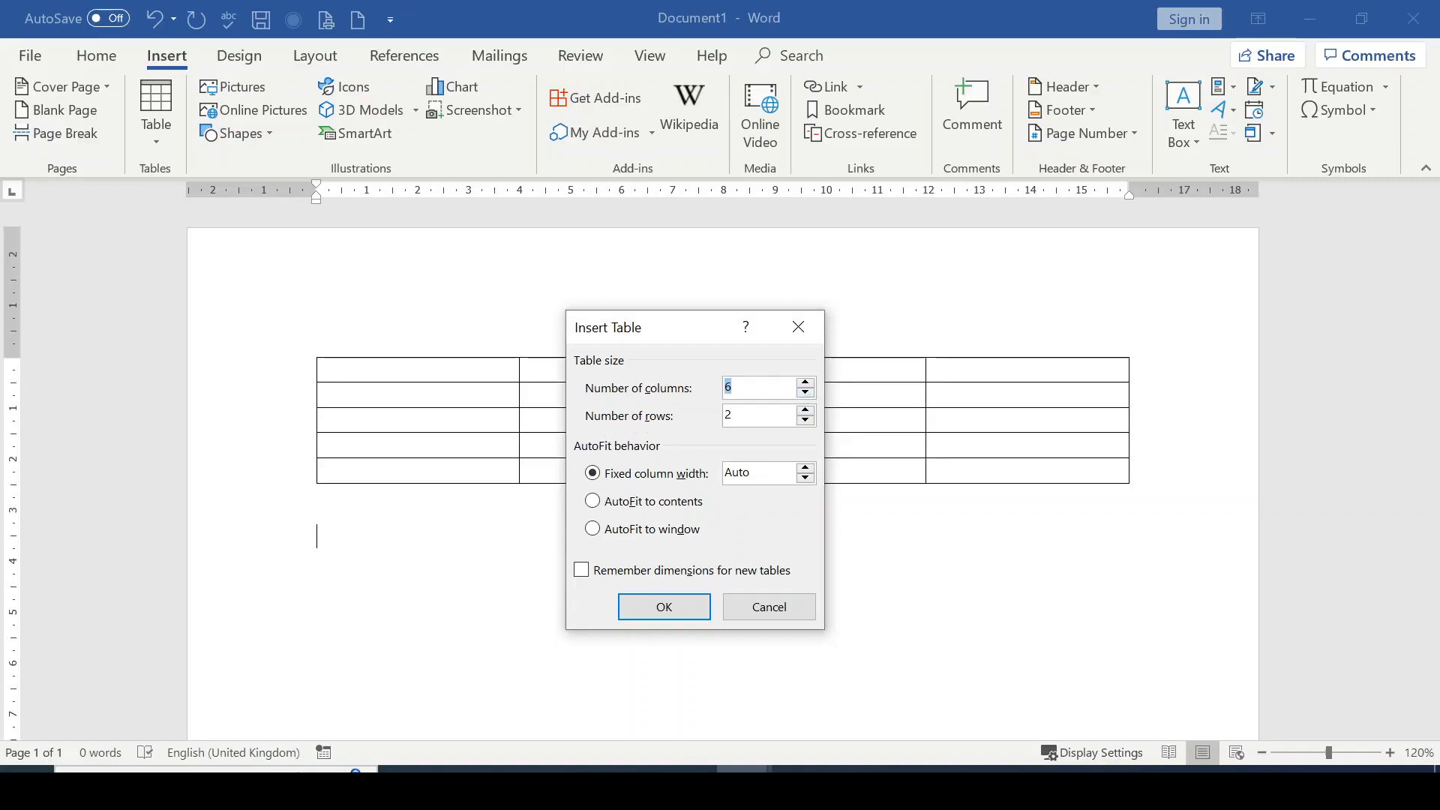
{"action": "left_click", "coordinate": [806, 411]}
{"action": "left_click", "coordinate": [806, 411]}
{"action": "left_click", "coordinate": [806, 411]}
{"action": "left_click", "coordinate": [664, 610]}
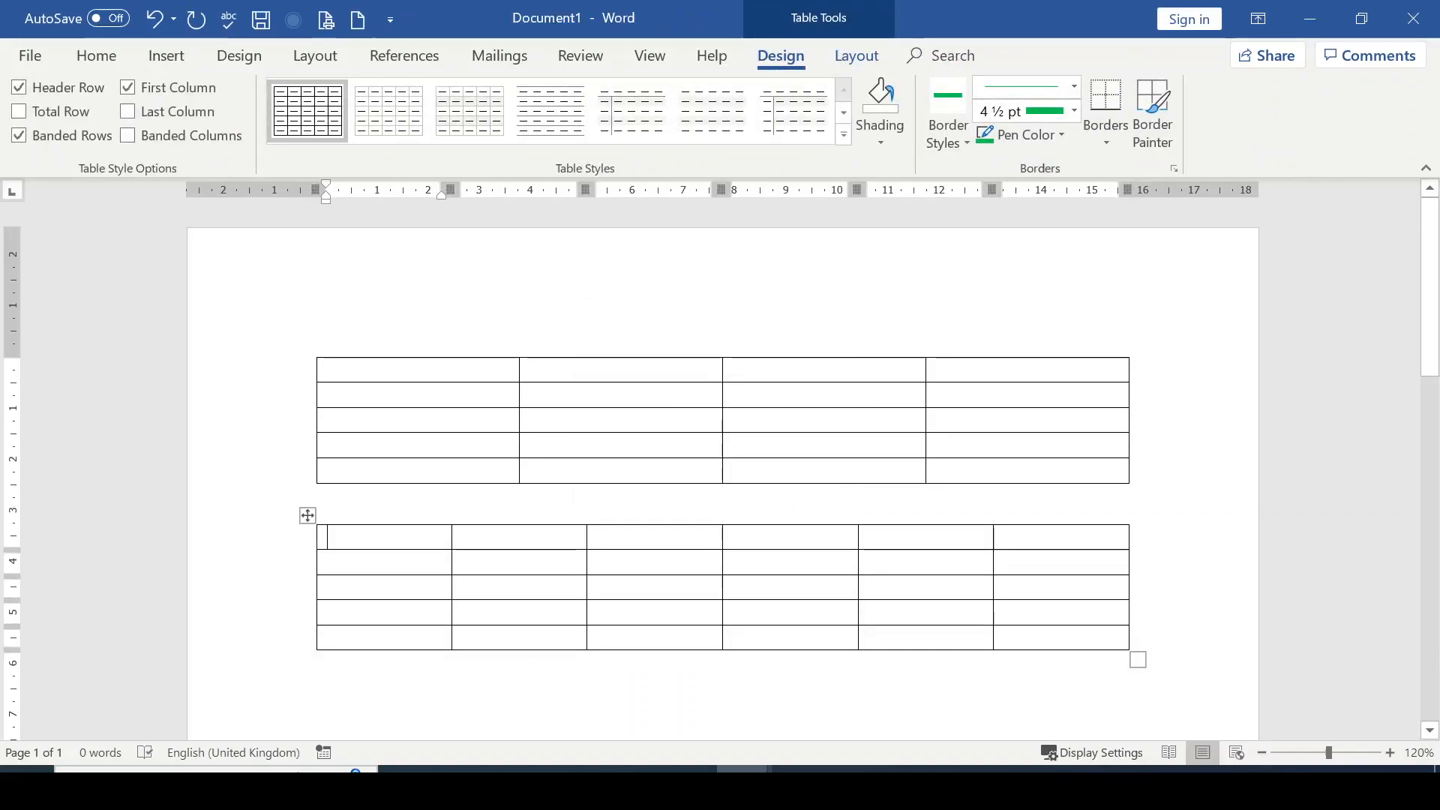
{"action": "left_click", "coordinate": [386, 521]}
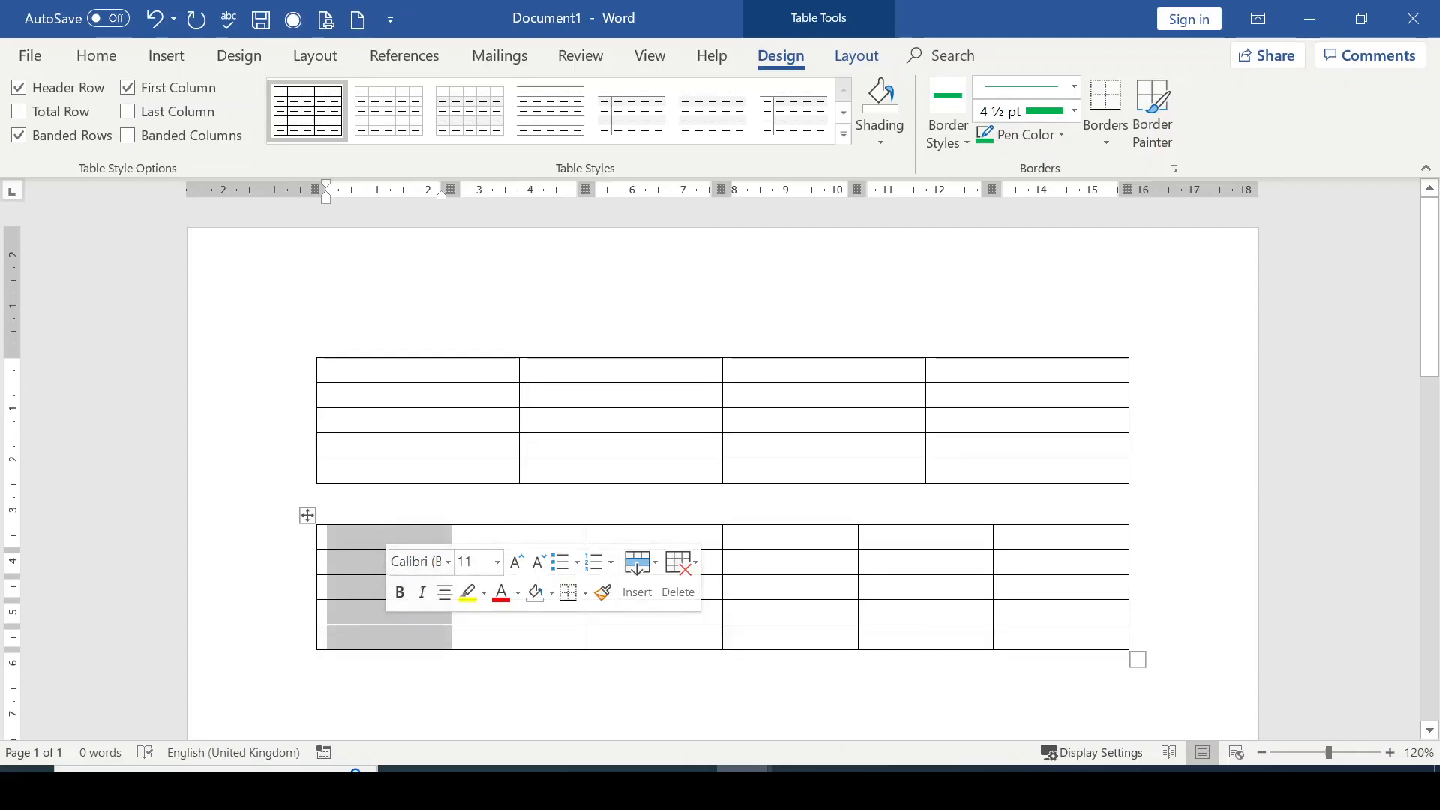
{"action": "left_click", "coordinate": [638, 573]}
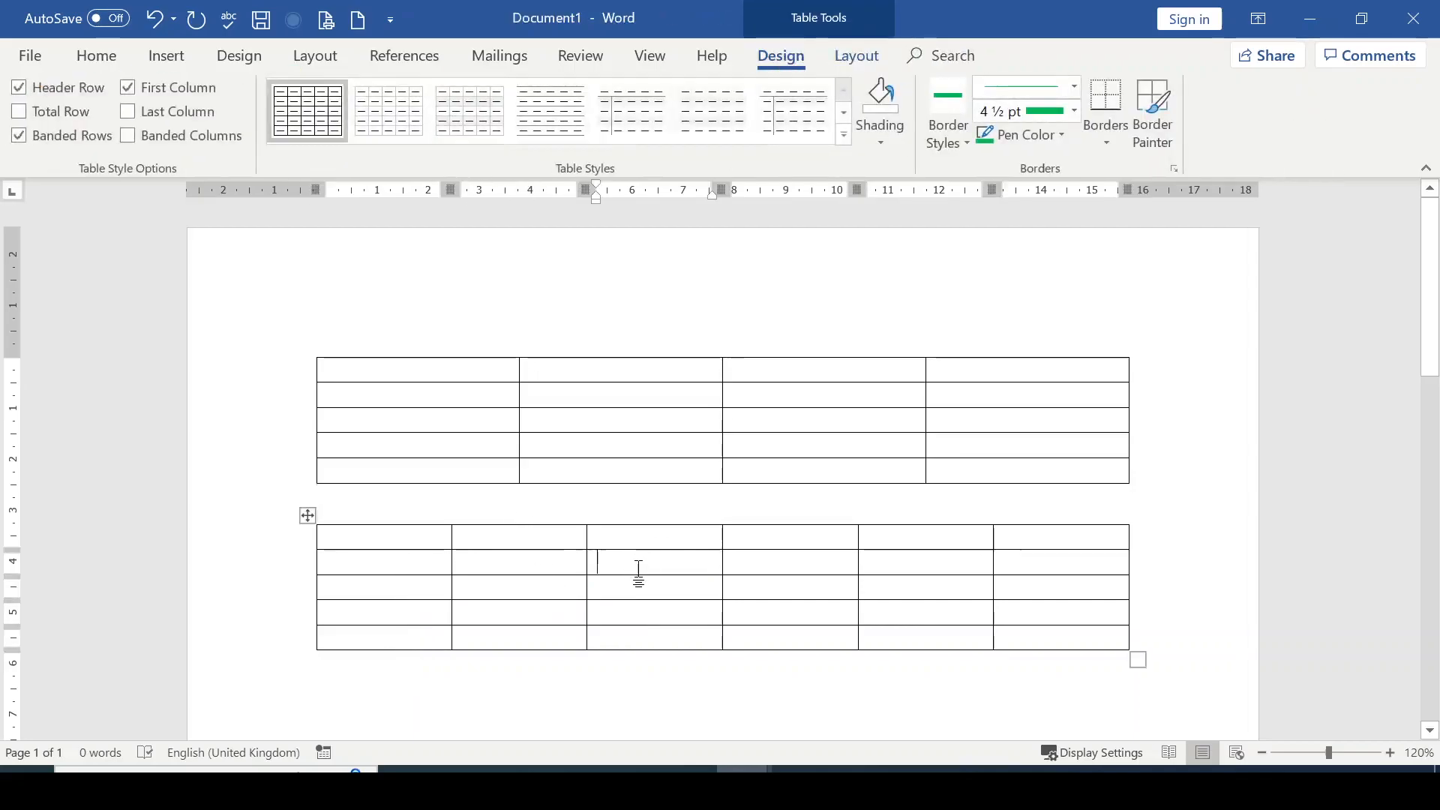
{"action": "left_click", "coordinate": [758, 570]}
{"action": "left_click", "coordinate": [883, 564]}
{"action": "left_click", "coordinate": [1004, 562]}
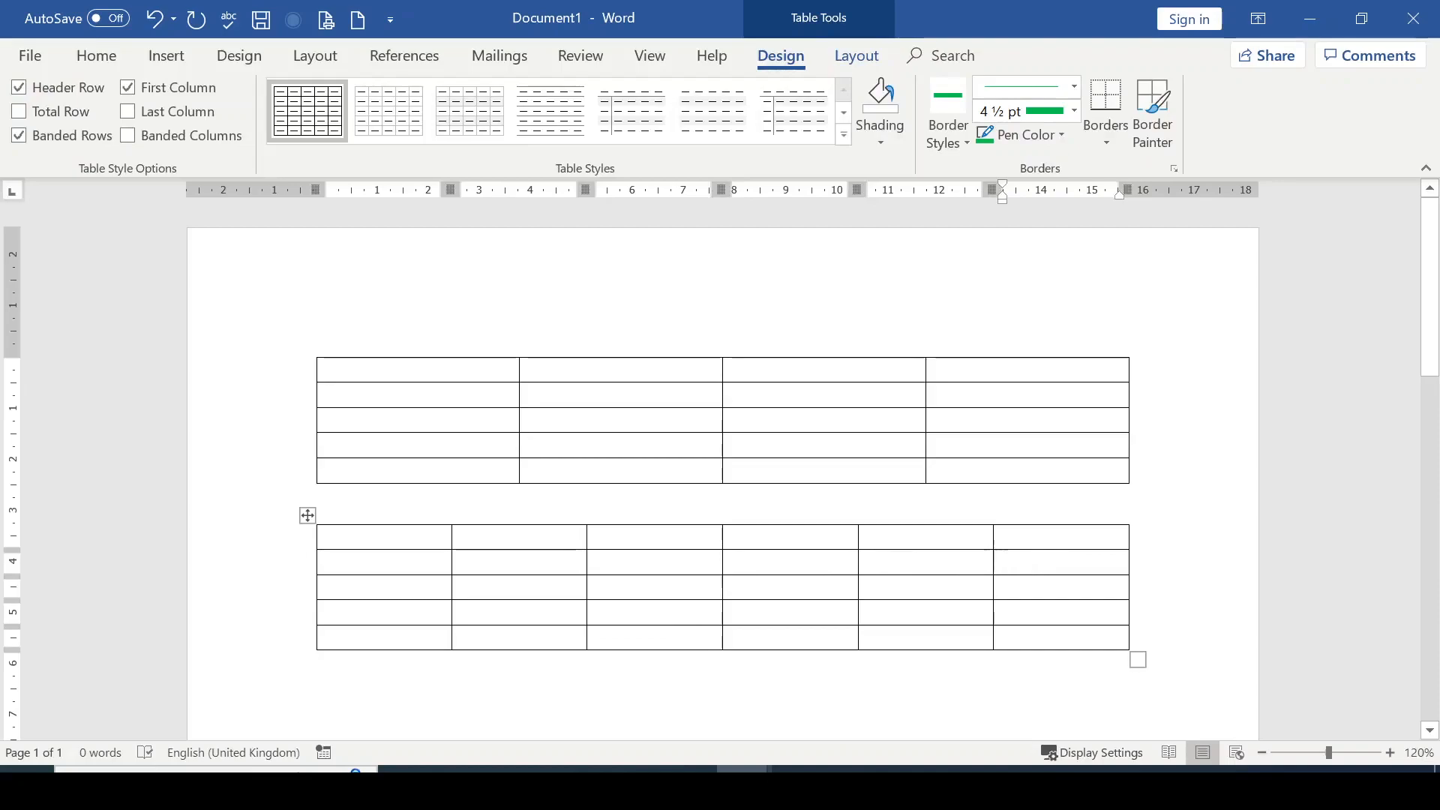
{"action": "left_click", "coordinate": [497, 510]}
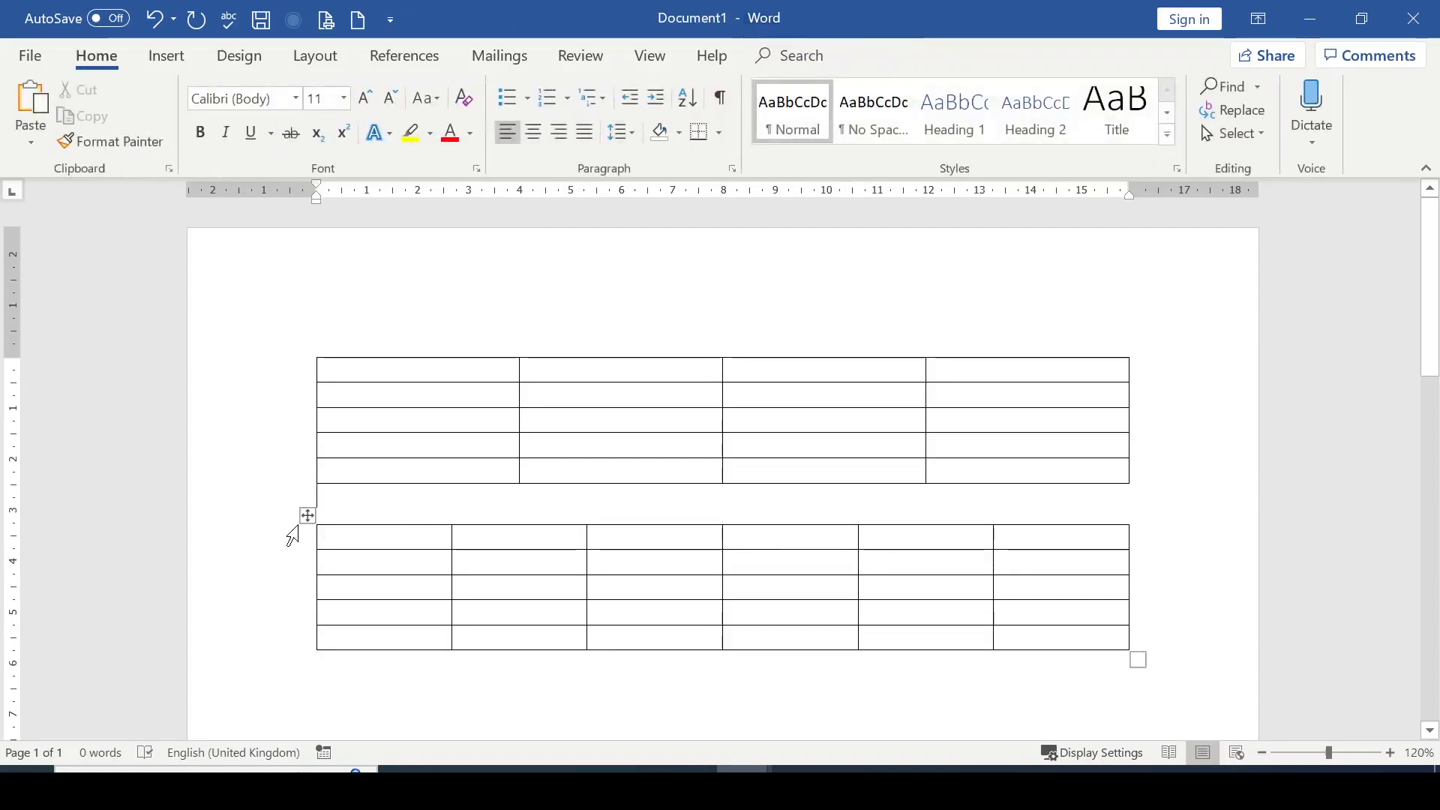
{"action": "key", "text": "ctrl+z"}
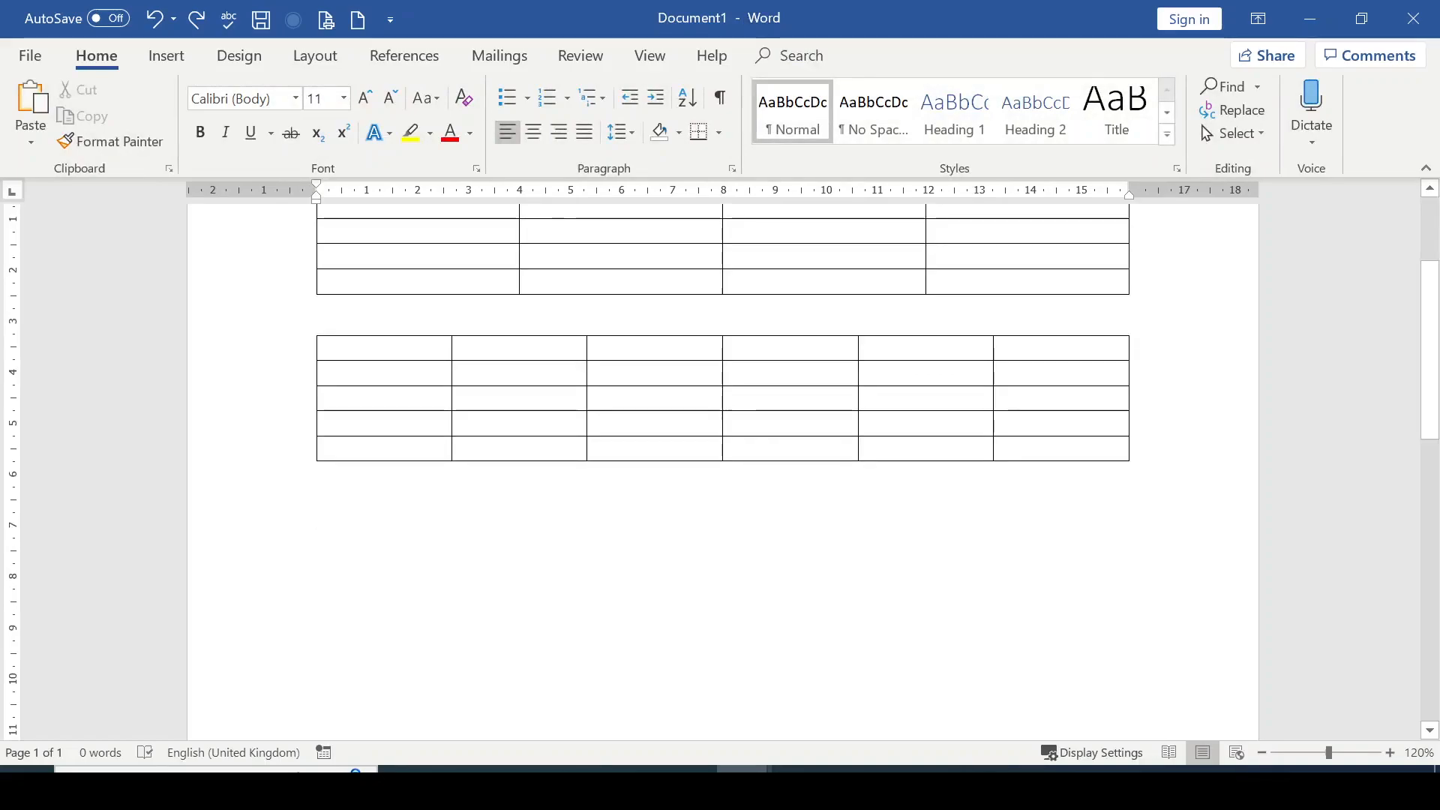
Draw the outline of a third table below the six-column table, about 15.4 cm wide and 3 cm high
{"action": "left_click", "coordinate": [168, 57]}
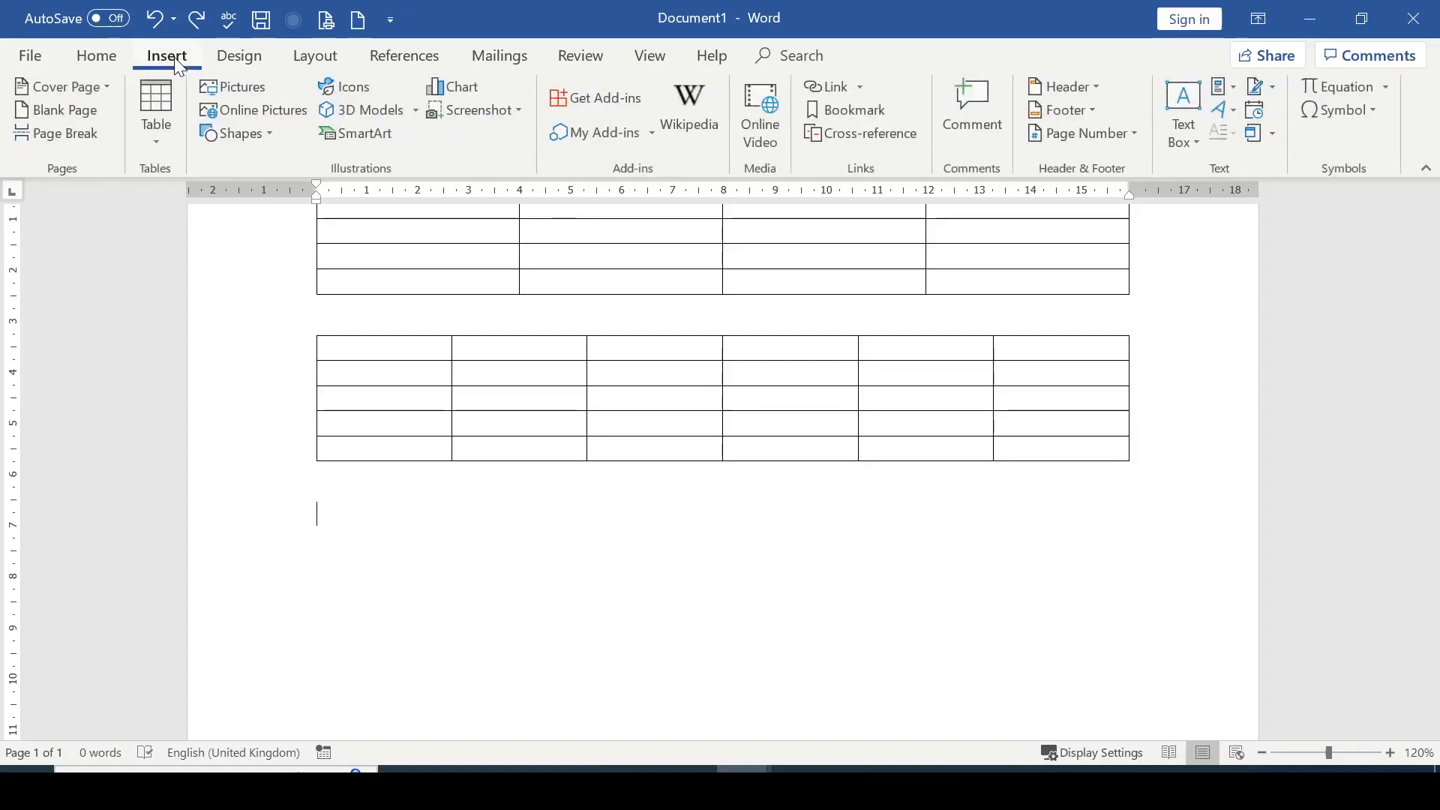
{"action": "left_click", "coordinate": [165, 147]}
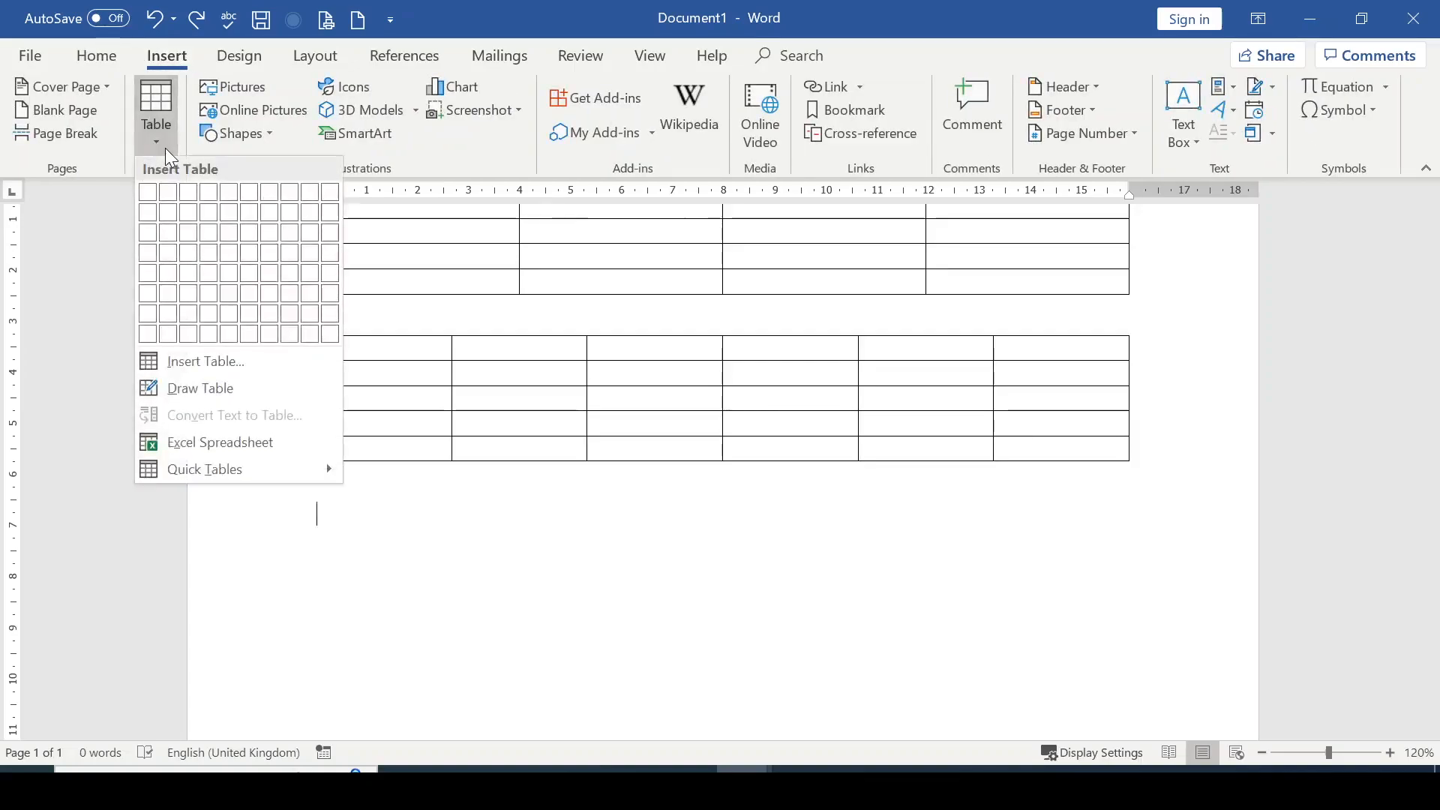
{"action": "left_click", "coordinate": [258, 388]}
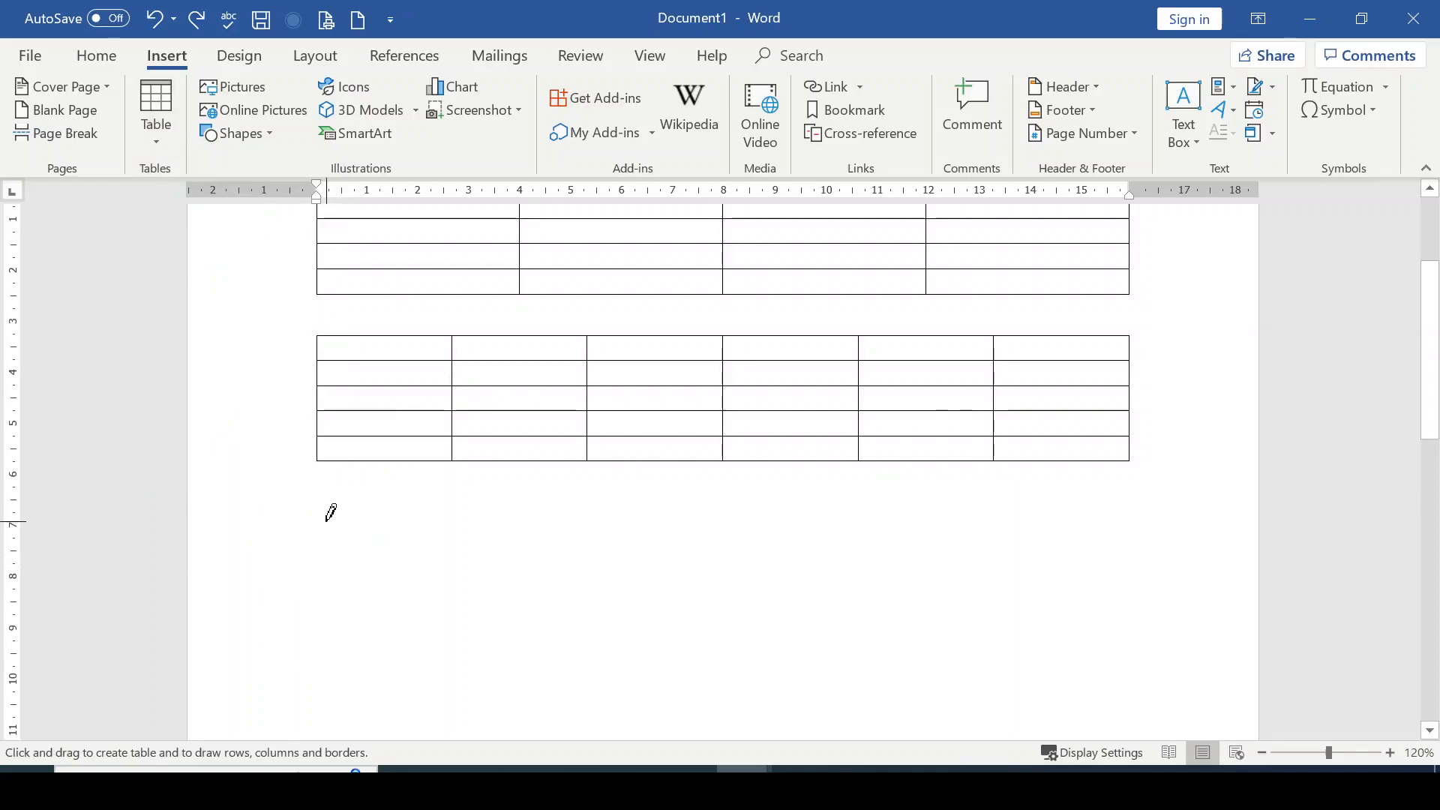
{"action": "mouse_move", "coordinate": [318, 518]}
{"action": "left_mouse_down"}
{"action": "mouse_move", "coordinate": [414, 567]}
{"action": "mouse_move", "coordinate": [944, 645]}
{"action": "mouse_move", "coordinate": [1070, 628]}
{"action": "mouse_move", "coordinate": [1109, 597]}
{"action": "mouse_move", "coordinate": [1107, 658]}
{"action": "left_mouse_up"}
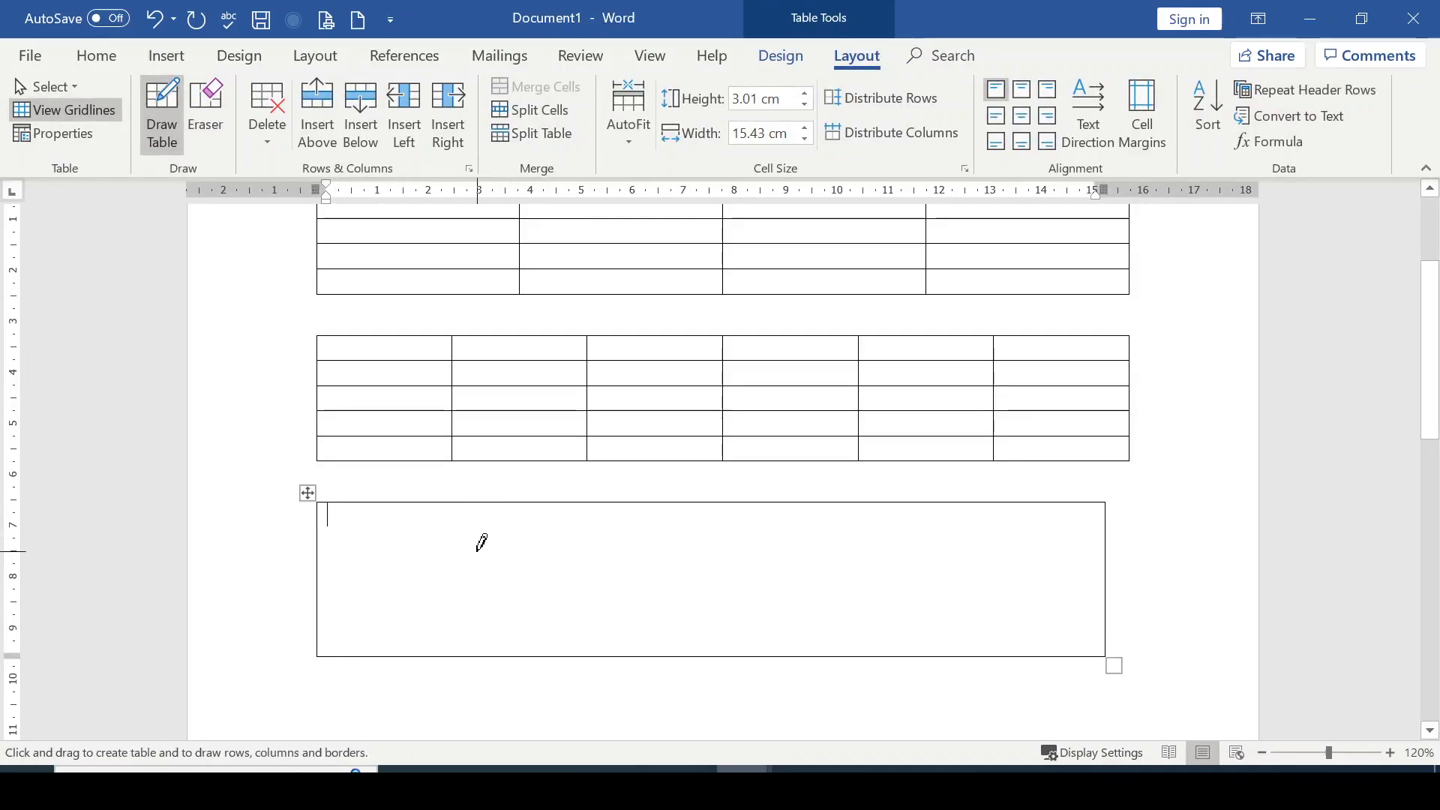
Draw five vertical borders in the new outline, making the first column about 3.5 cm and the second about 0.7 cm wide
{"action": "left_click_drag", "start_coordinate": [499, 505], "coordinate": [497, 594]}
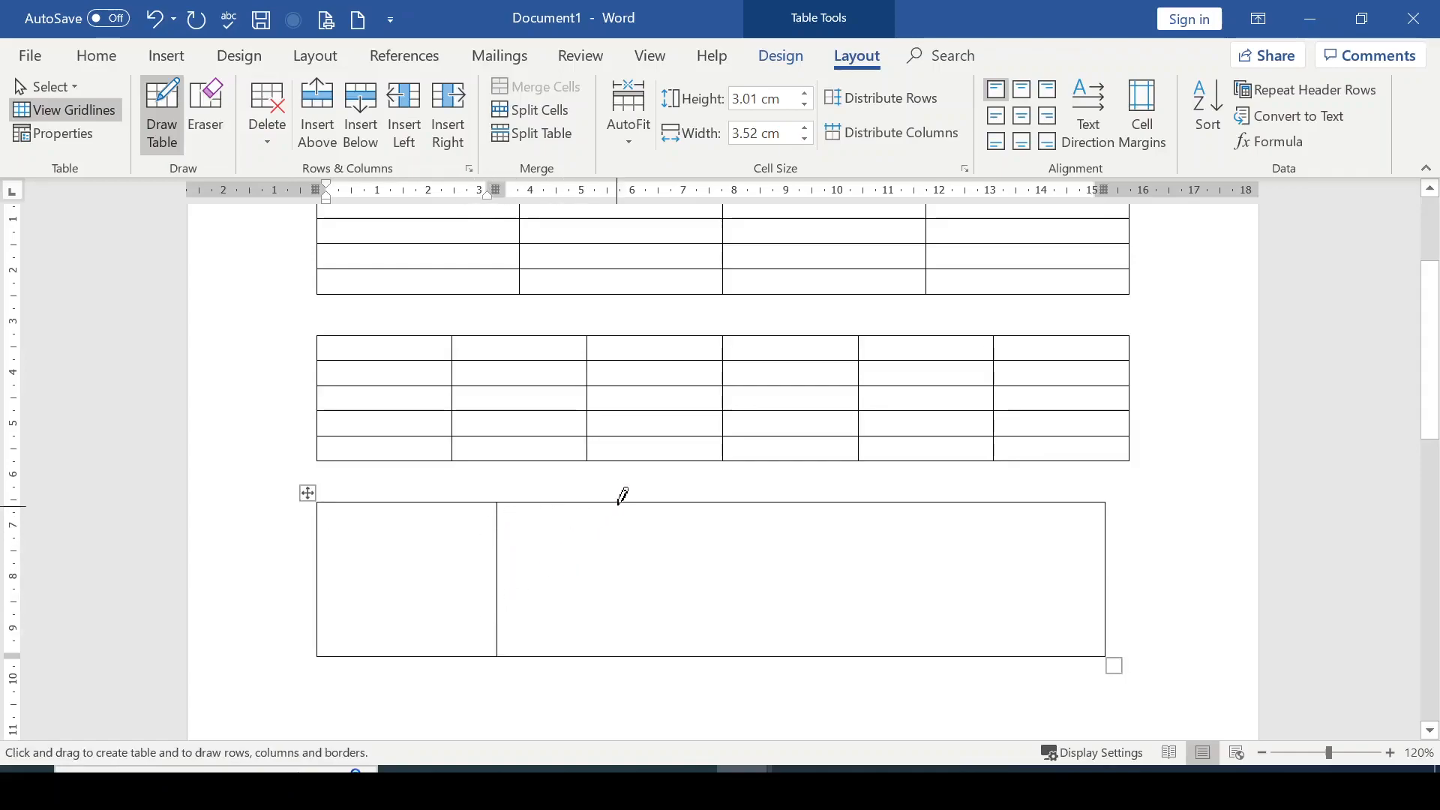
{"action": "left_click_drag", "start_coordinate": [537, 497], "coordinate": [529, 614]}
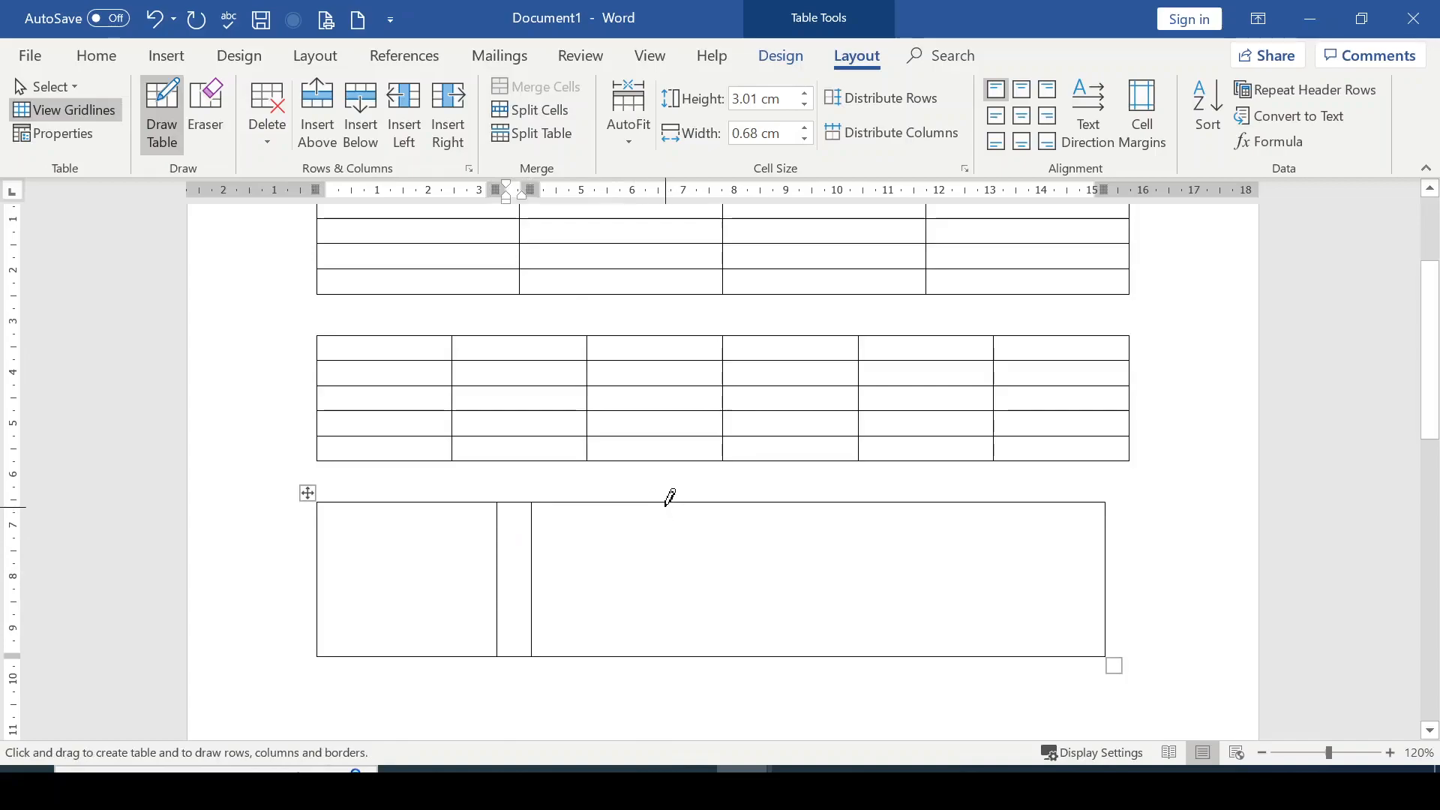
{"action": "left_click_drag", "start_coordinate": [669, 497], "coordinate": [672, 651]}
{"action": "left_click_drag", "start_coordinate": [804, 495], "coordinate": [808, 650]}
{"action": "left_click_drag", "start_coordinate": [937, 497], "coordinate": [949, 653]}
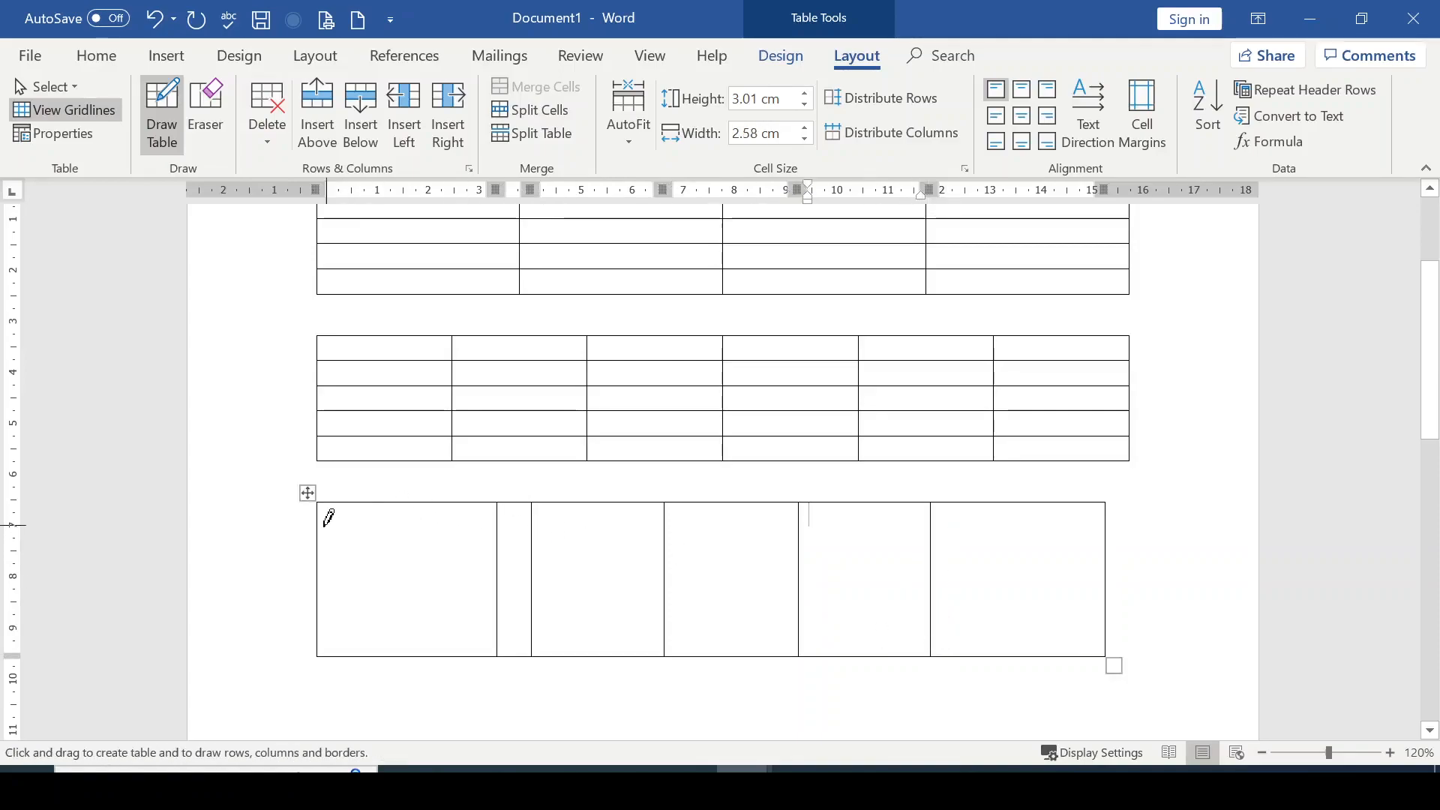
Draw two horizontal borders across the hand-drawn table to divide it into three rows, and leave table drawing mode
{"action": "left_click_drag", "start_coordinate": [320, 561], "coordinate": [979, 548]}
{"action": "left_click_drag", "start_coordinate": [1083, 546], "coordinate": [1088, 551]}
{"action": "mouse_move", "coordinate": [322, 604]}
{"action": "left_mouse_down"}
{"action": "mouse_move", "coordinate": [1028, 600]}
{"action": "mouse_move", "coordinate": [1166, 579]}
{"action": "left_mouse_up"}
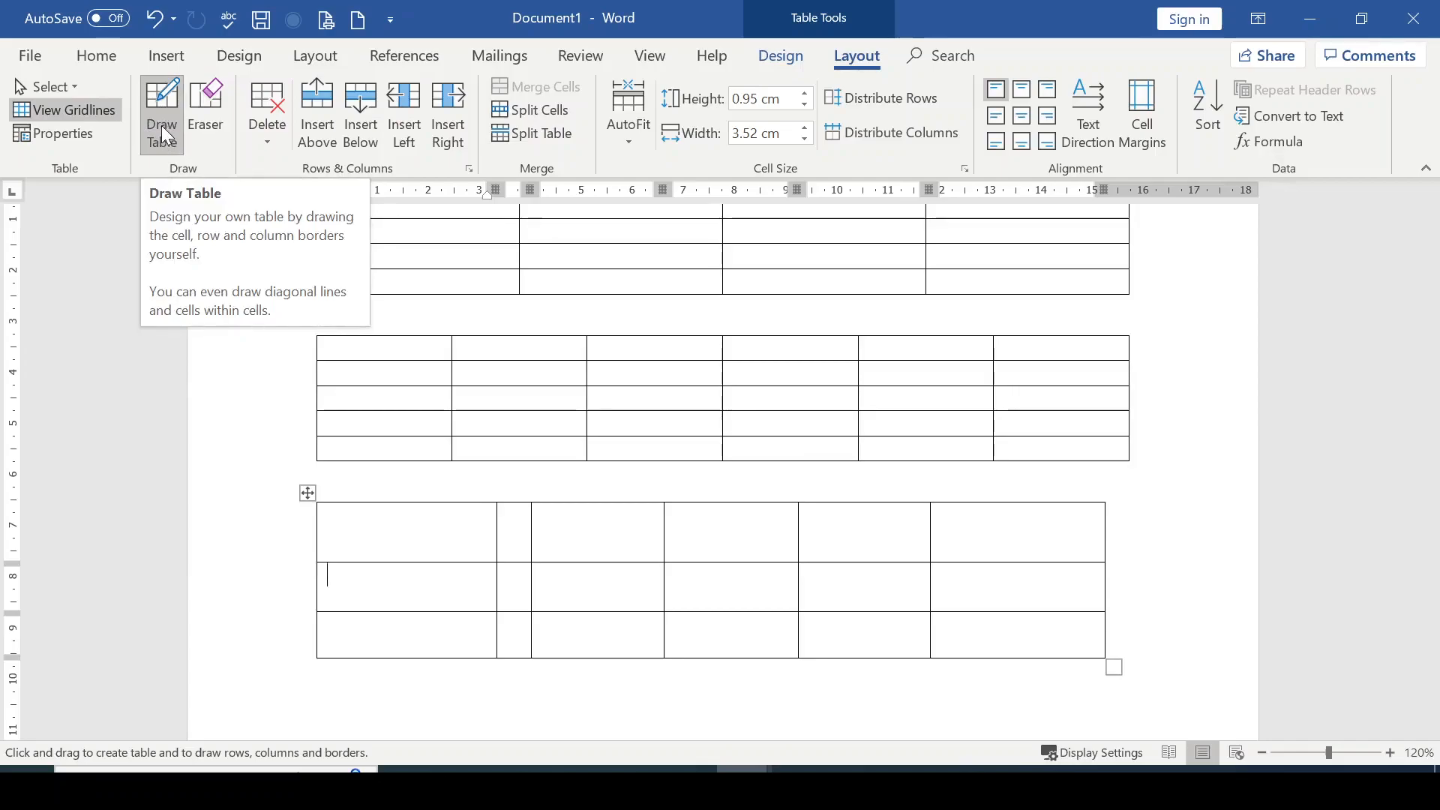
{"action": "key", "text": "Escape"}
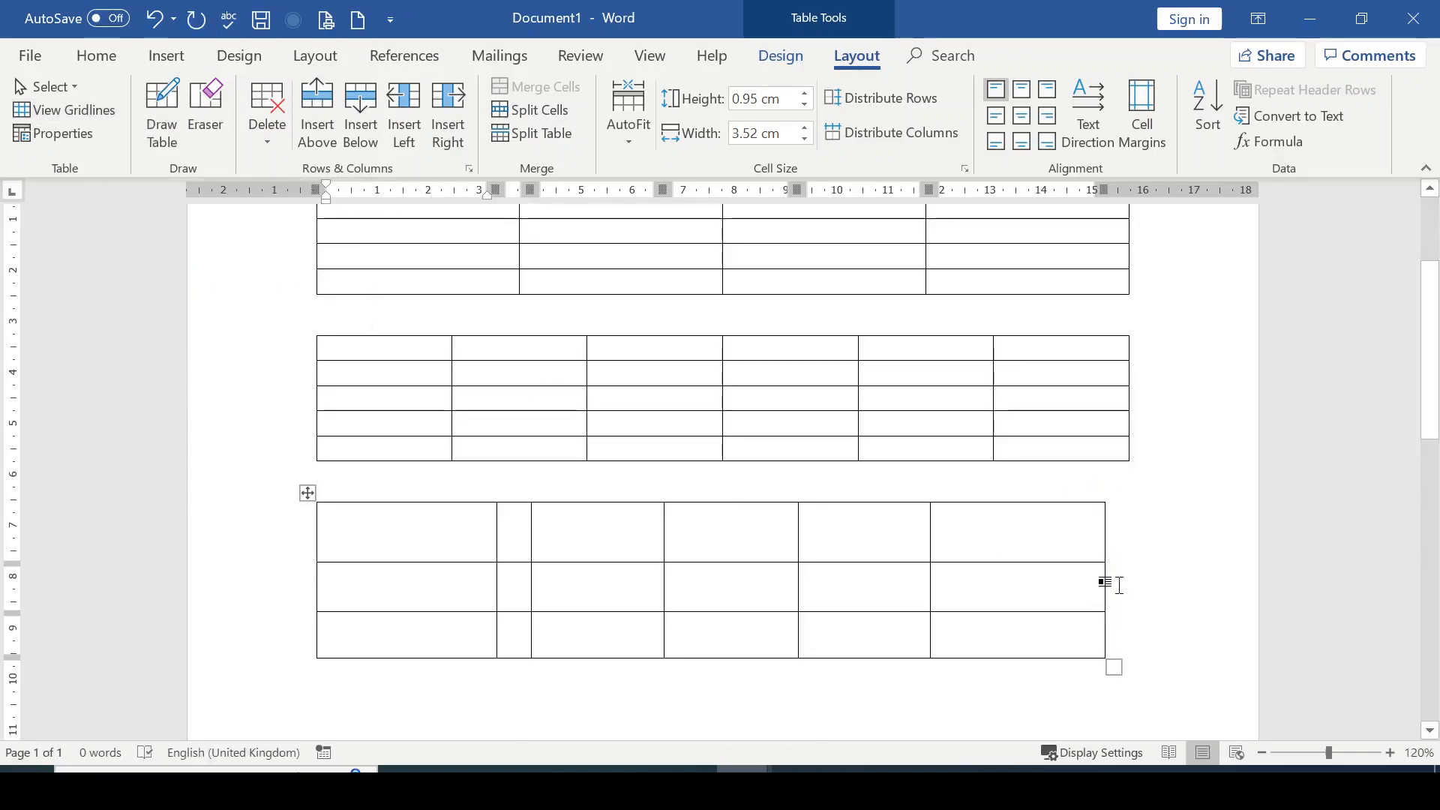
{"action": "scroll", "coordinate": [742, 373], "scroll_direction": "up", "scroll_amount": 1}
{"action": "left_click", "coordinate": [743, 373]}
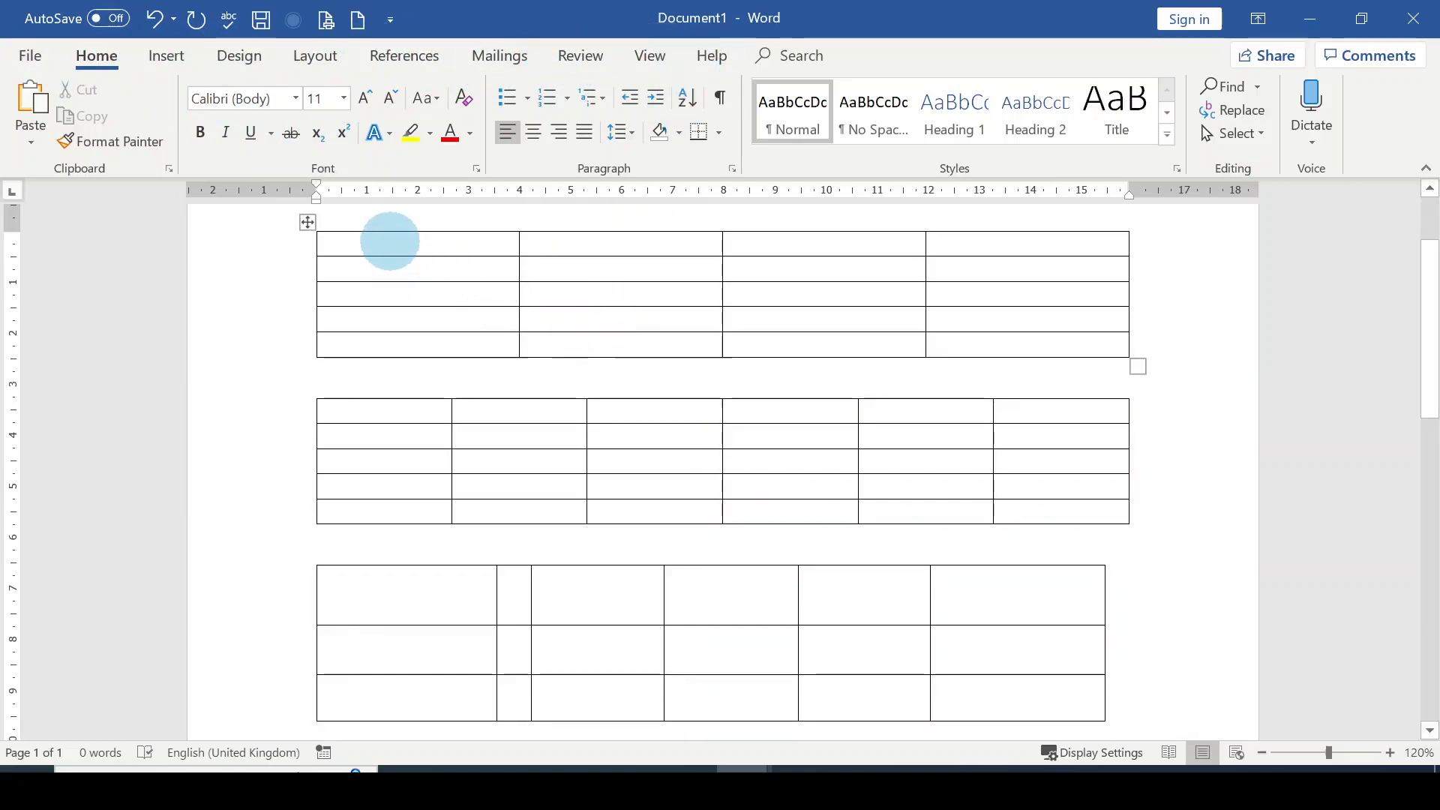
{"action": "left_click", "coordinate": [389, 238]}
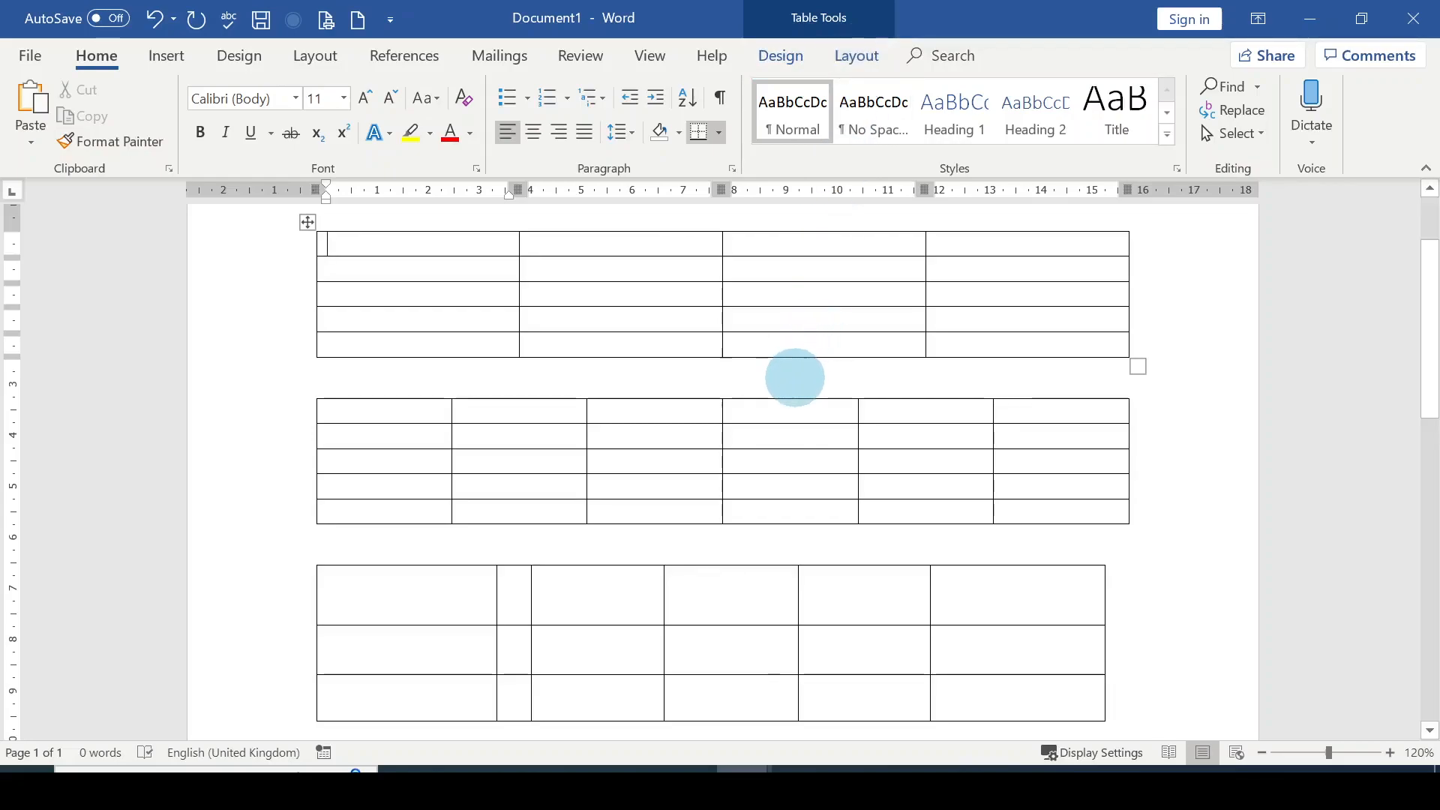
{"action": "left_click", "coordinate": [810, 371]}
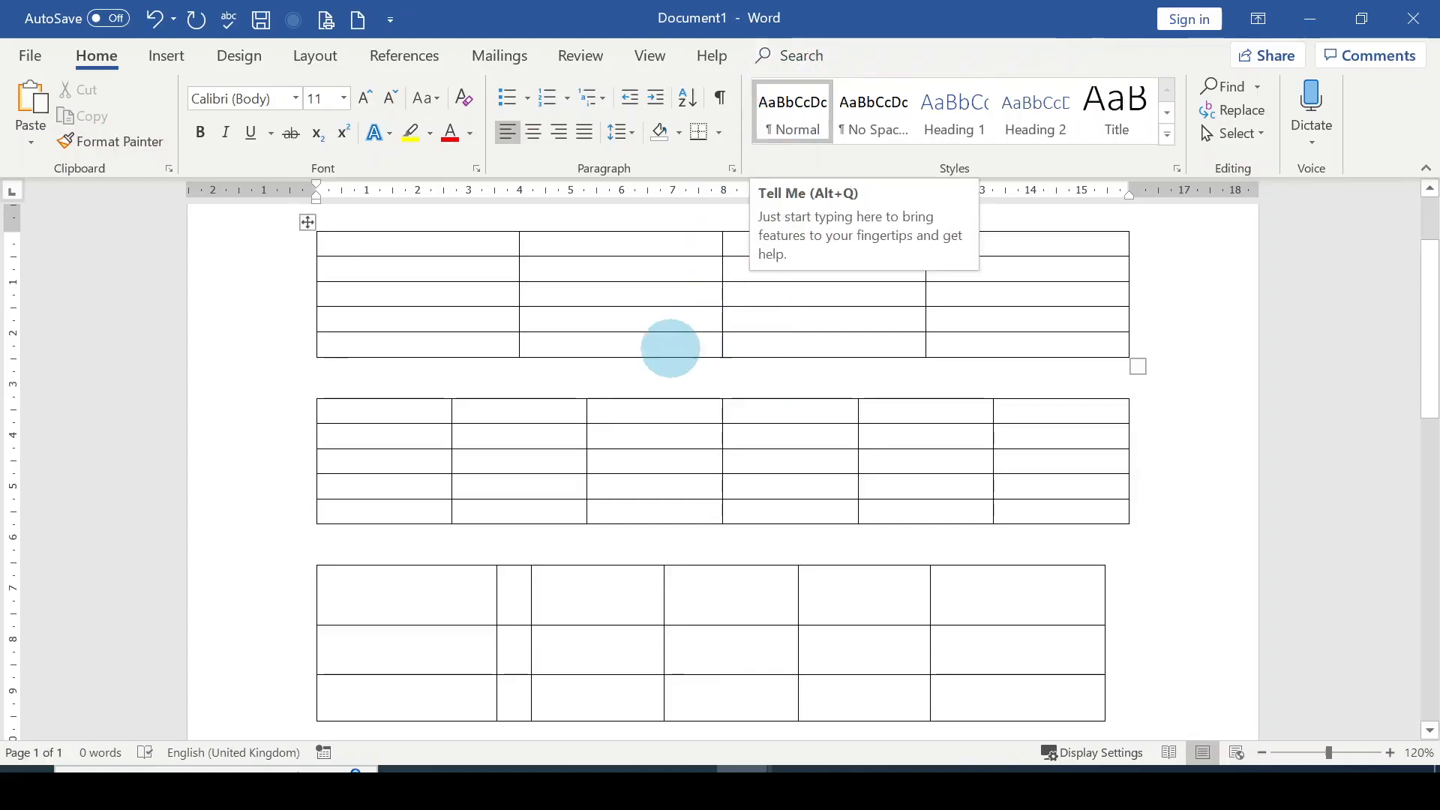
{"action": "left_click", "coordinate": [425, 242]}
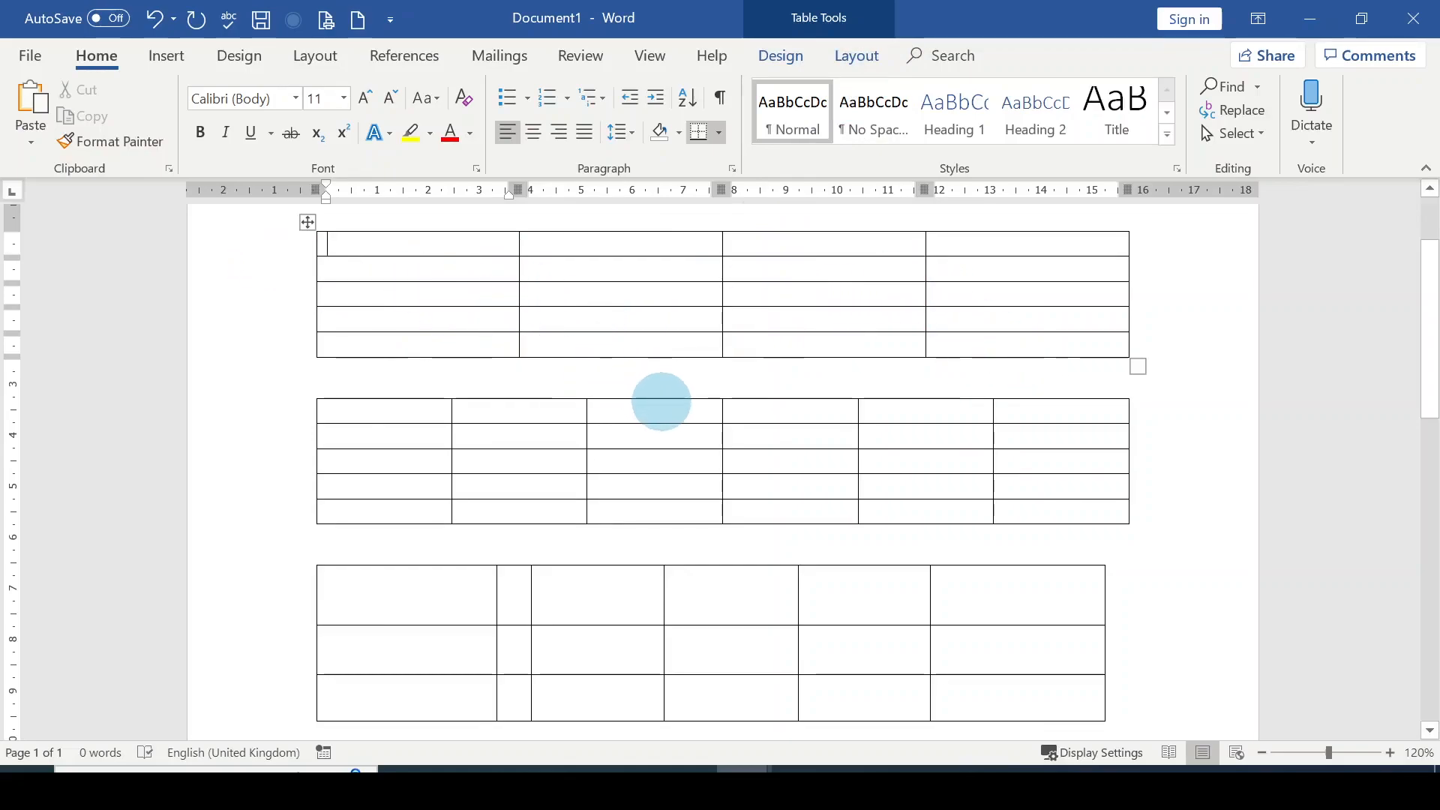
Delete the entire six-column, five-row table in the middle of the document
{"action": "scroll", "coordinate": [652, 404], "scroll_direction": "down", "scroll_amount": 1}
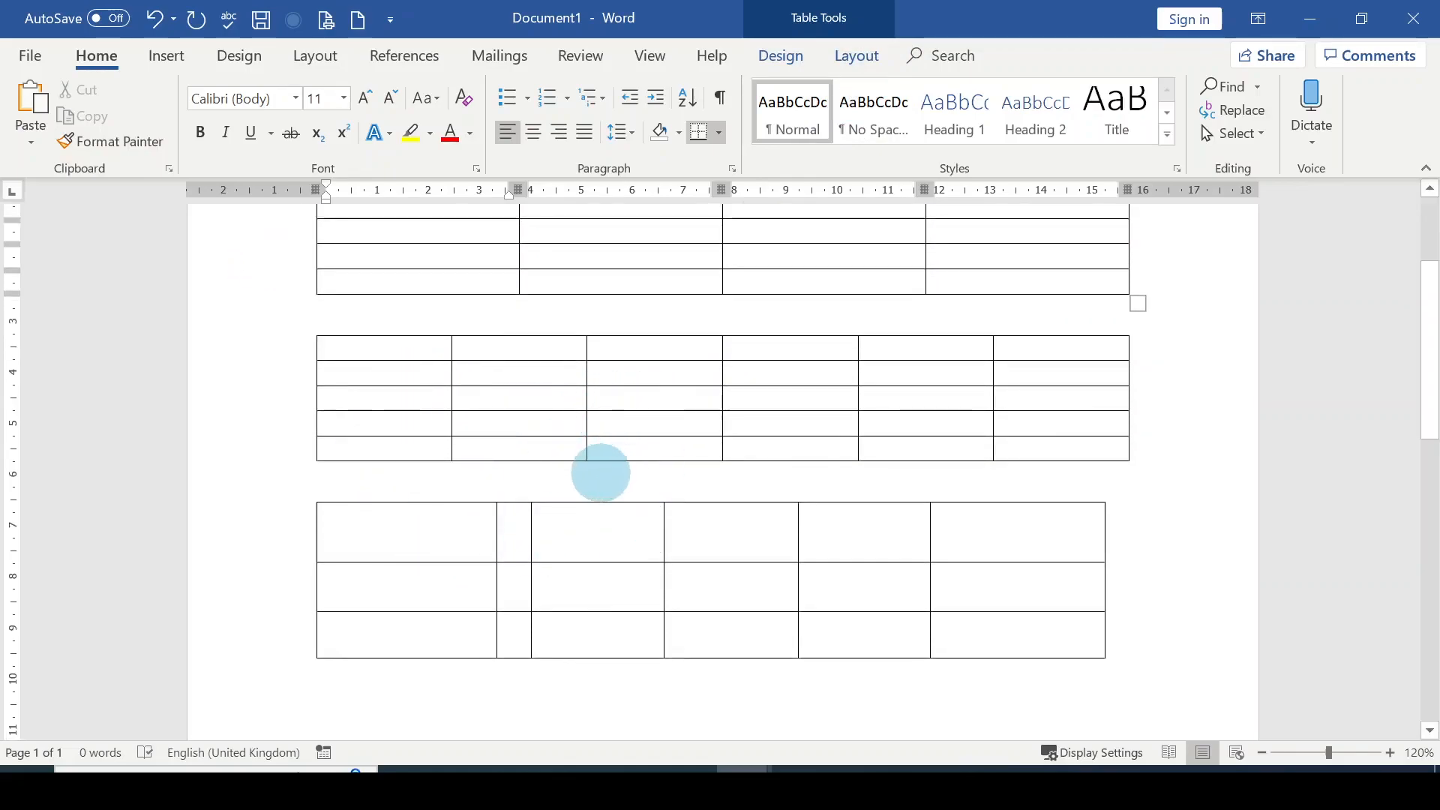
{"action": "left_click", "coordinate": [429, 350]}
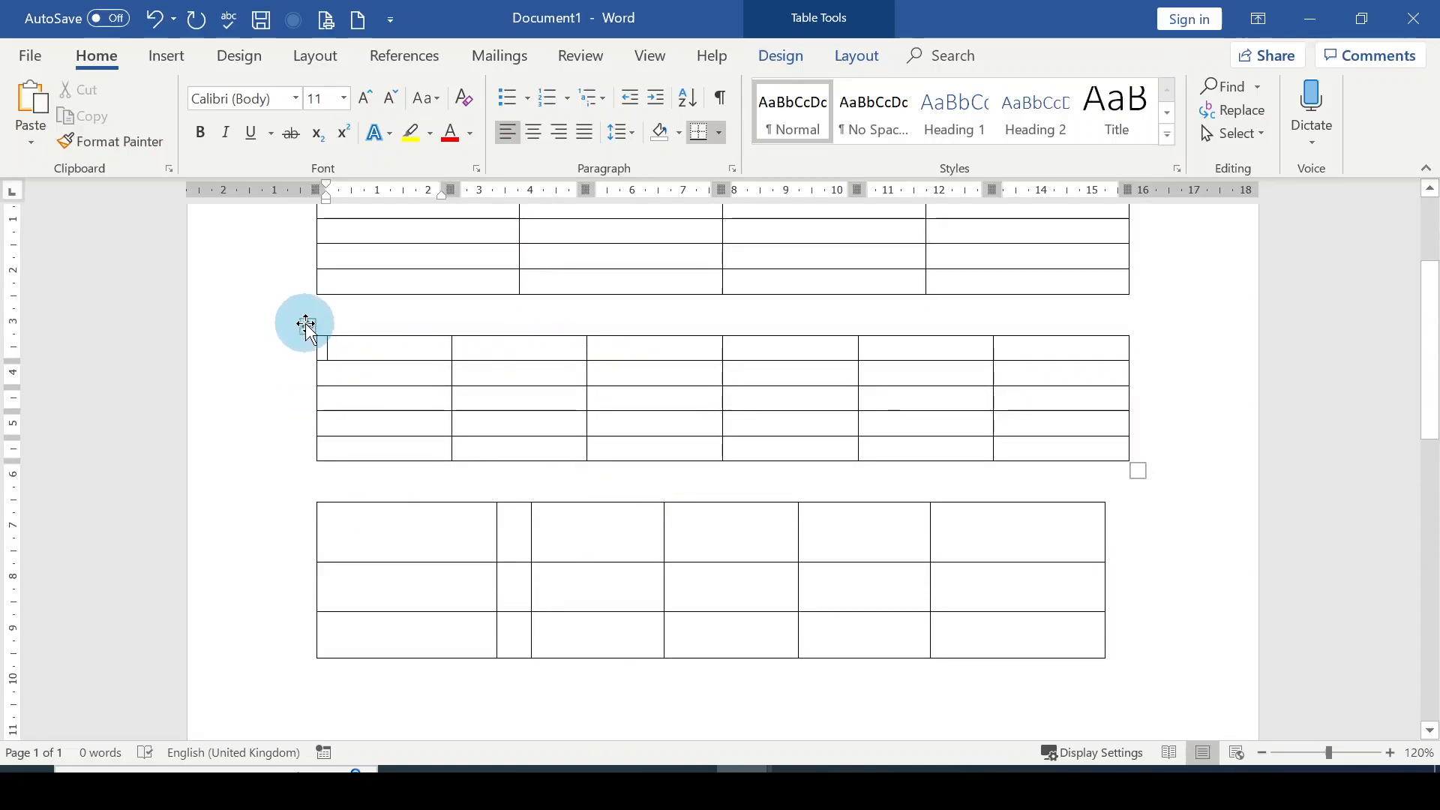
{"action": "left_click", "coordinate": [307, 324]}
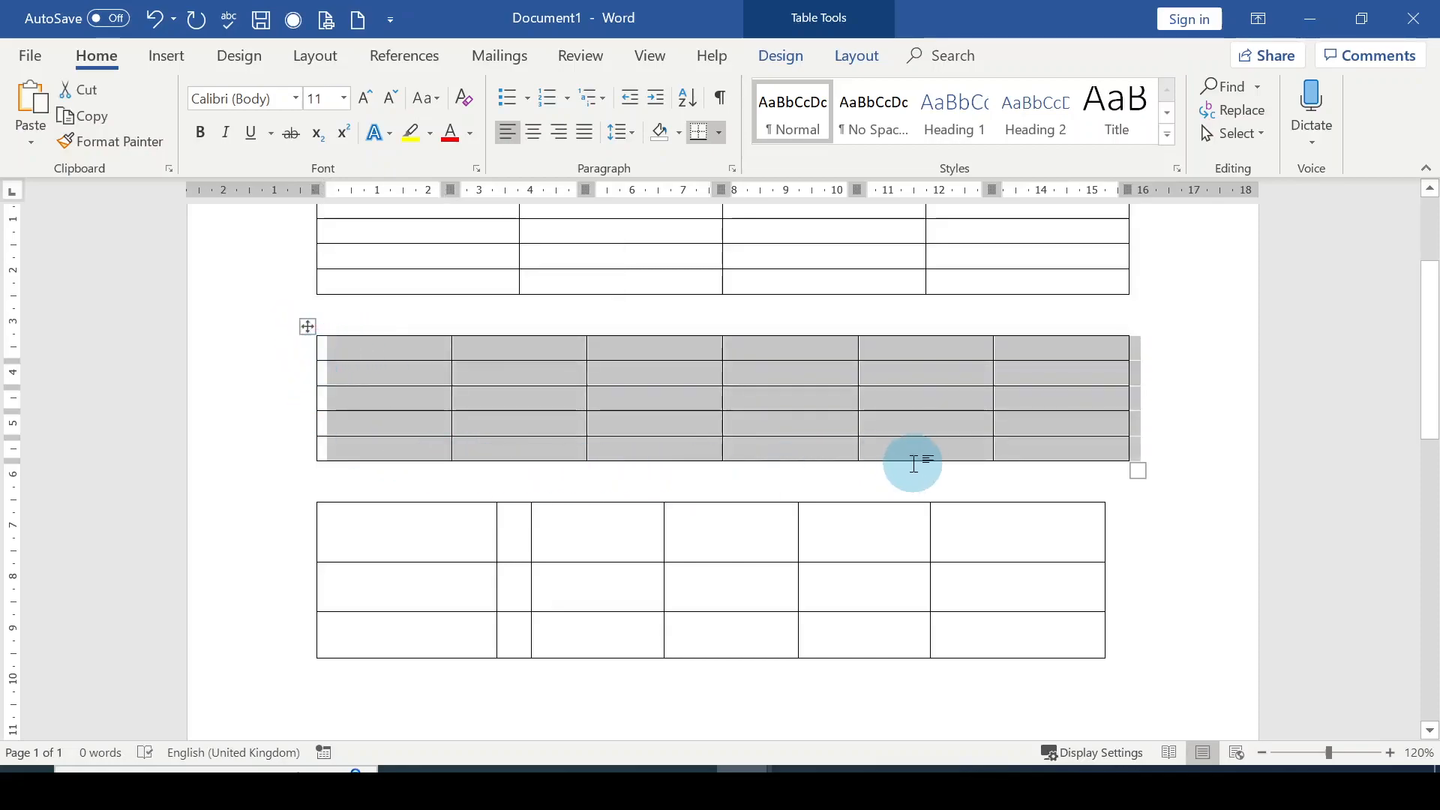
{"action": "right_click", "coordinate": [376, 349]}
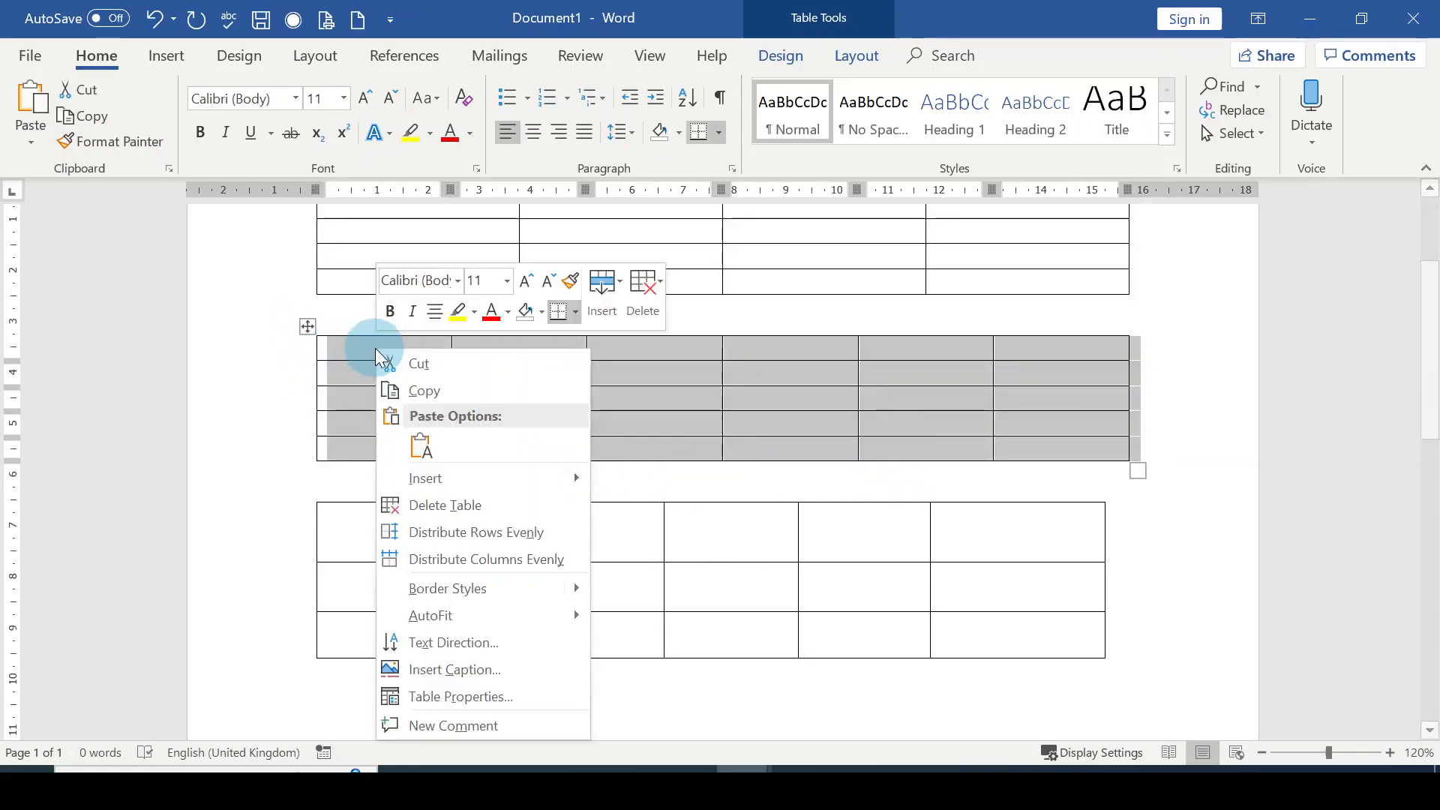
{"action": "left_click", "coordinate": [453, 505]}
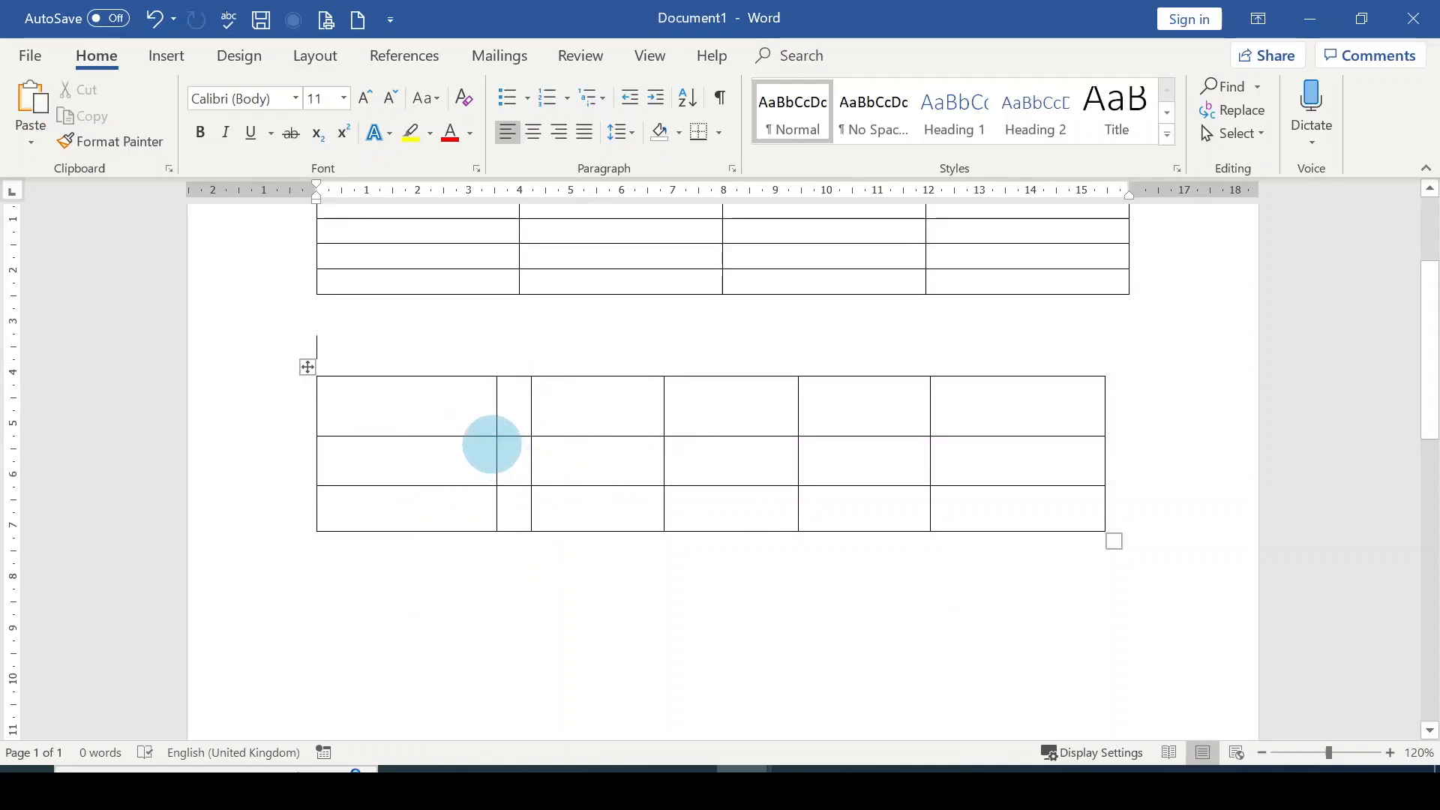
Delete the entire hand-drawn six-column, three-row table below the four-column table
{"action": "left_click", "coordinate": [304, 367]}
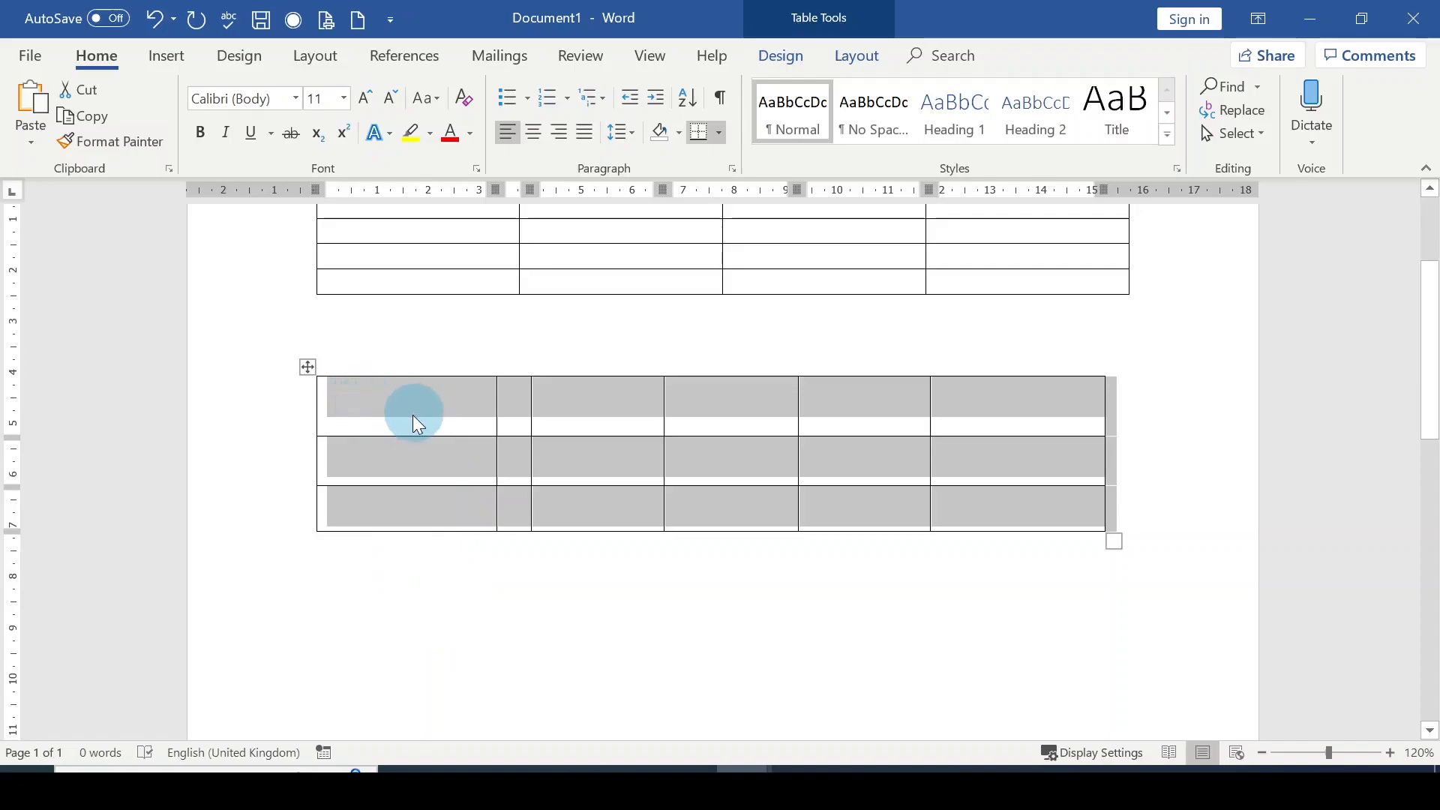
{"action": "left_click", "coordinate": [777, 63]}
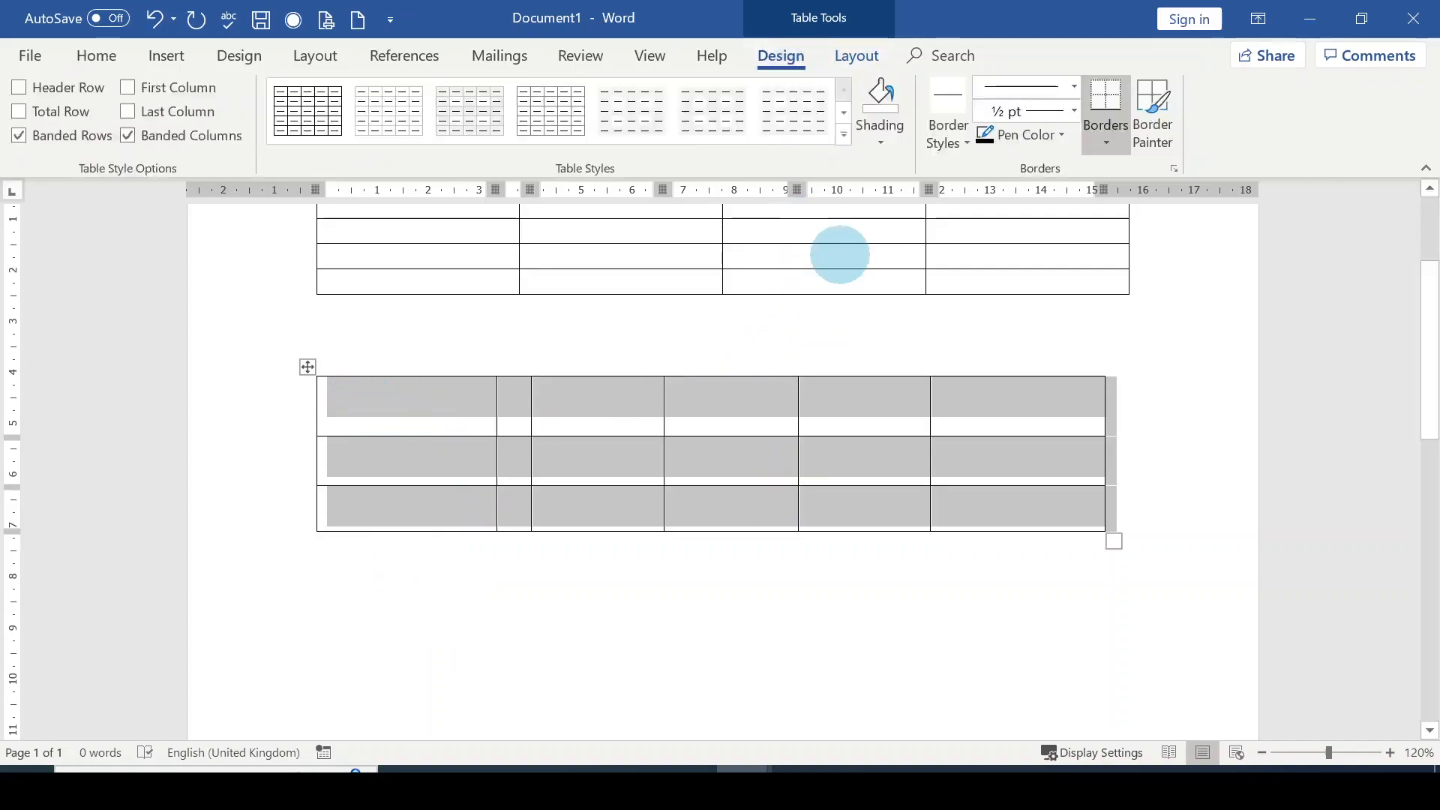
{"action": "left_click", "coordinate": [853, 57]}
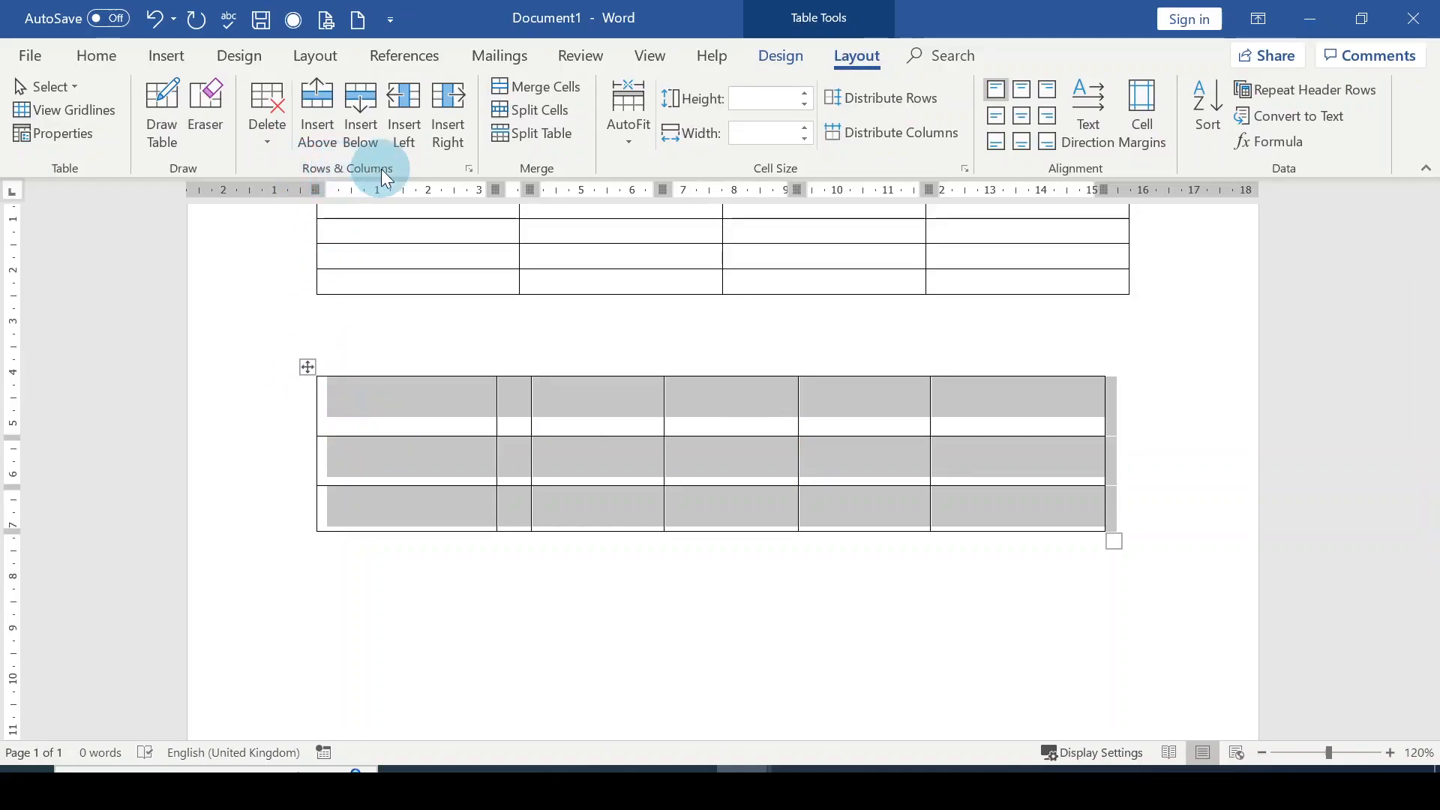
{"action": "left_click", "coordinate": [268, 155]}
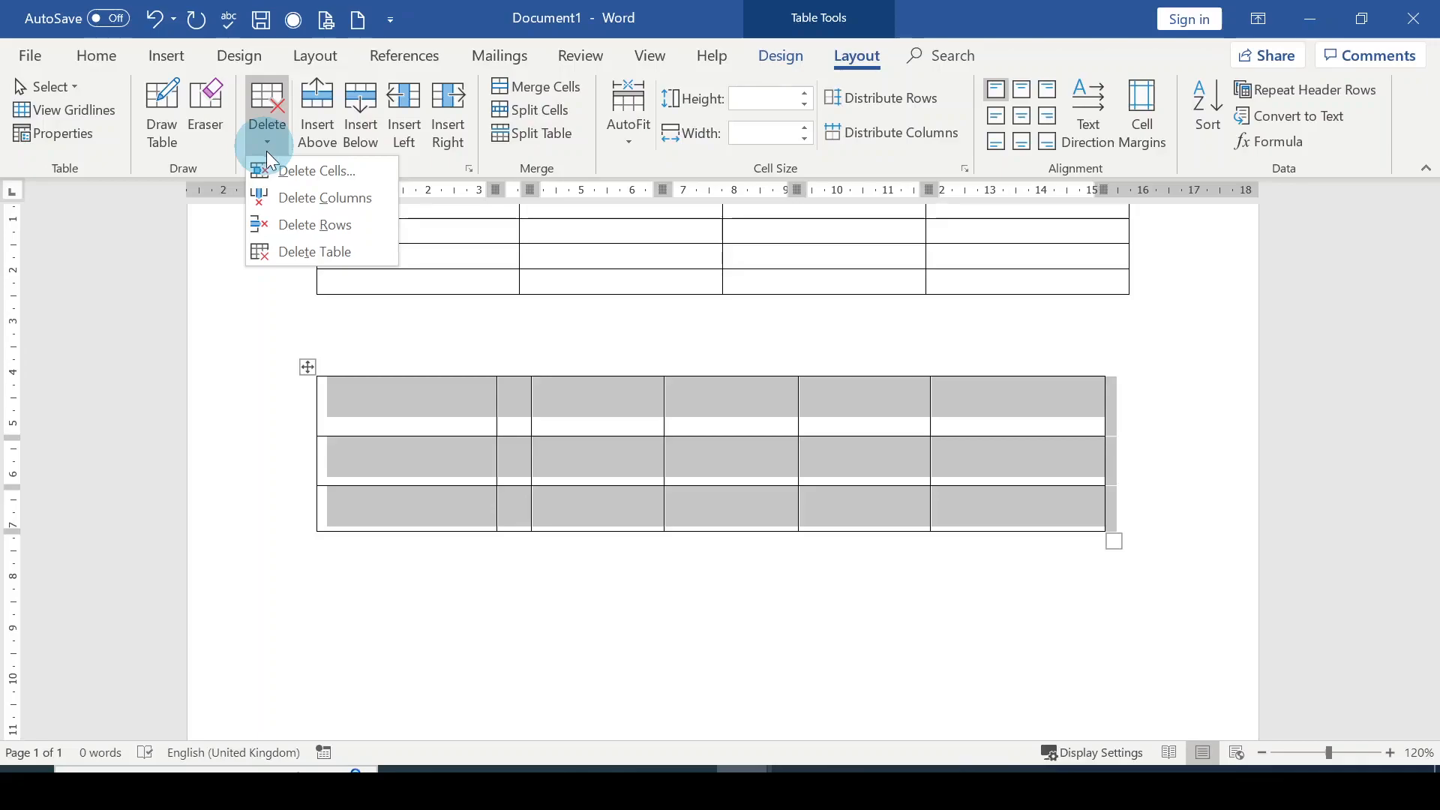
{"action": "left_click", "coordinate": [310, 257]}
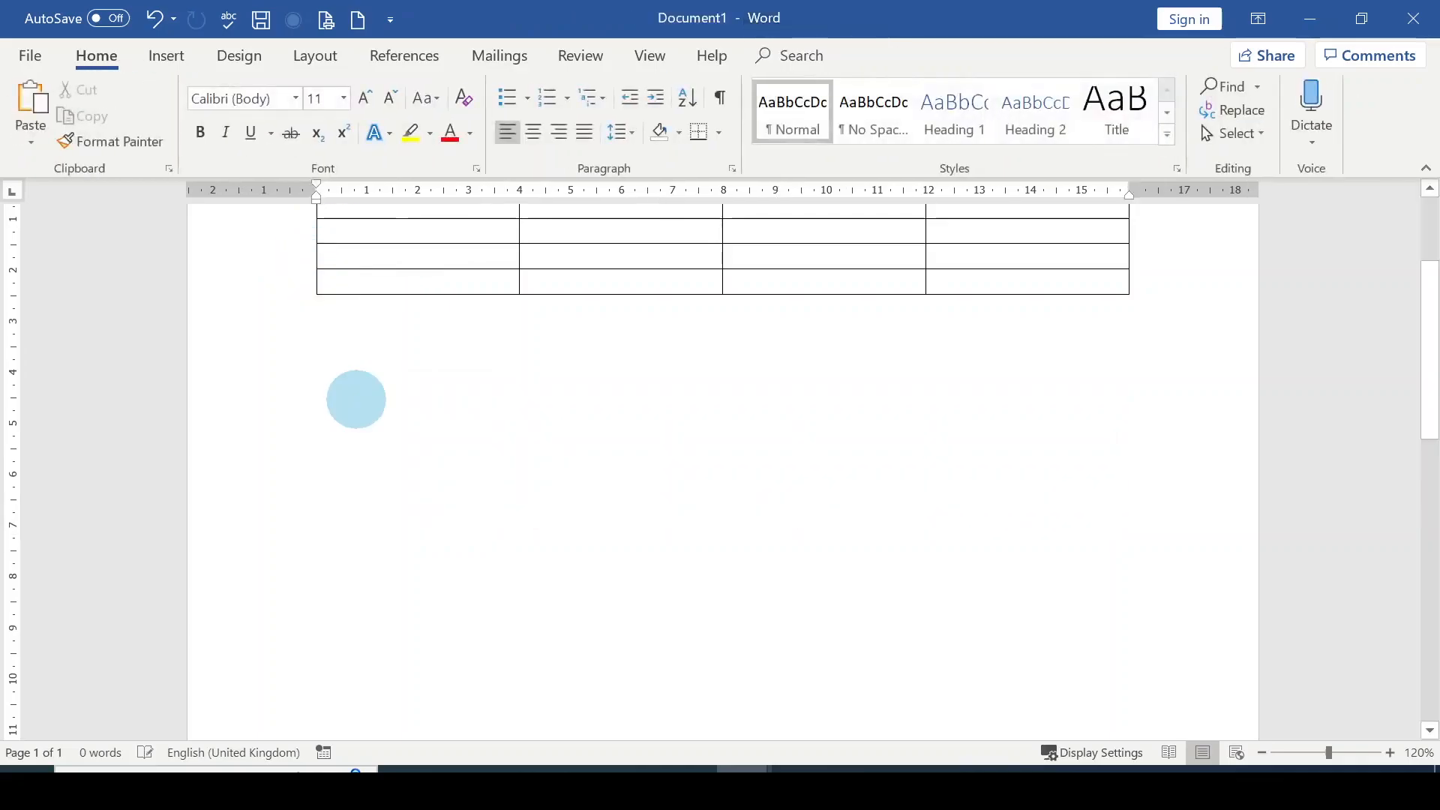
Apply the light blue Grid Tables style with a solid header row, solid first column and banded rows to the remaining four-column table
{"action": "scroll", "coordinate": [455, 327], "scroll_direction": "up", "scroll_amount": 3}
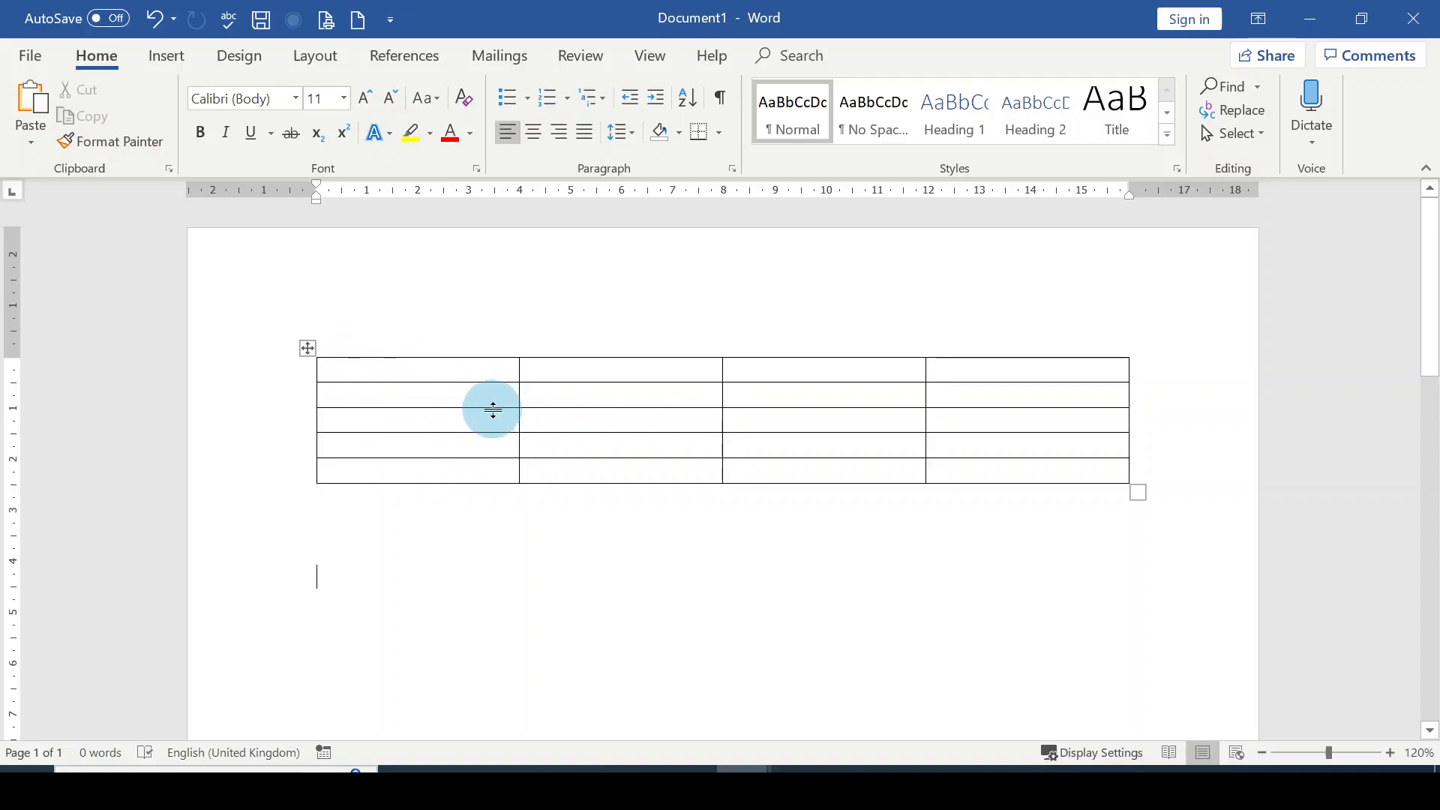
{"action": "left_click", "coordinate": [412, 360]}
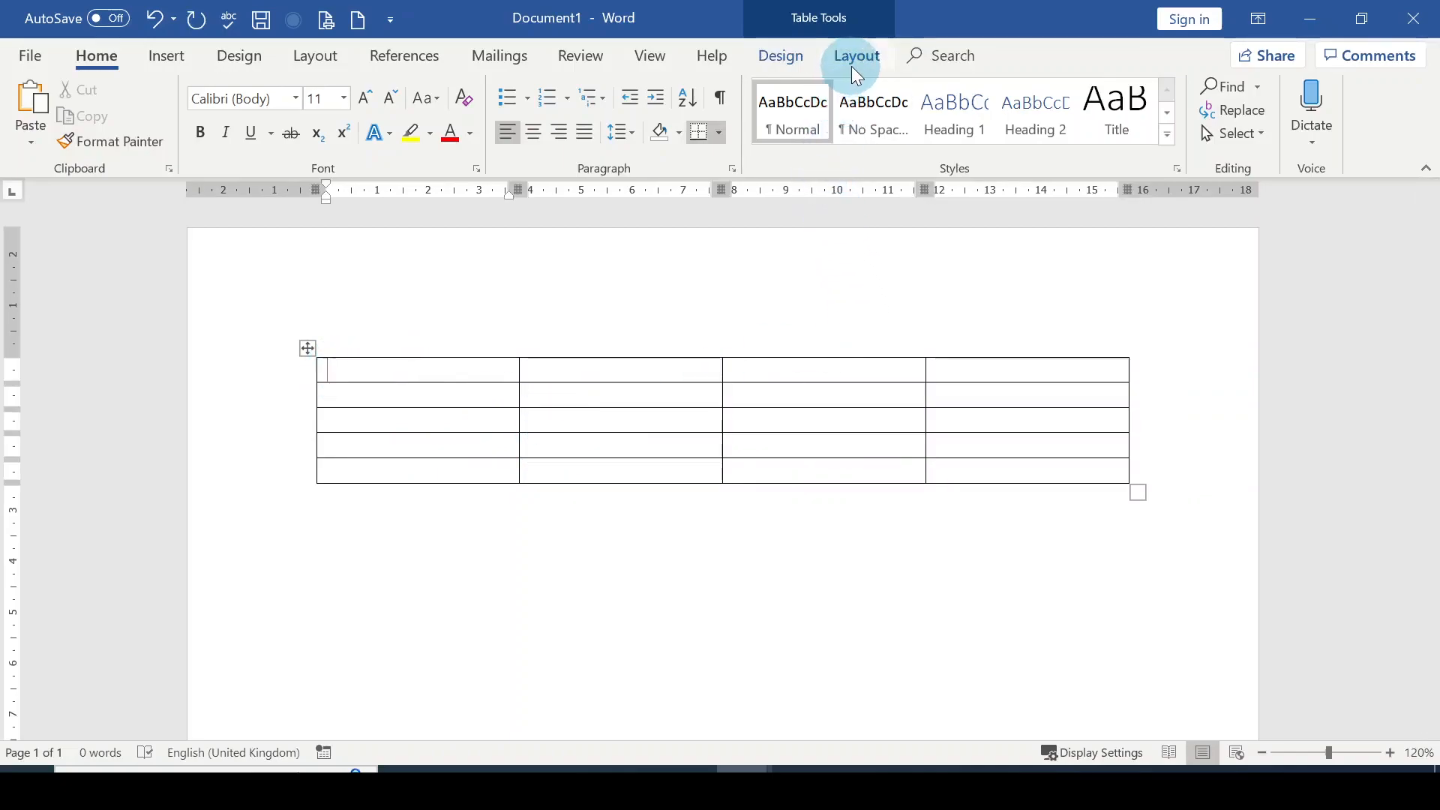
{"action": "left_click", "coordinate": [781, 70]}
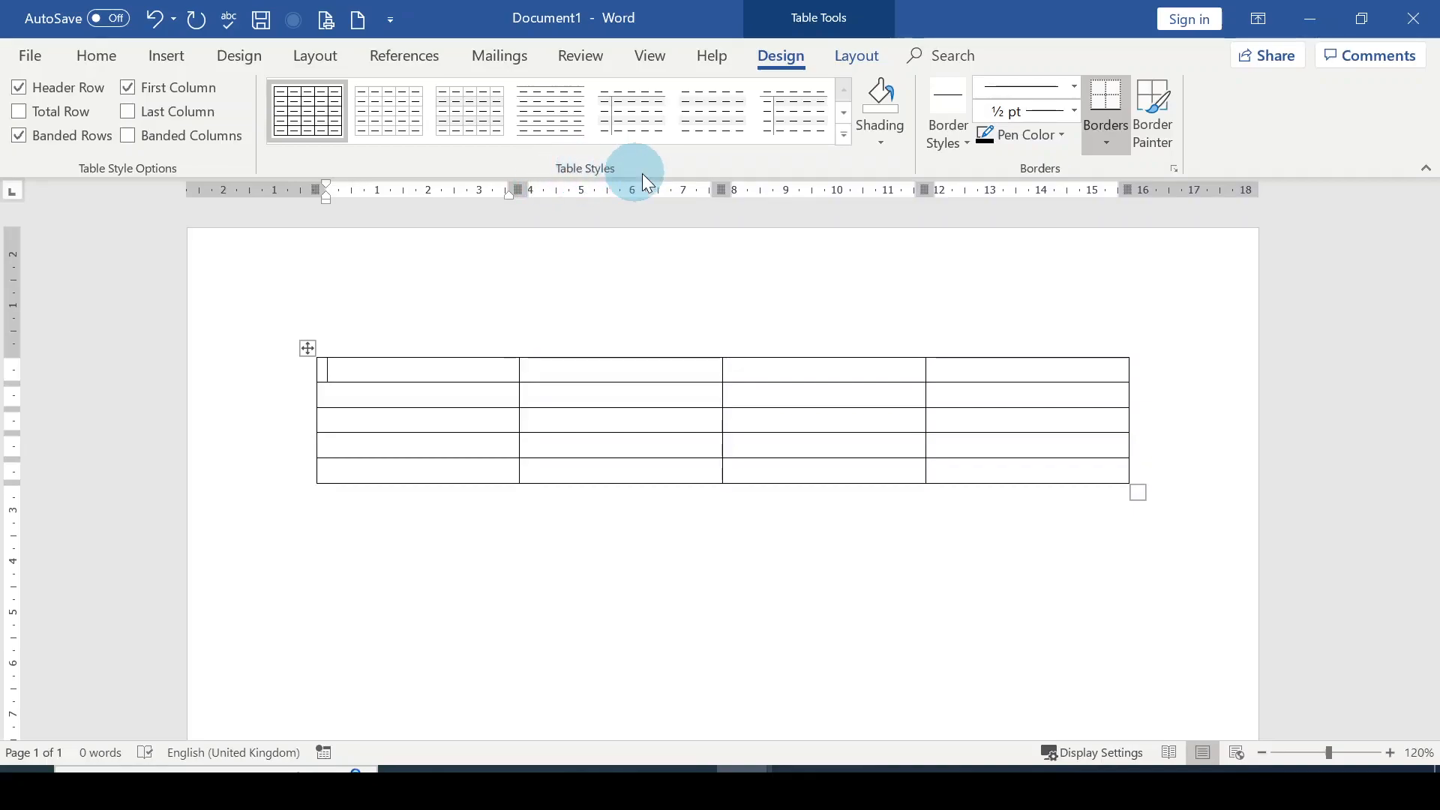
{"action": "left_click", "coordinate": [843, 136]}
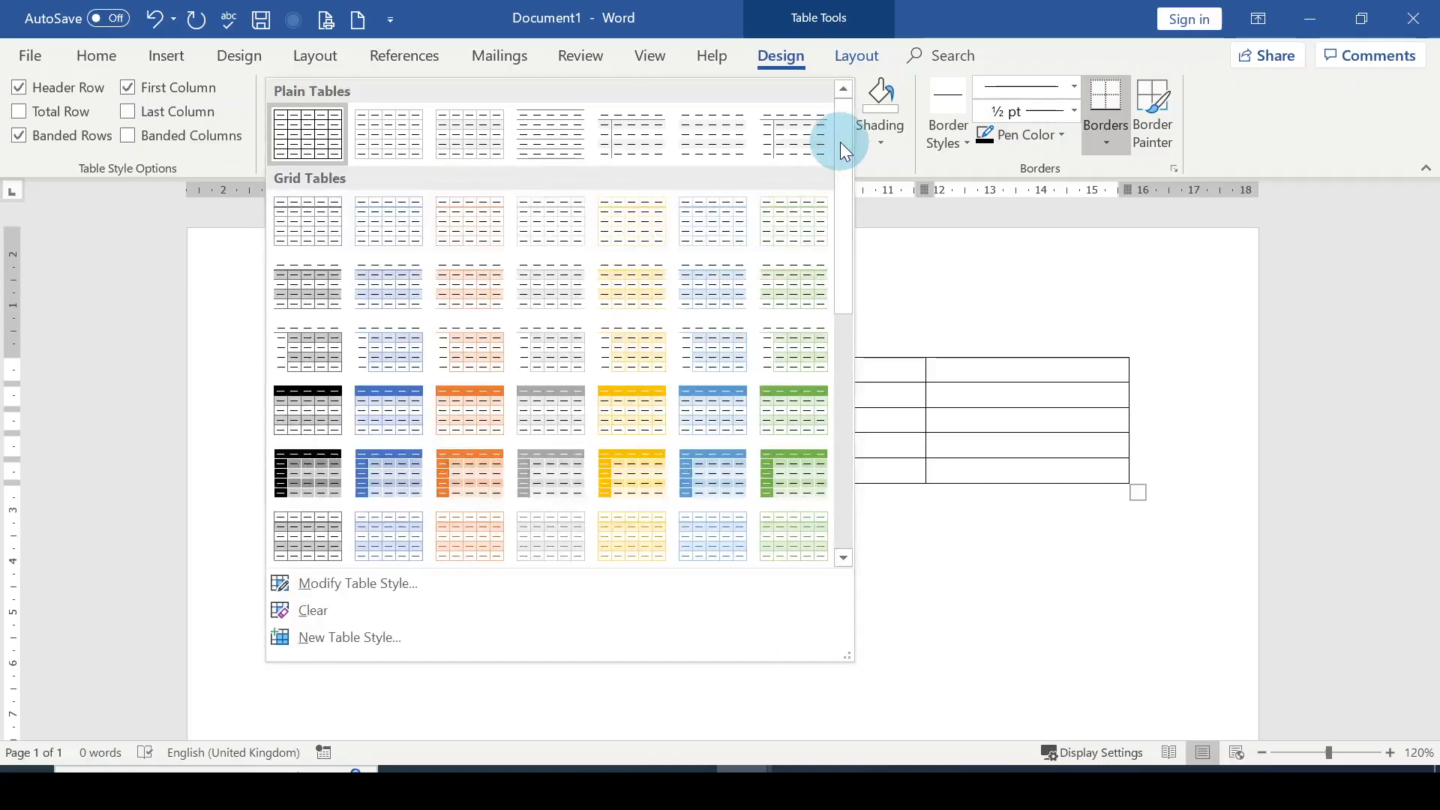
{"action": "mouse_move", "coordinate": [843, 183]}
{"action": "left_mouse_down"}
{"action": "mouse_move", "coordinate": [839, 393]}
{"action": "mouse_move", "coordinate": [849, 168]}
{"action": "left_mouse_up"}
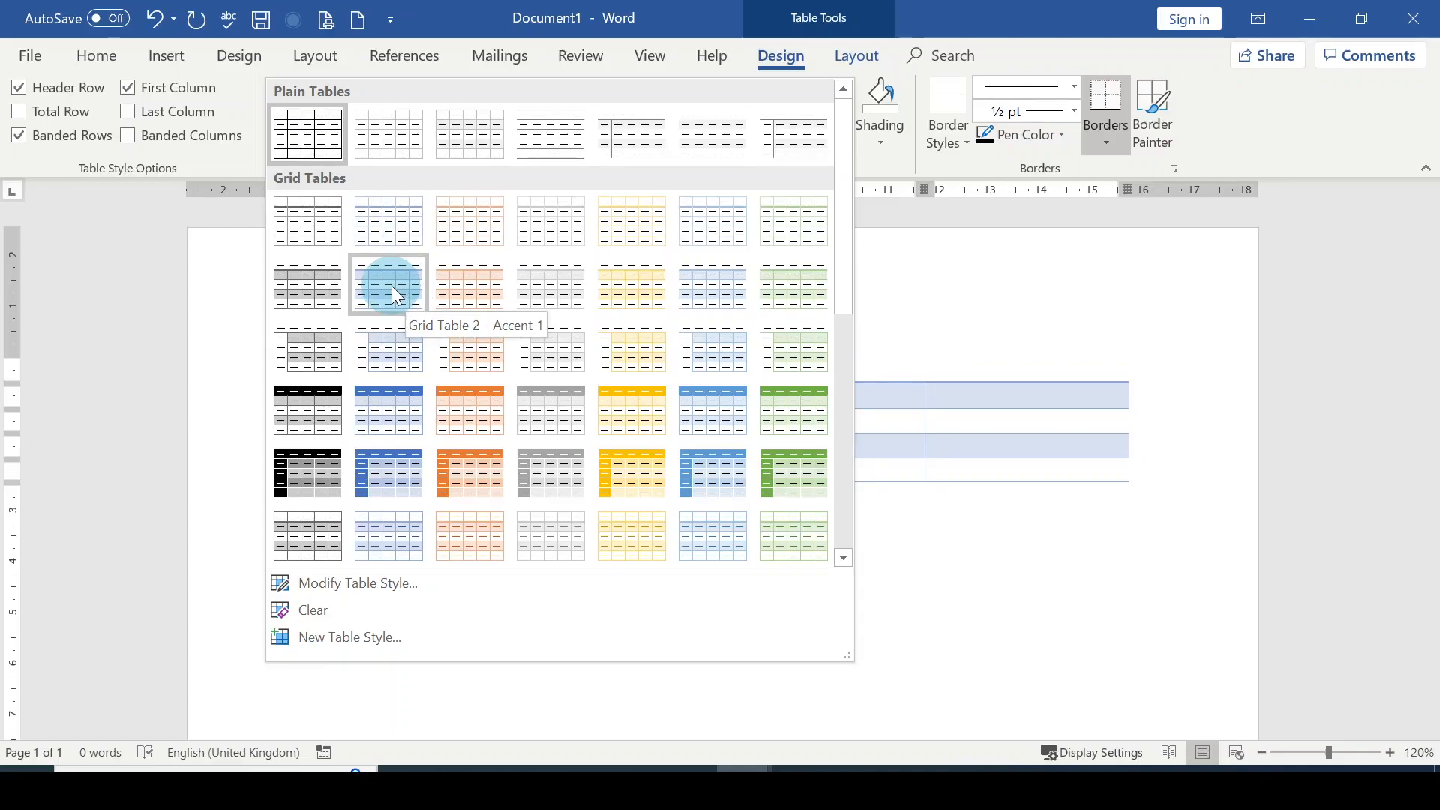
{"action": "left_click", "coordinate": [708, 468]}
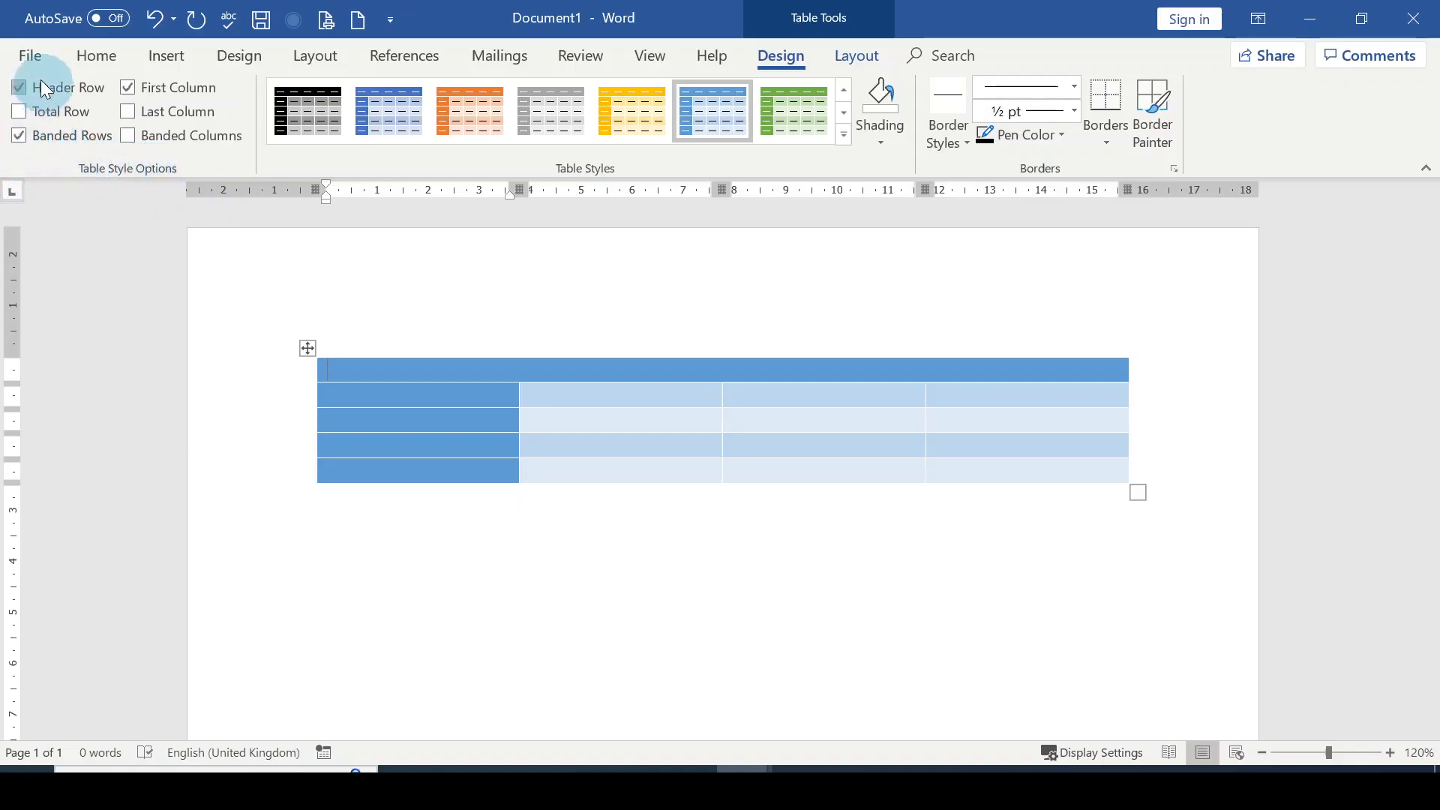
Try the table with Banded Rows off, Banded Columns on and Header Row off, restoring each option before trying the next
{"action": "left_click", "coordinate": [19, 136]}
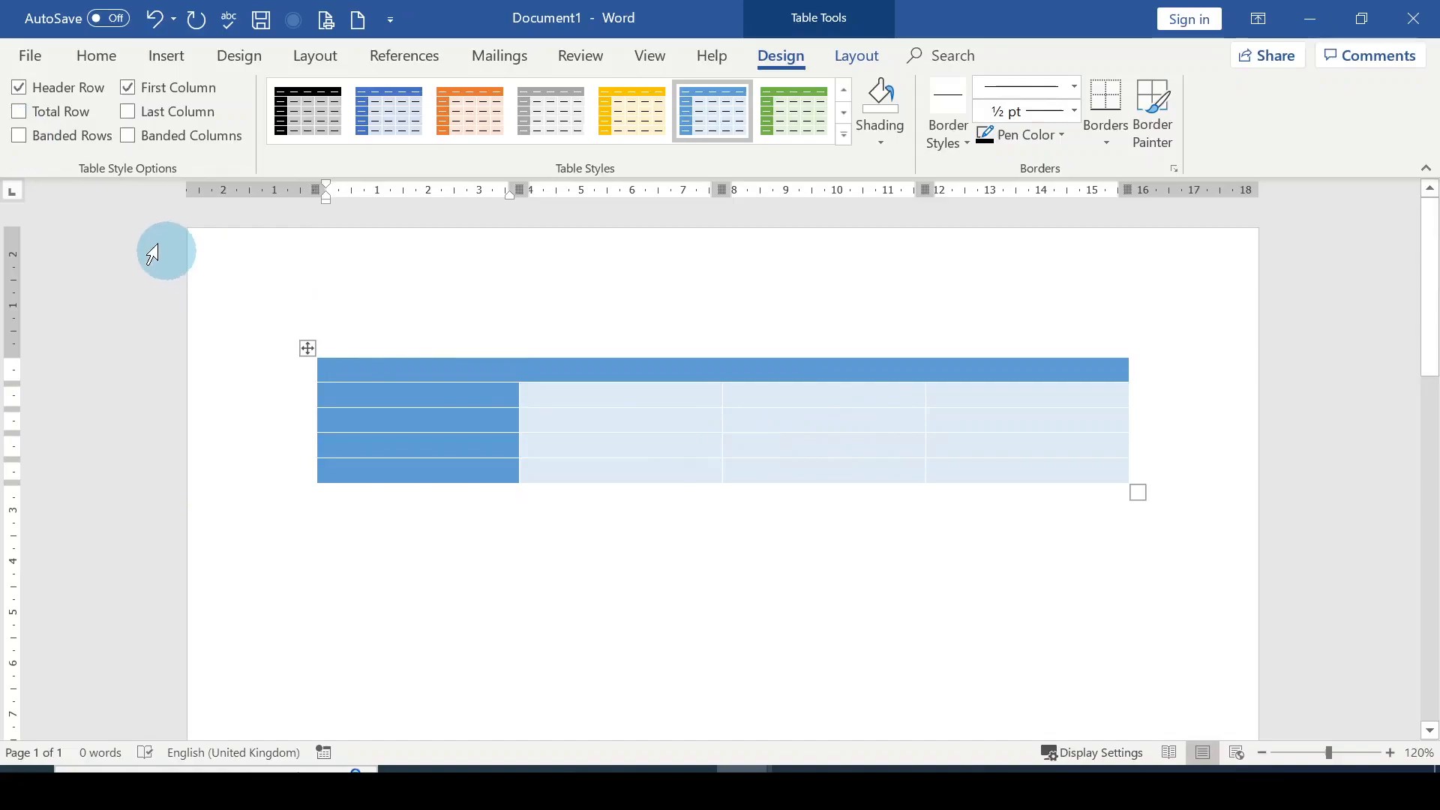
{"action": "left_click", "coordinate": [17, 134]}
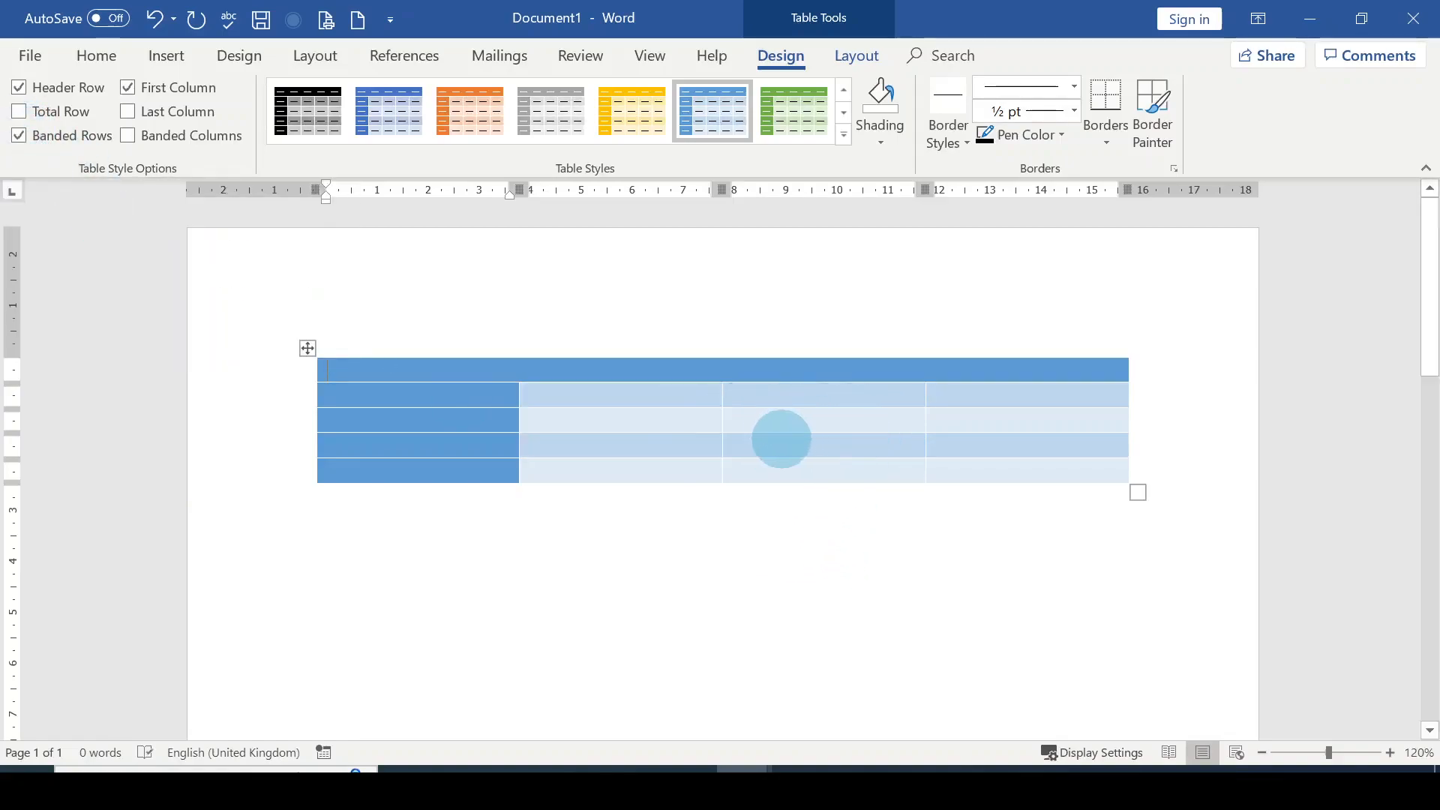
{"action": "left_click", "coordinate": [128, 137]}
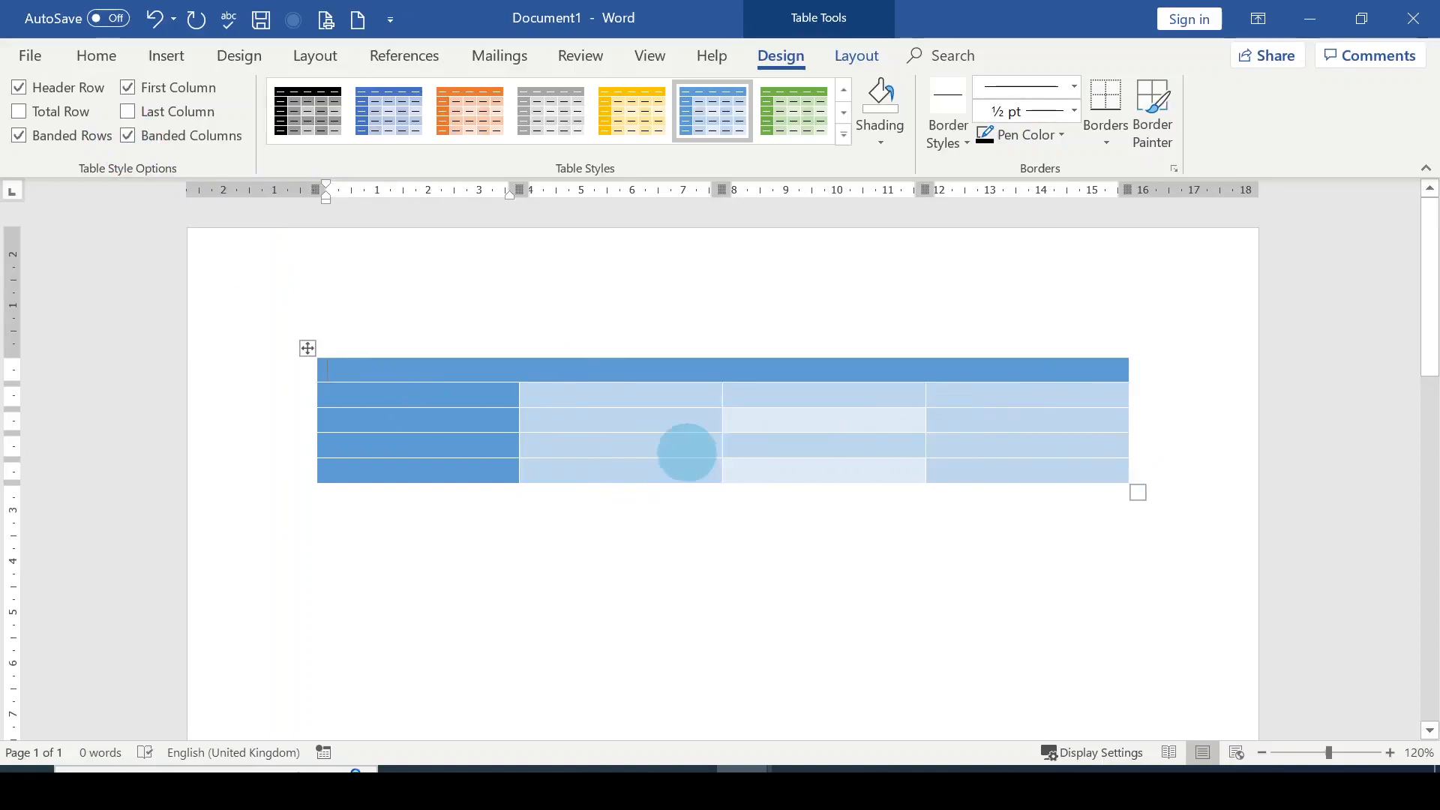
{"action": "left_click", "coordinate": [127, 137]}
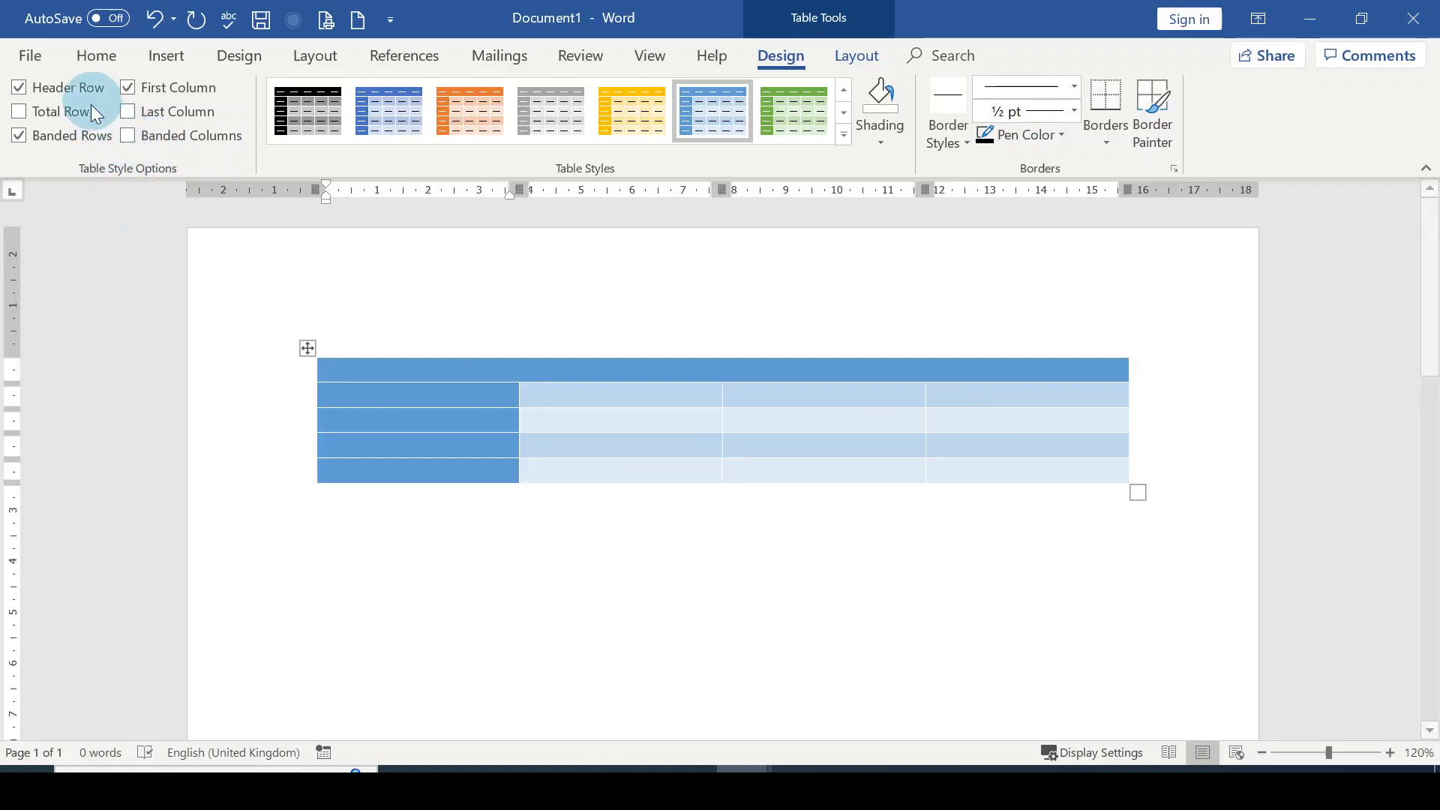
{"action": "left_click", "coordinate": [20, 89]}
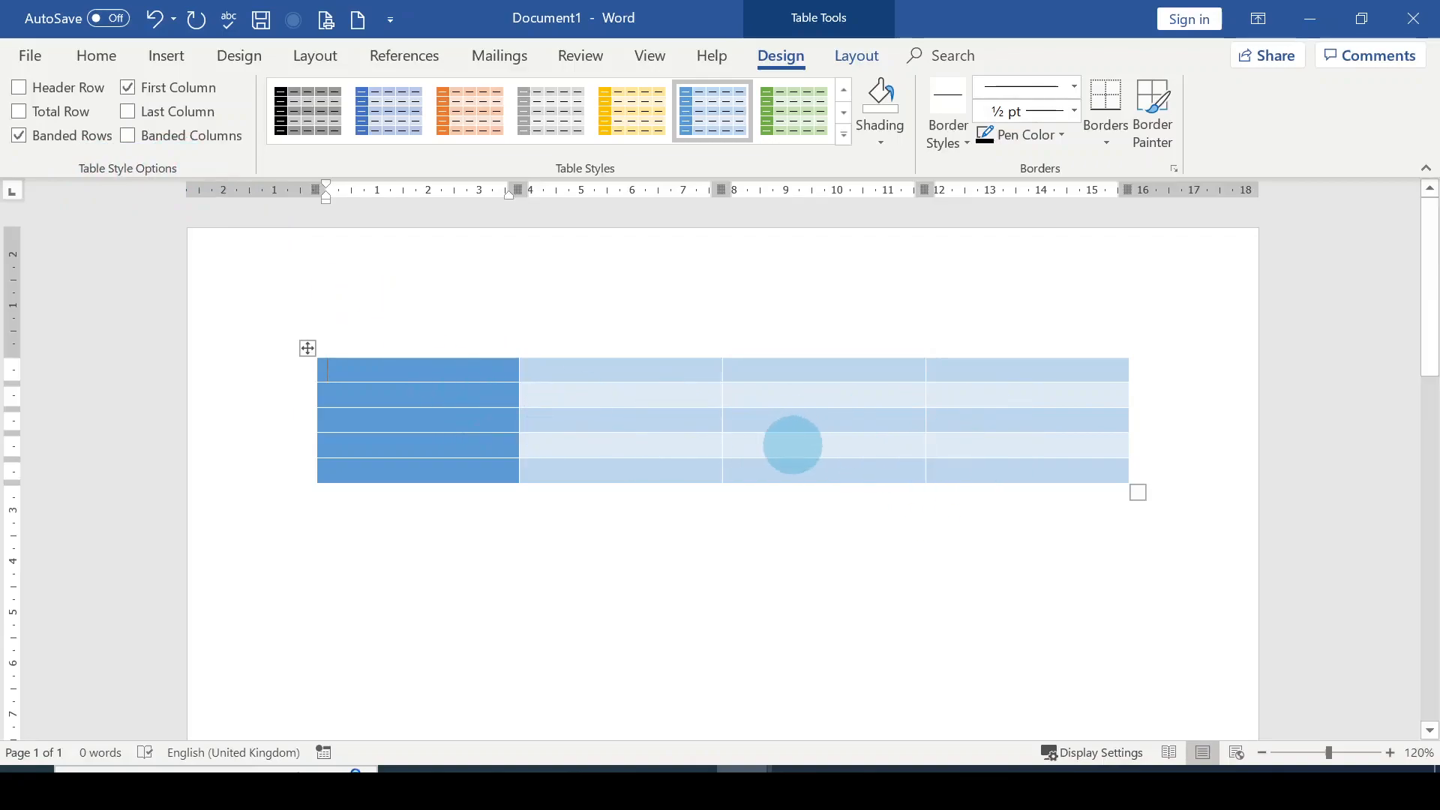
{"action": "left_click", "coordinate": [20, 87]}
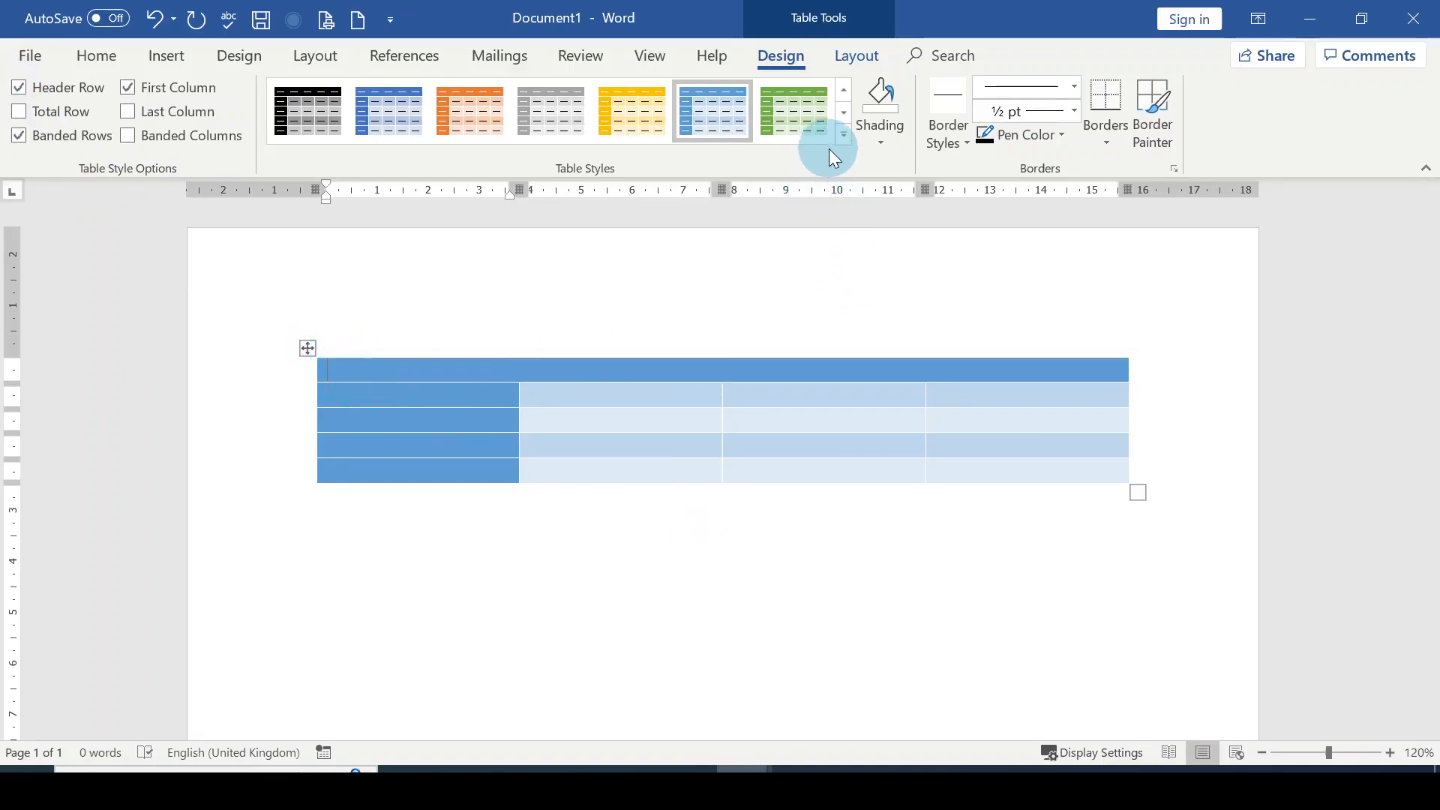
Shade the table's entire header row with a medium gray theme color
{"action": "left_click", "coordinate": [320, 380]}
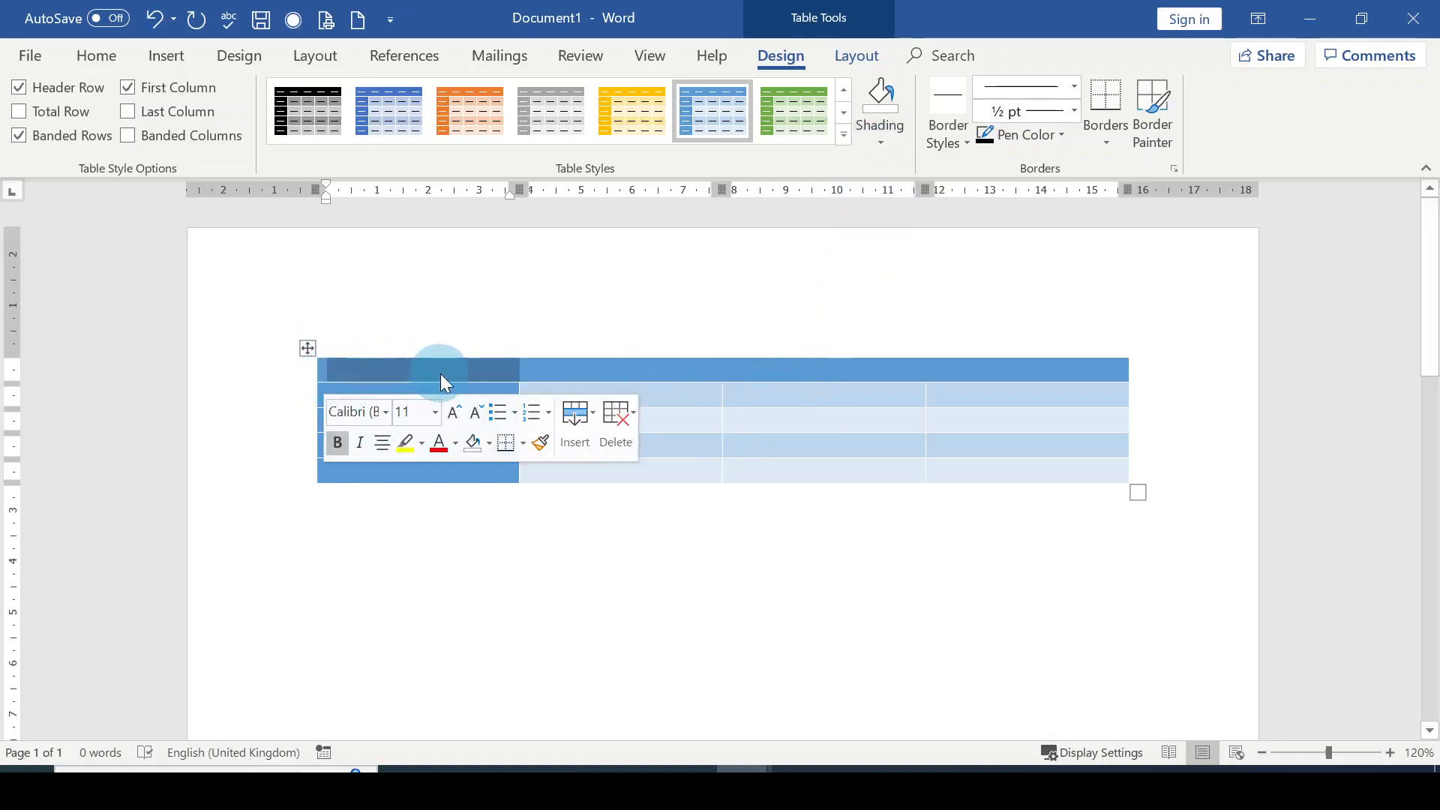
{"action": "left_click_drag", "start_coordinate": [337, 377], "coordinate": [1058, 370]}
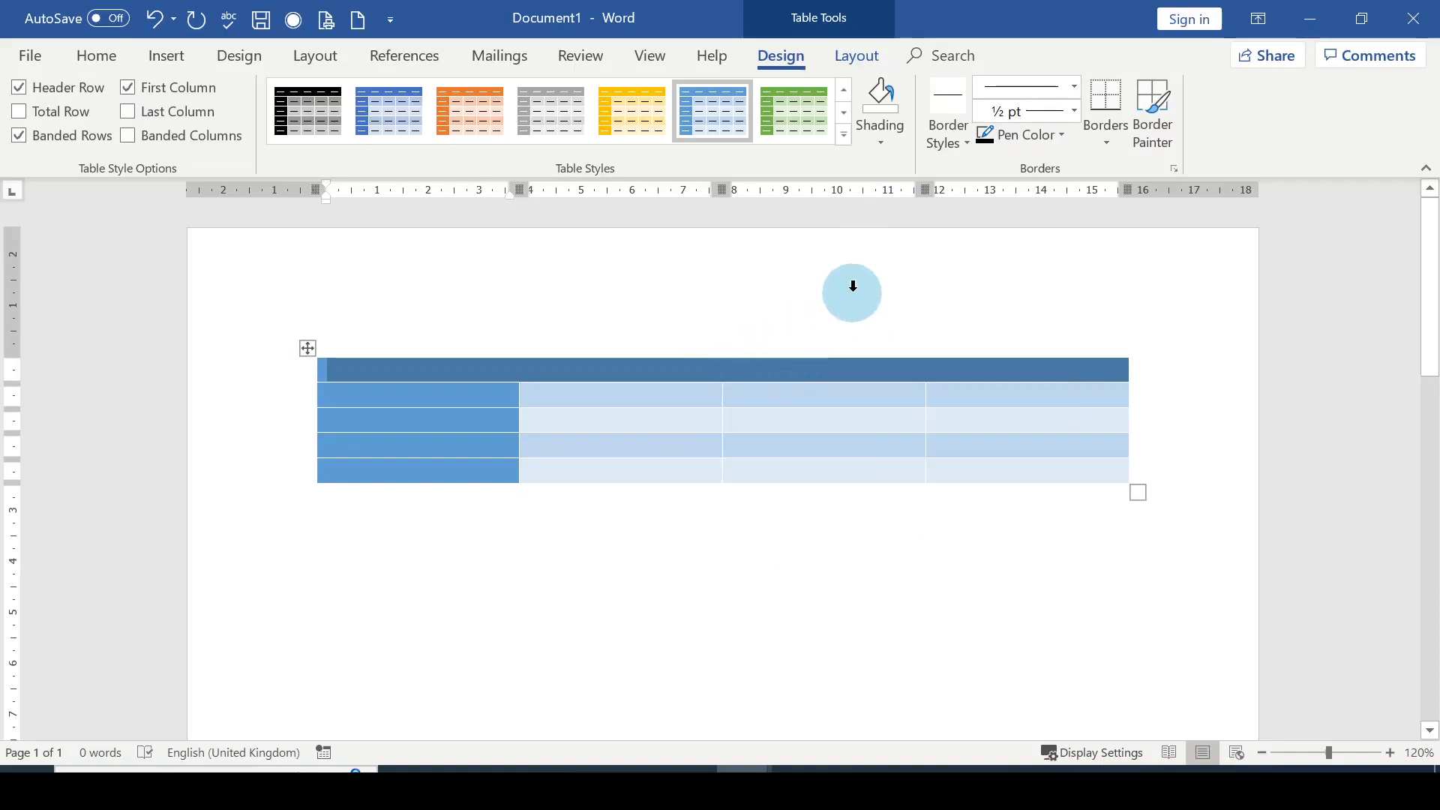
{"action": "left_click", "coordinate": [889, 147]}
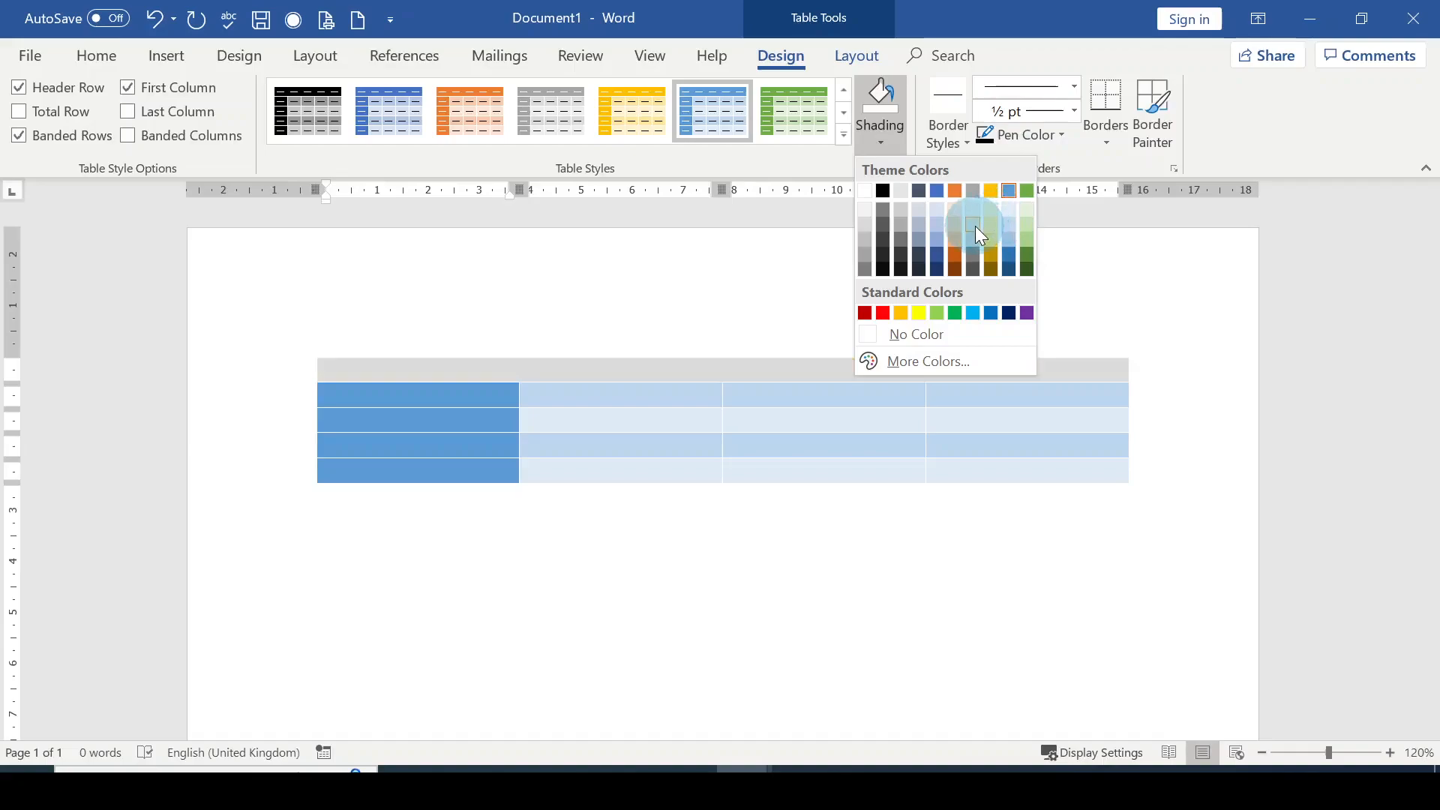
{"action": "left_click", "coordinate": [903, 236]}
{"action": "left_click", "coordinate": [852, 357]}
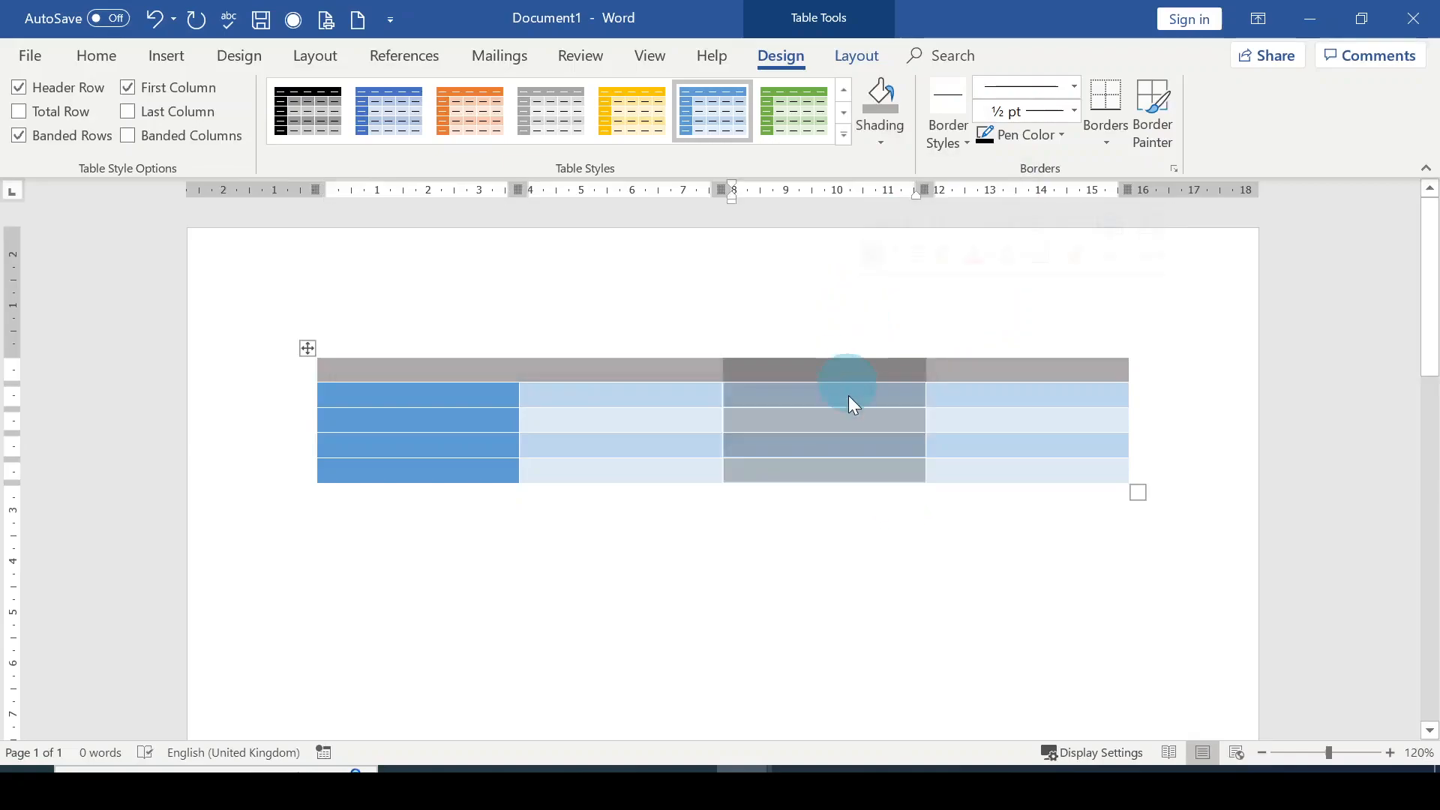
{"action": "left_click", "coordinate": [877, 578]}
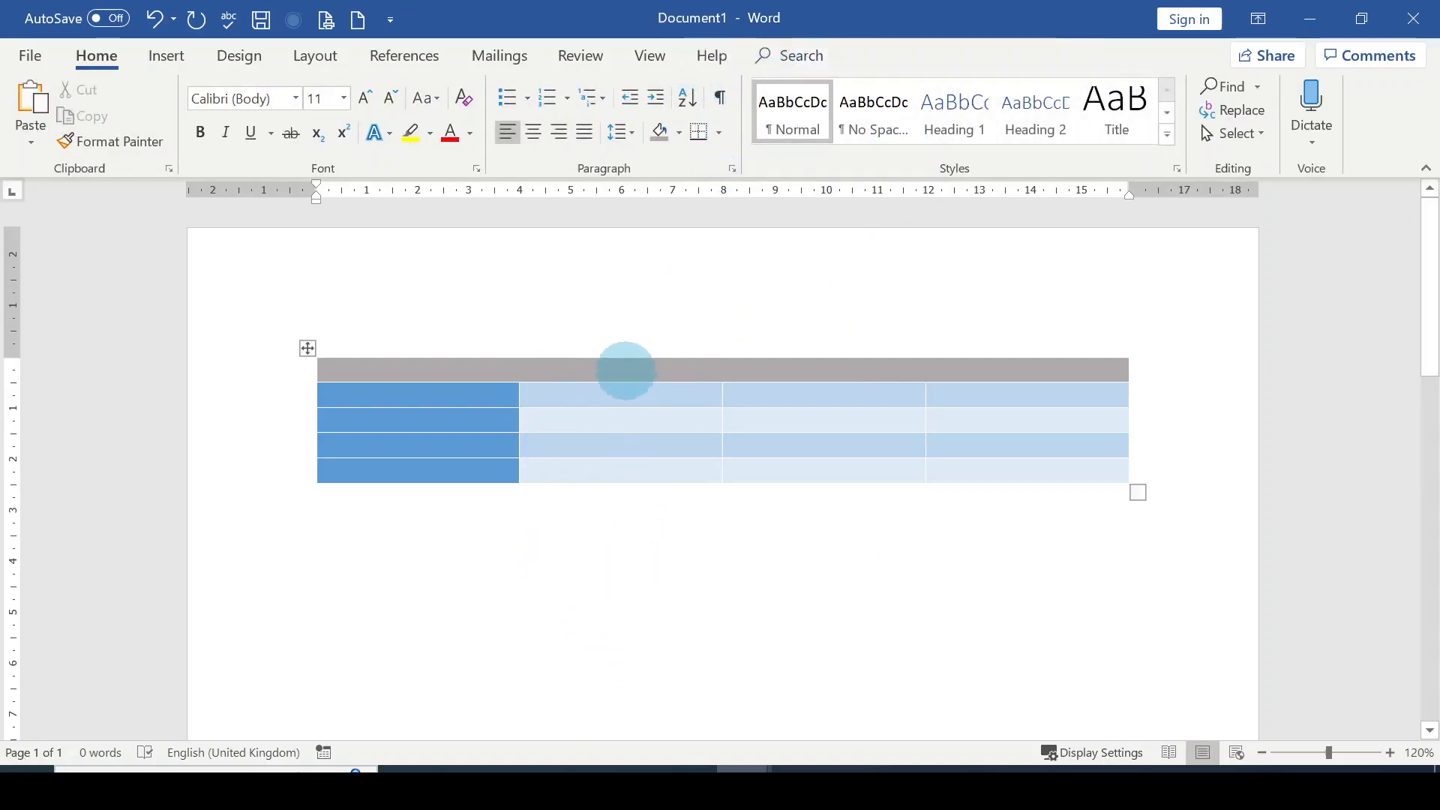
With the cursor in the table's header row, turn Banded Rows off and back on
{"action": "left_click", "coordinate": [626, 370]}
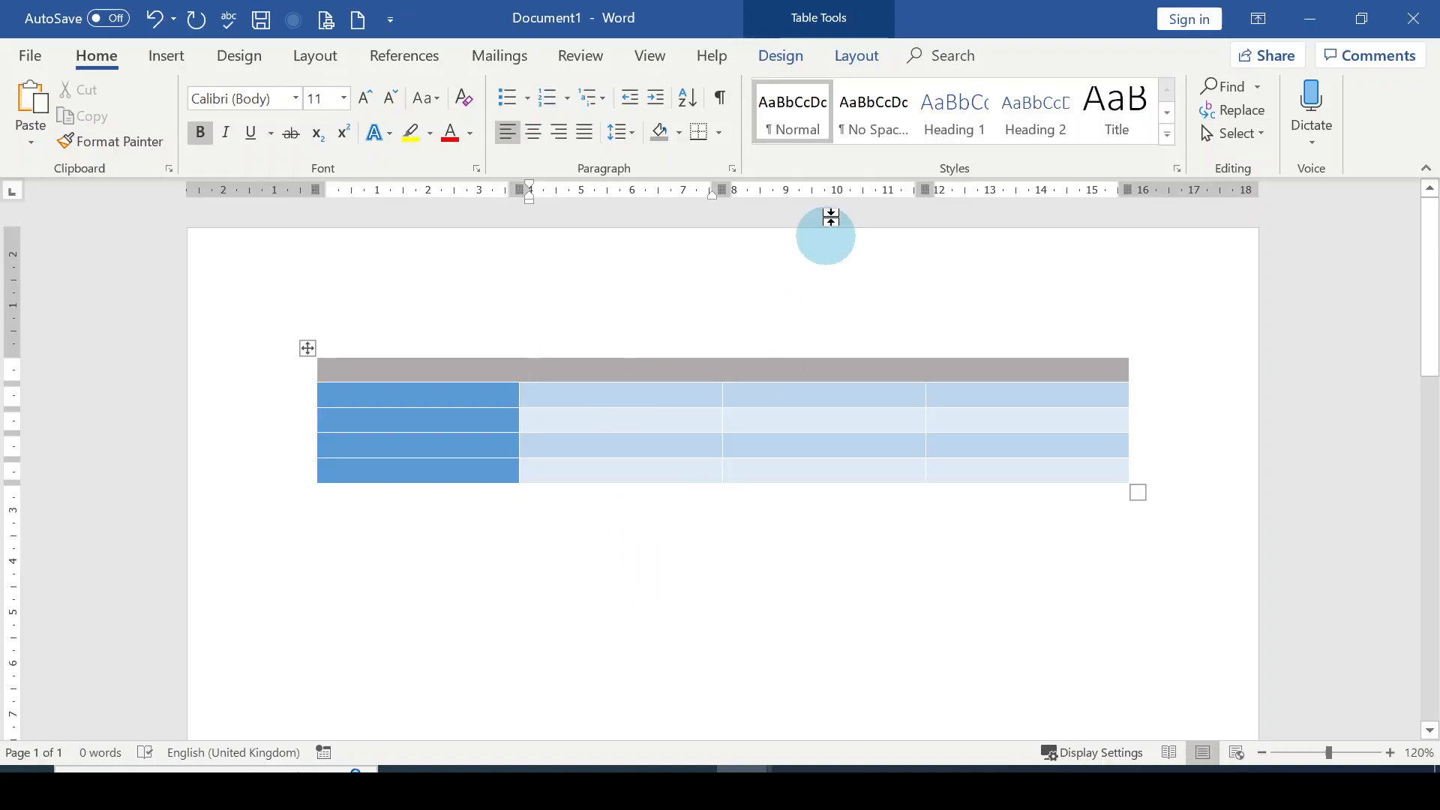
{"action": "left_click", "coordinate": [861, 57]}
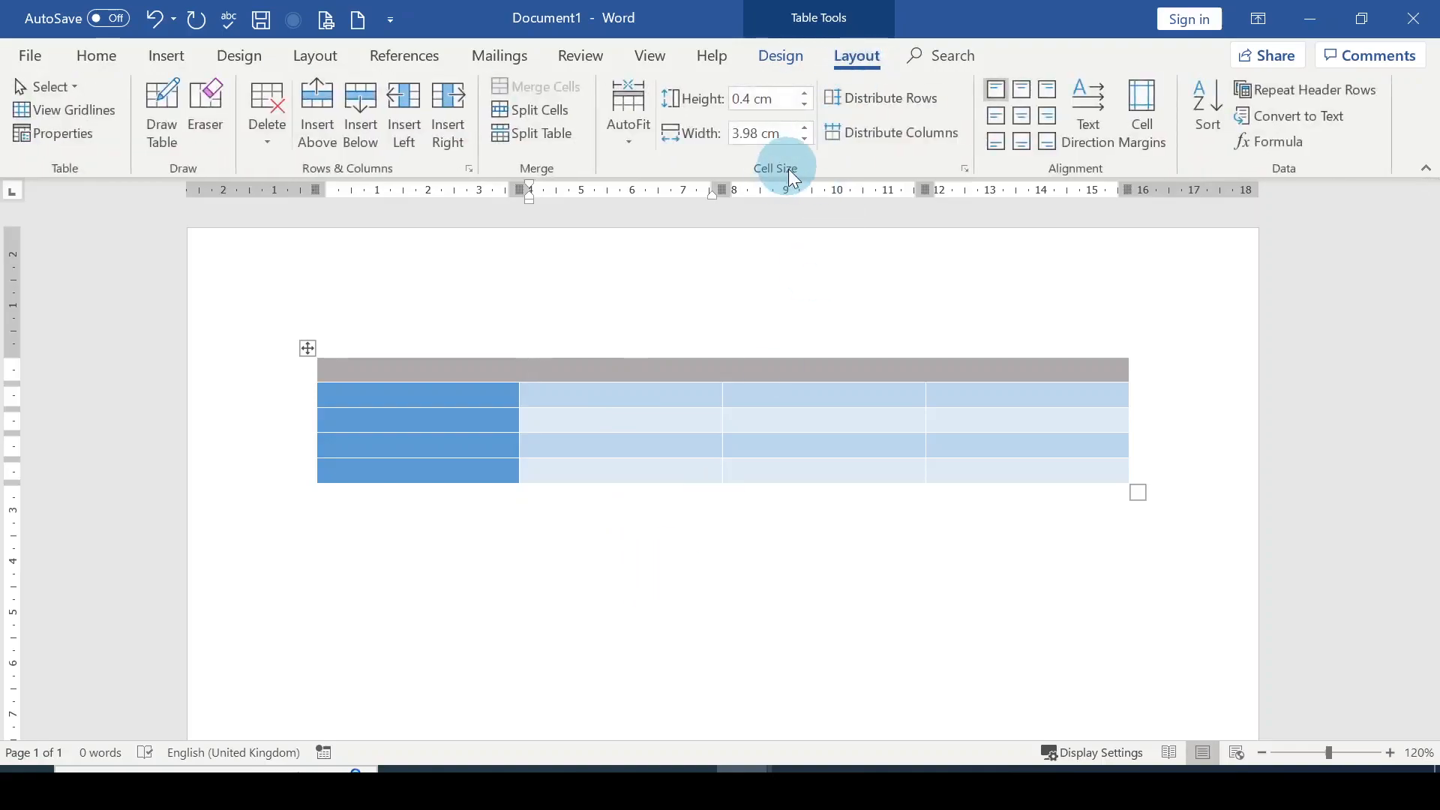
{"action": "left_click", "coordinate": [798, 53]}
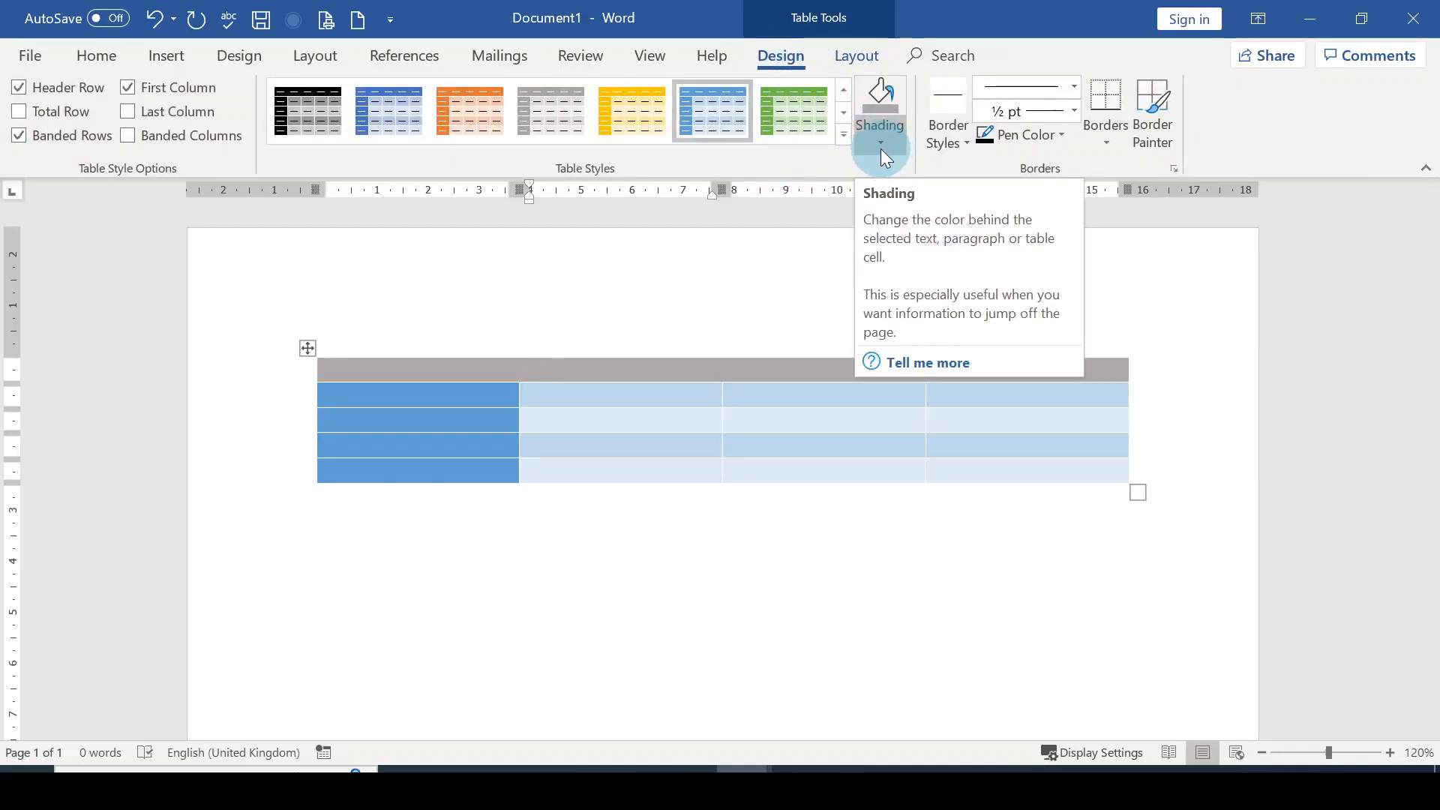
{"action": "left_click", "coordinate": [17, 138]}
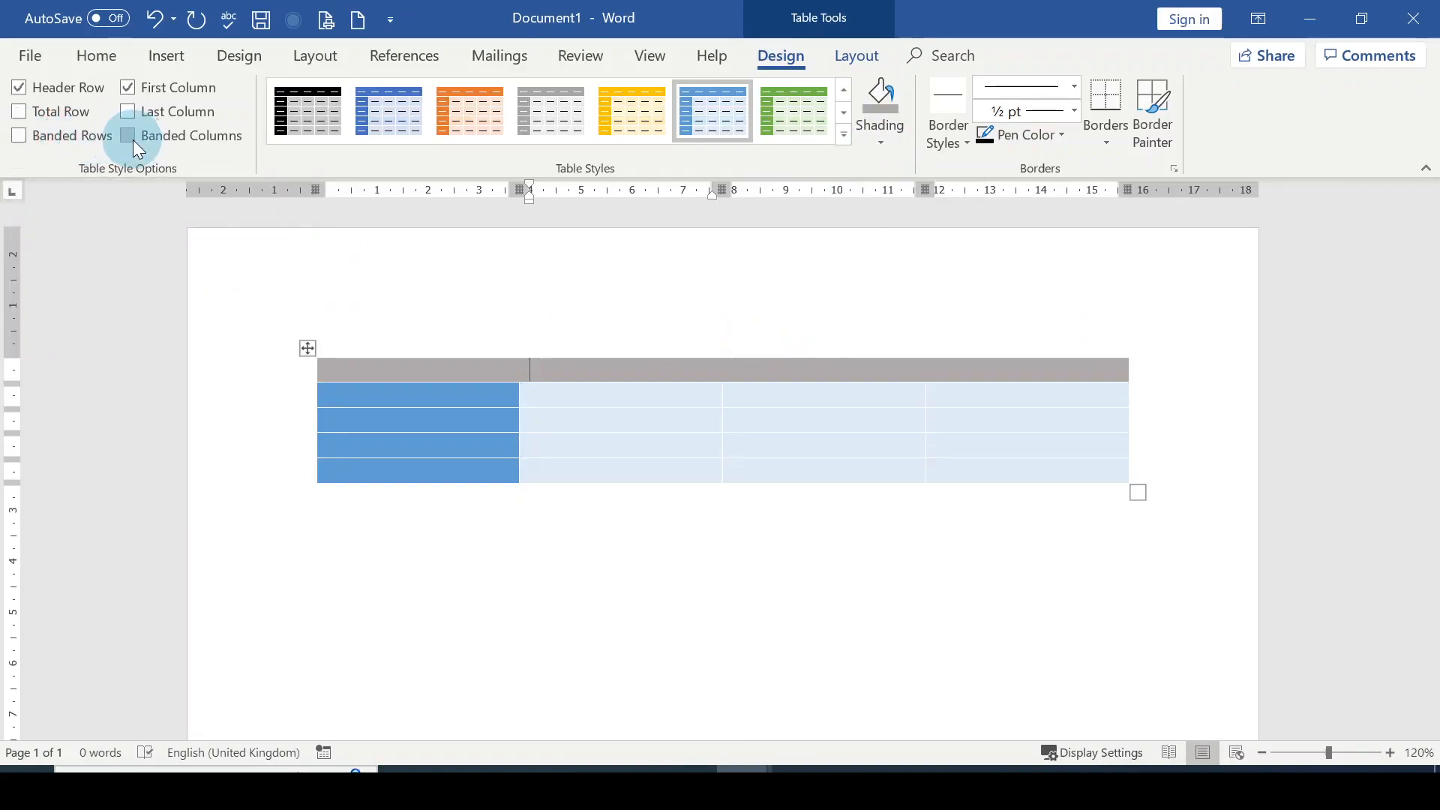
{"action": "left_click", "coordinate": [17, 136]}
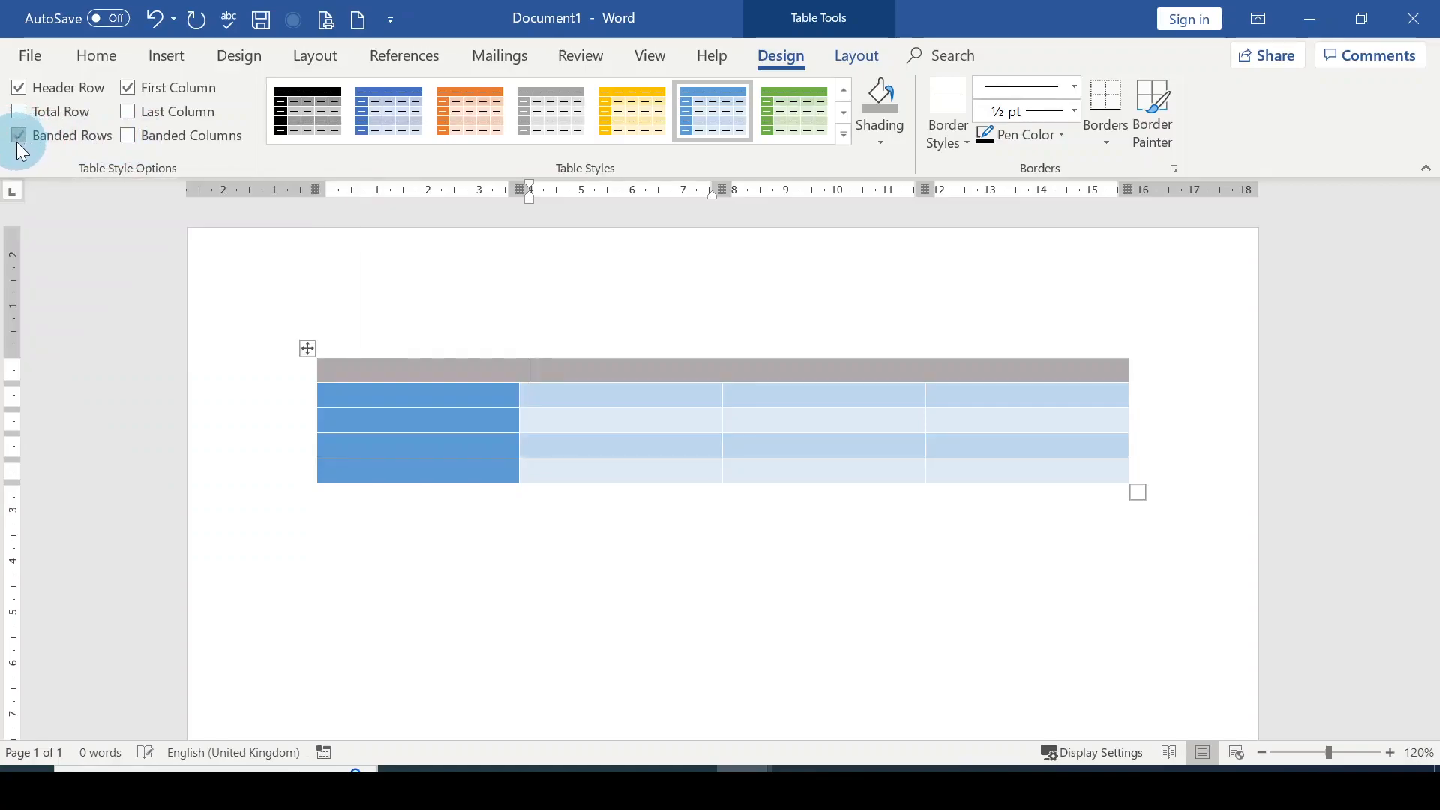
Switch the table's style to the plain grid with black borders, the first of the Plain Tables styles
{"action": "left_click", "coordinate": [844, 136]}
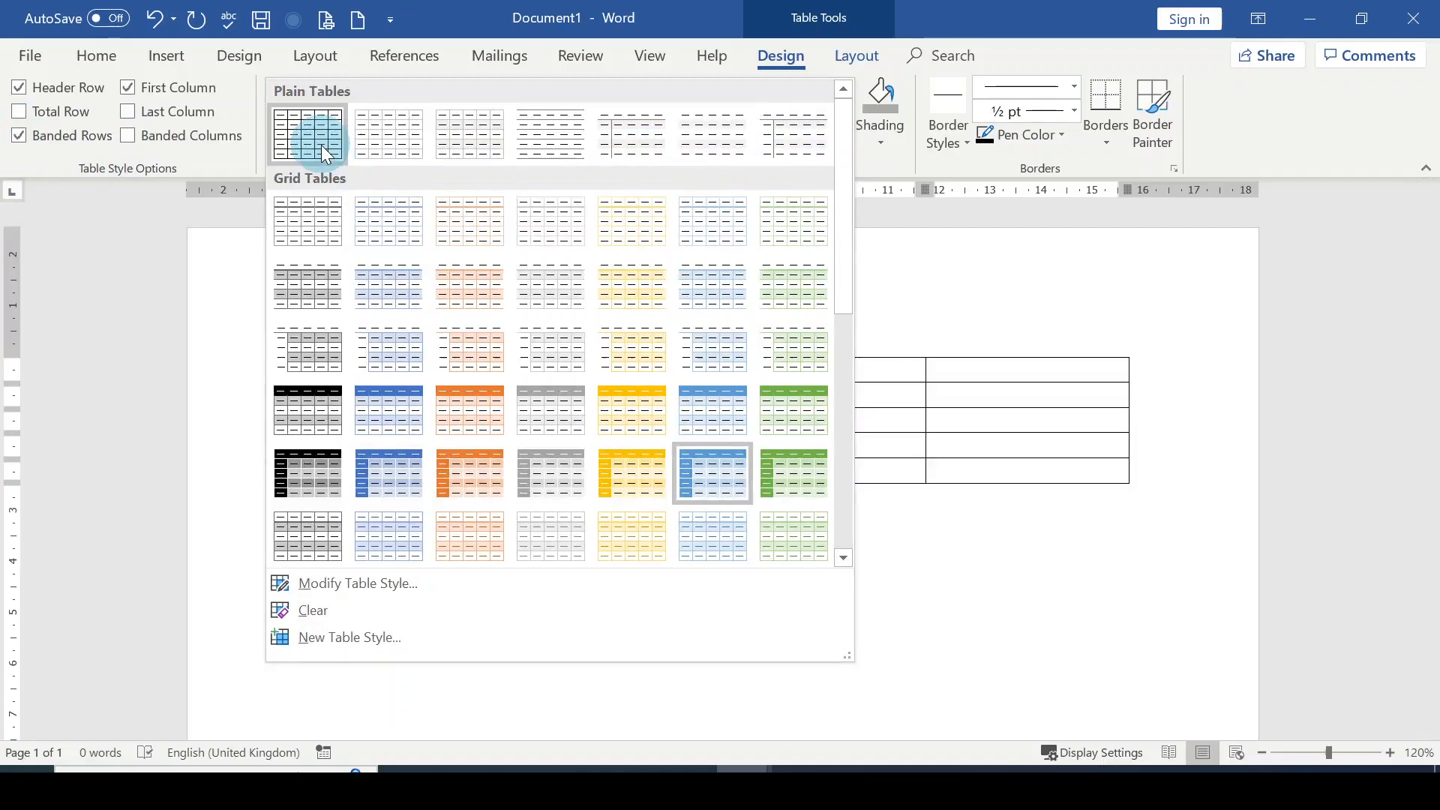
{"action": "left_click", "coordinate": [1069, 611]}
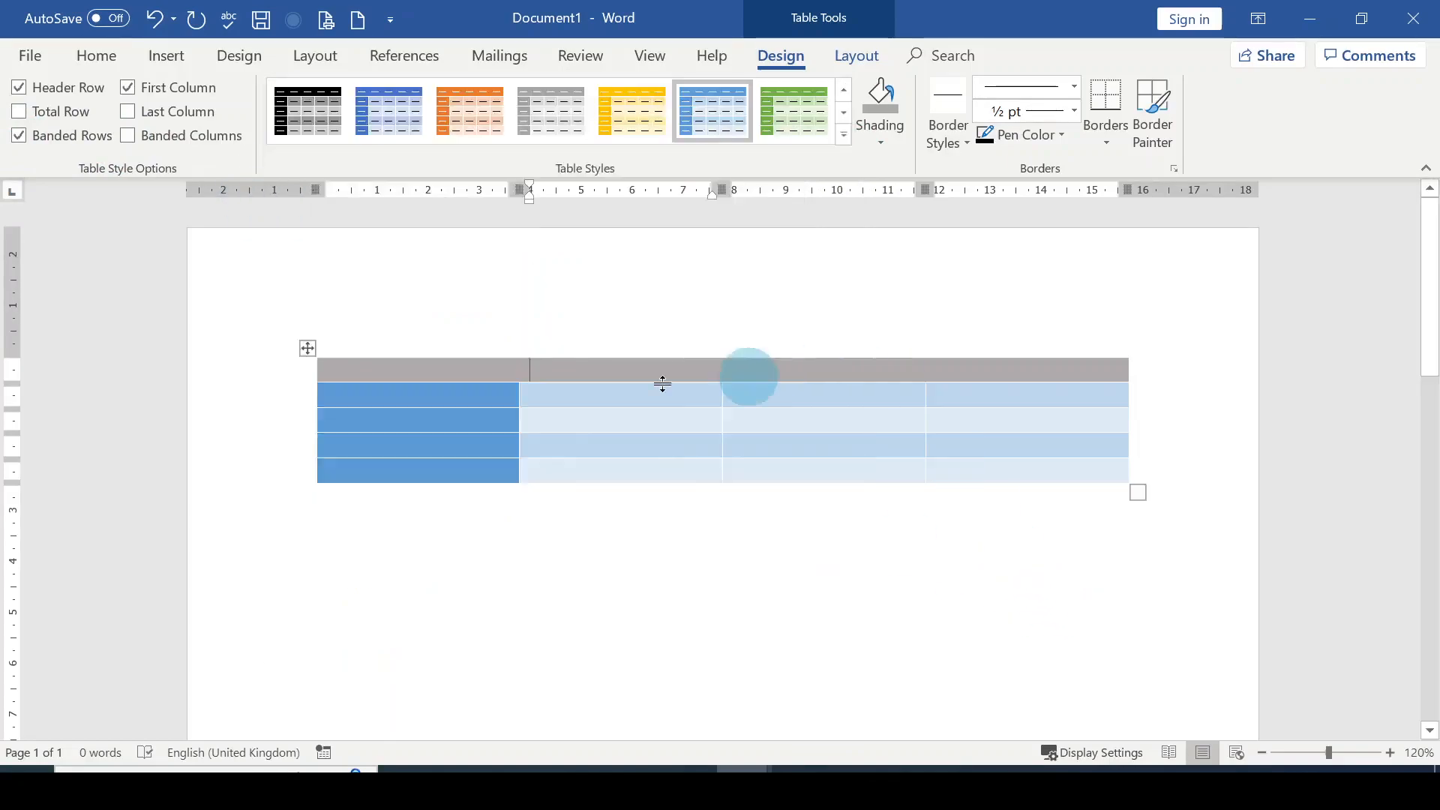
{"action": "left_click", "coordinate": [841, 136]}
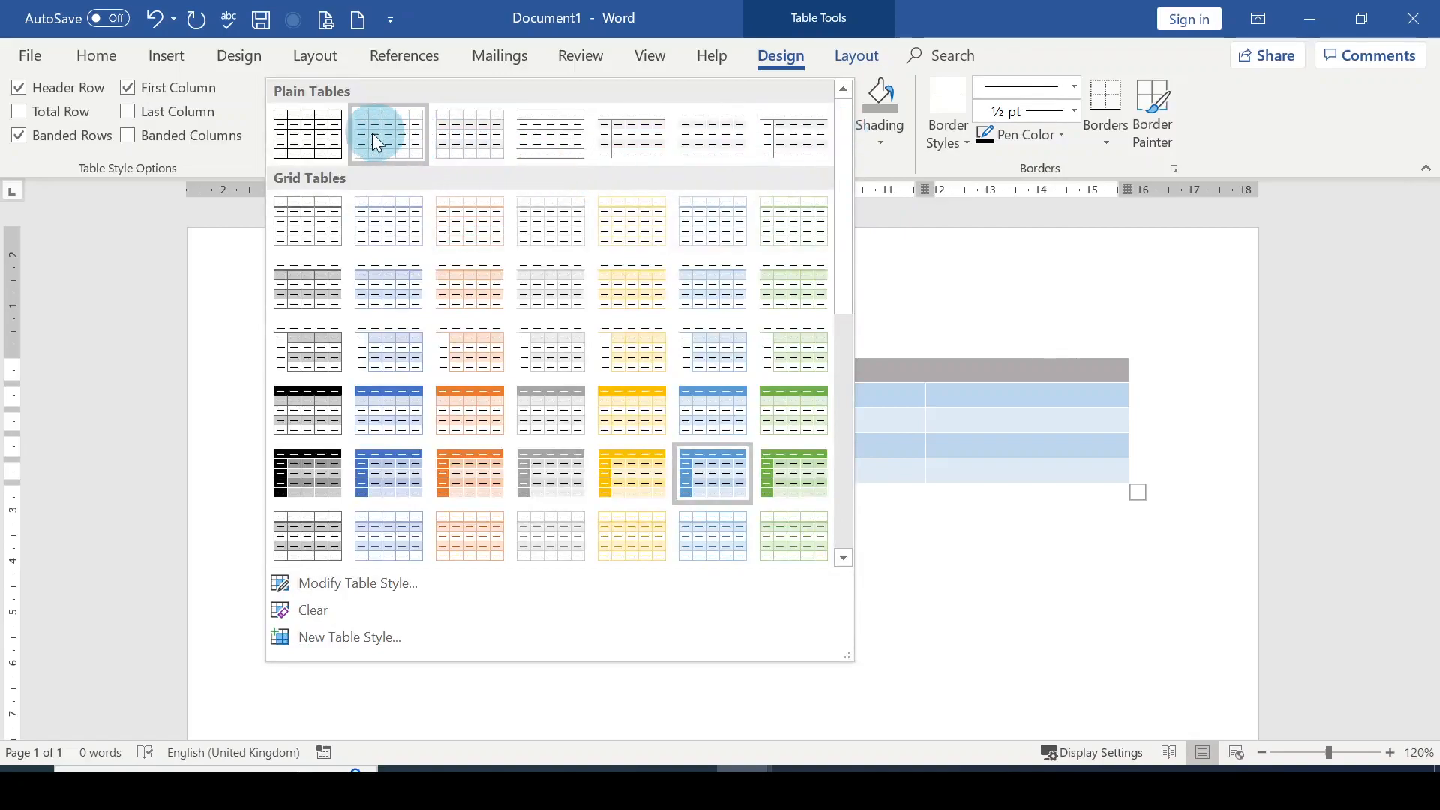
{"action": "left_click", "coordinate": [309, 128]}
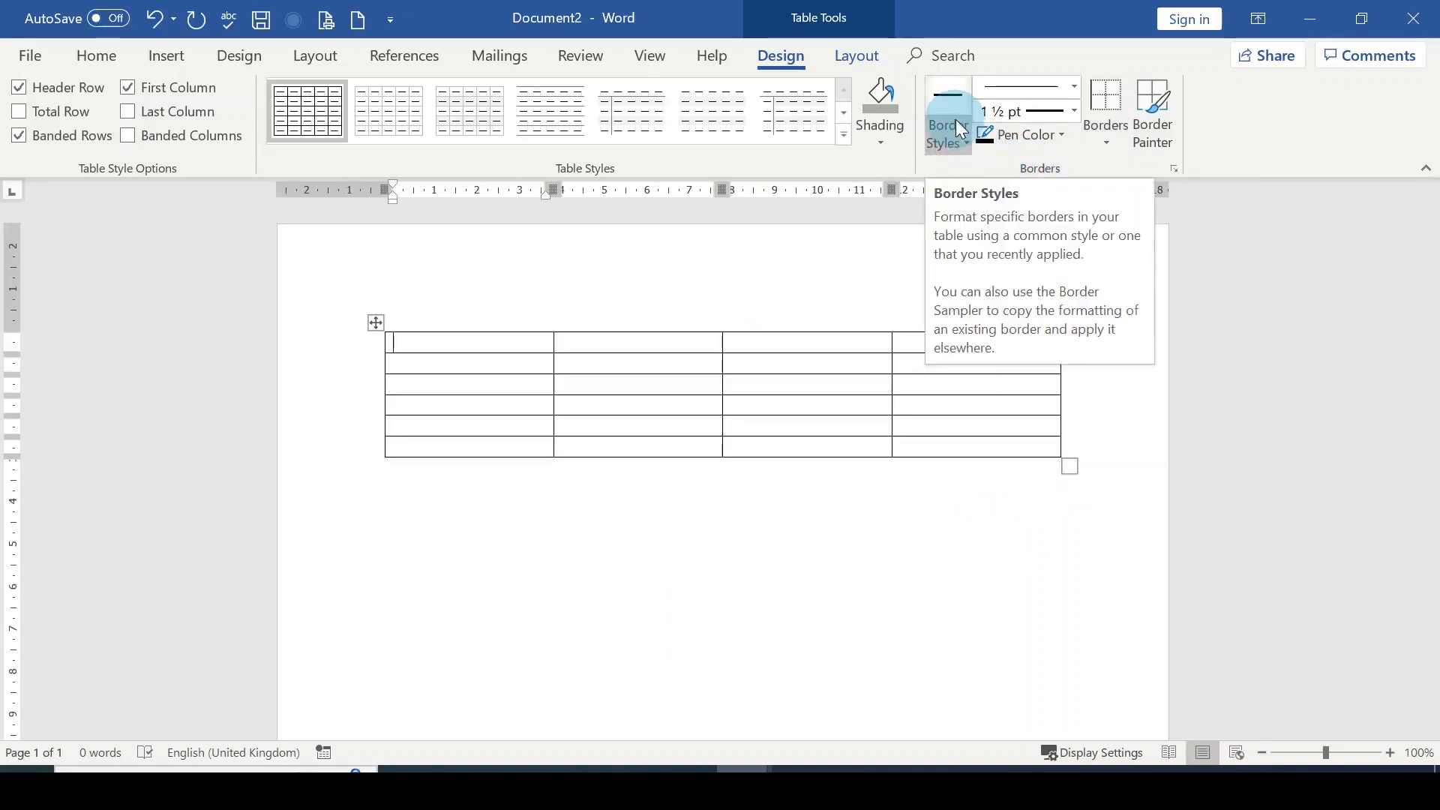
Examine the theme and recently used border styles available for the four-column, six-row table in Document2
{"action": "left_click", "coordinate": [967, 142]}
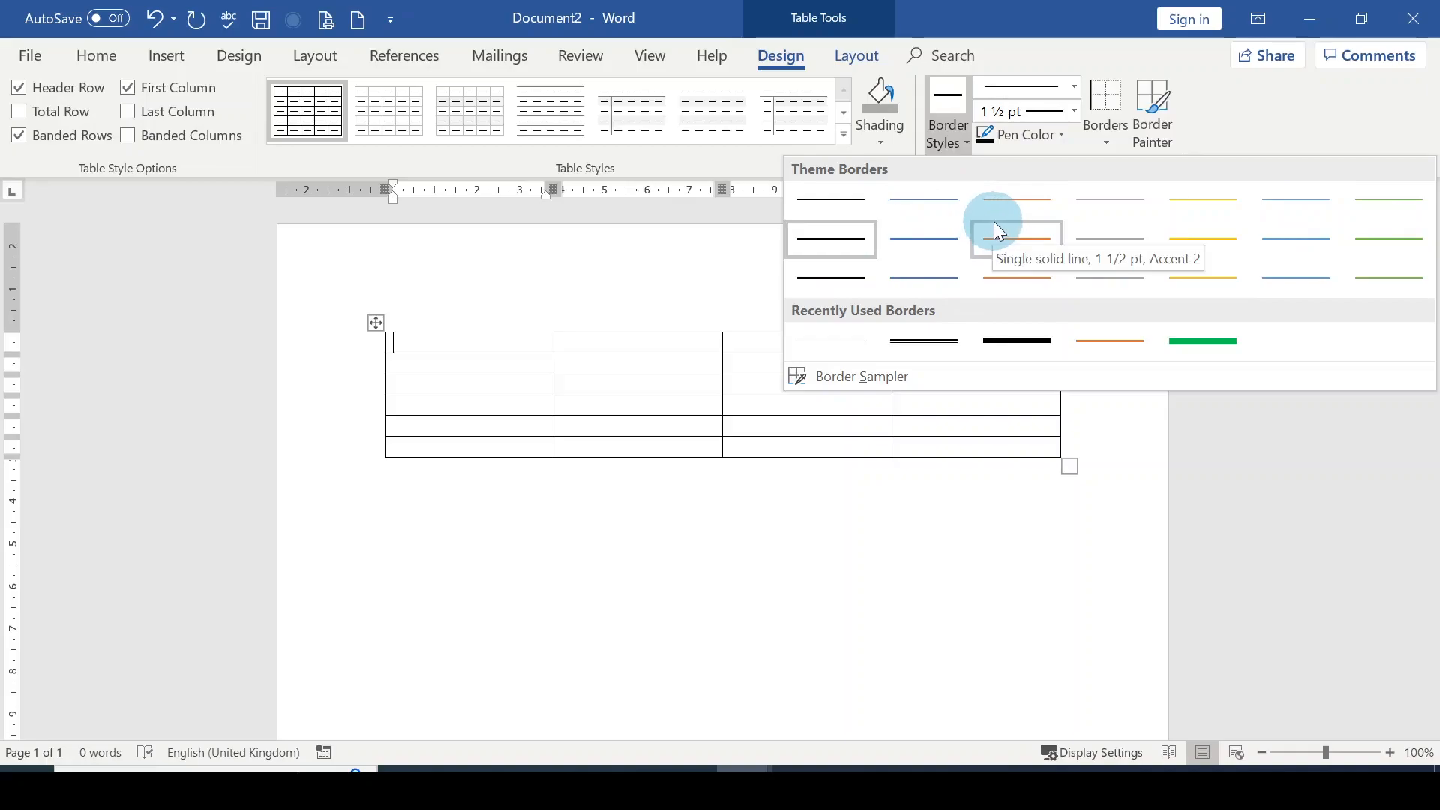
{"action": "left_click", "coordinate": [742, 258]}
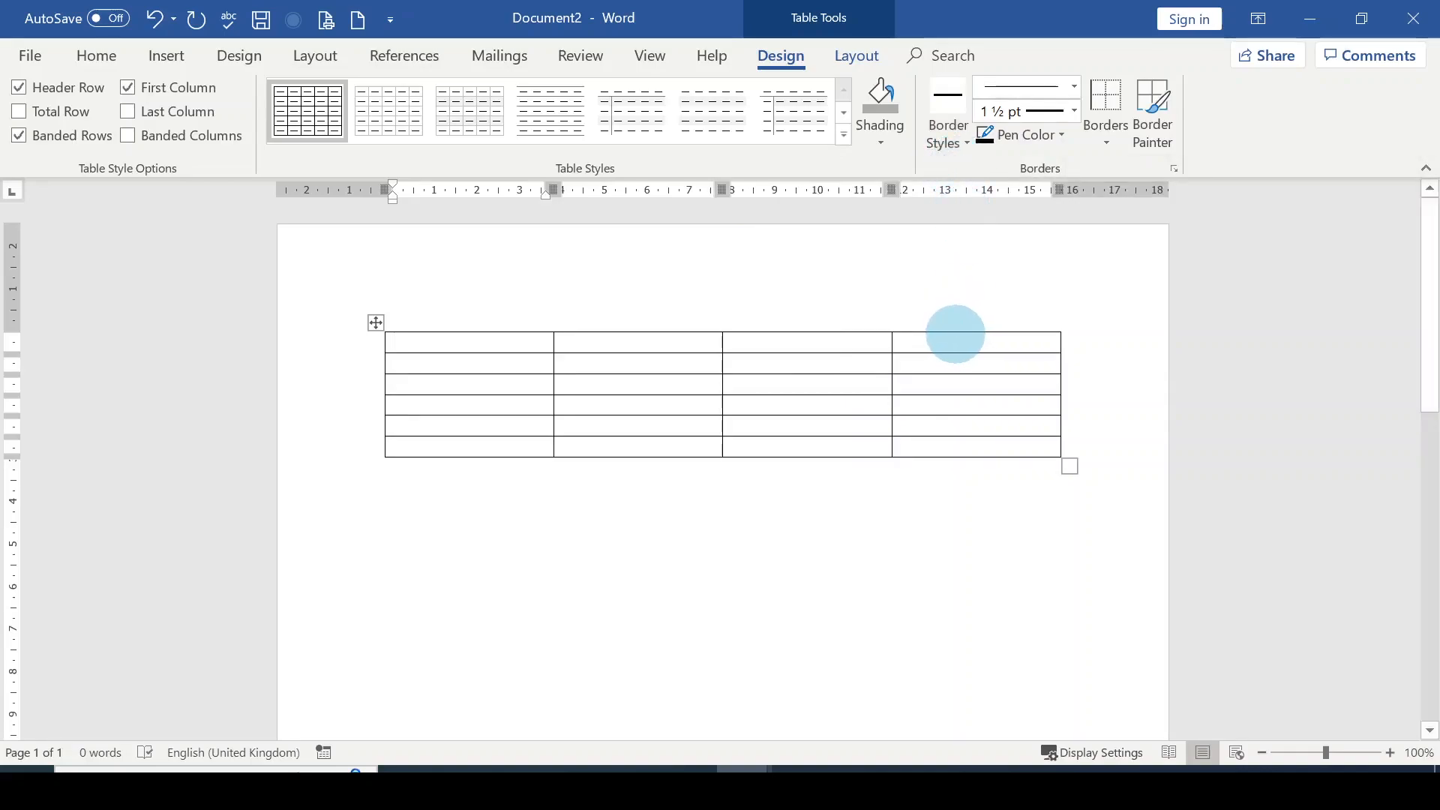
{"action": "left_click", "coordinate": [956, 328]}
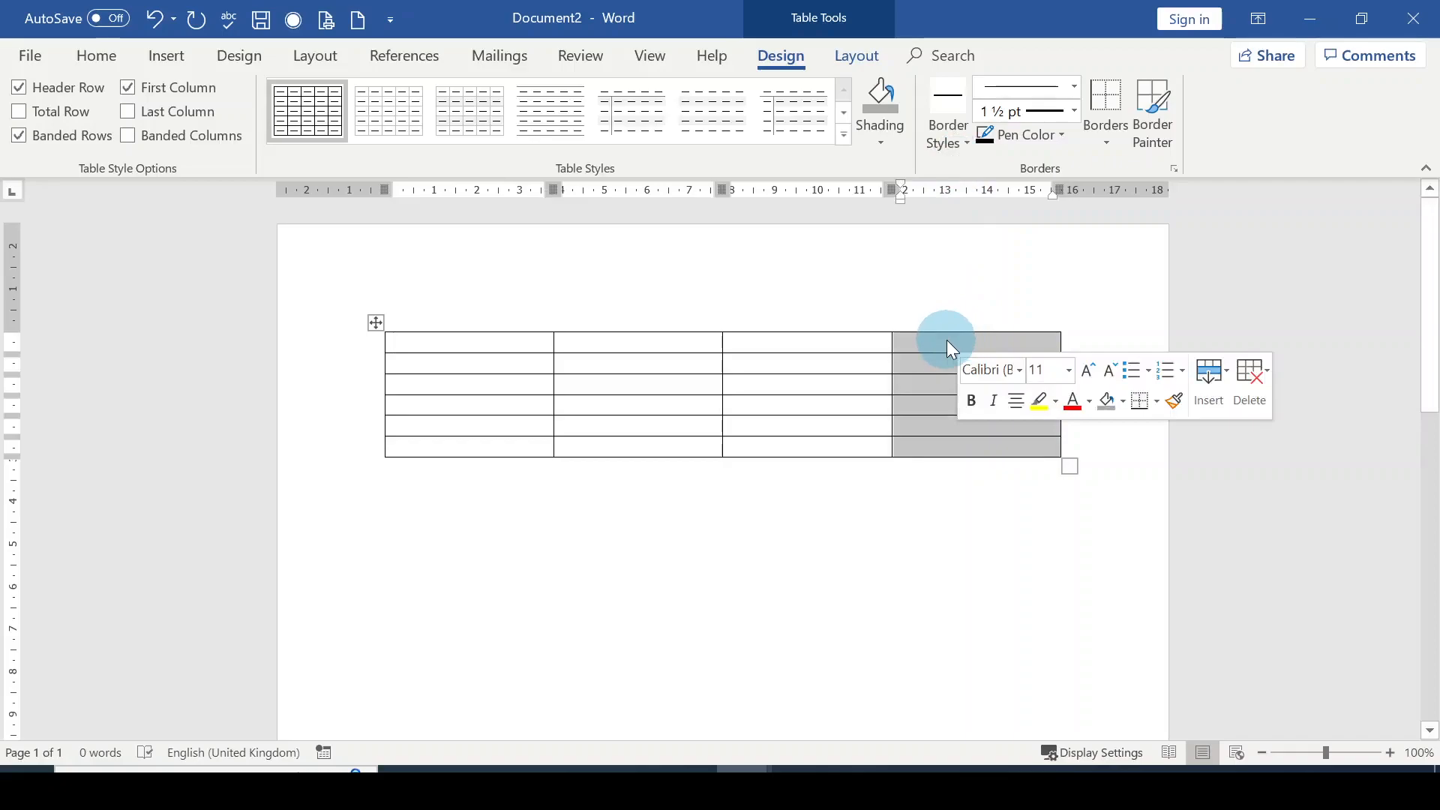
{"action": "left_click", "coordinate": [796, 363]}
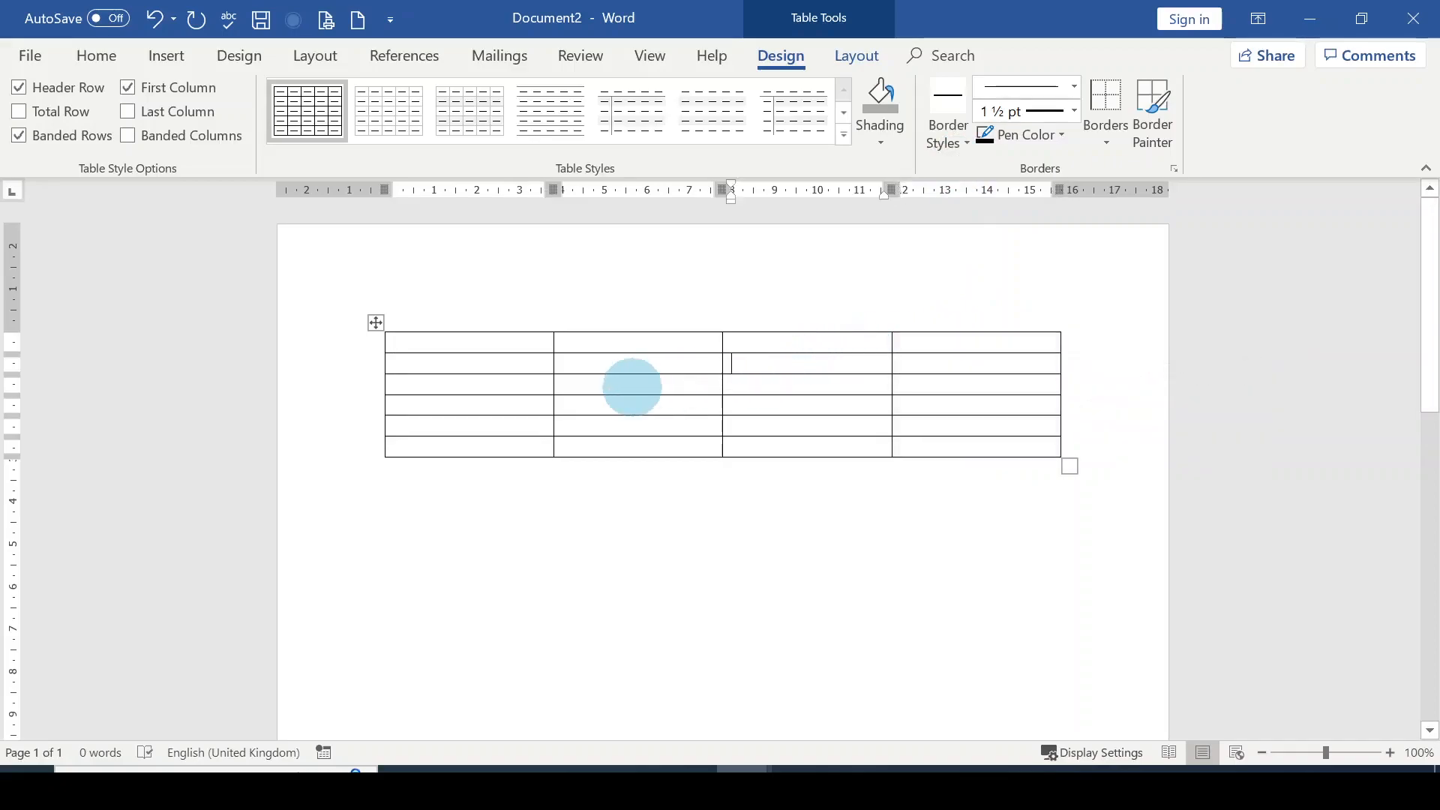
With the whole table selected, examine the available line styles, pen colors and border placement options
{"action": "left_click", "coordinate": [376, 323]}
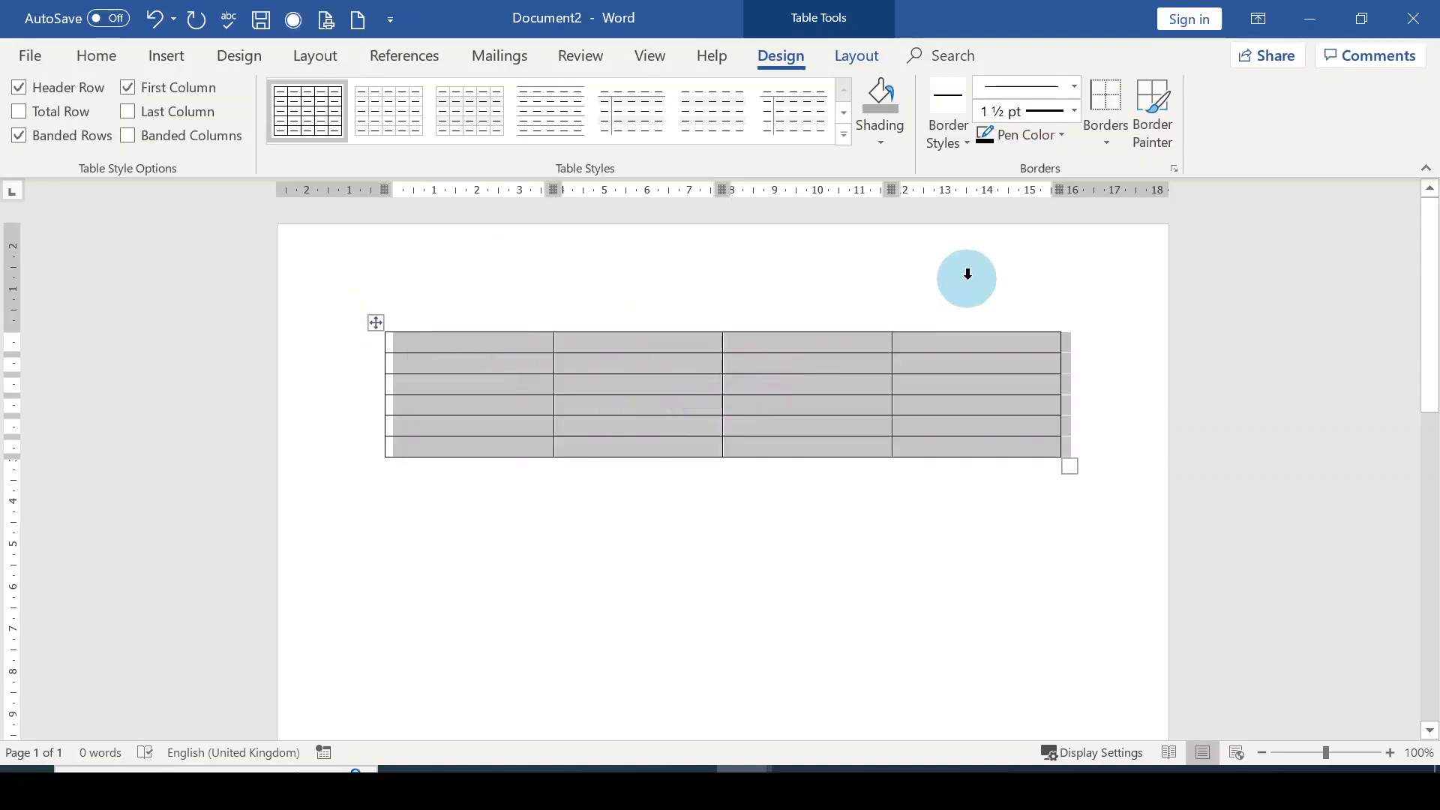
{"action": "left_click", "coordinate": [1073, 88]}
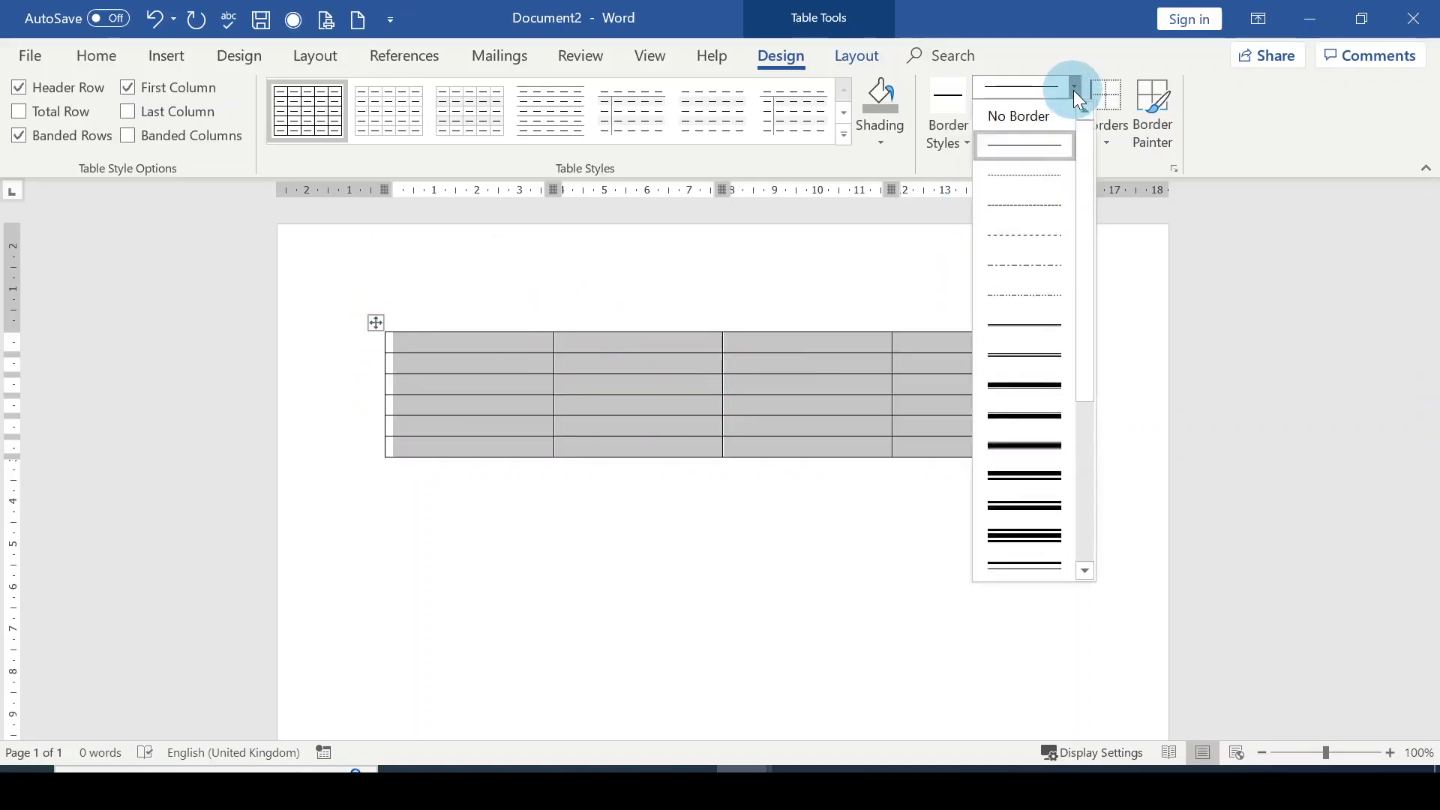
{"action": "left_click_drag", "start_coordinate": [1082, 380], "coordinate": [1093, 507]}
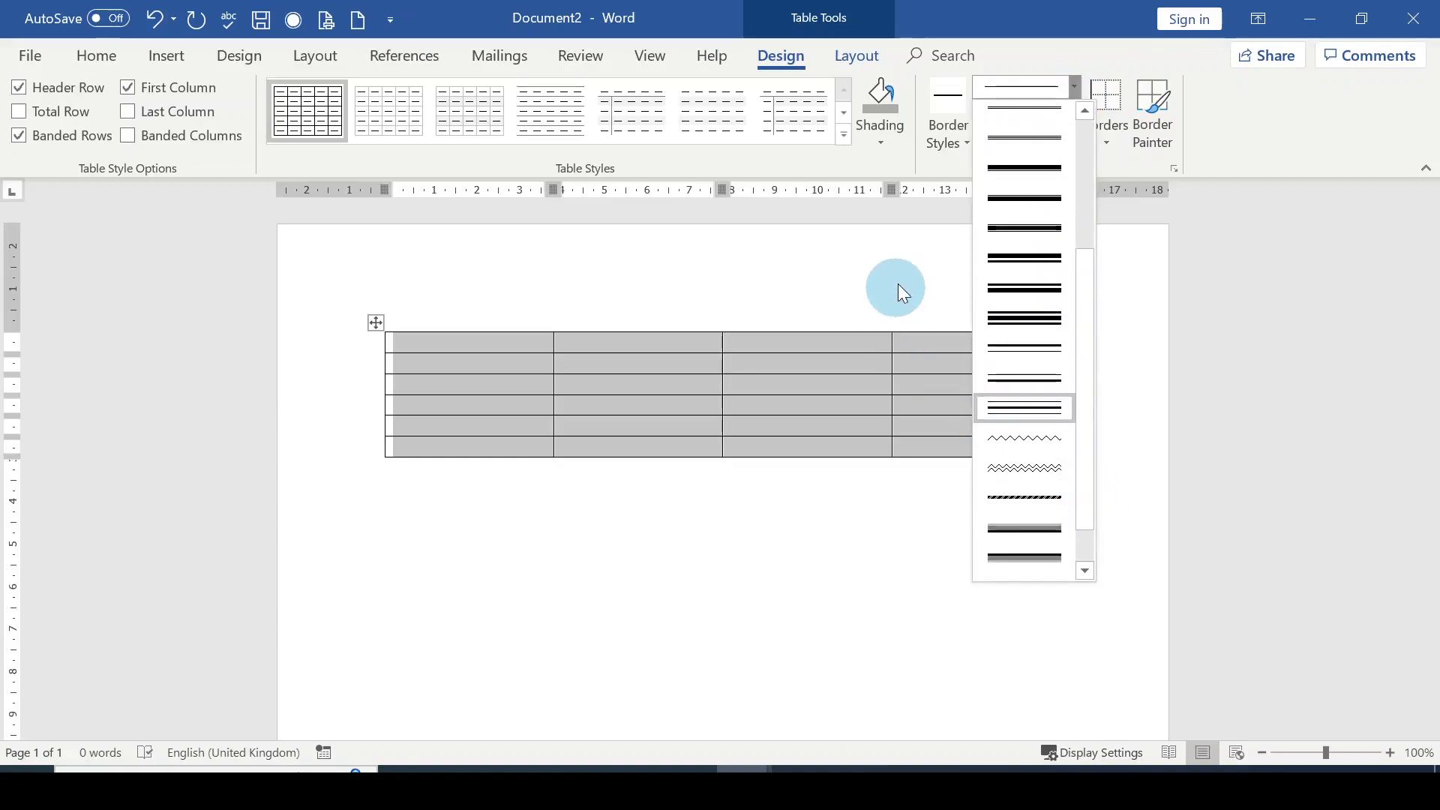
{"action": "left_click", "coordinate": [903, 284]}
{"action": "left_click", "coordinate": [1061, 134]}
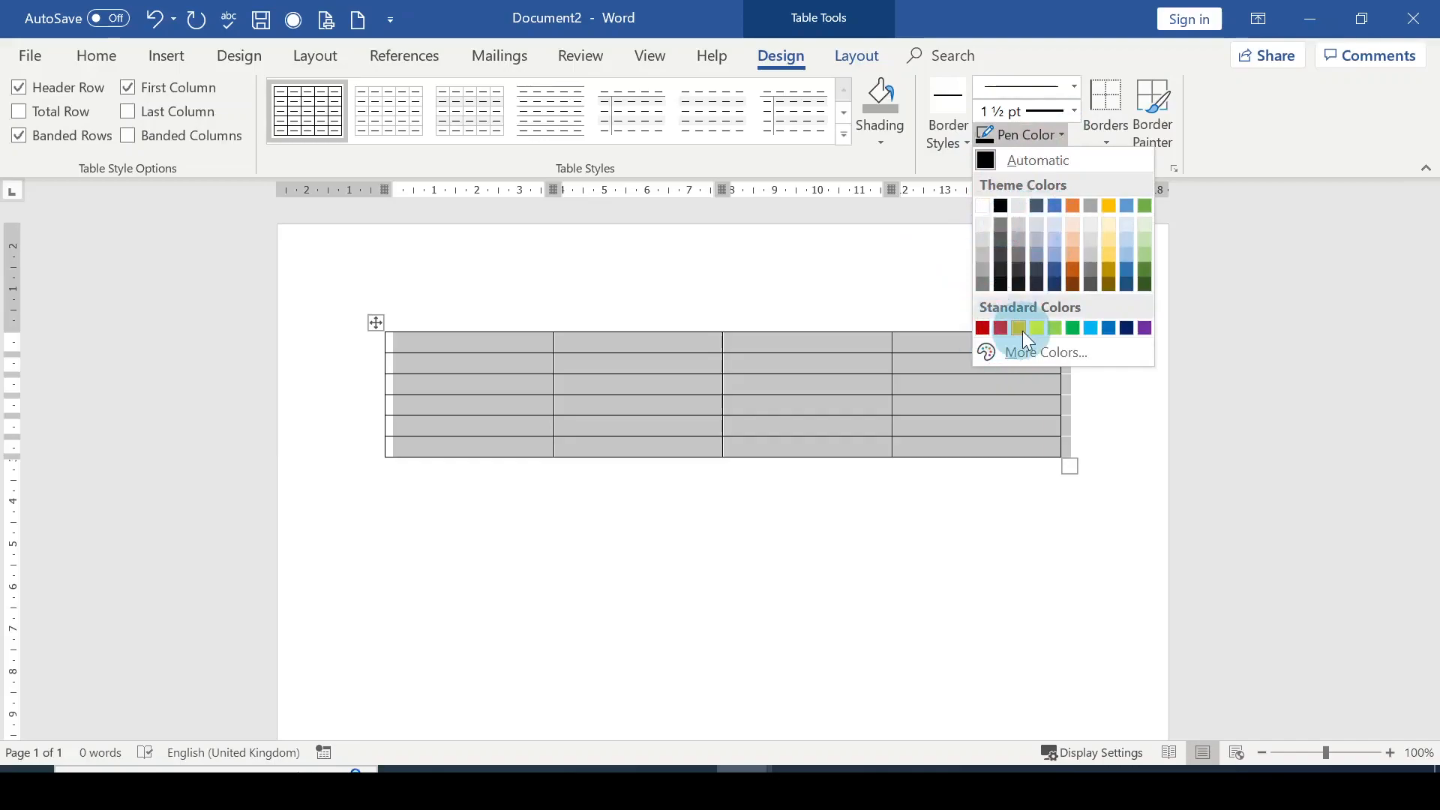
{"action": "left_click", "coordinate": [935, 282]}
{"action": "left_click", "coordinate": [1046, 133]}
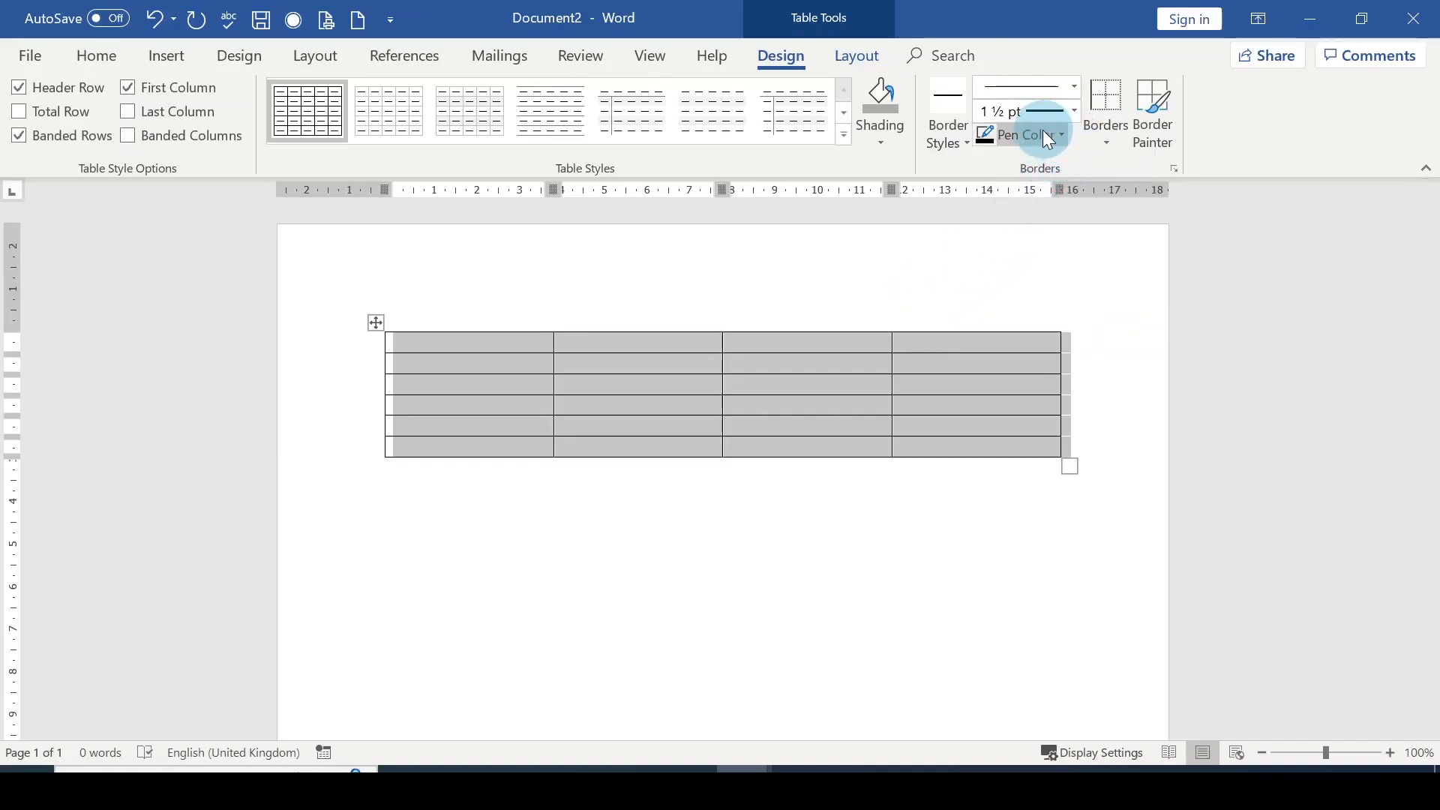
{"action": "left_click", "coordinate": [1108, 142]}
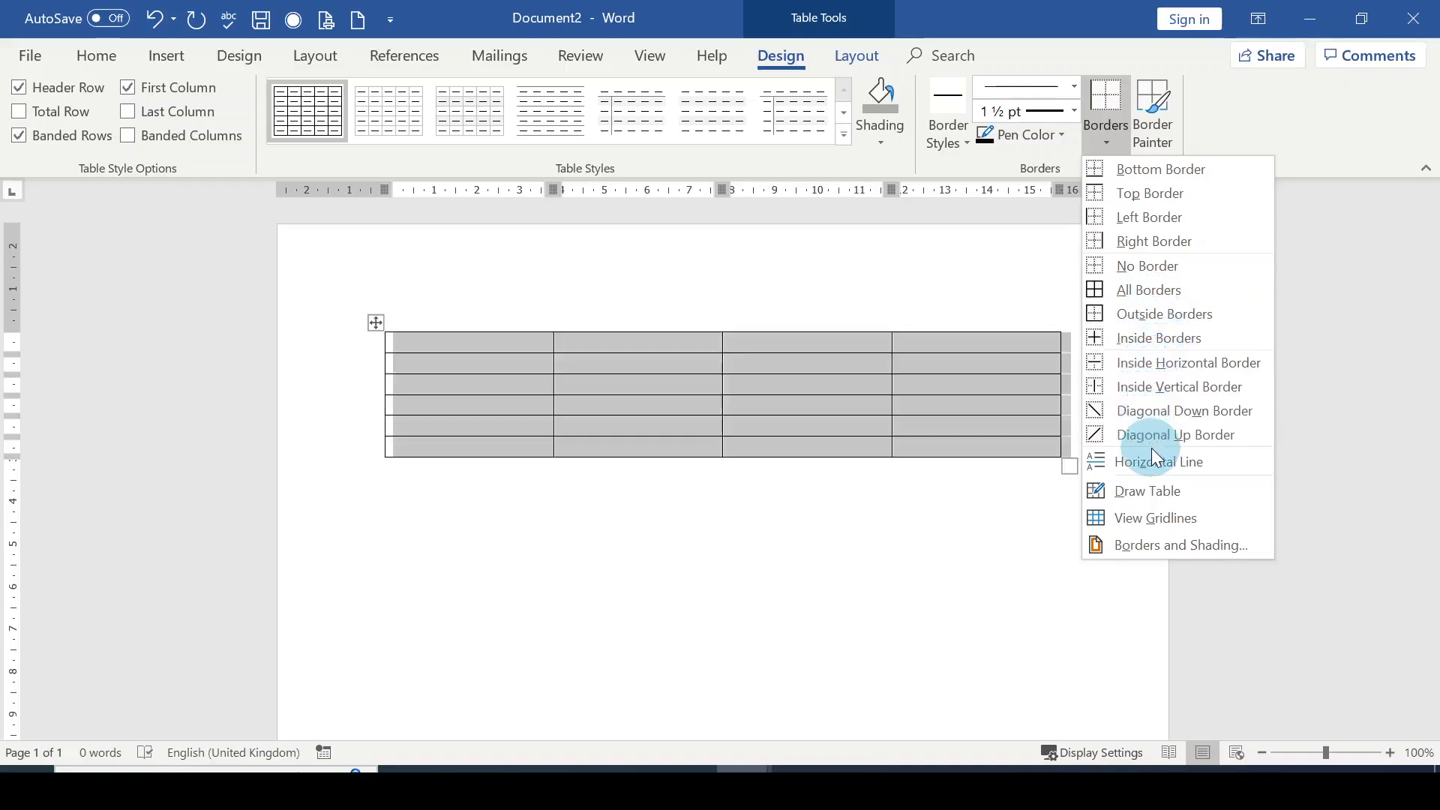
{"action": "left_click", "coordinate": [980, 578]}
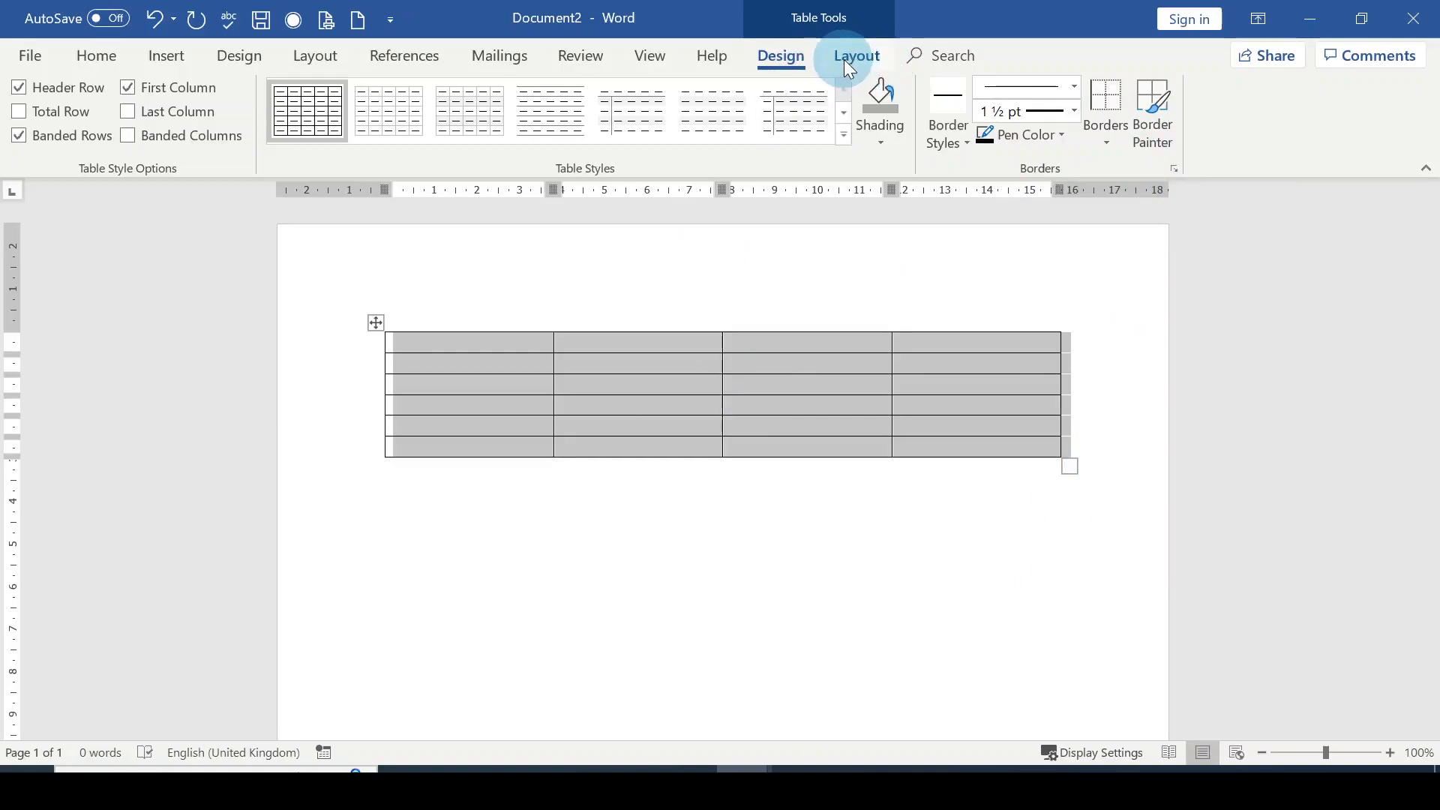
With the cursor inside the table, examine the table layout commands and the options for deleting cells, columns, rows or the table
{"action": "left_click", "coordinate": [409, 342]}
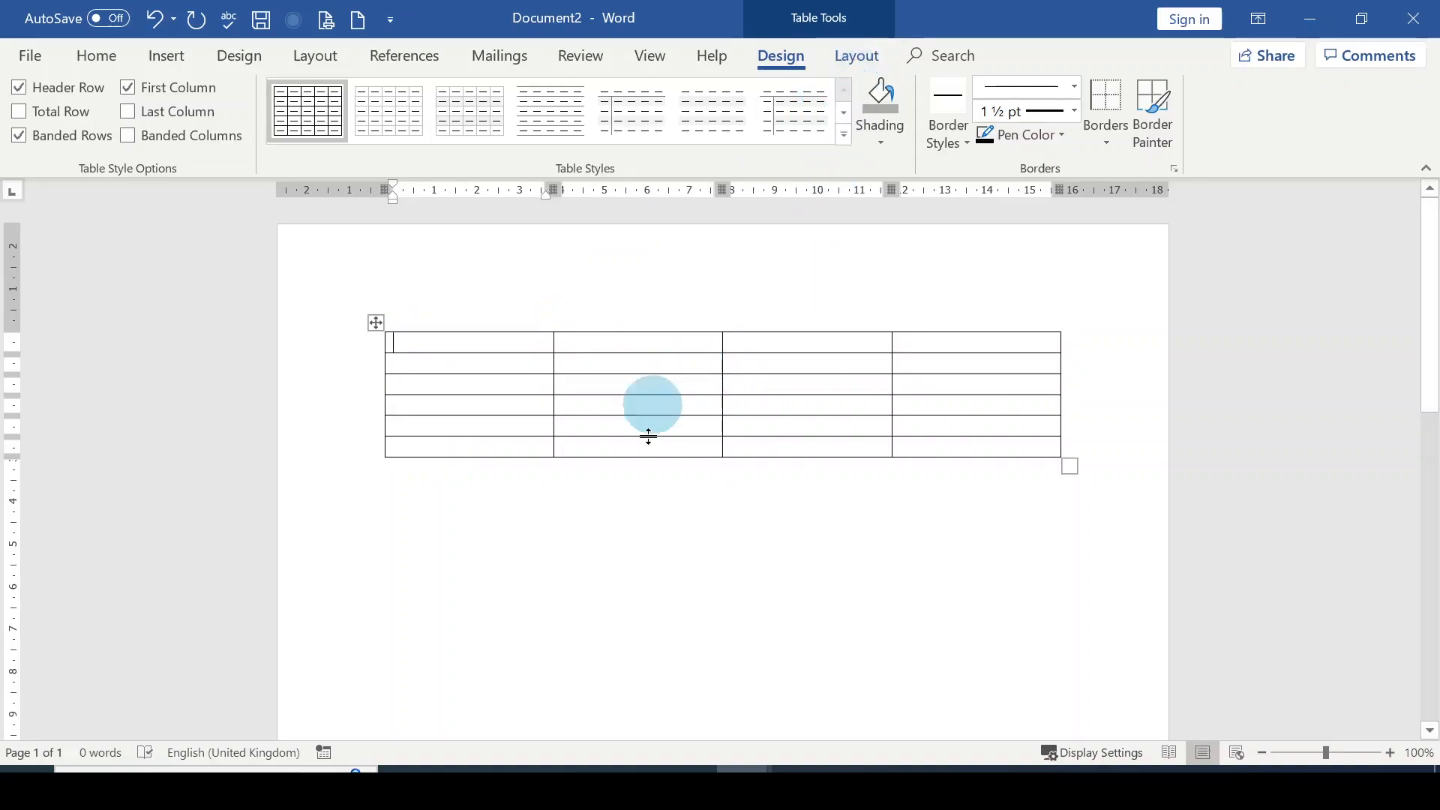
{"action": "left_click", "coordinate": [621, 558]}
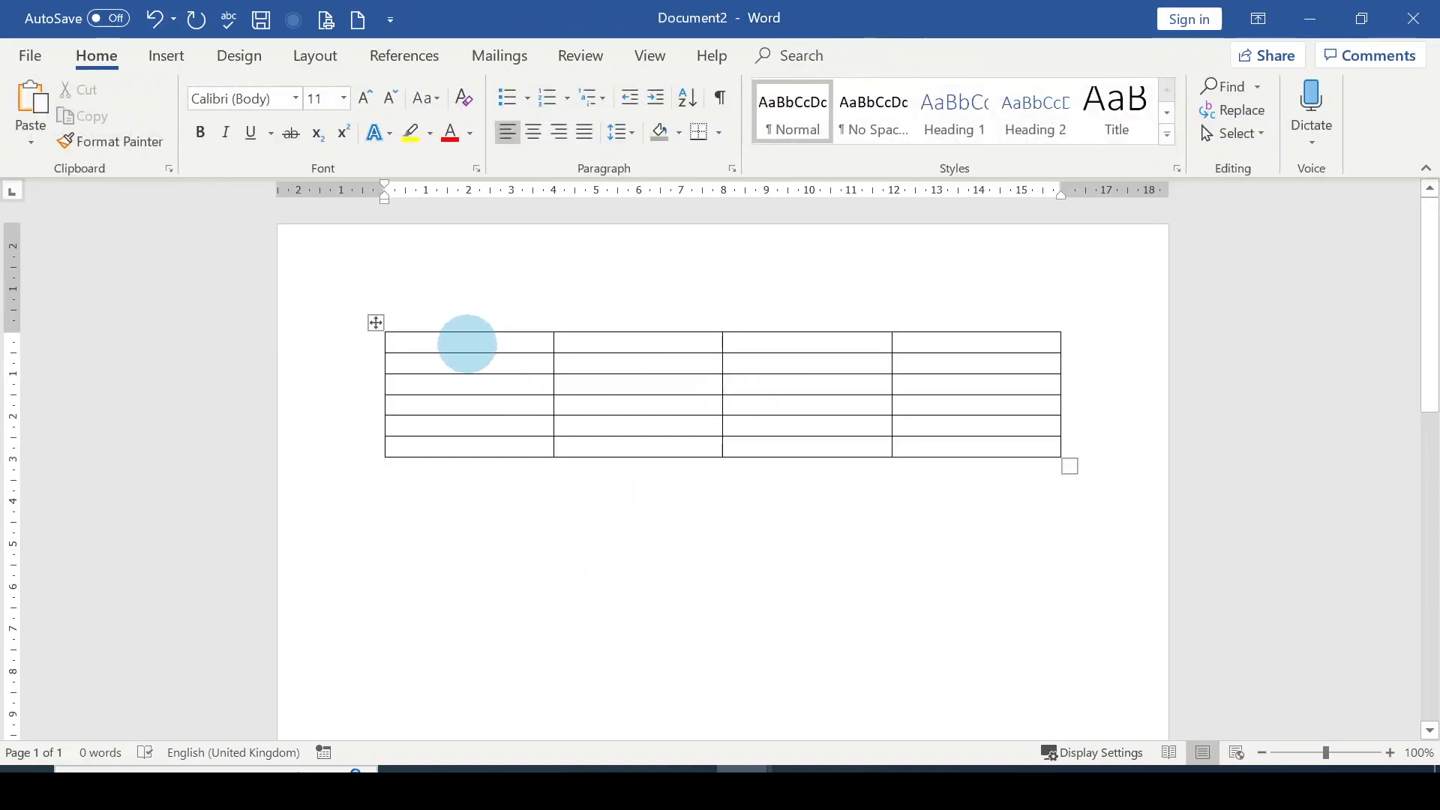
{"action": "left_click", "coordinate": [468, 345]}
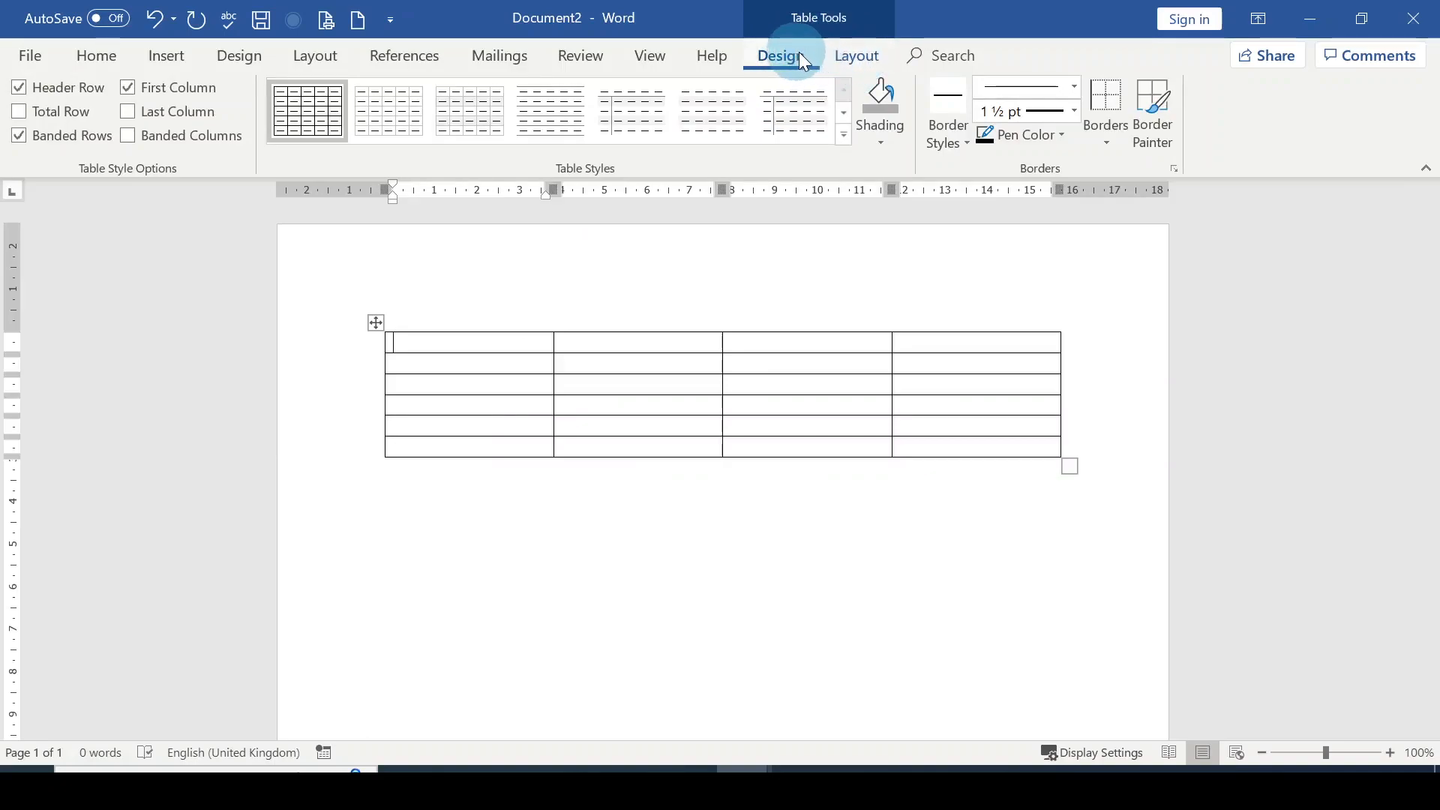
{"action": "left_click", "coordinate": [850, 57]}
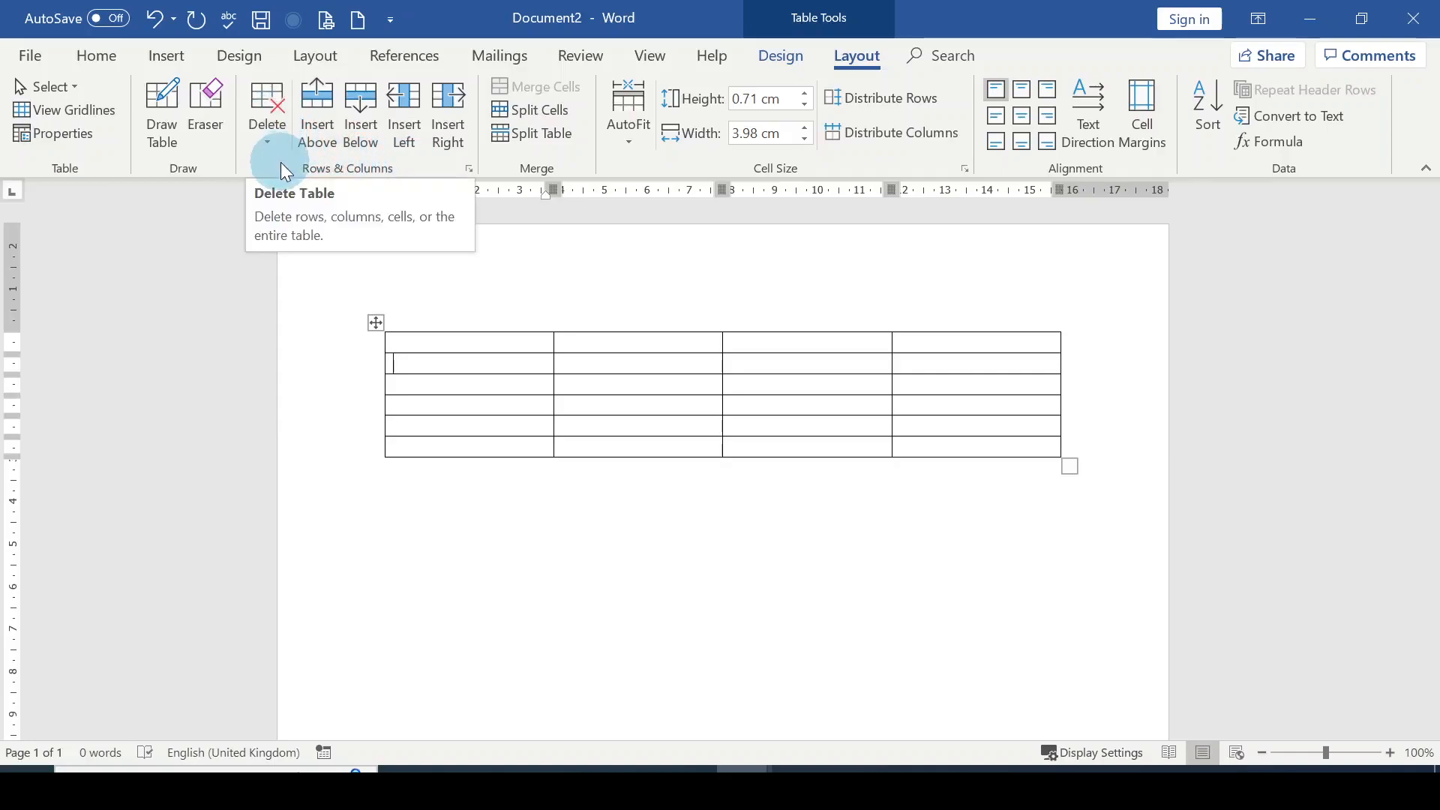
{"action": "left_click", "coordinate": [271, 146]}
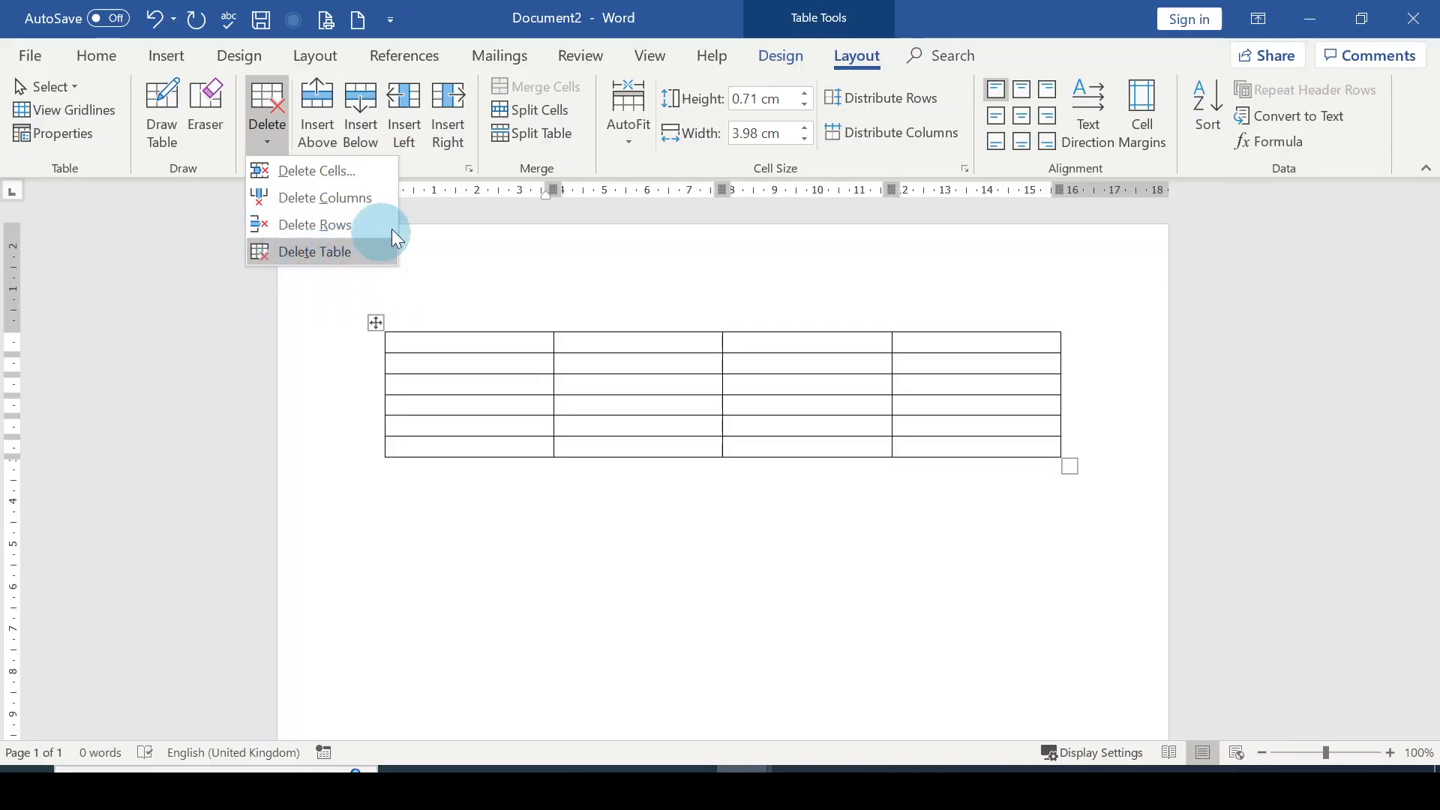
{"action": "left_click", "coordinate": [432, 169]}
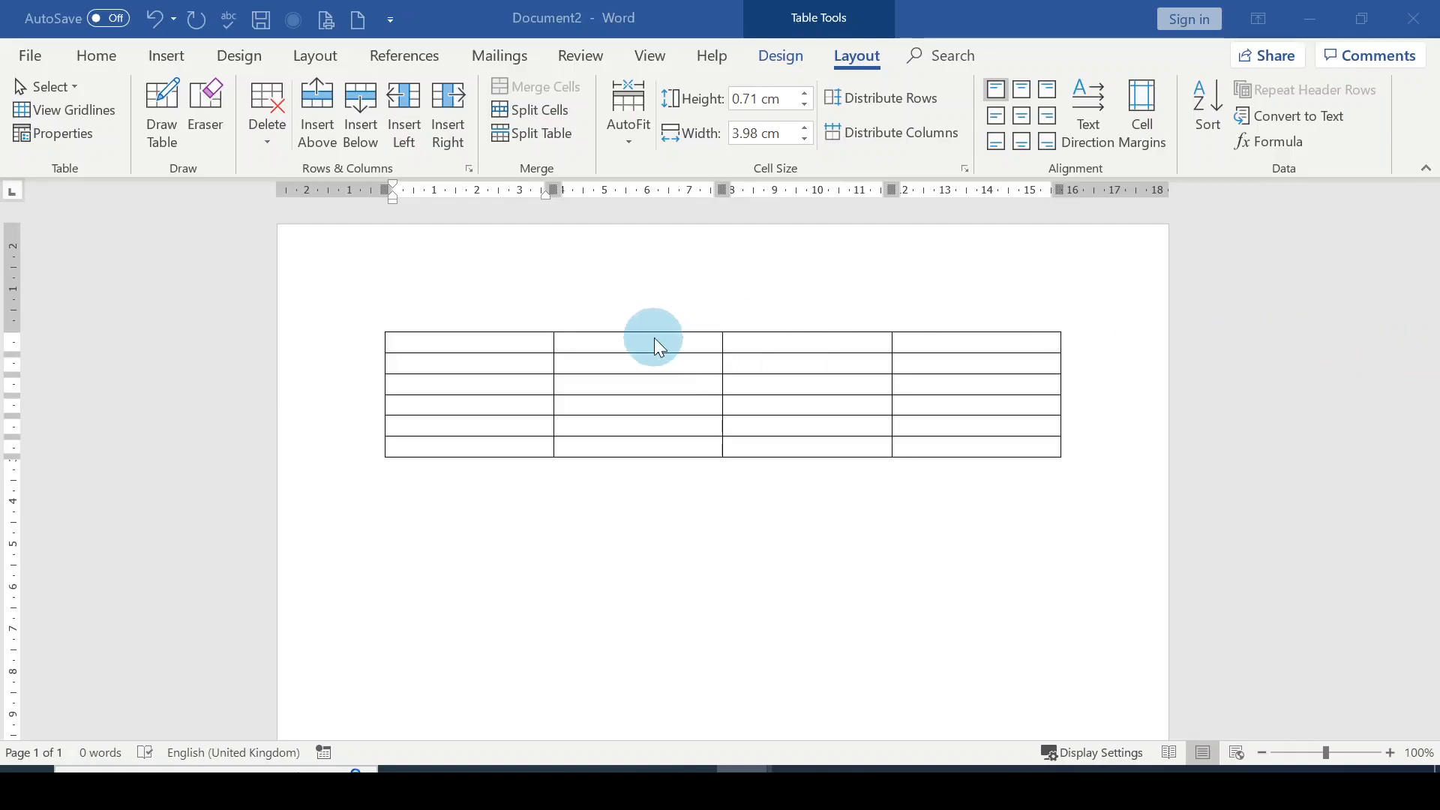
Fill the table with rows 214/500/+9, 720/900/+77, 510/660/+13, repeated once, and its last column with +7, +9, +77, +13, +9, +77
{"action": "left_click", "coordinate": [438, 339]}
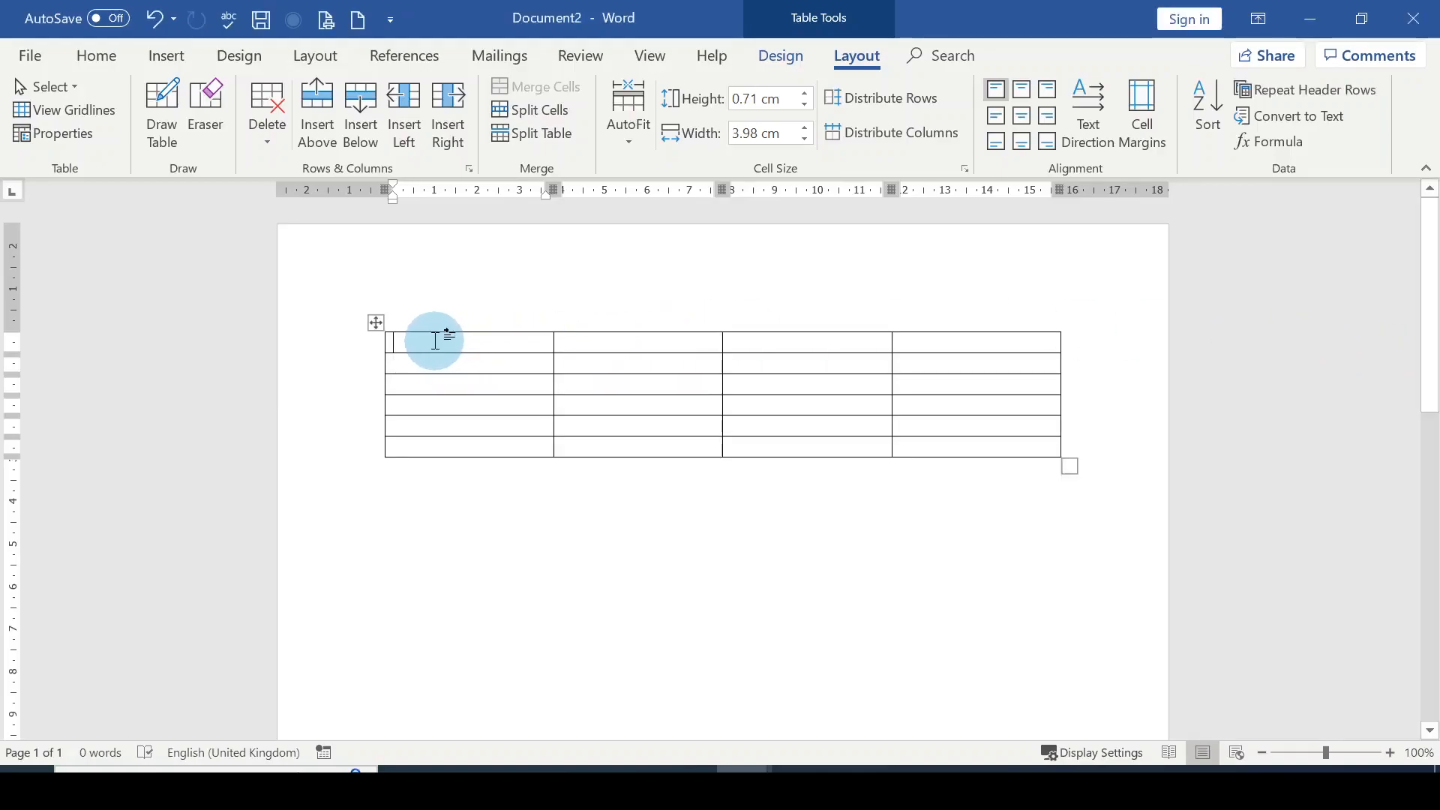
{"action": "type", "text": "214\t500\t+9 720\t900\t+77 510\t660\t+13"}
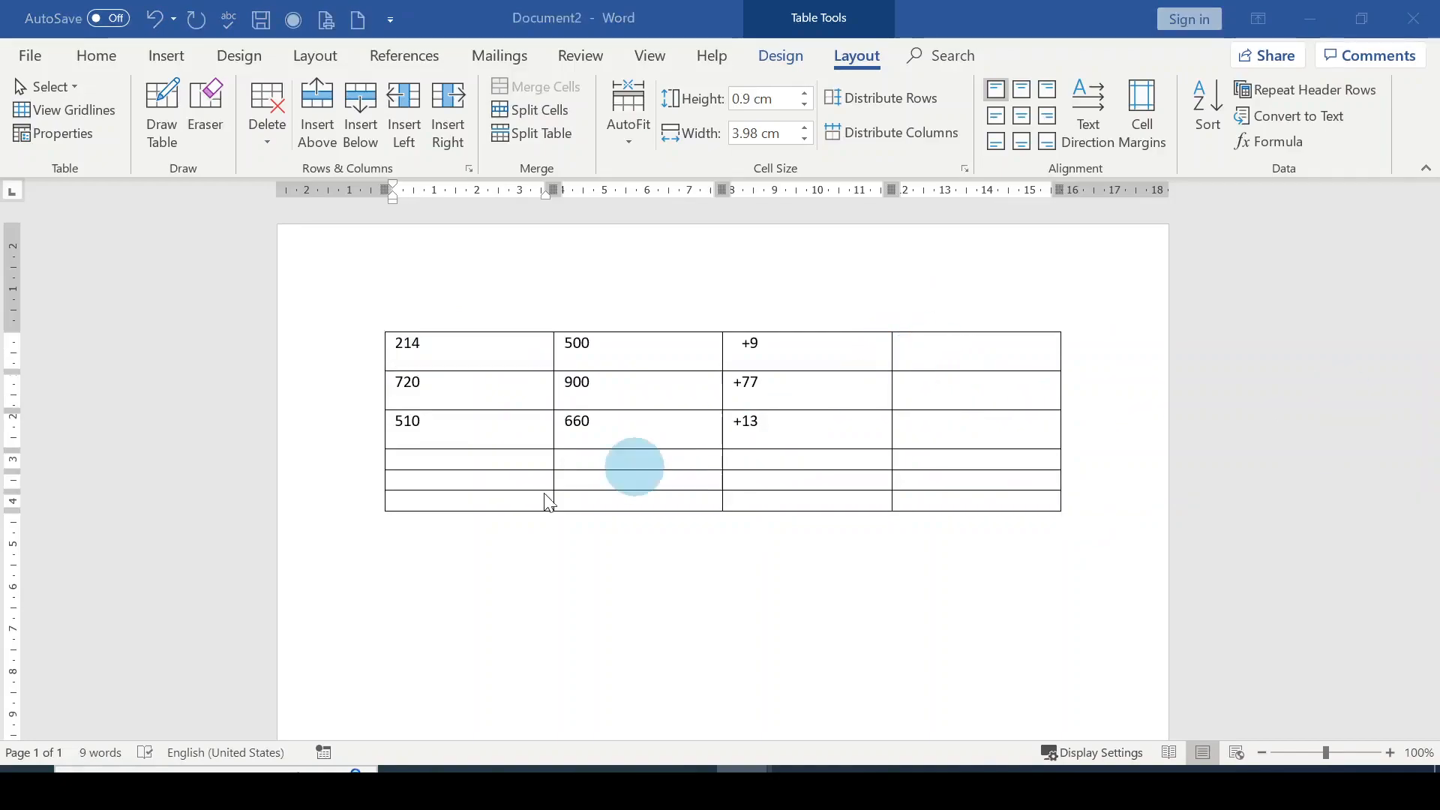
{"action": "left_click", "coordinate": [444, 459]}
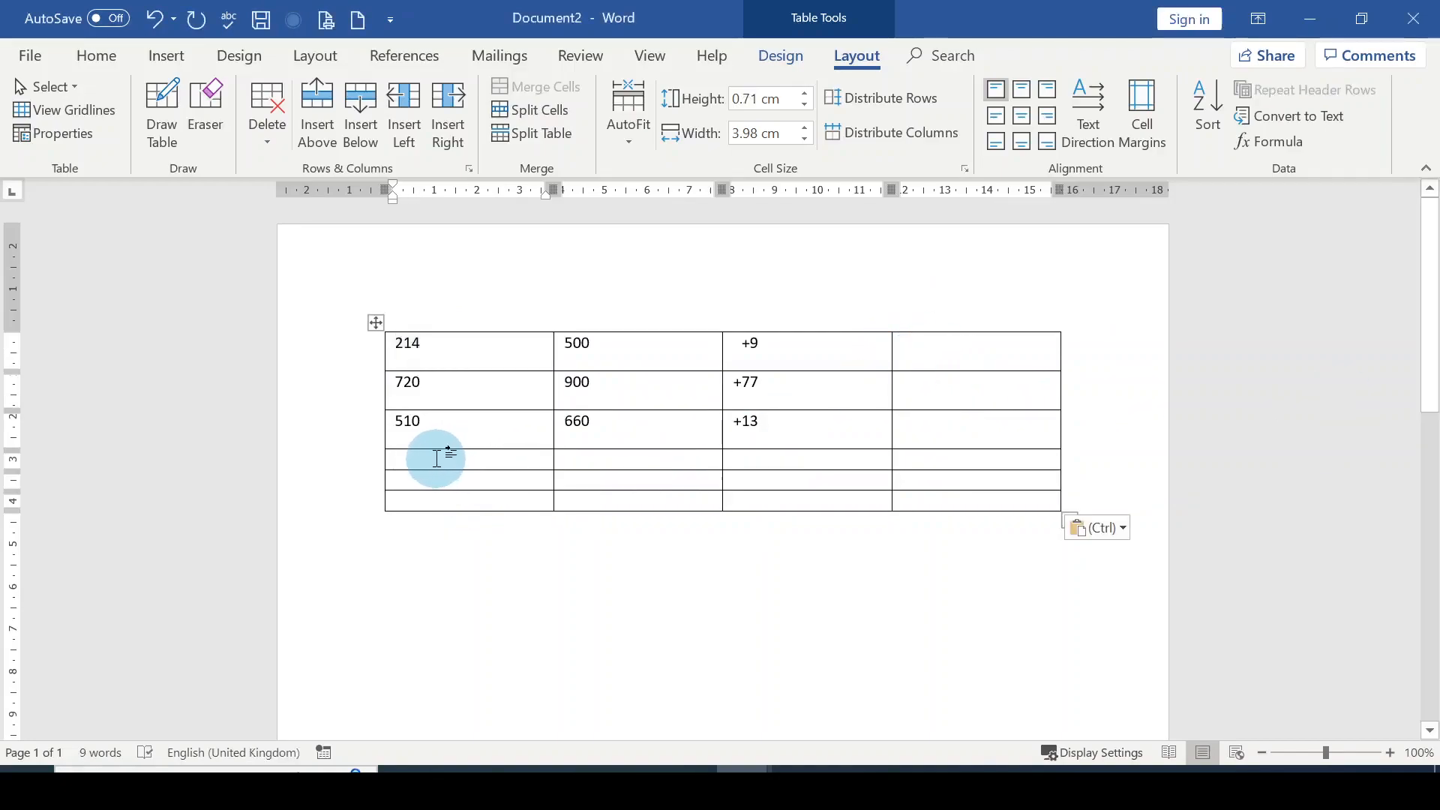
{"action": "type", "text": "214\t500\t+9\t 720\t900\t+77\t 510\t660\t+13"}
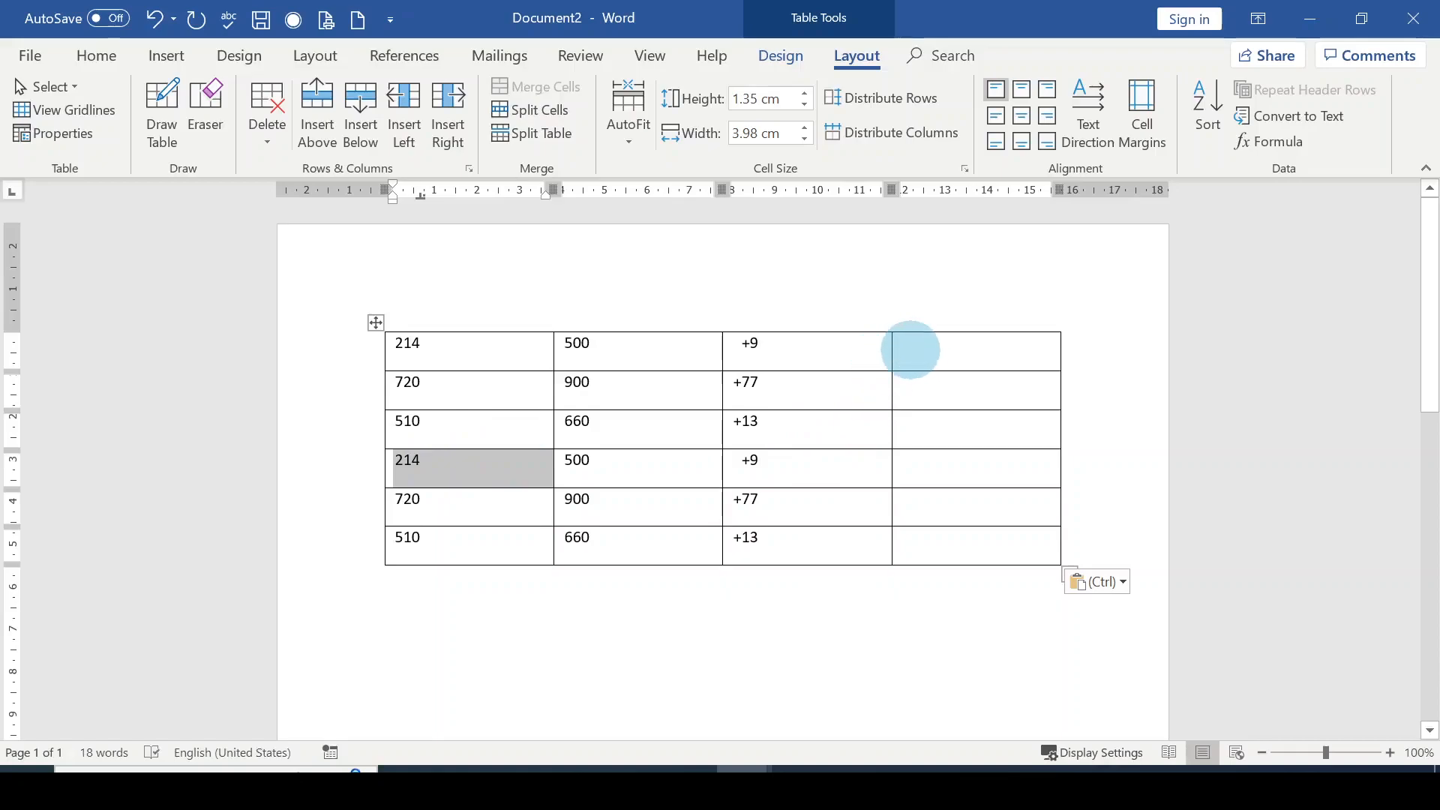
{"action": "left_click", "coordinate": [934, 357]}
{"action": "type", "text": "+7 +9 +77 +13 +9 +77"}
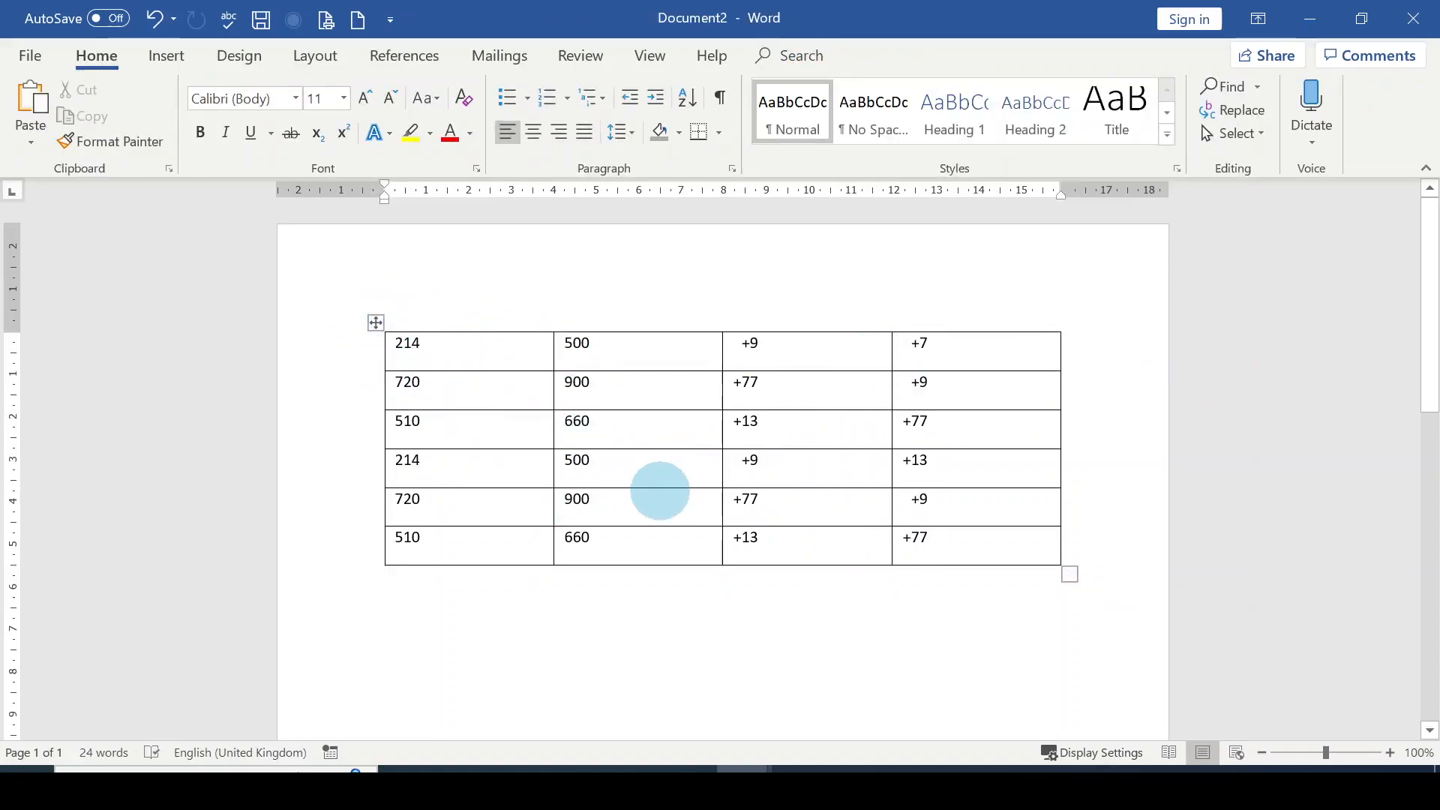
Insert a blank row above the table's third row, which starts with 510
{"action": "left_click_drag", "start_coordinate": [381, 420], "coordinate": [948, 421]}
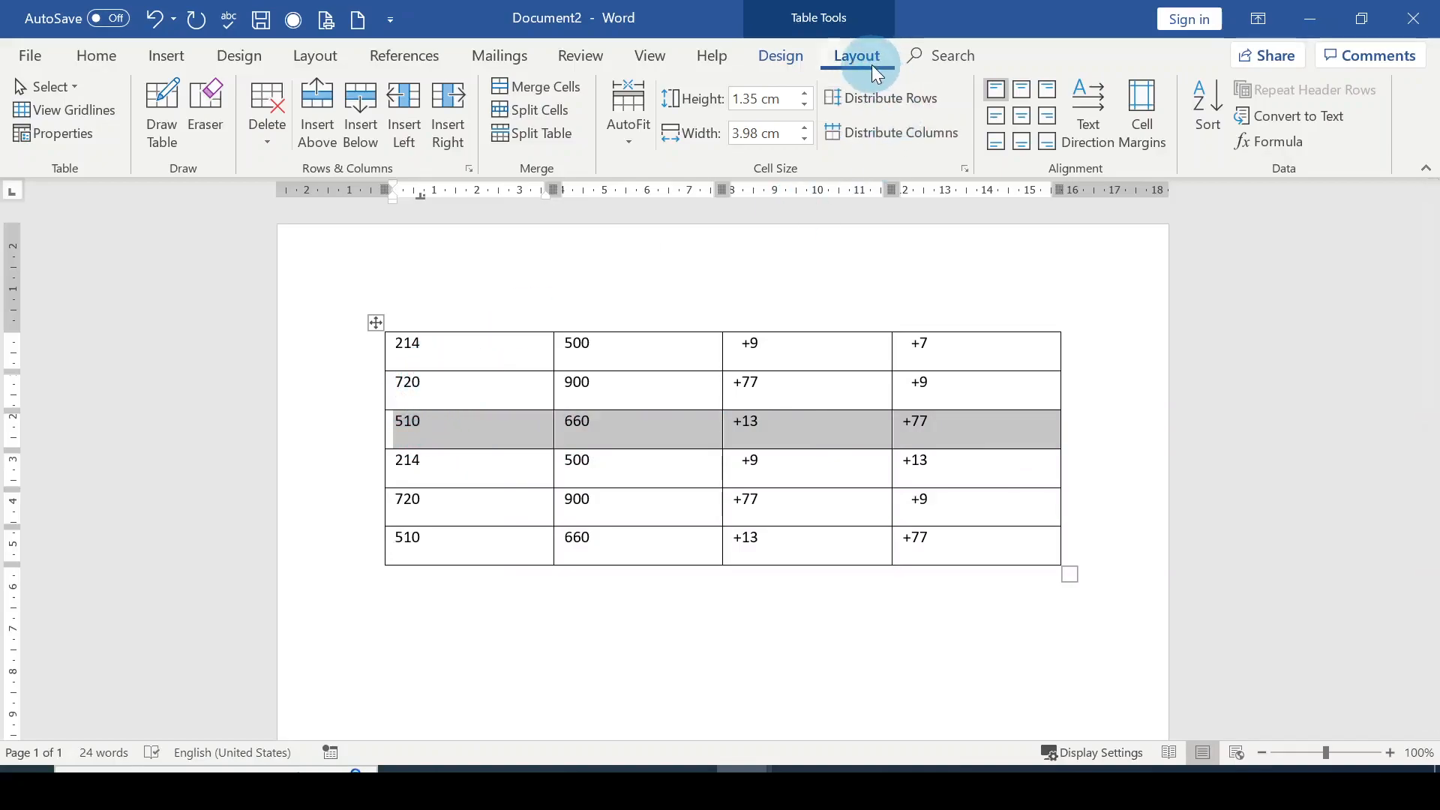
{"action": "left_click", "coordinate": [317, 136]}
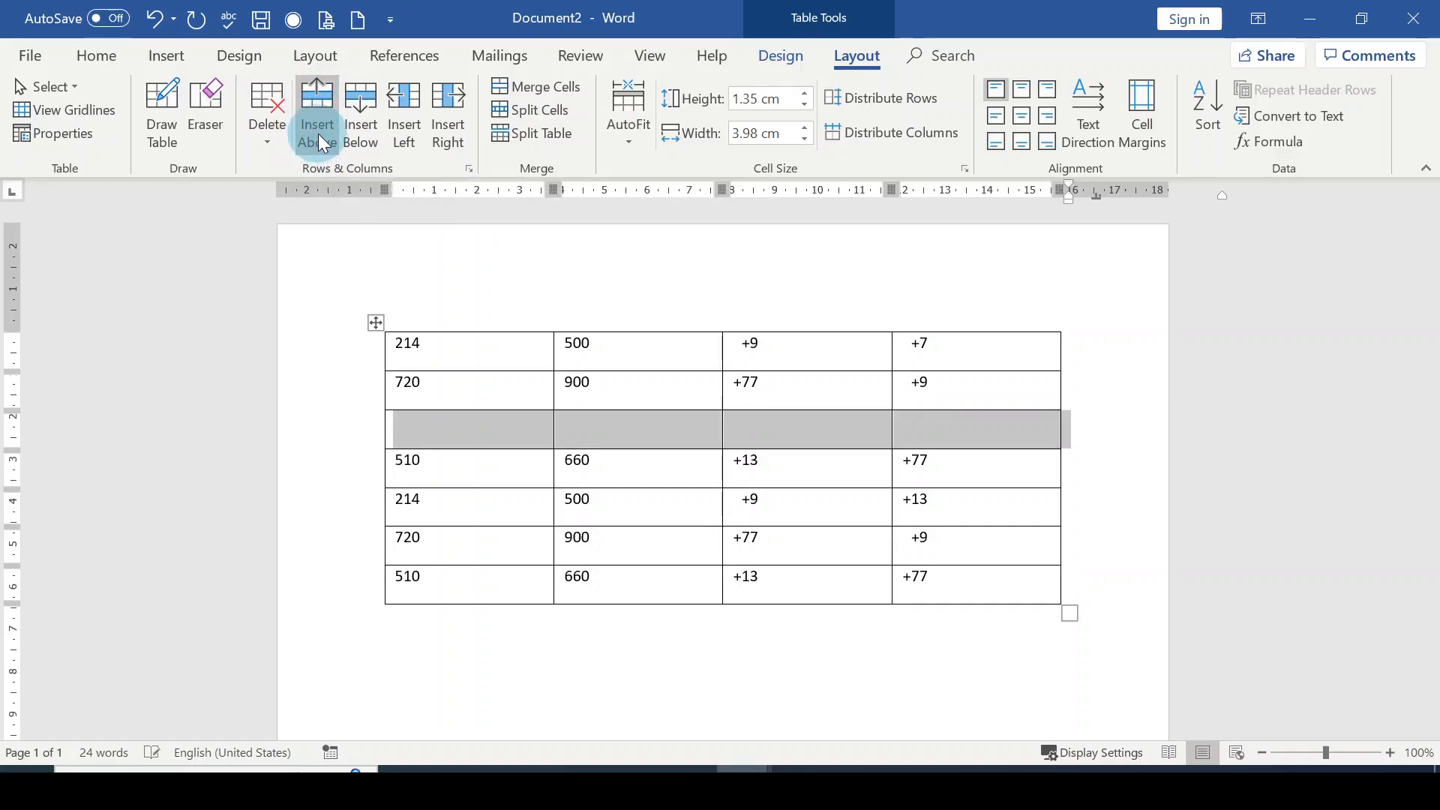
{"action": "left_click", "coordinate": [441, 429]}
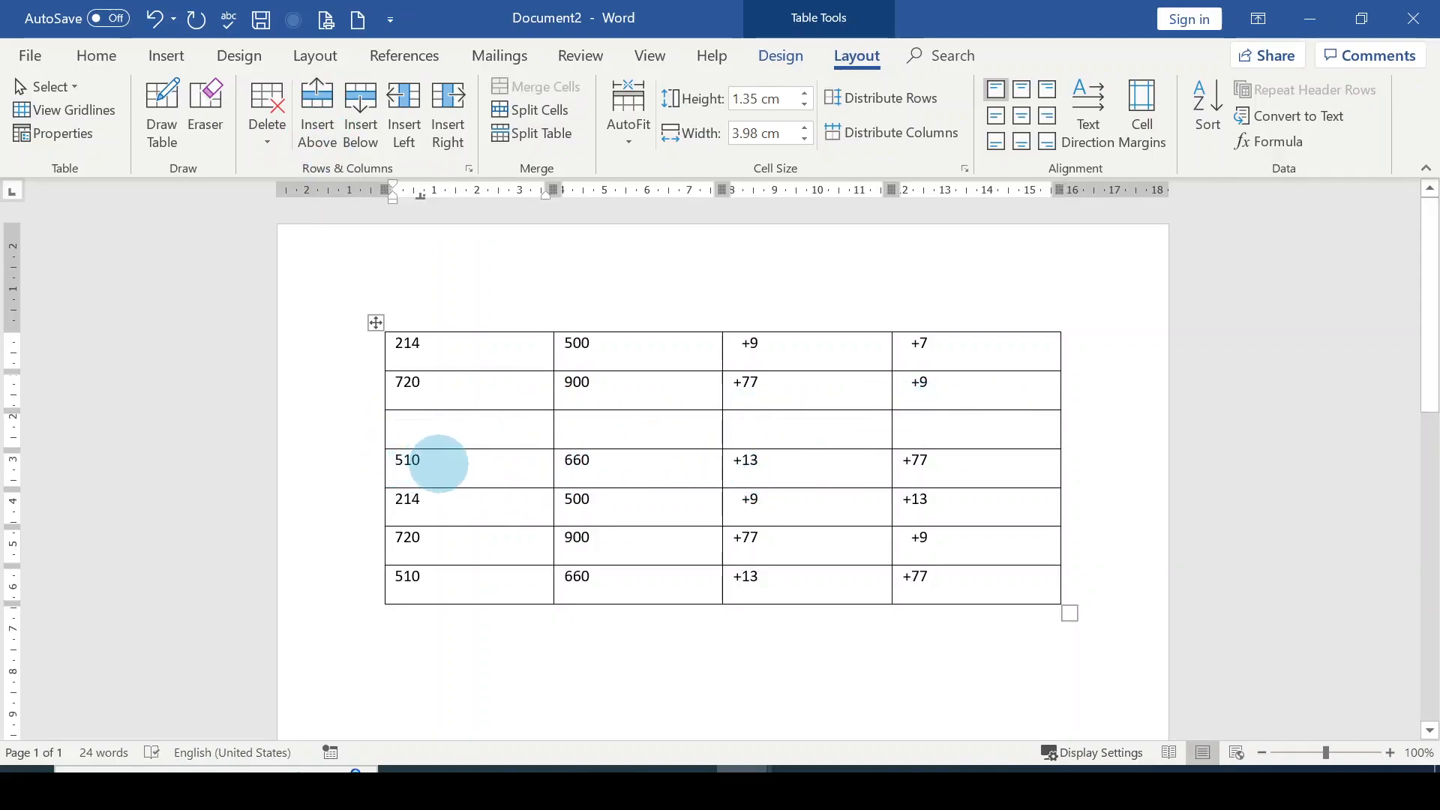
Insert a blank row below the table's fourth row, which starts with 510, and select that fourth row
{"action": "left_click", "coordinate": [424, 462]}
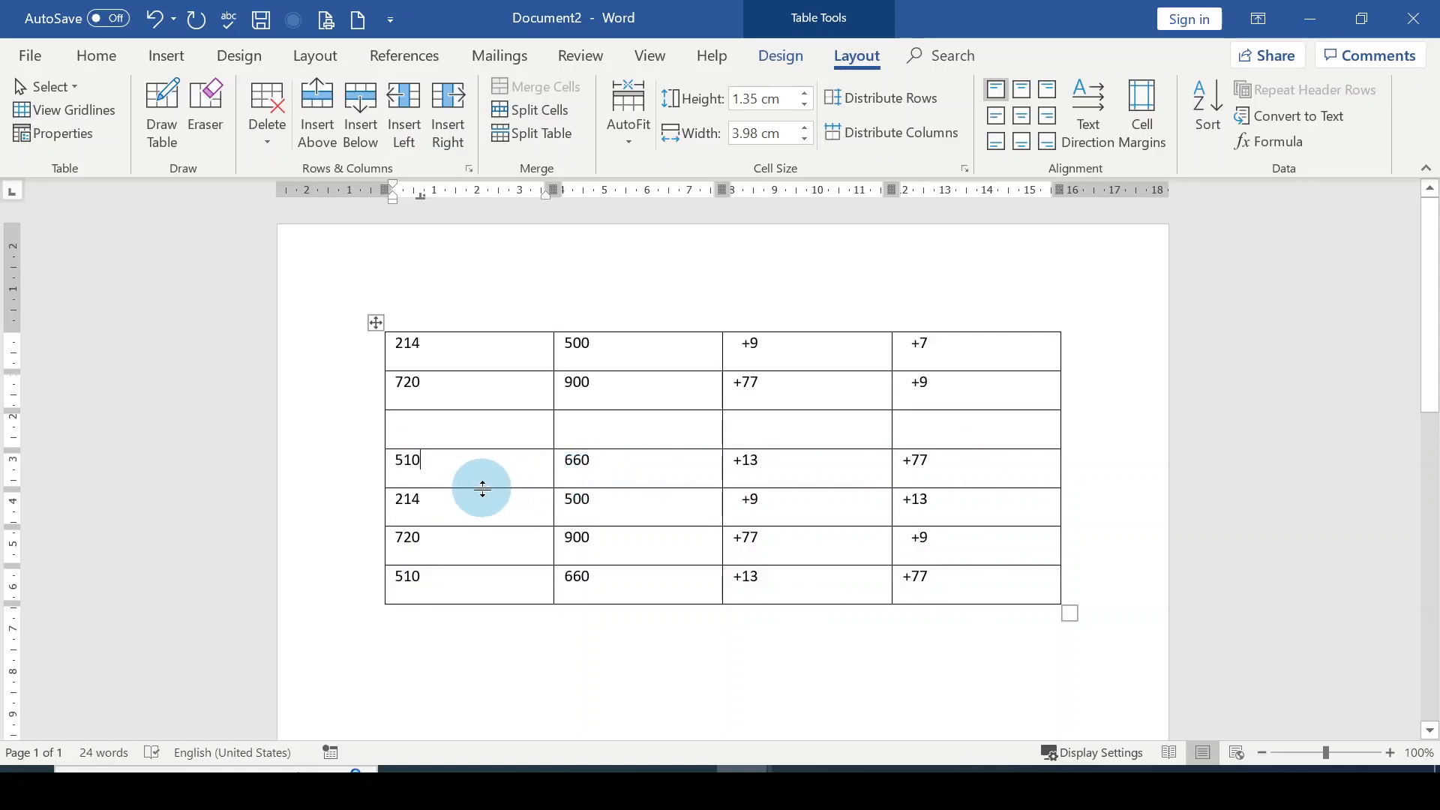
{"action": "left_click", "coordinate": [425, 460]}
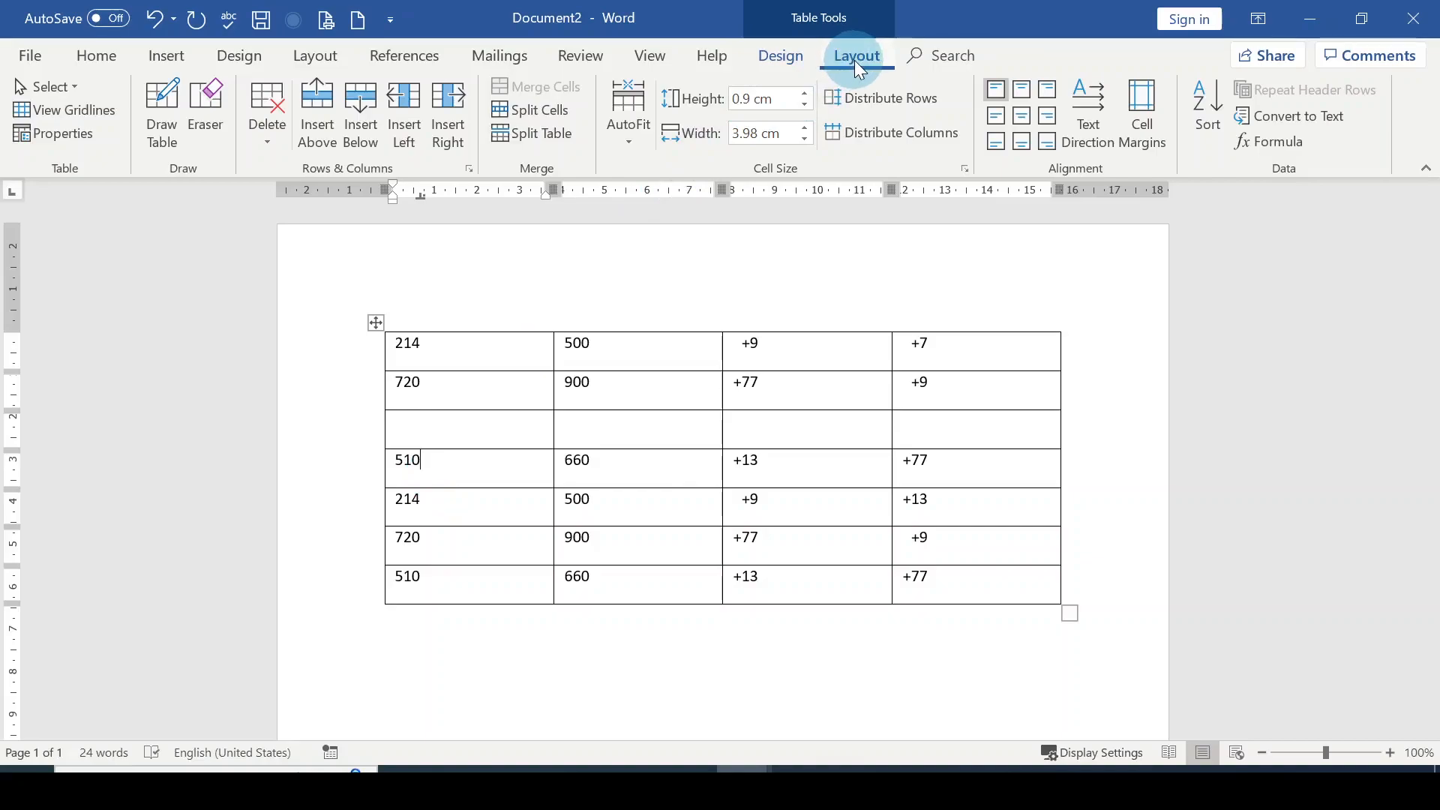
{"action": "left_click", "coordinate": [363, 132]}
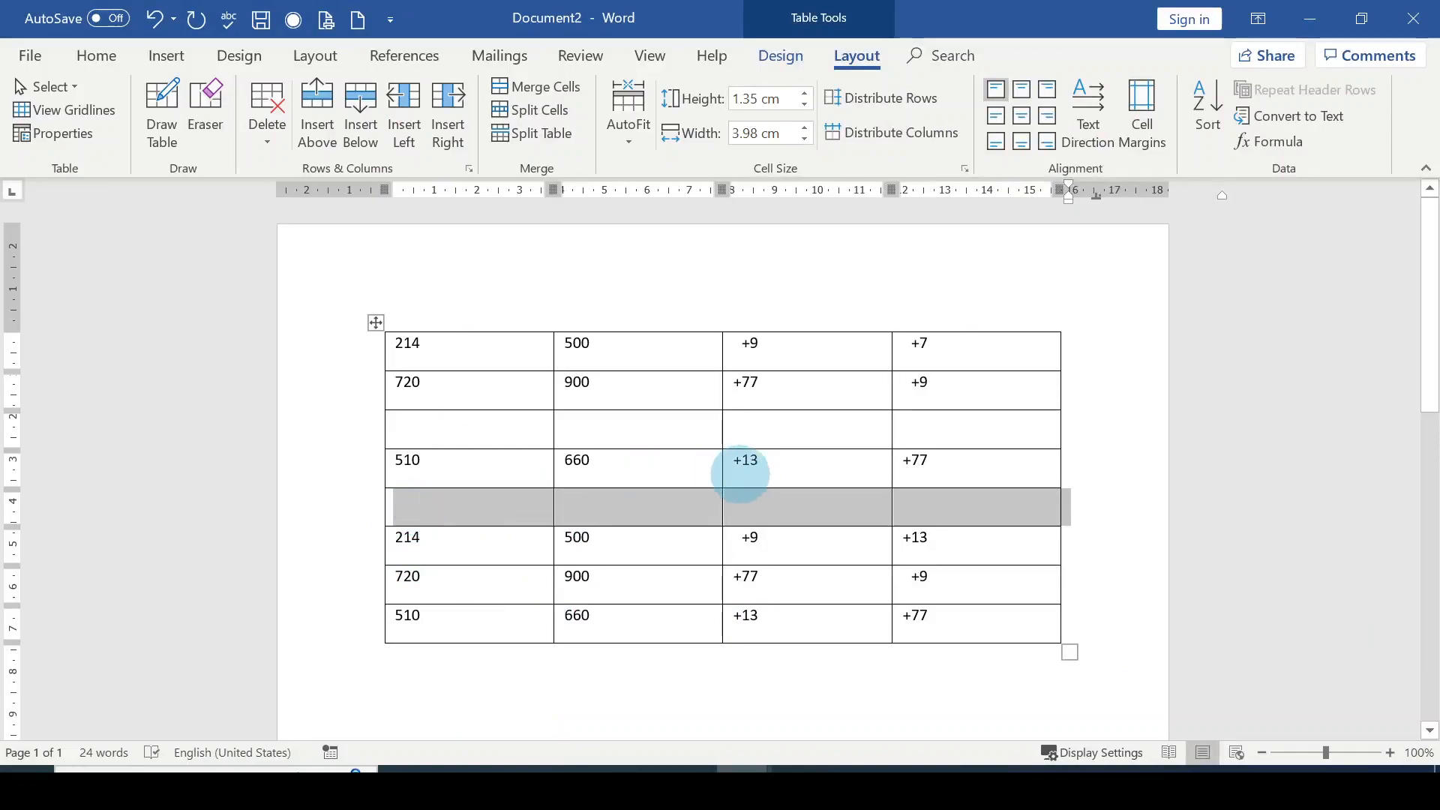
{"action": "left_click", "coordinate": [753, 484]}
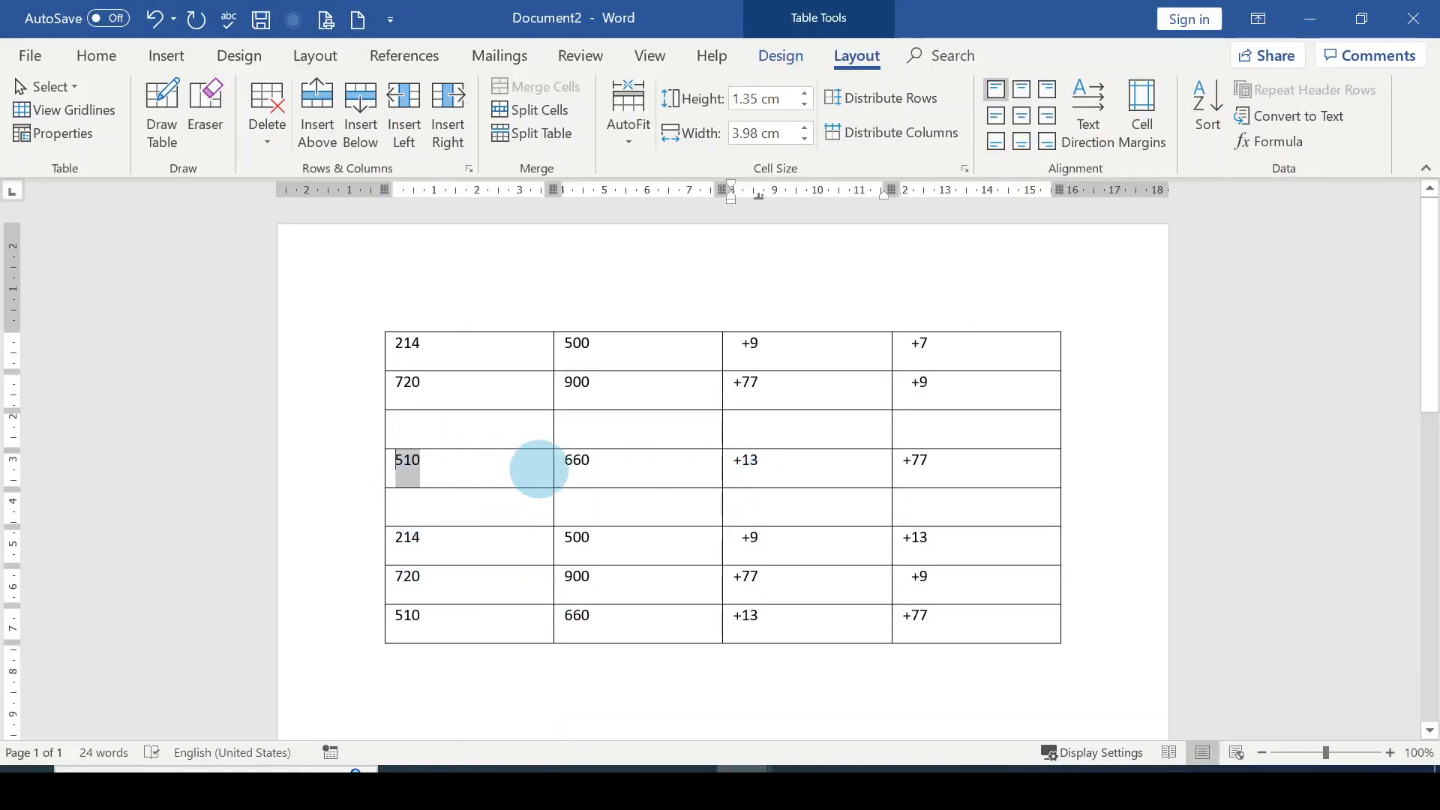
{"action": "left_click_drag", "start_coordinate": [514, 466], "coordinate": [877, 470]}
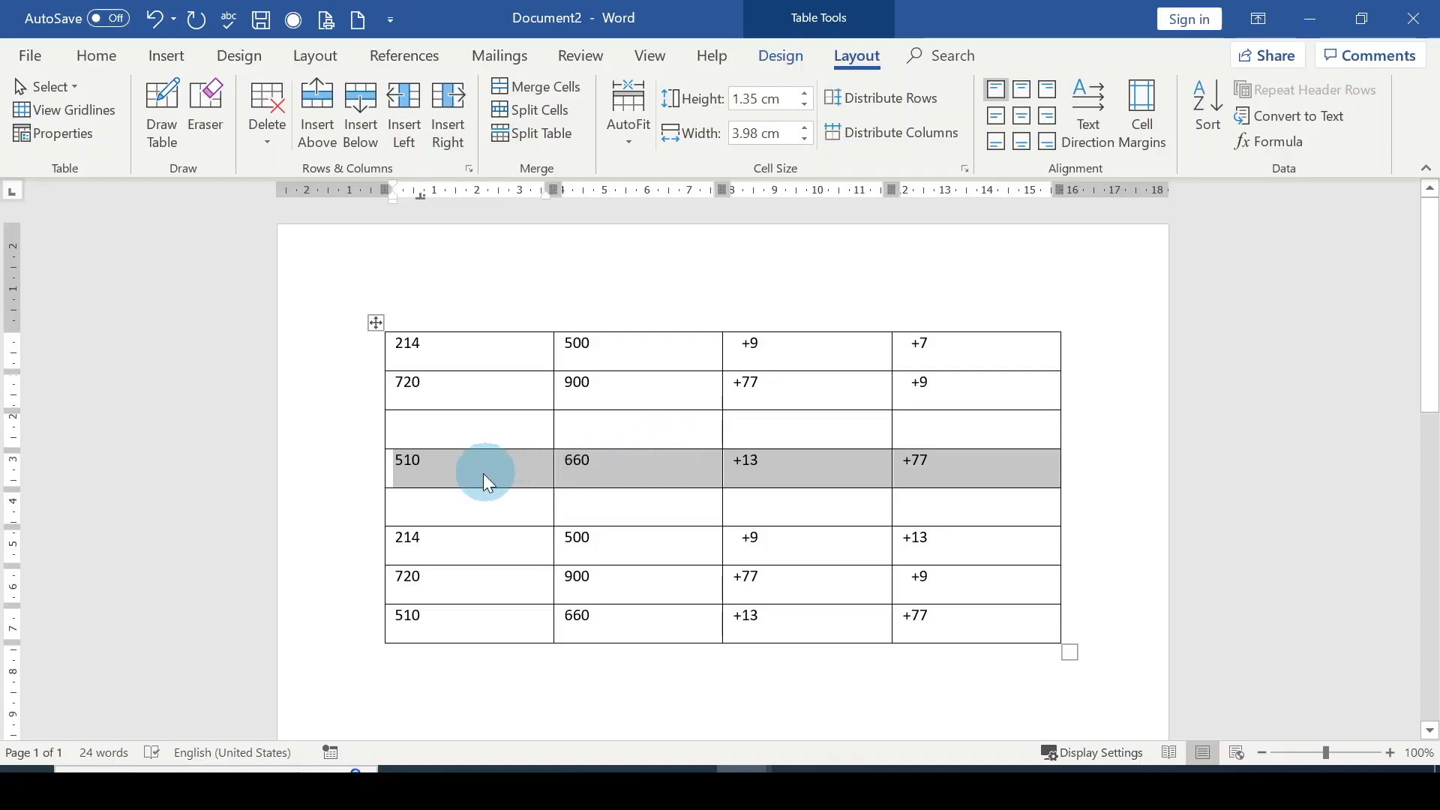
{"action": "left_click", "coordinate": [428, 465]}
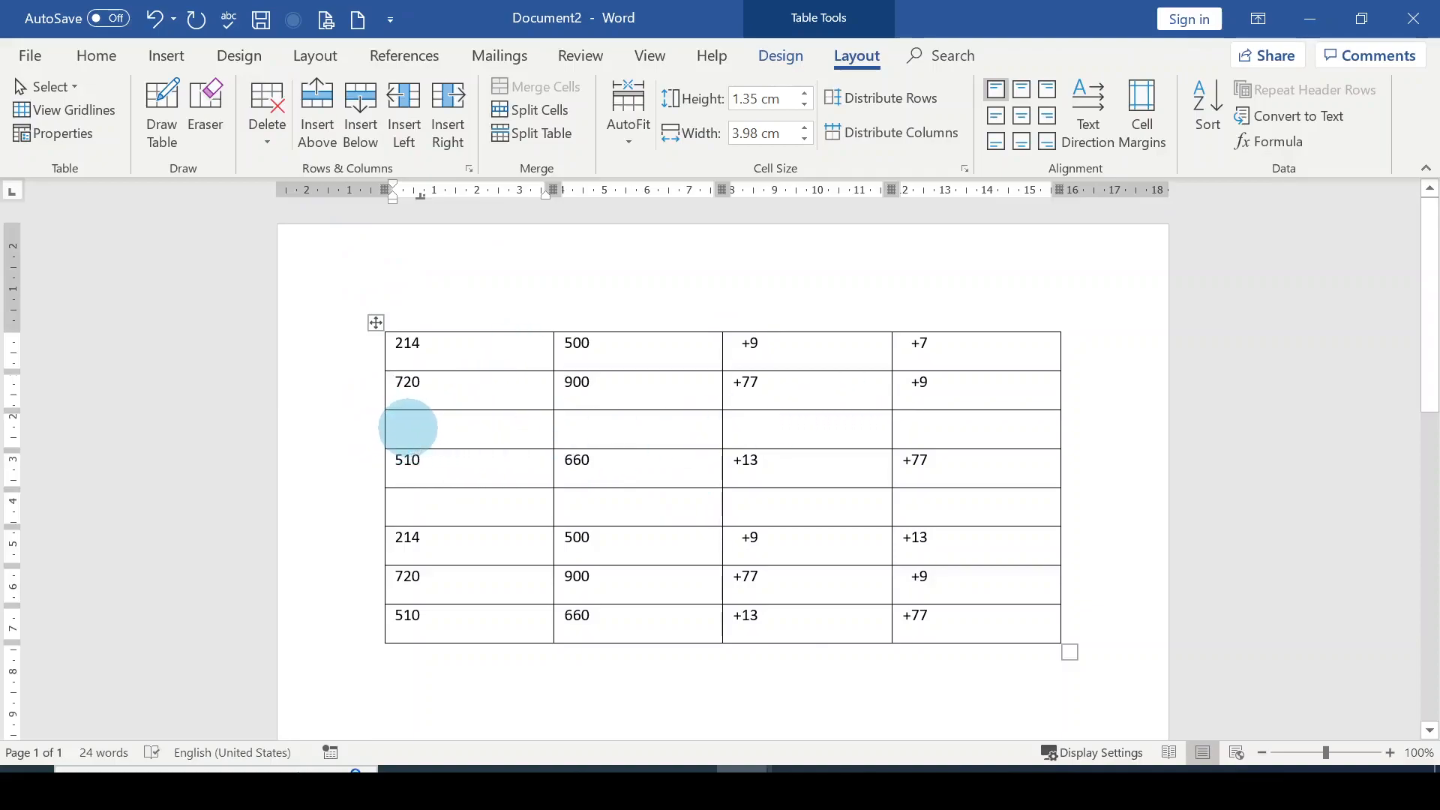
Delete the blank third row of the table through Delete Cells with the Delete entire row option
{"action": "left_click", "coordinate": [454, 433]}
{"action": "mouse_move", "coordinate": [418, 421]}
{"action": "left_mouse_down"}
{"action": "mouse_move", "coordinate": [895, 438]}
{"action": "mouse_move", "coordinate": [977, 424]}
{"action": "left_mouse_up"}
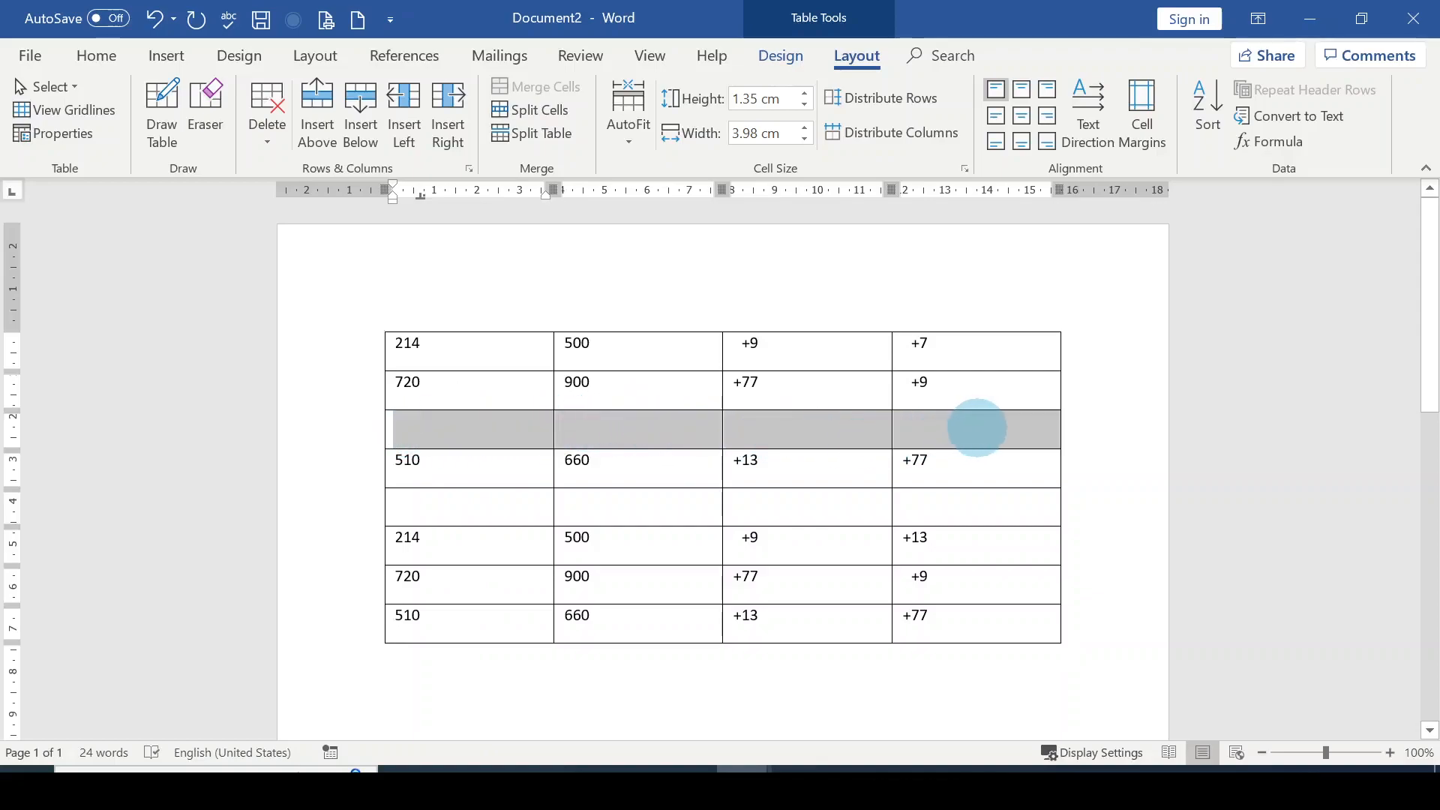
{"action": "right_click", "coordinate": [484, 436]}
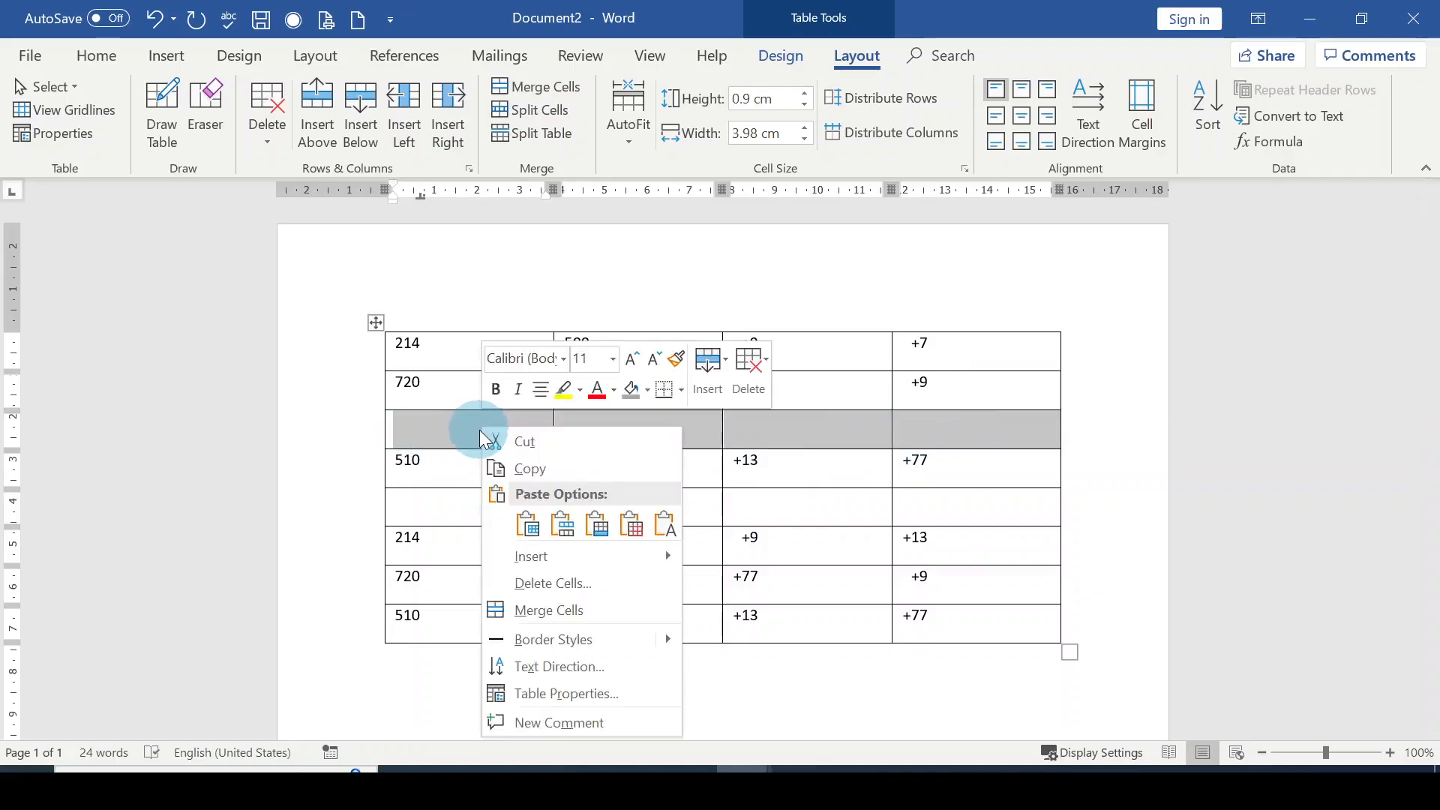
{"action": "left_click", "coordinate": [553, 585]}
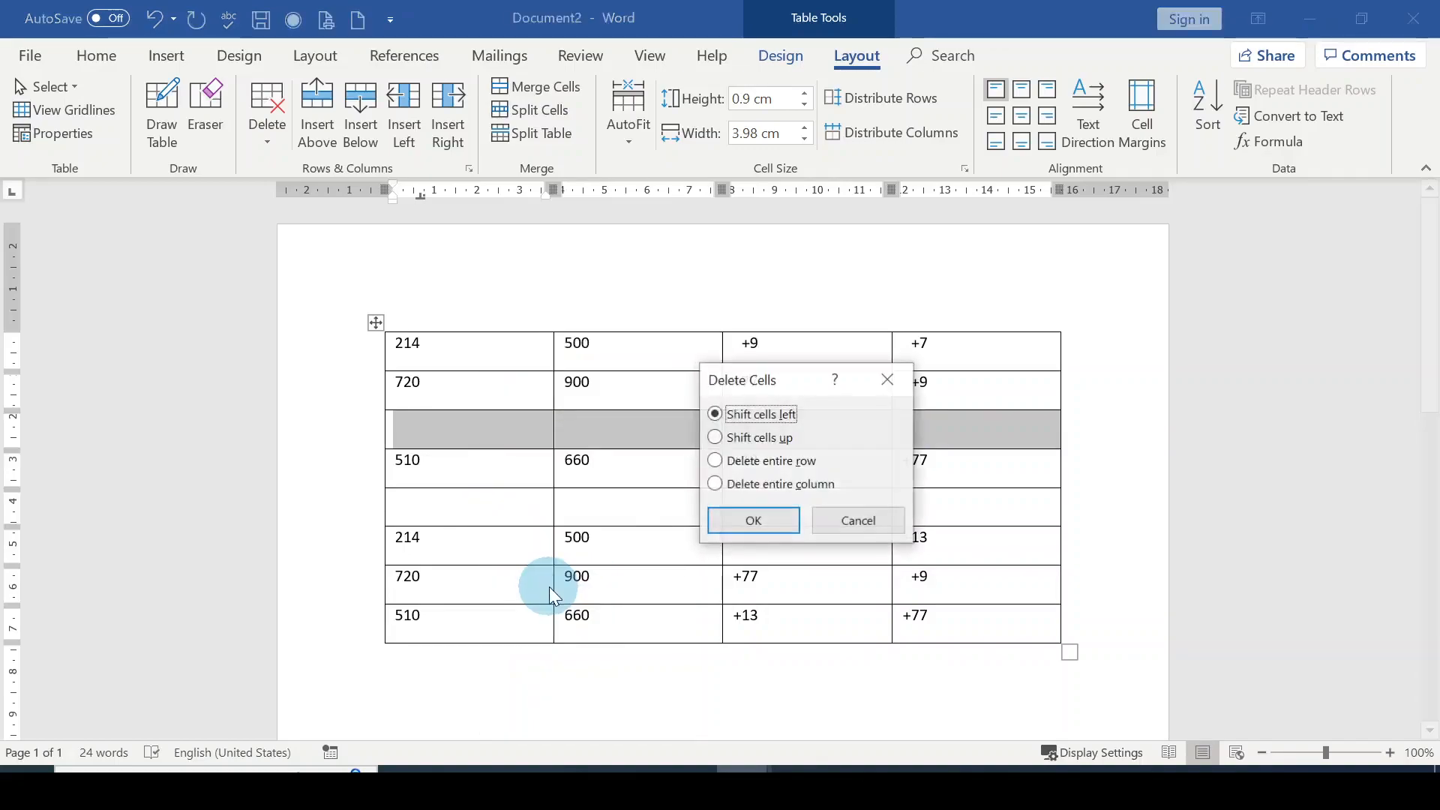
{"action": "left_click_drag", "start_coordinate": [774, 386], "coordinate": [746, 376]}
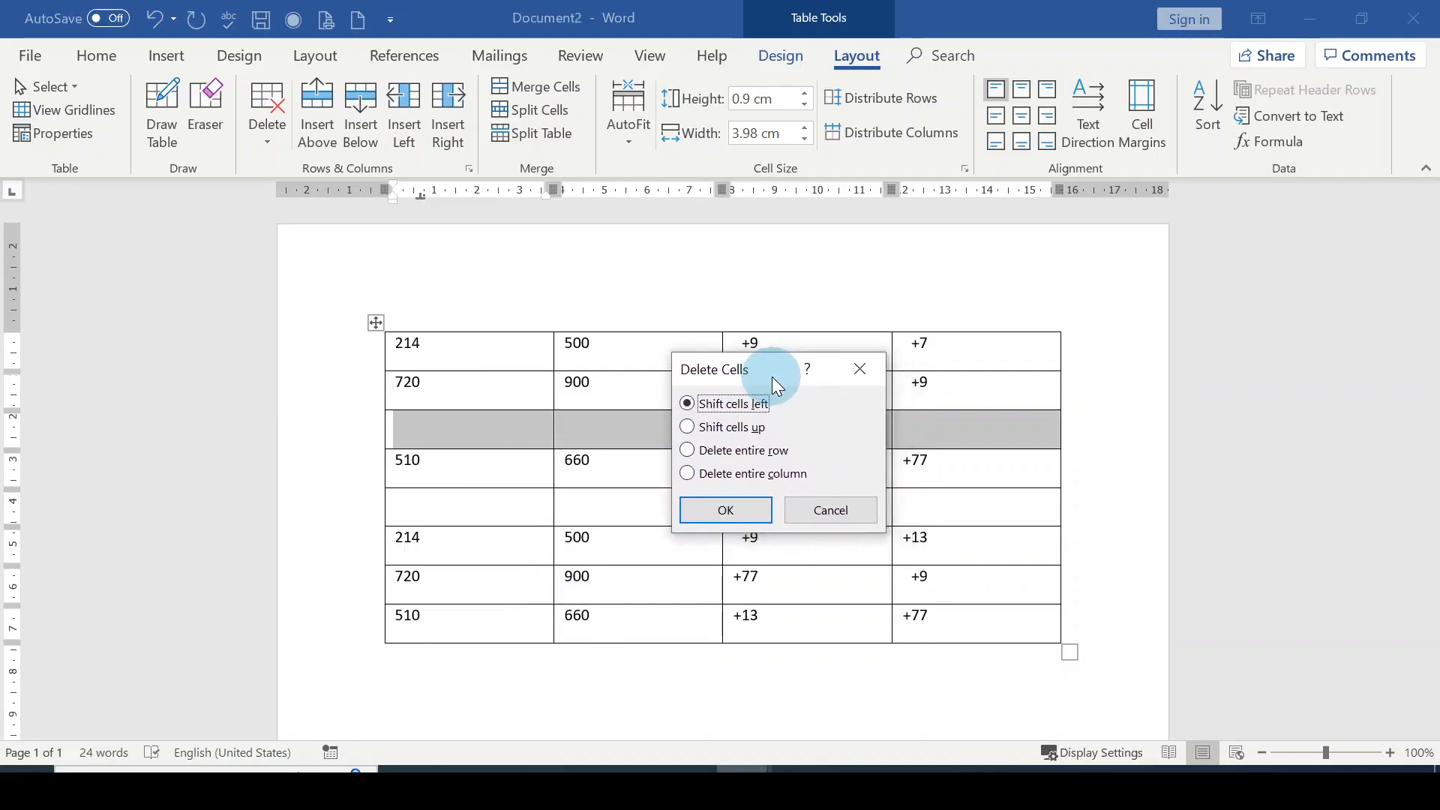
{"action": "left_click", "coordinate": [687, 449]}
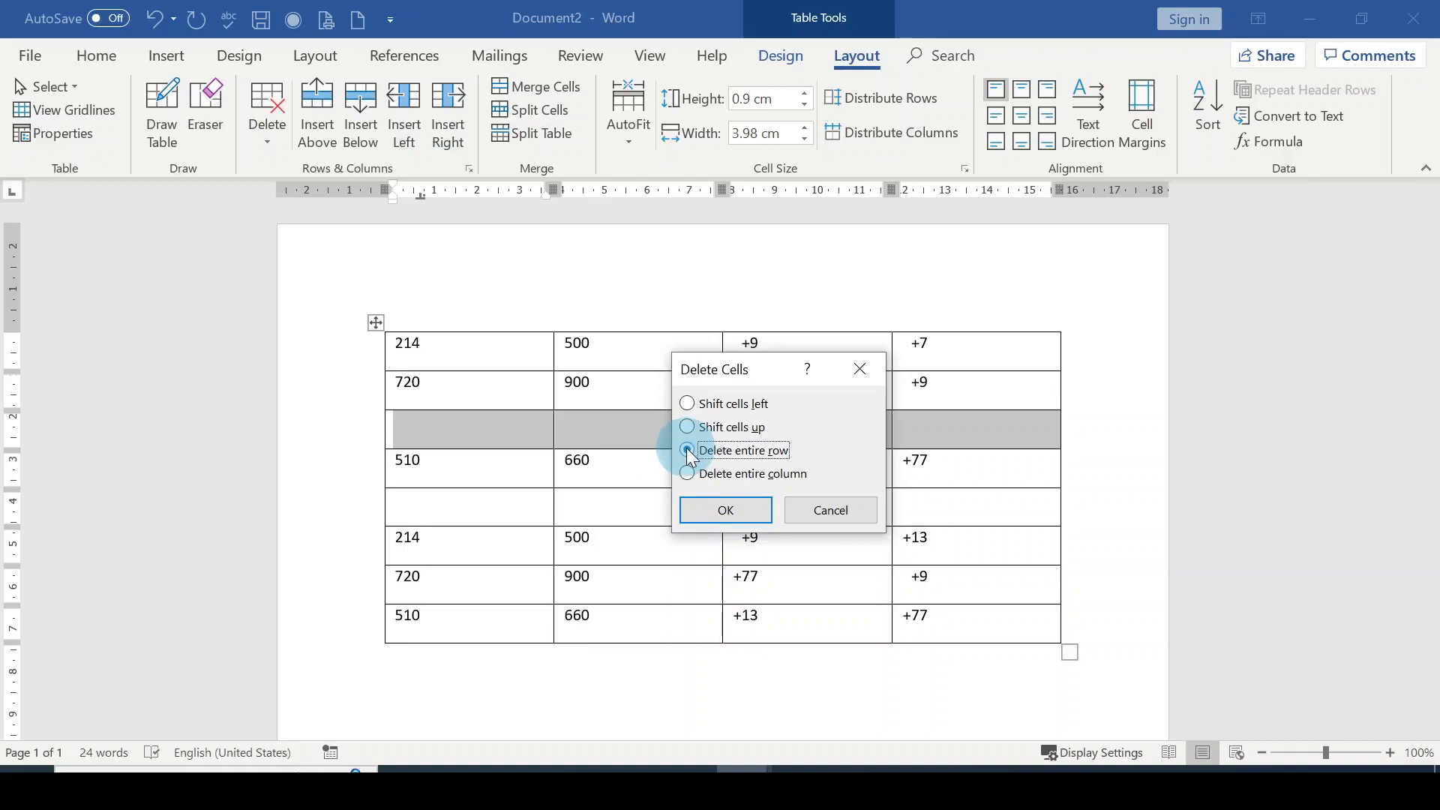
{"action": "left_click", "coordinate": [726, 509]}
Delete the remaining blank row, the table's fourth, with the Delete Rows command
{"action": "left_click", "coordinate": [460, 480]}
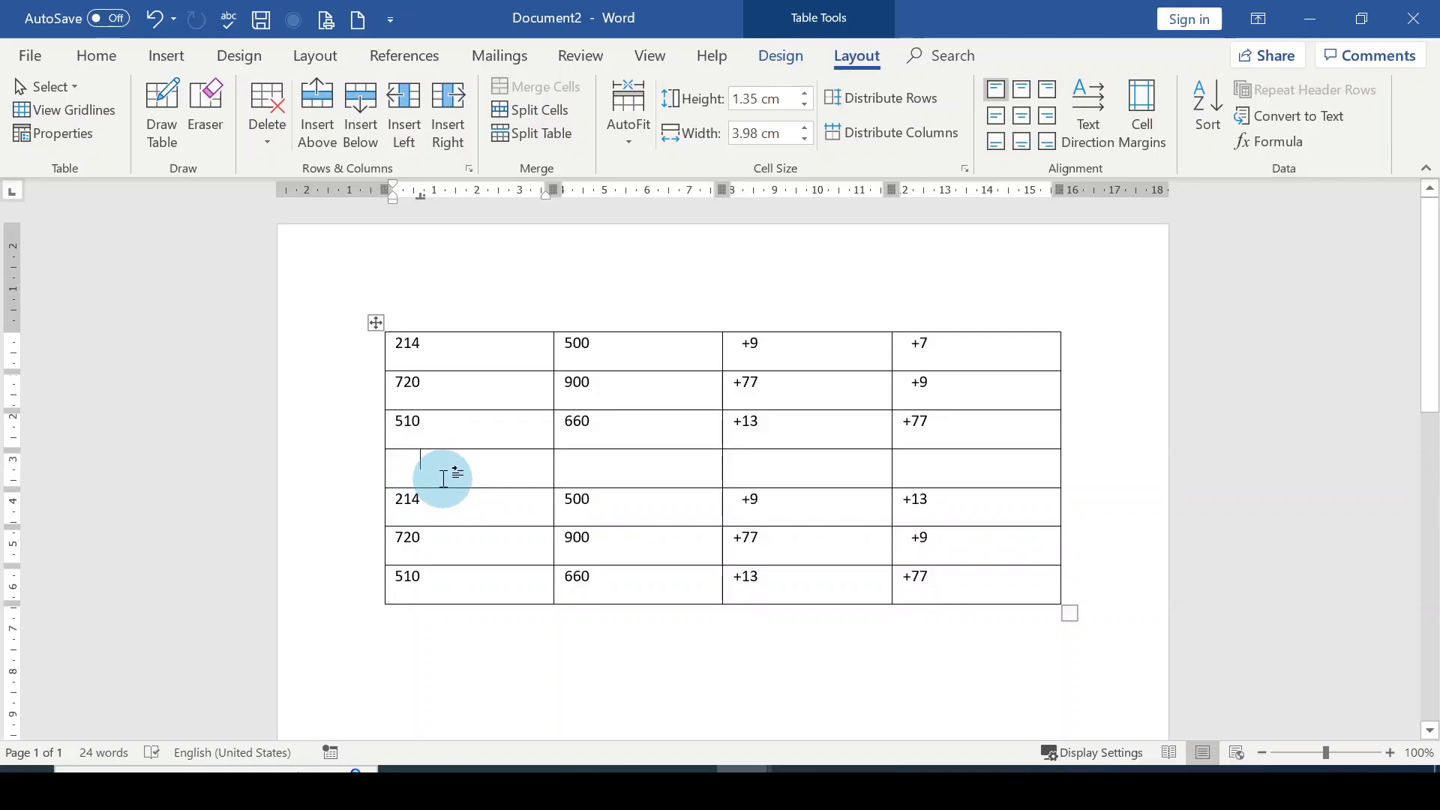
{"action": "left_click", "coordinate": [268, 145]}
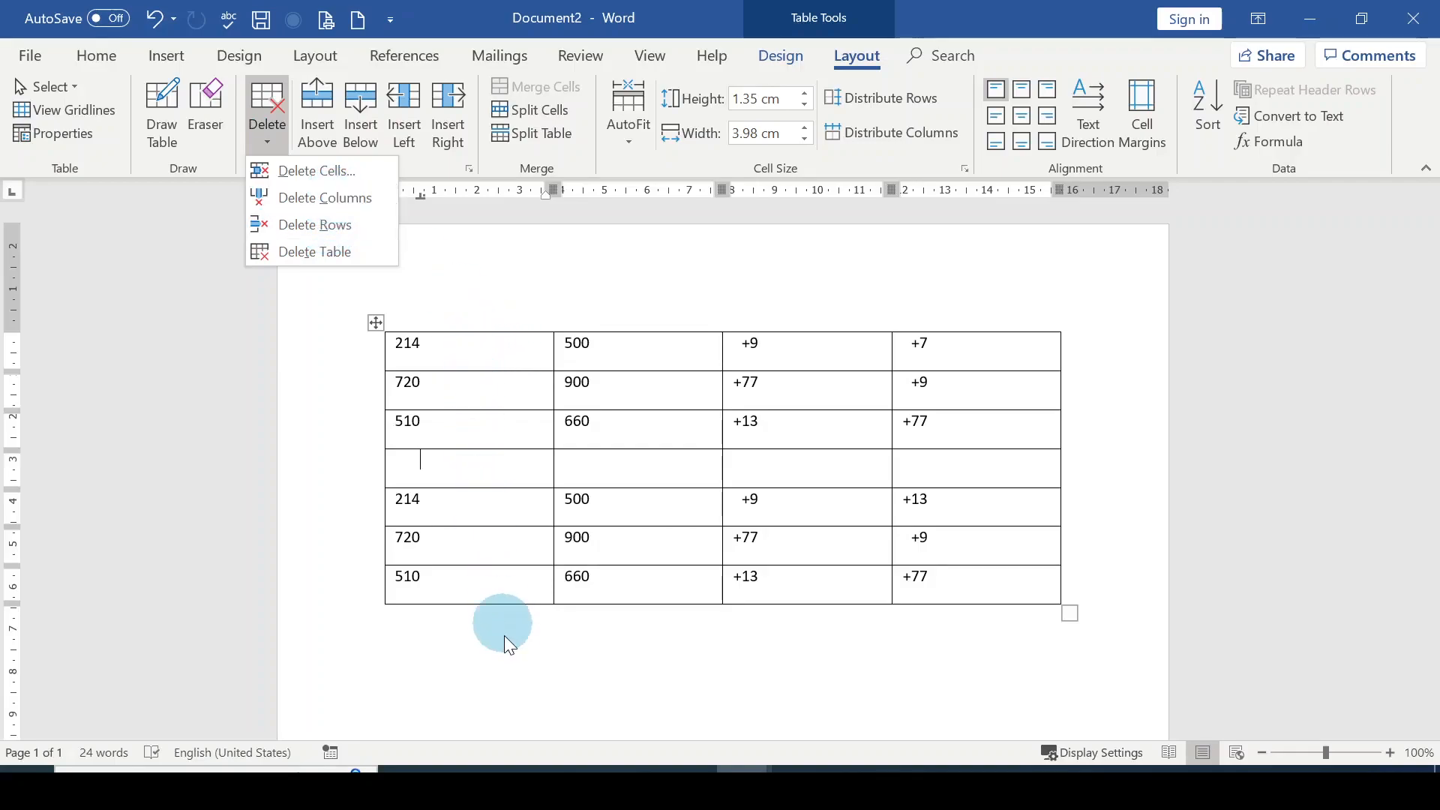
{"action": "left_click", "coordinate": [308, 225]}
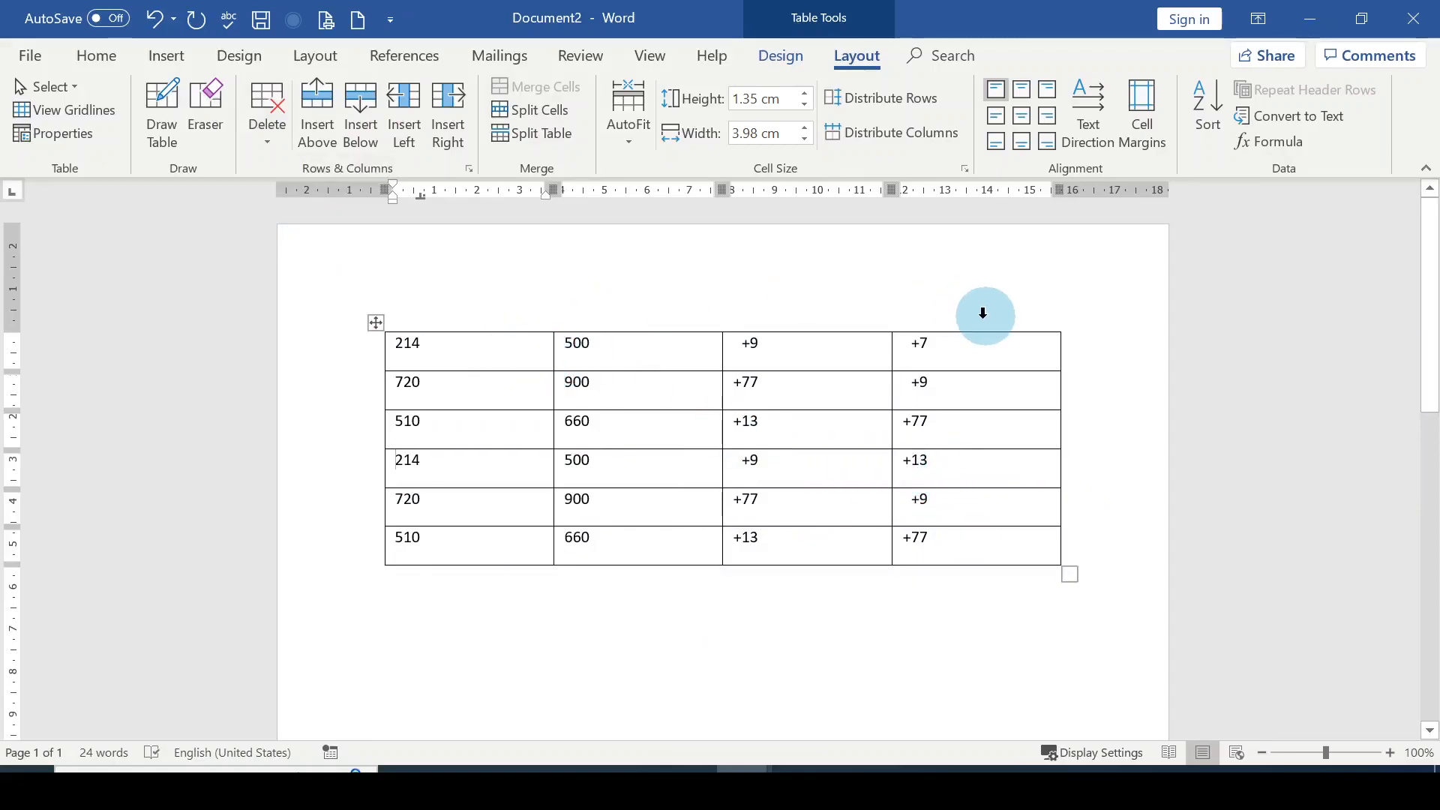
Delete the table's fourth column, which starts with +7, with the Delete Columns command
{"action": "left_click", "coordinate": [950, 325]}
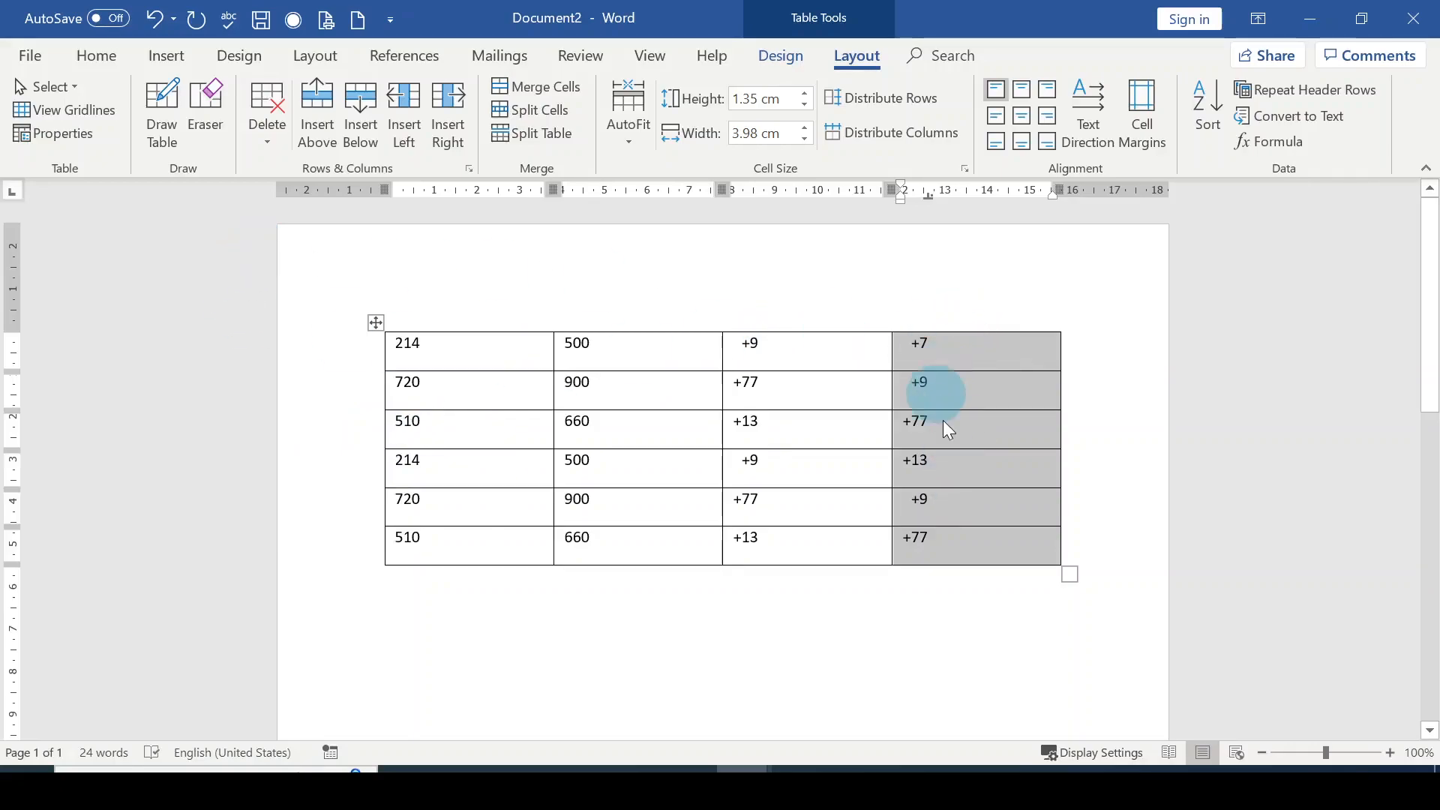
{"action": "left_click", "coordinate": [268, 144]}
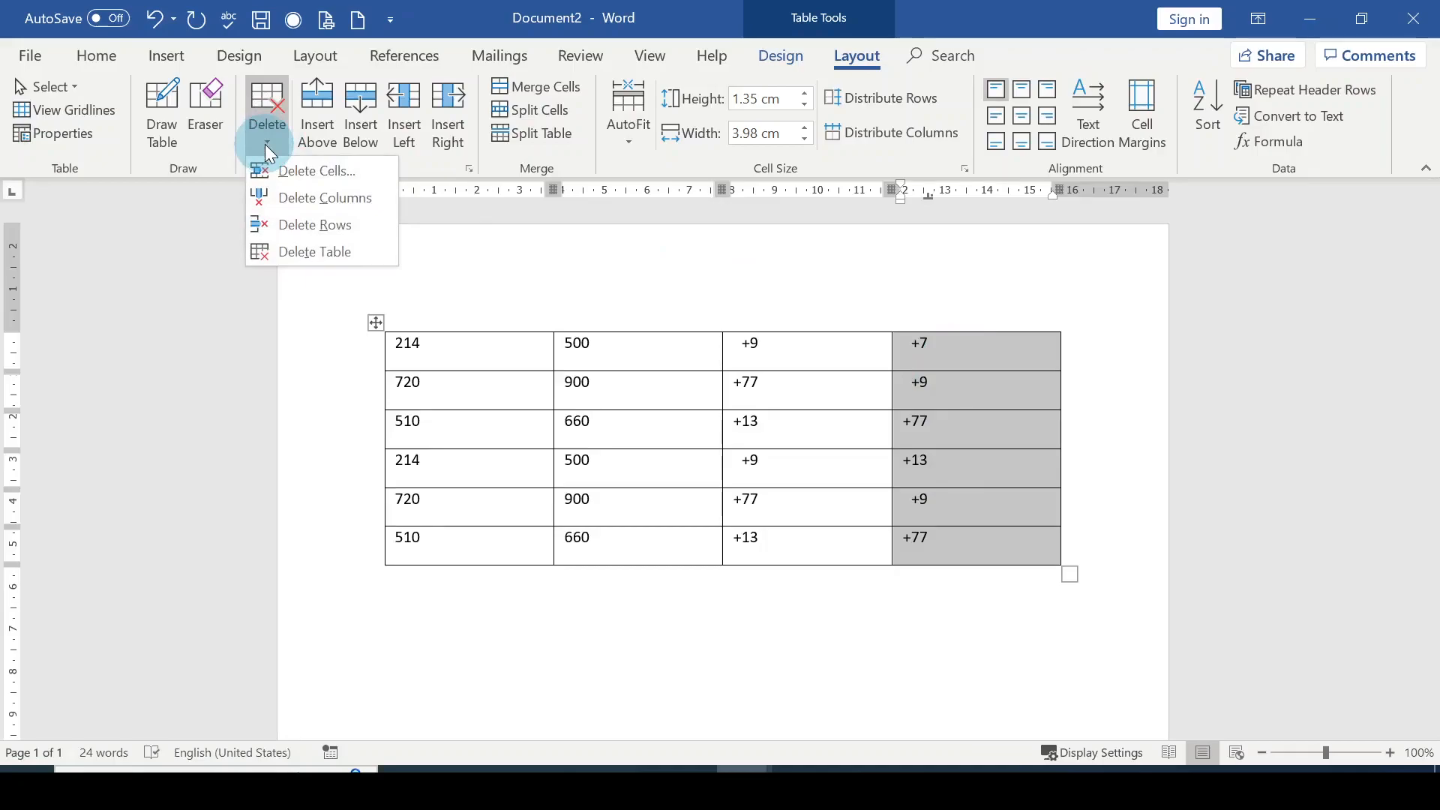
{"action": "left_click", "coordinate": [308, 198]}
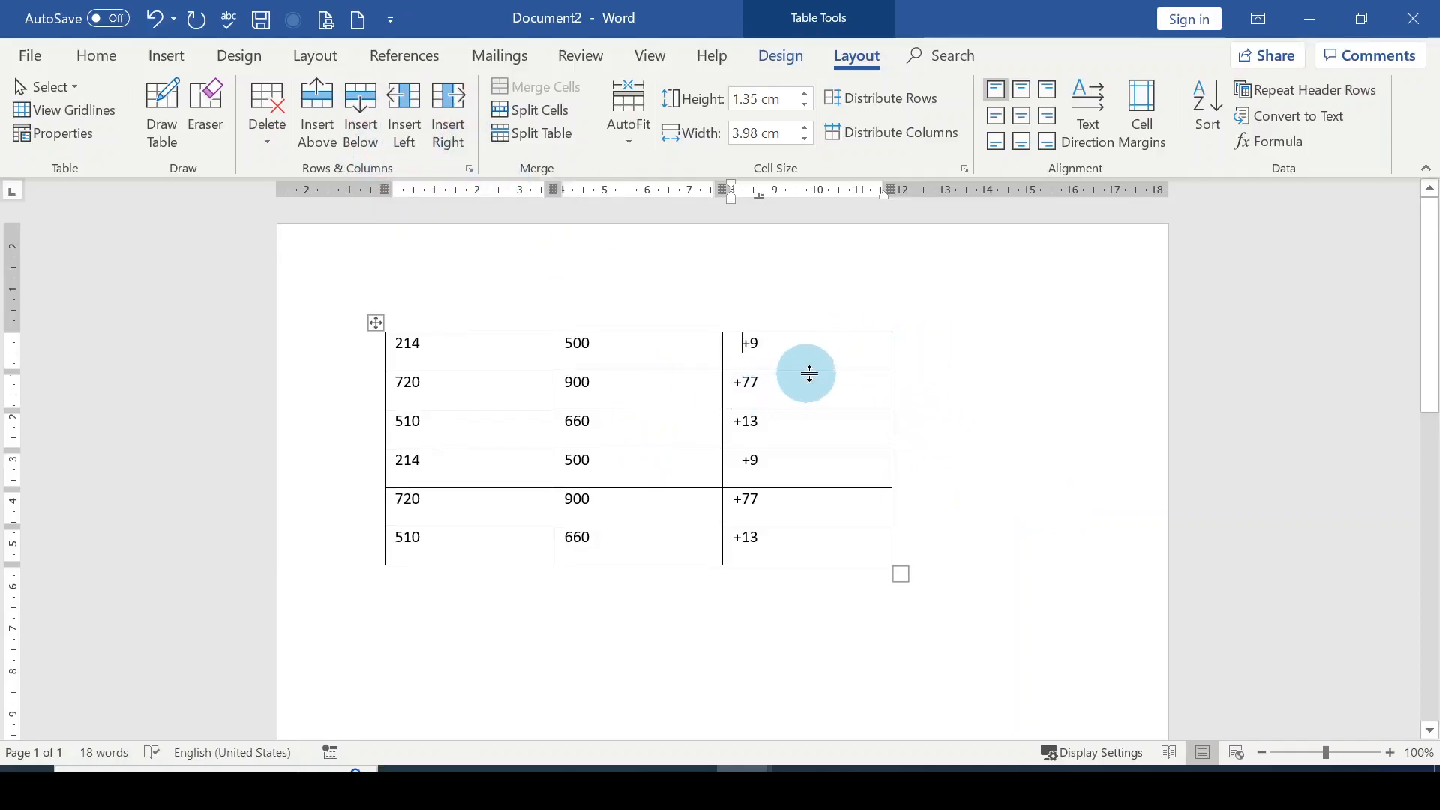
Insert one blank column to the right and another to the left of the column that starts with +9
{"action": "left_click", "coordinate": [811, 349]}
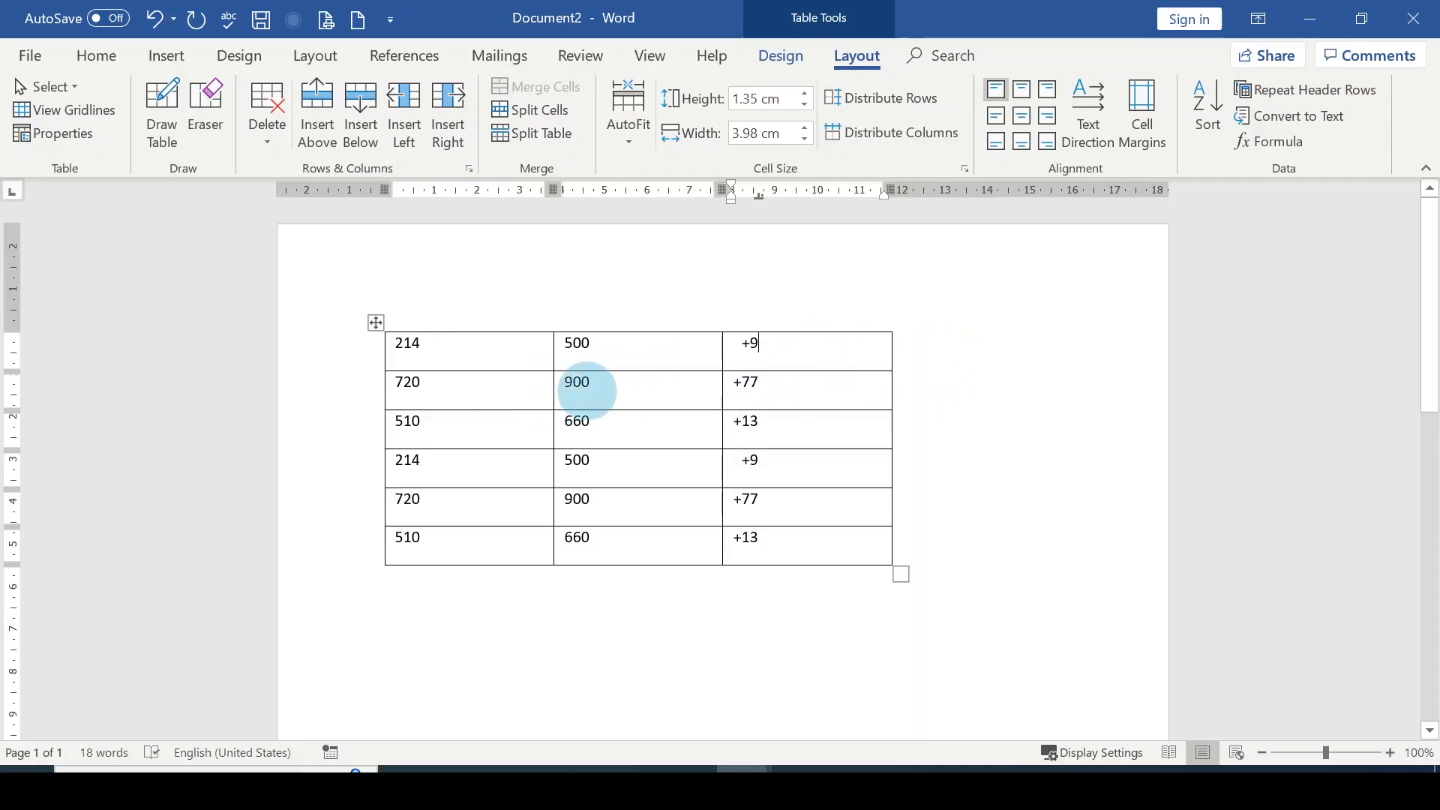
{"action": "left_click", "coordinate": [450, 141]}
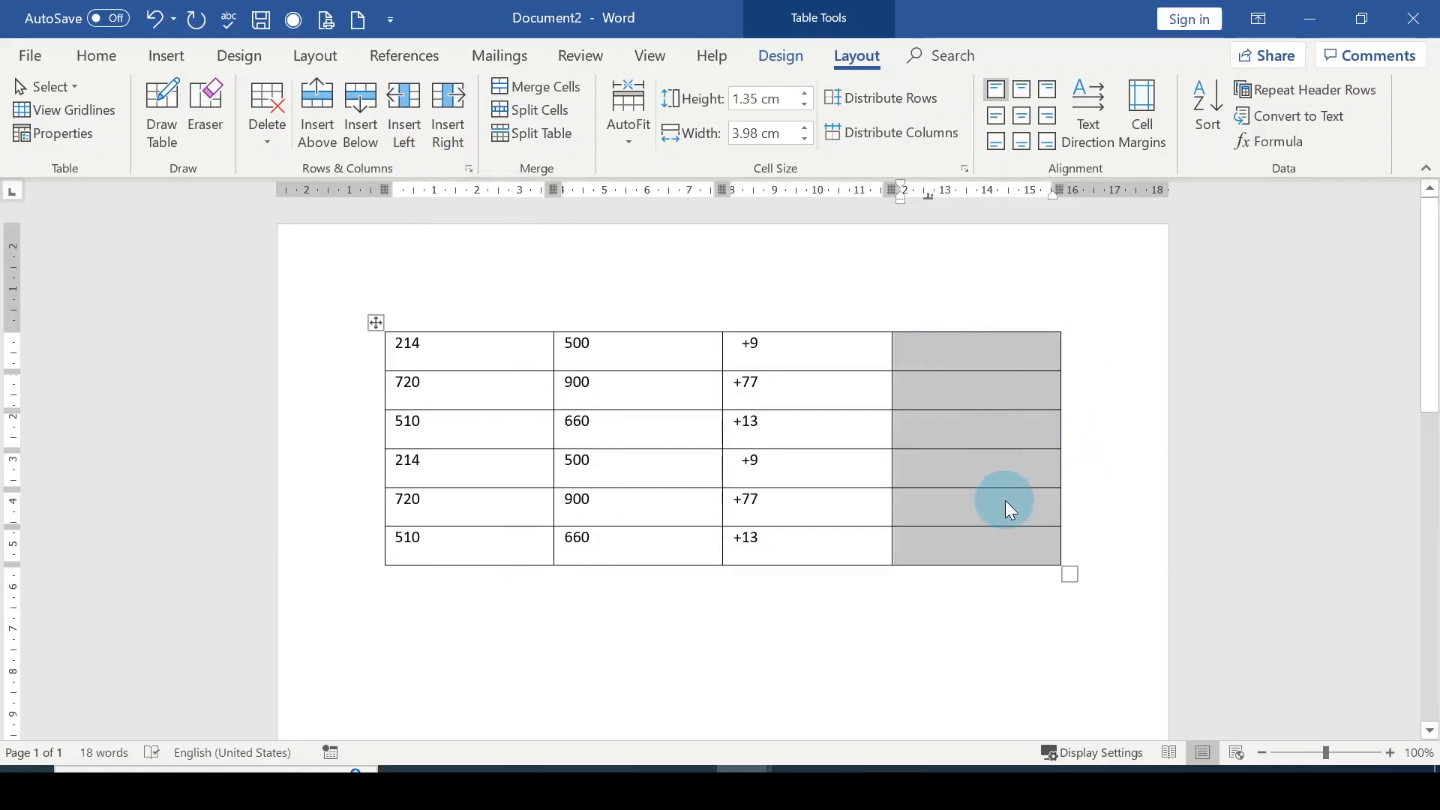
{"action": "left_click", "coordinate": [814, 359]}
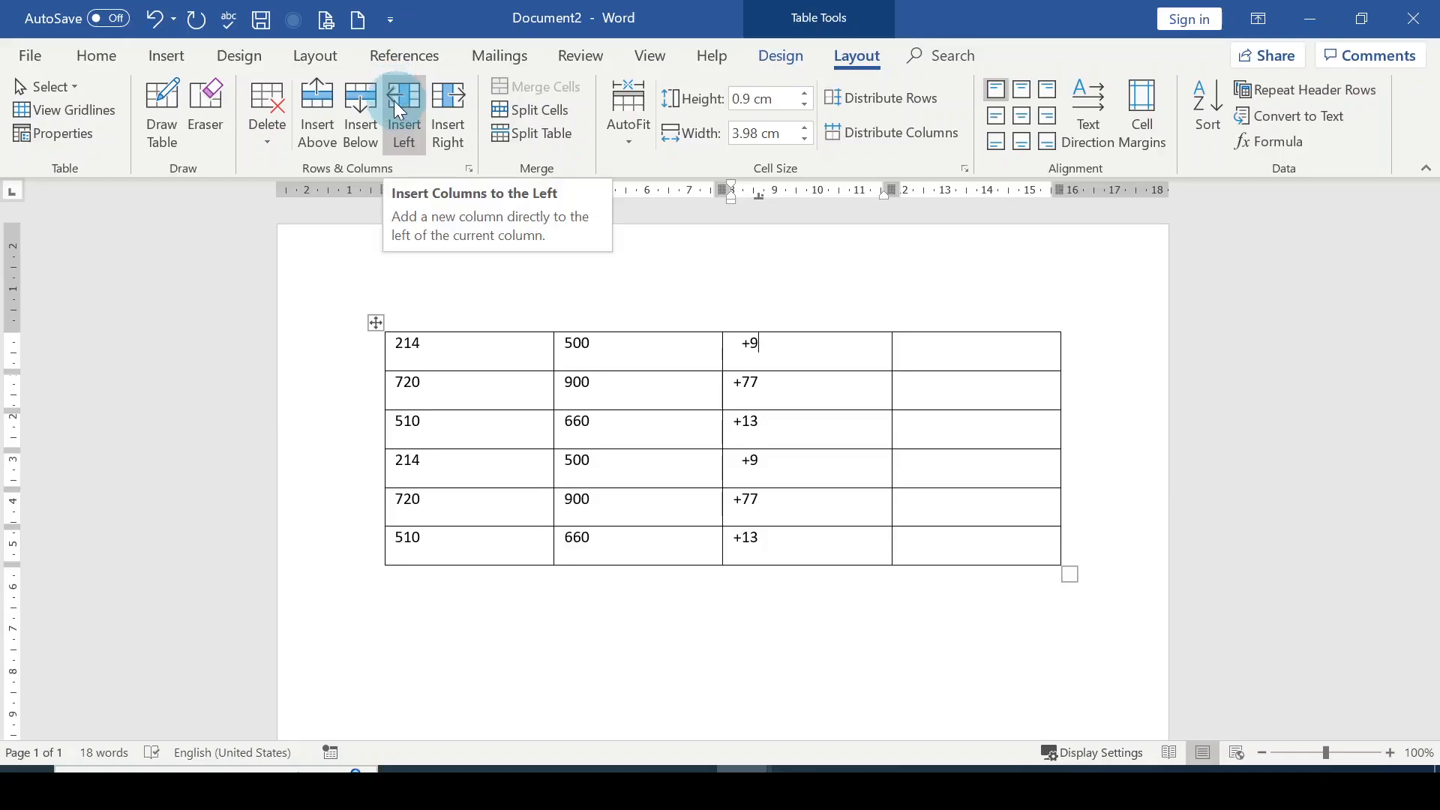
{"action": "left_click", "coordinate": [404, 143]}
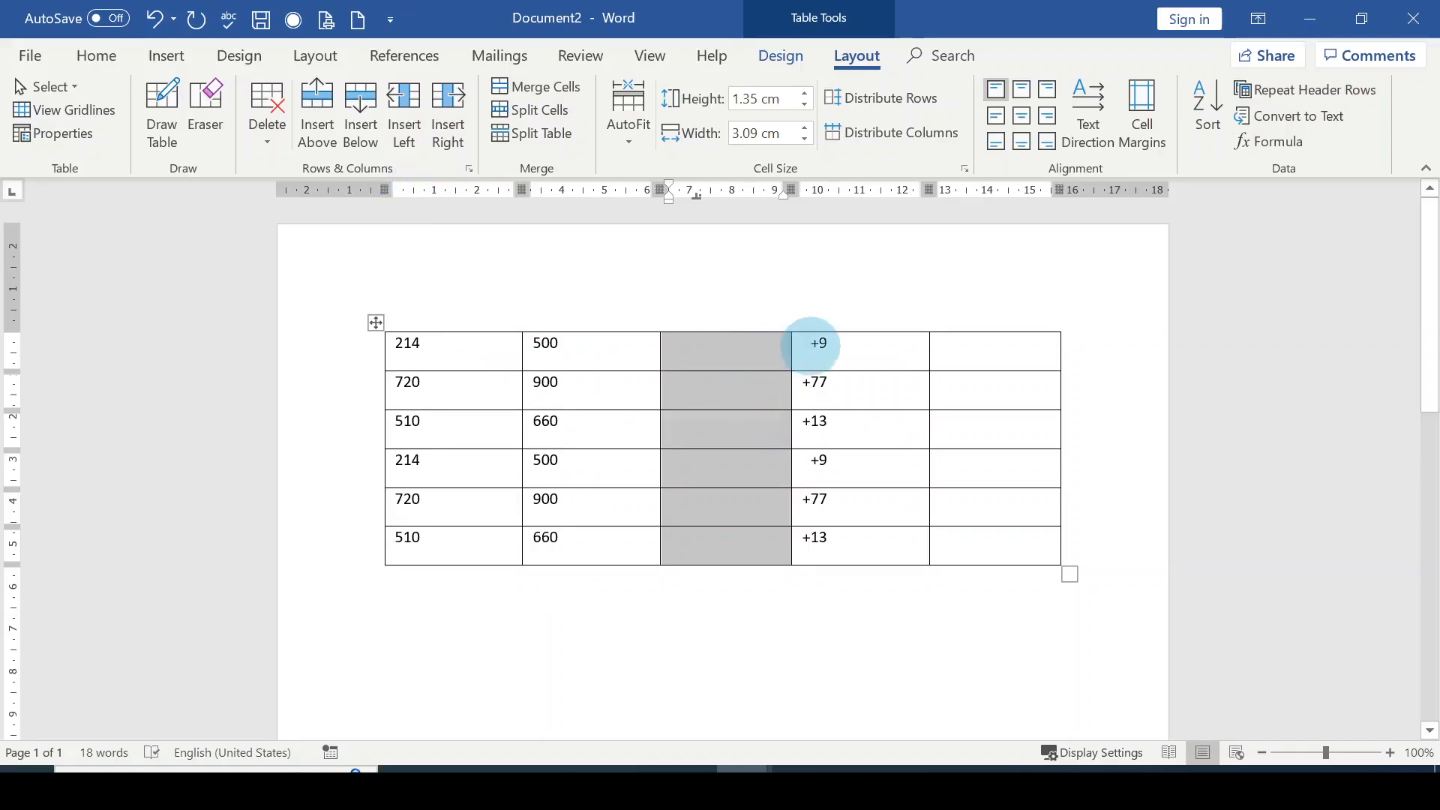
{"action": "left_click", "coordinate": [848, 345]}
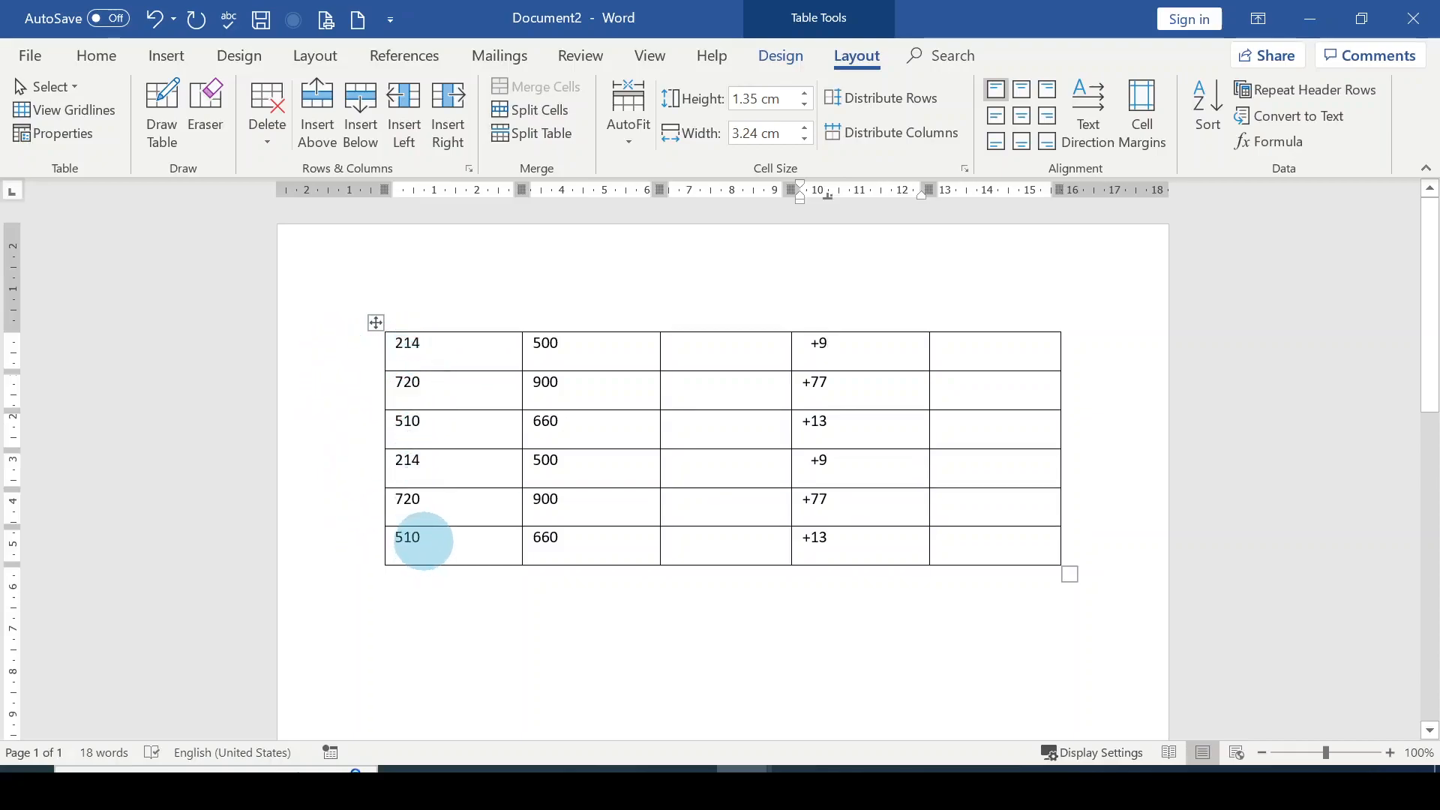
Insert a blank column to the left of the table's first column, which starts with 214
{"action": "left_click", "coordinate": [422, 343]}
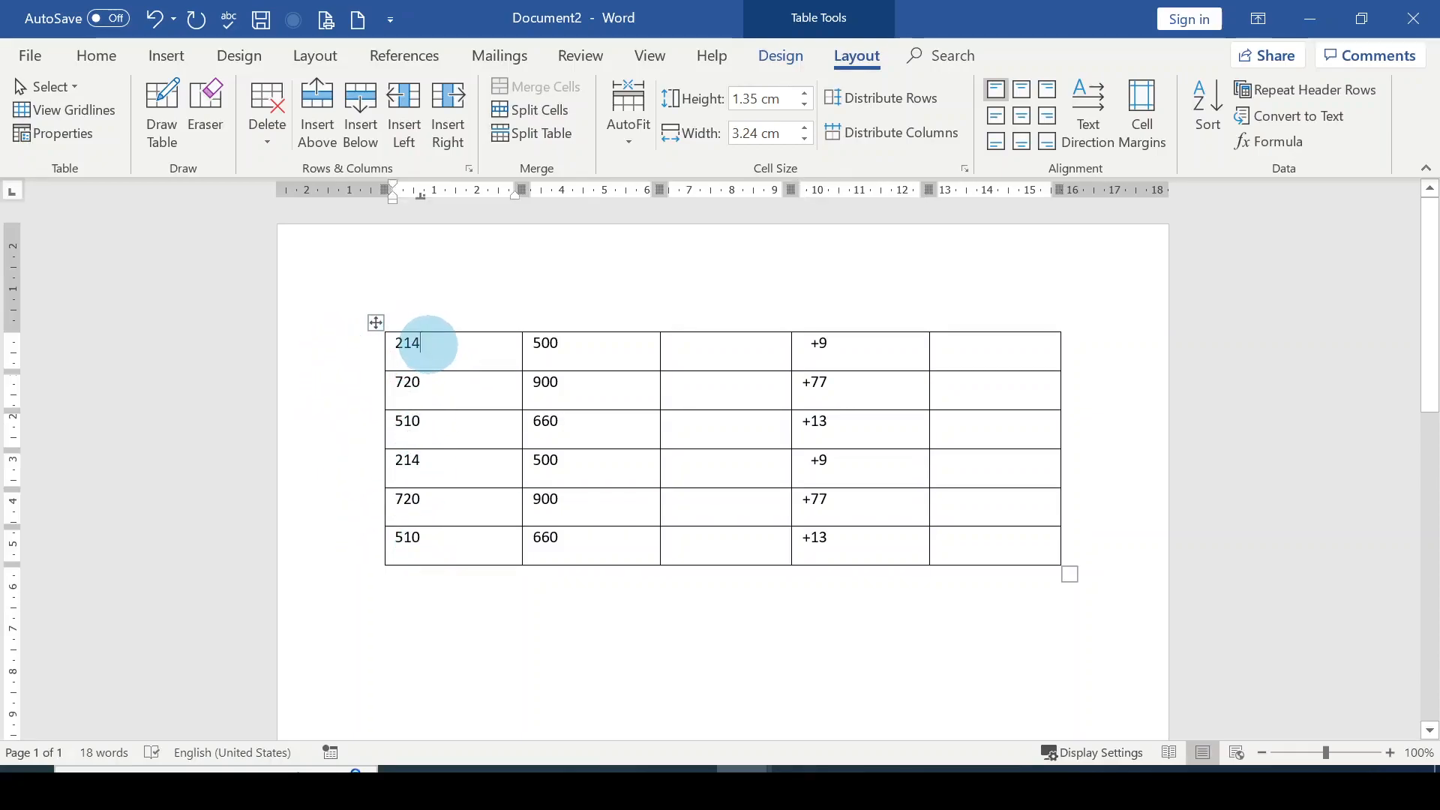
{"action": "left_click", "coordinate": [407, 132]}
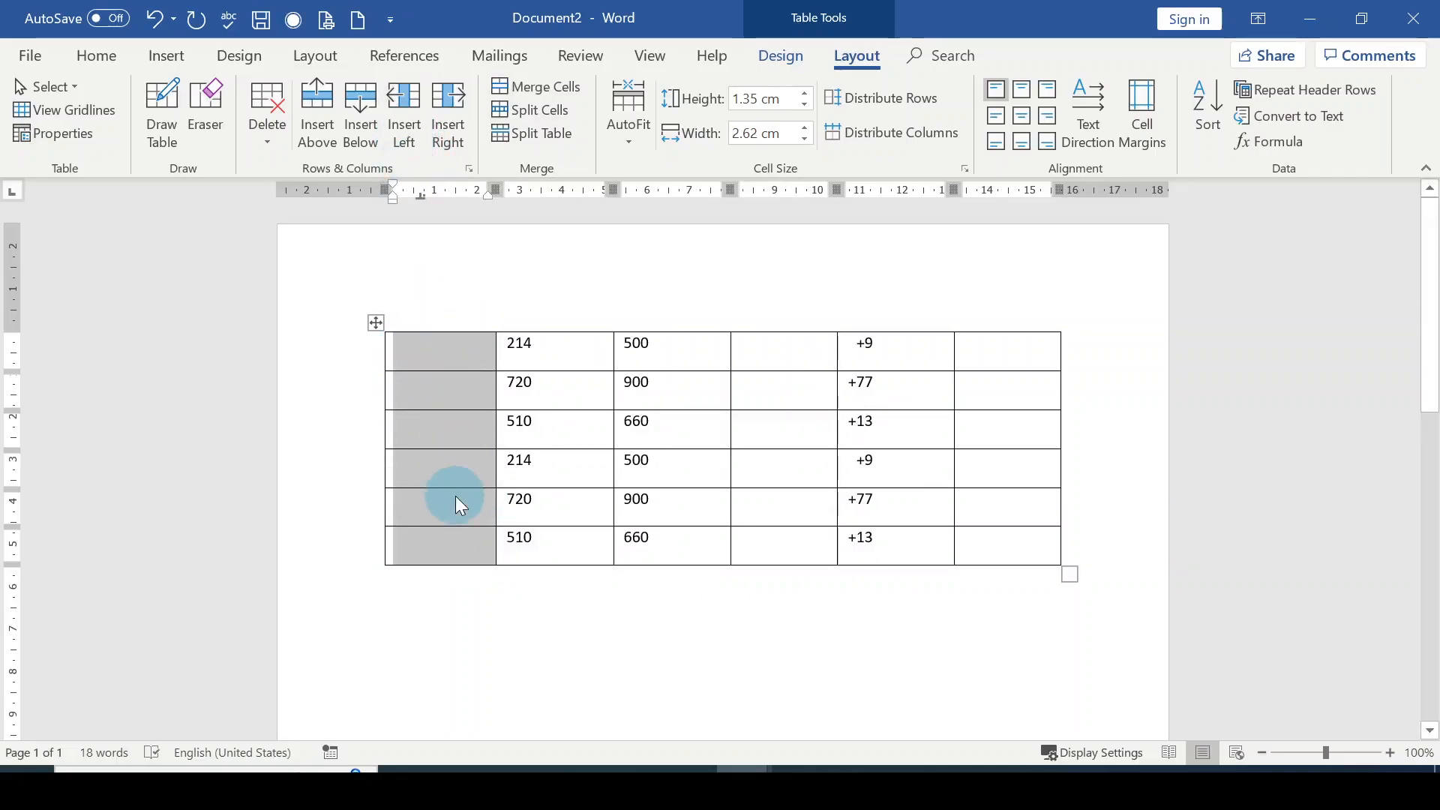
{"action": "left_click", "coordinate": [648, 344]}
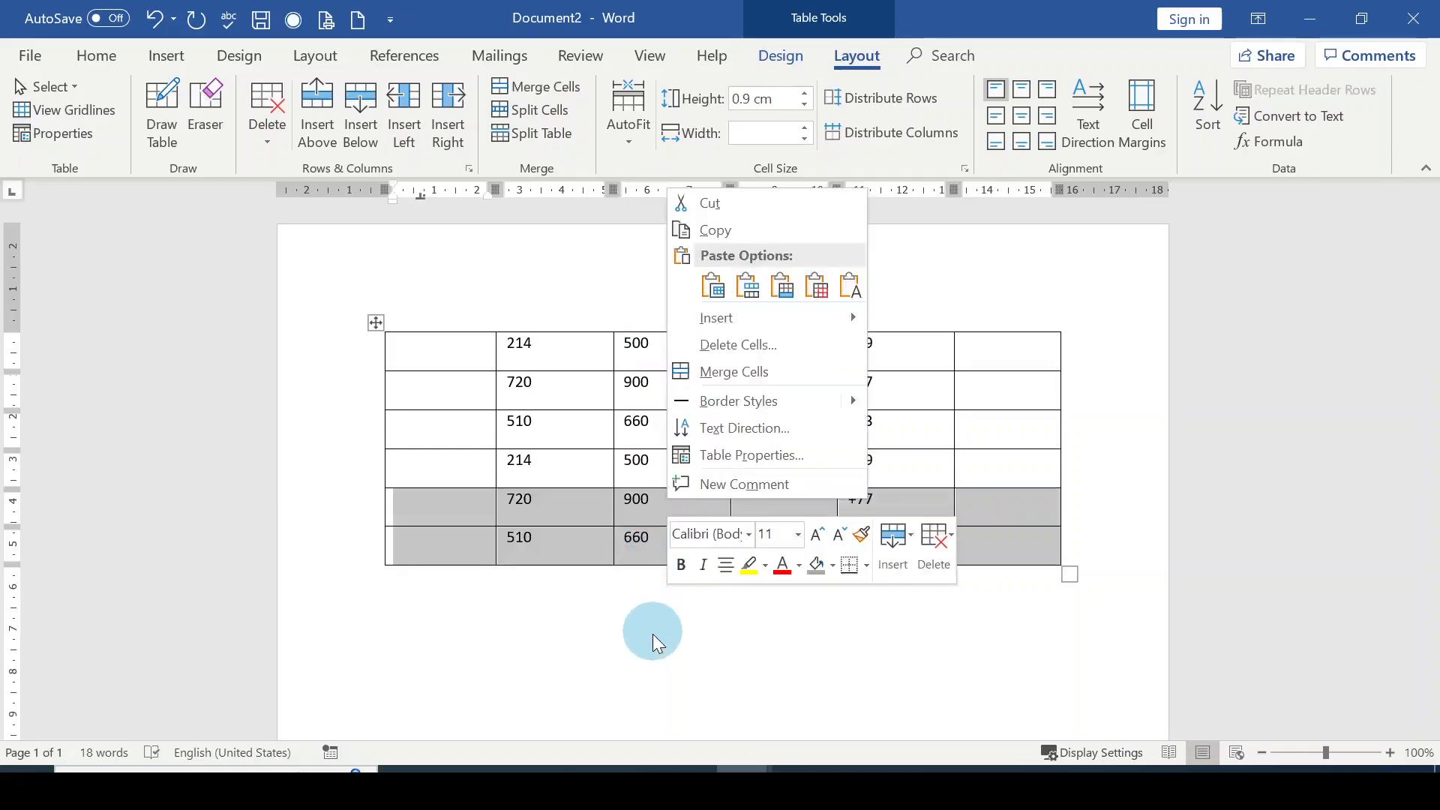
Insert two blank rows below the table's last two rows, which contain 720 and 510
{"action": "key", "text": "Escape"}
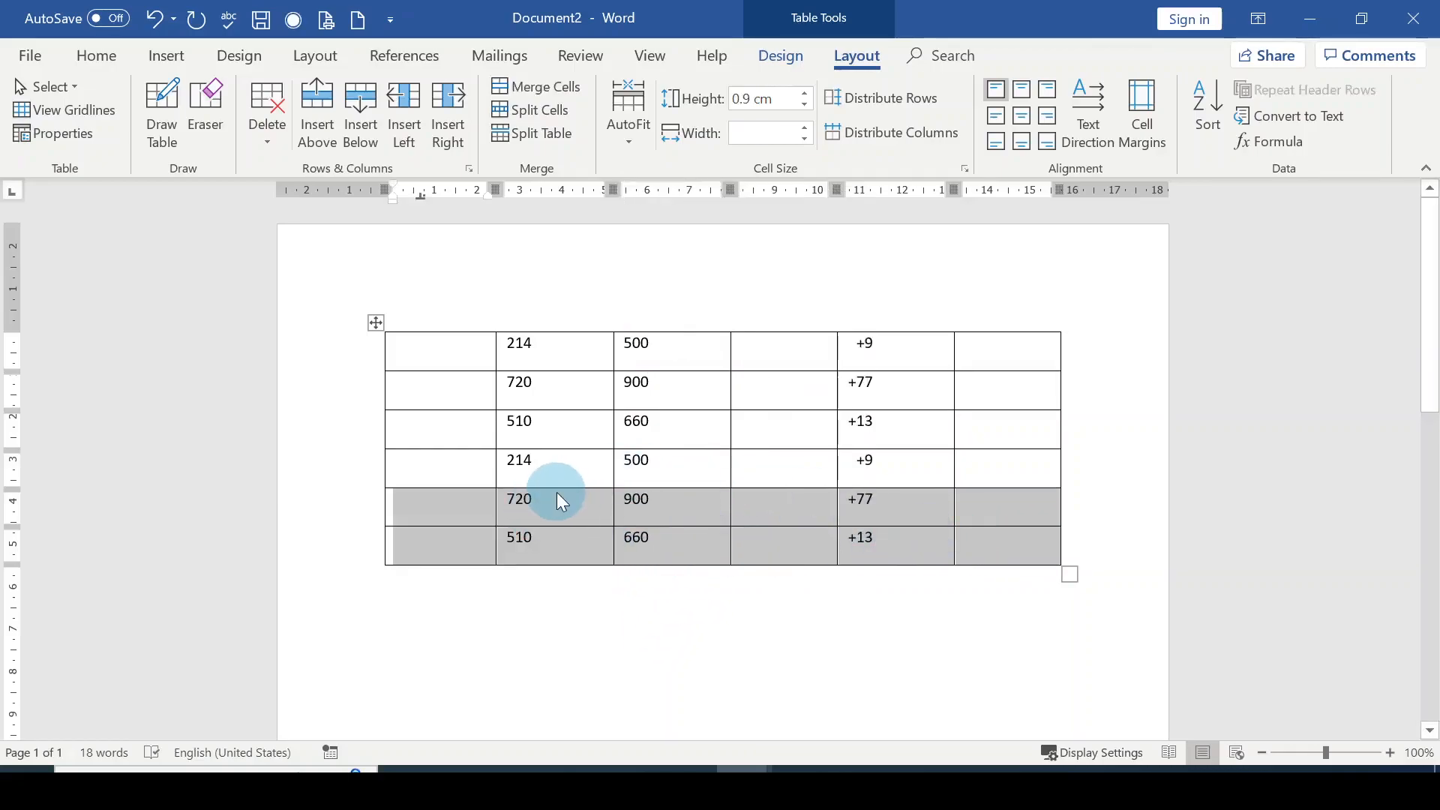
{"action": "right_click", "coordinate": [670, 507]}
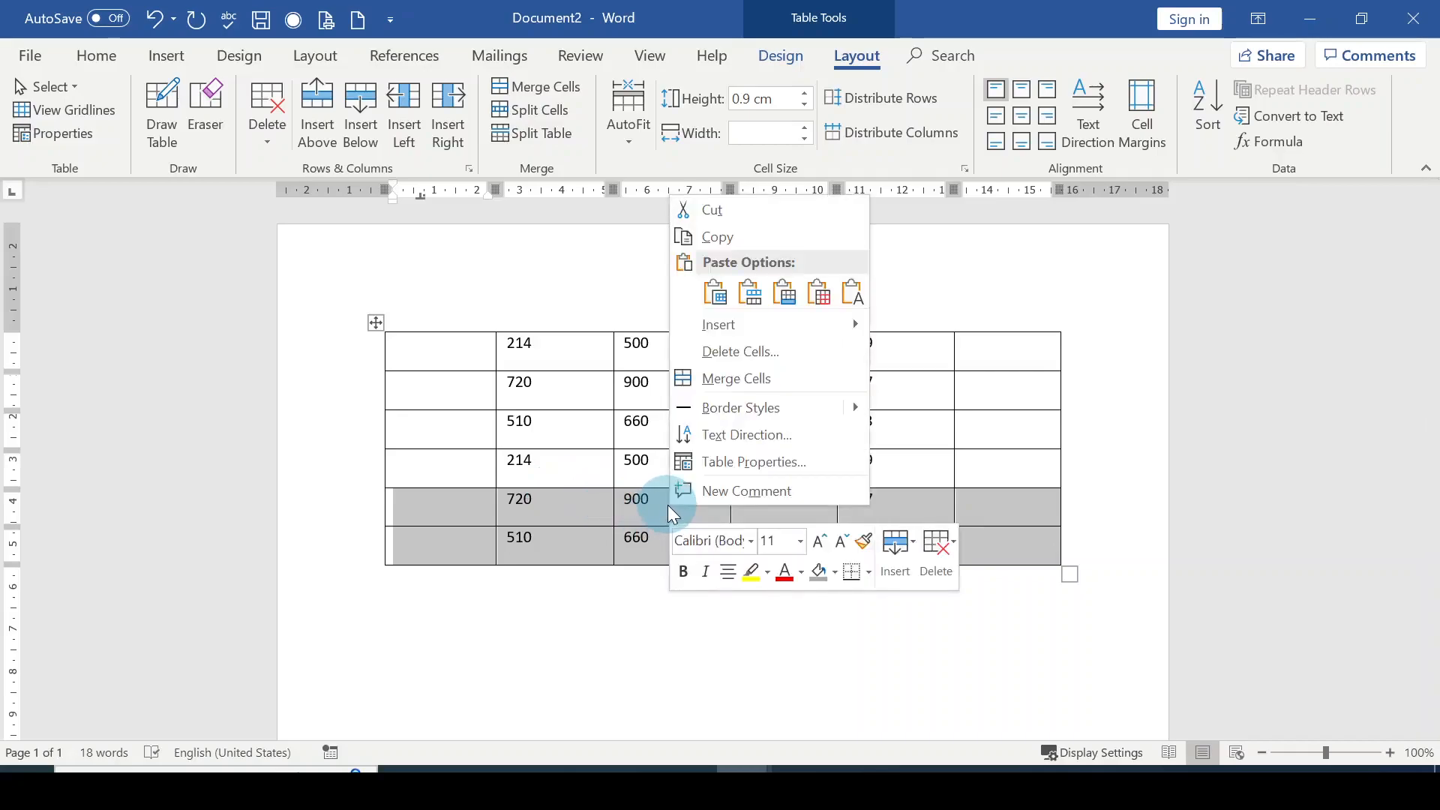
{"action": "mouse_move", "coordinate": [741, 325]}
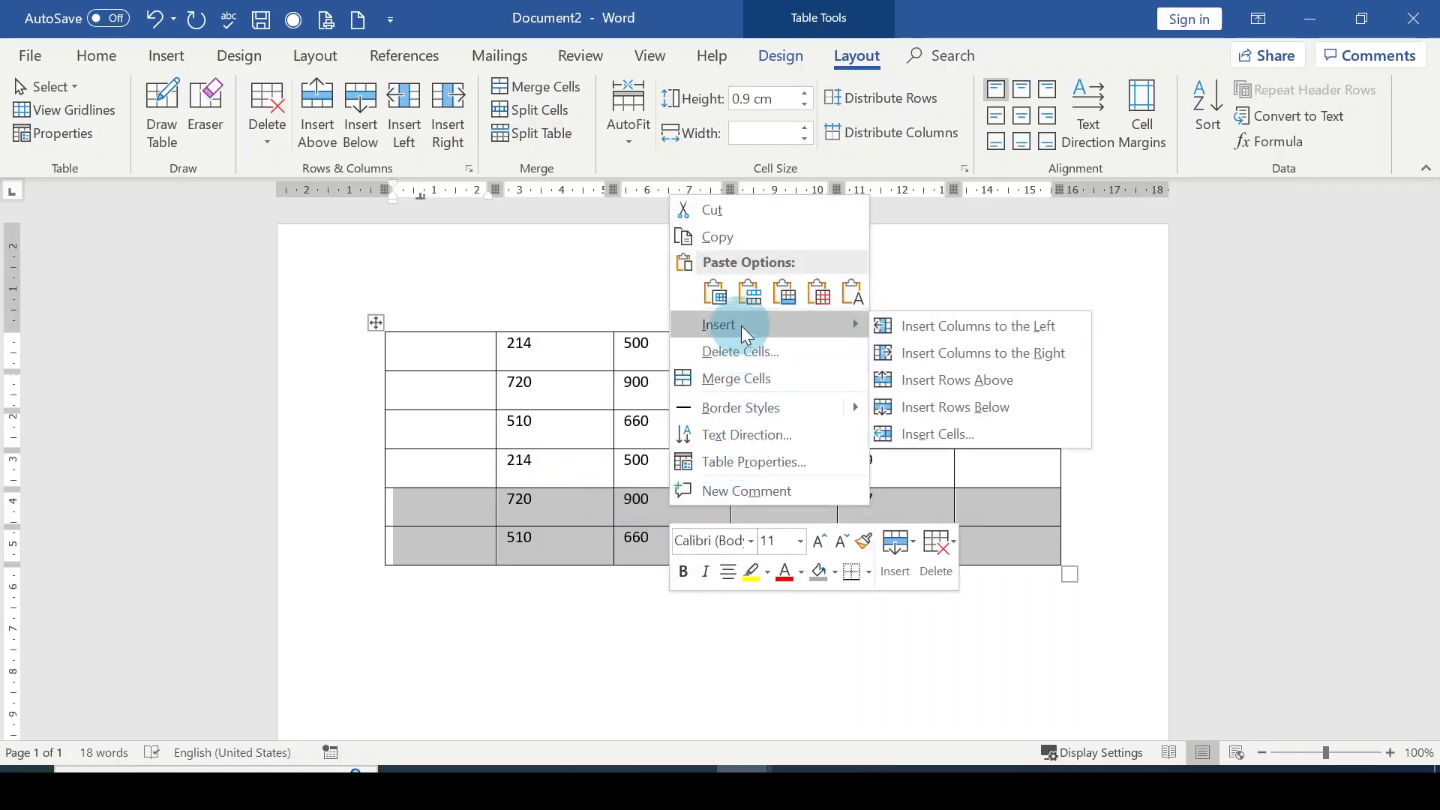
{"action": "left_click", "coordinate": [962, 411]}
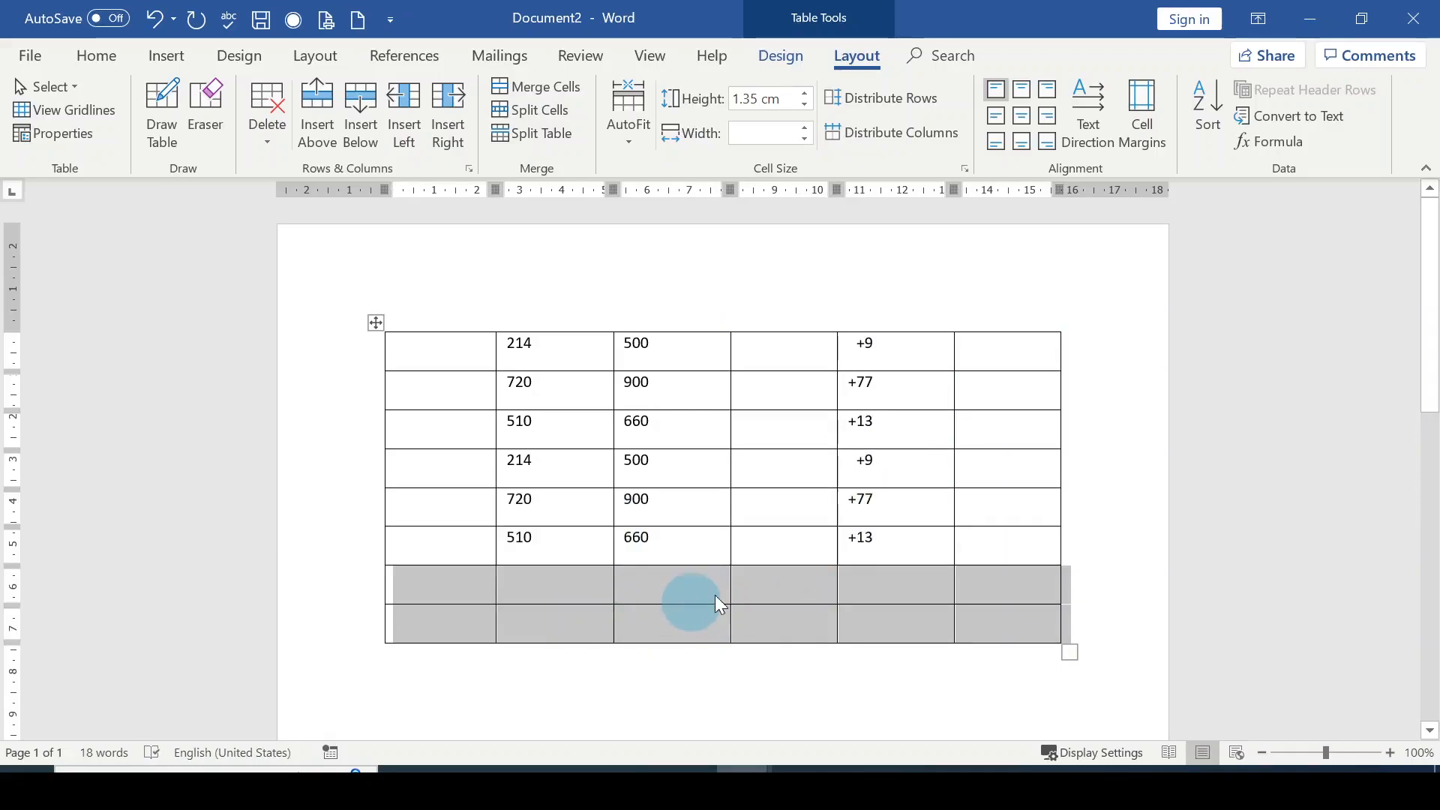
Select the table's last two columns and insert two blank columns to their right
{"action": "left_click_drag", "start_coordinate": [863, 344], "coordinate": [1034, 621]}
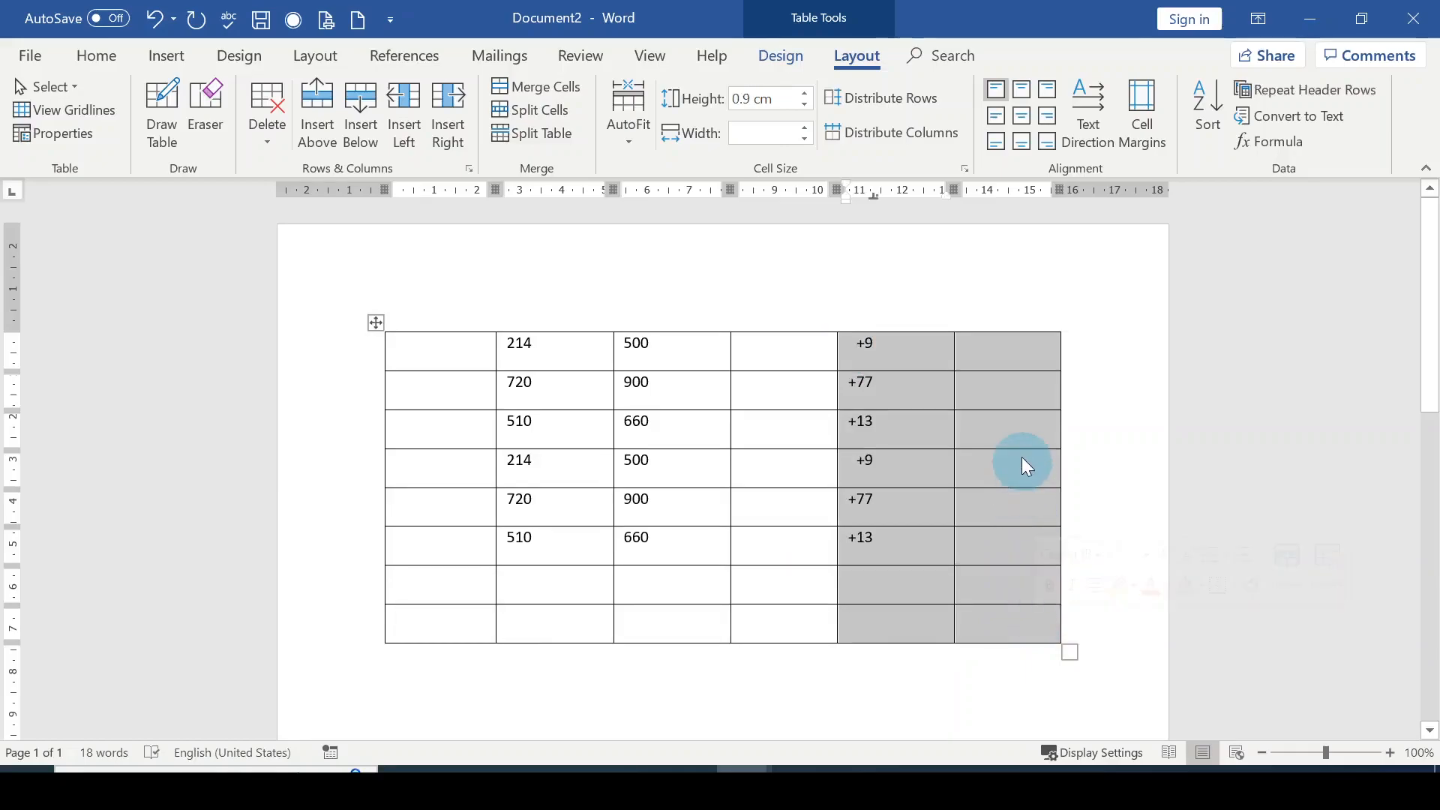
{"action": "right_click", "coordinate": [911, 352]}
{"action": "mouse_move", "coordinate": [1065, 476]}
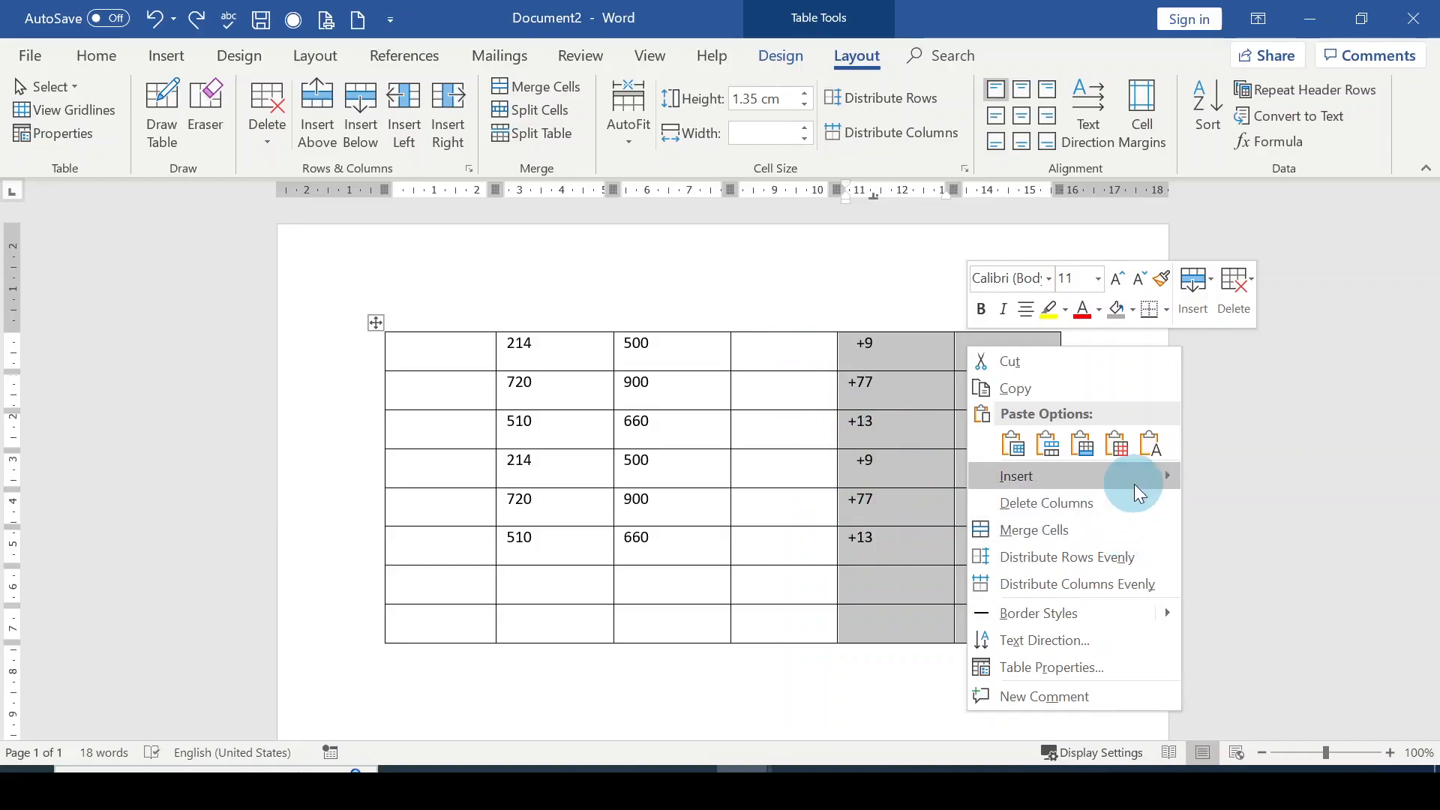
{"action": "mouse_move", "coordinate": [1134, 480]}
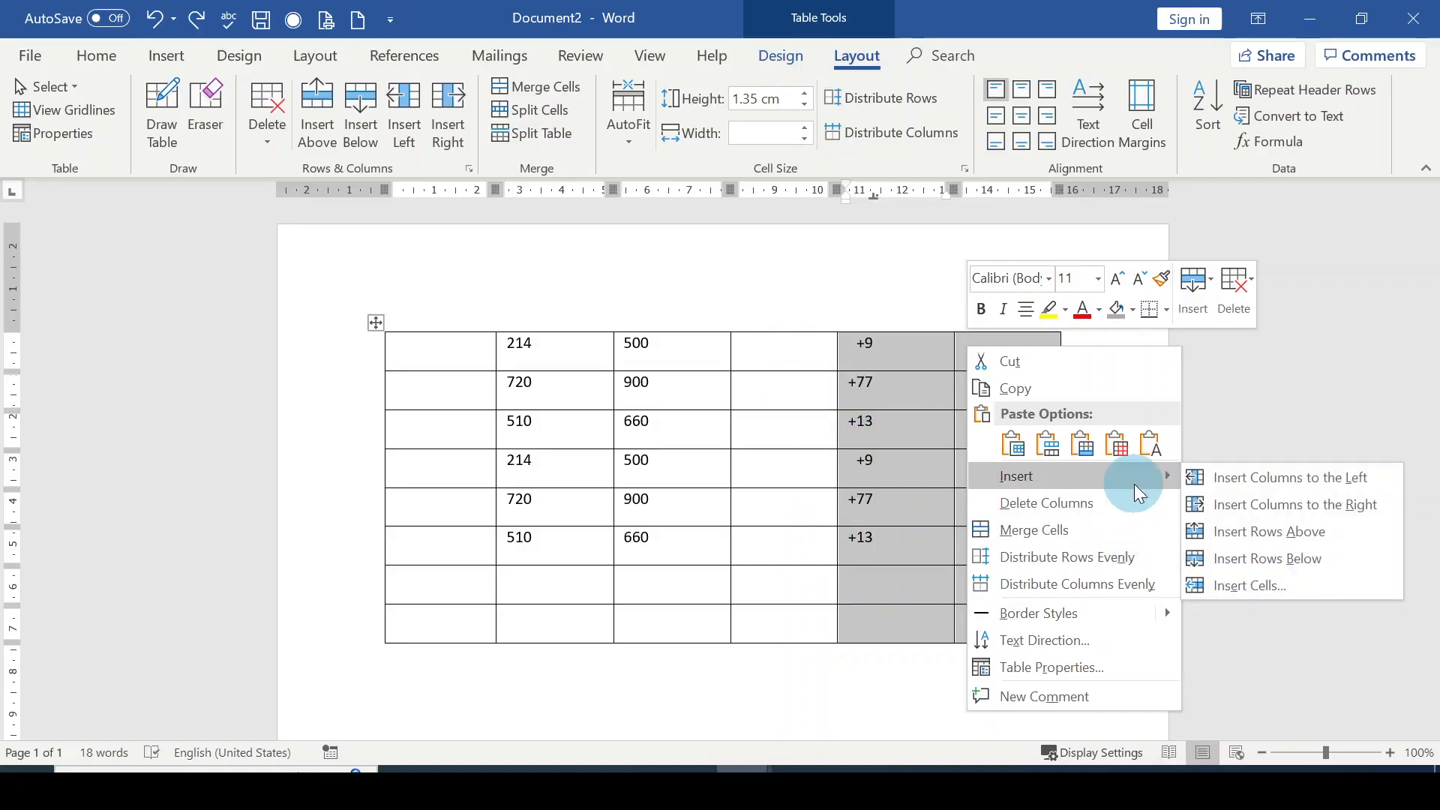
{"action": "left_click", "coordinate": [1320, 510]}
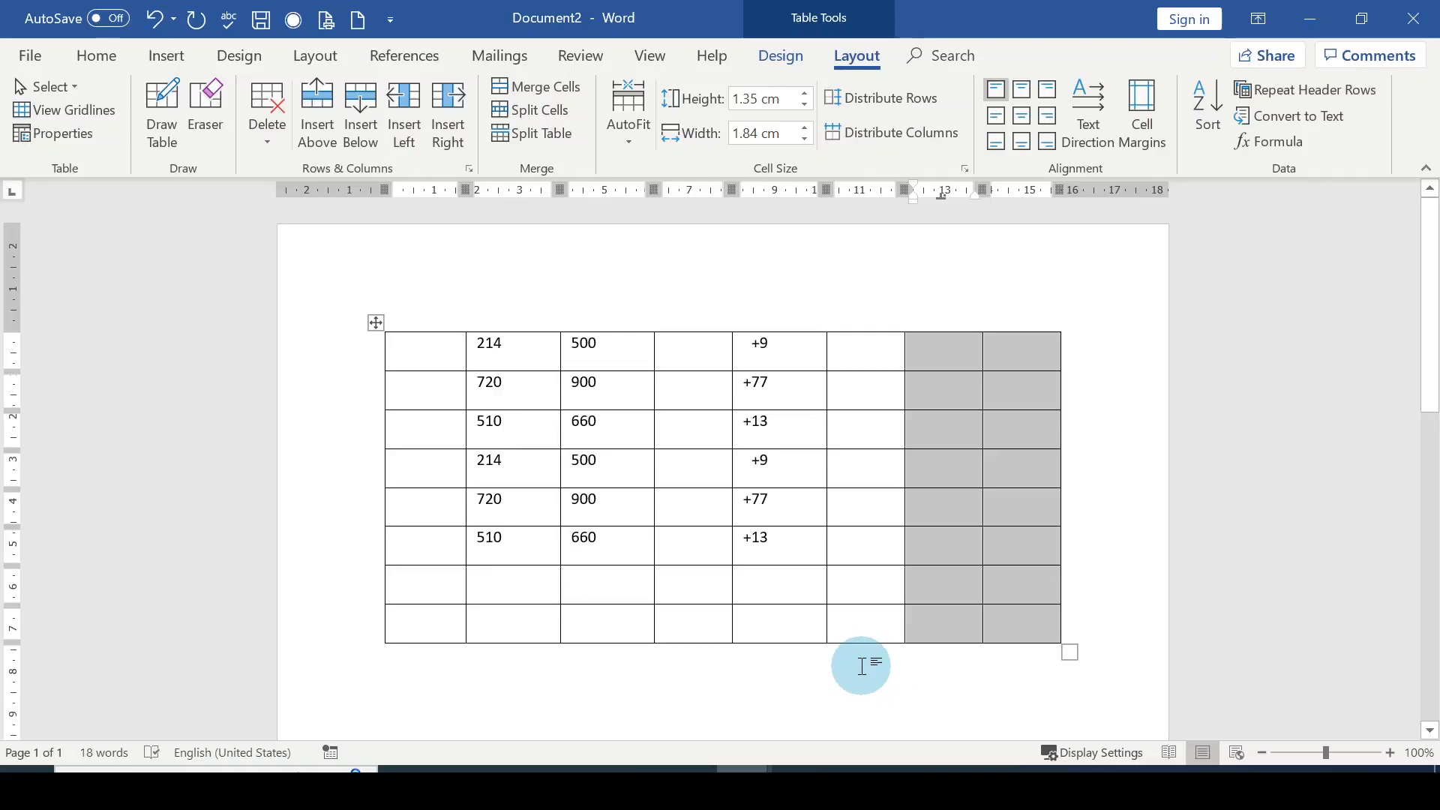
{"action": "left_click", "coordinate": [993, 551]}
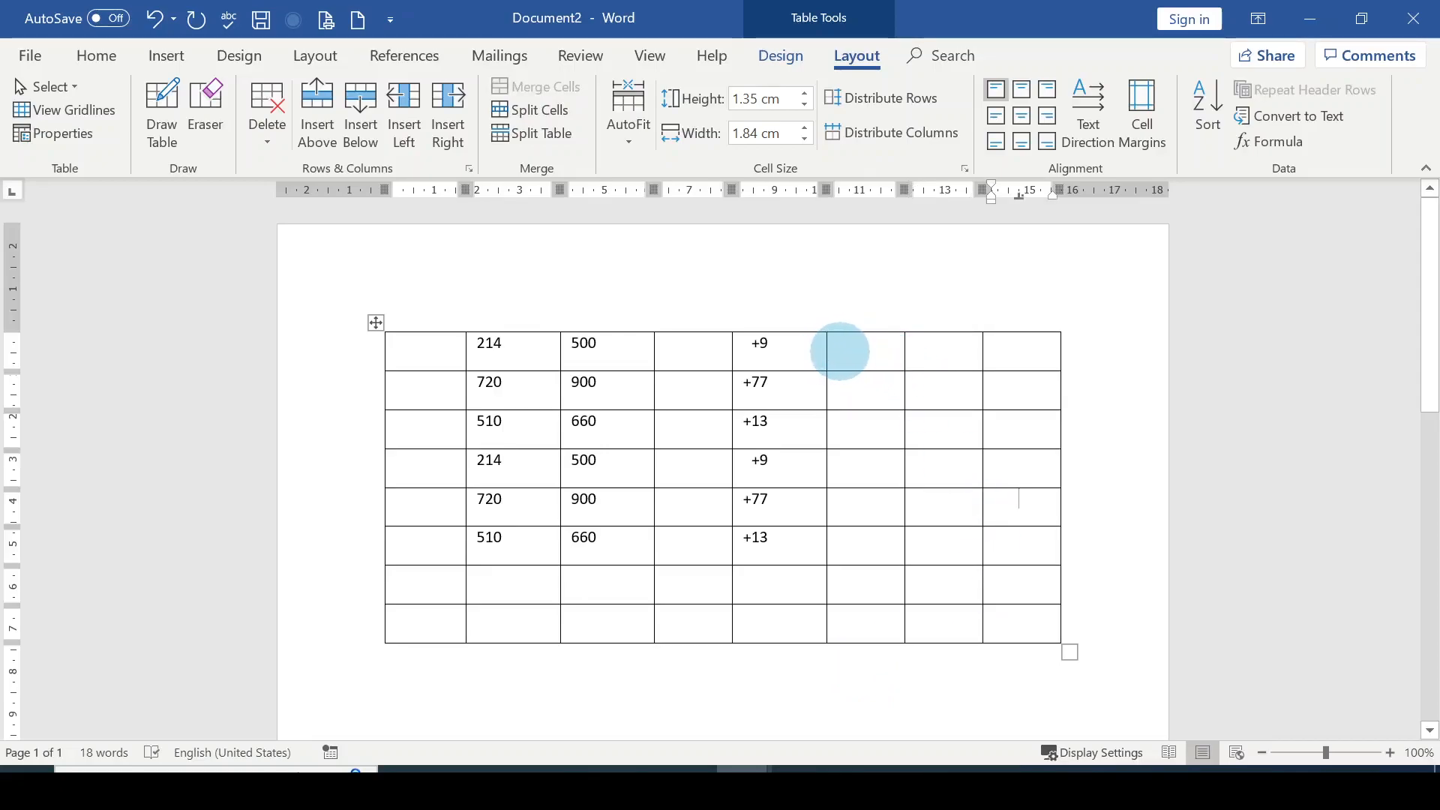
Merge the three blank cells at the right end of the table's first row into one cell
{"action": "left_click", "coordinate": [840, 351]}
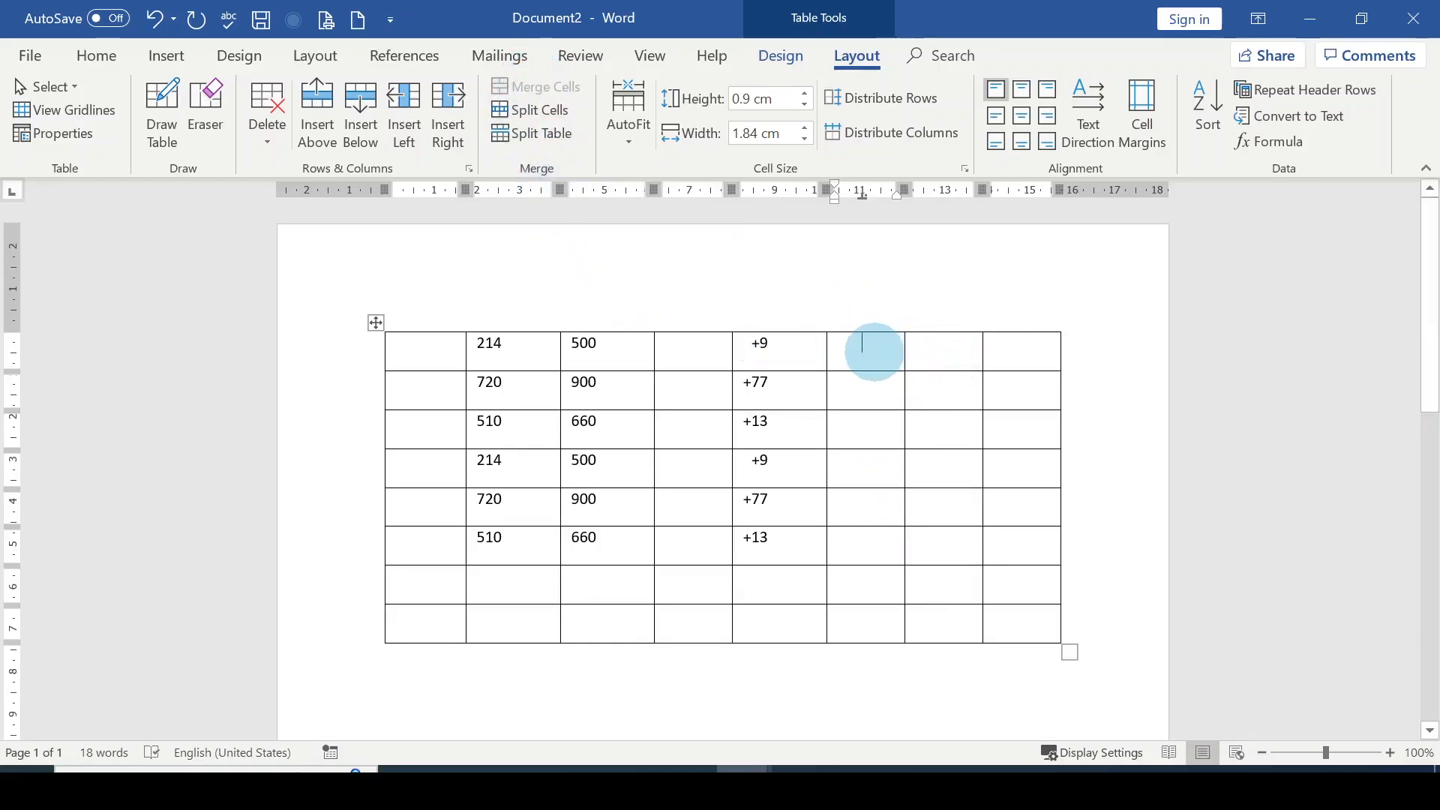
{"action": "mouse_move", "coordinate": [860, 345]}
{"action": "left_mouse_down"}
{"action": "mouse_move", "coordinate": [948, 353]}
{"action": "mouse_move", "coordinate": [990, 389]}
{"action": "mouse_move", "coordinate": [1002, 471]}
{"action": "left_mouse_up"}
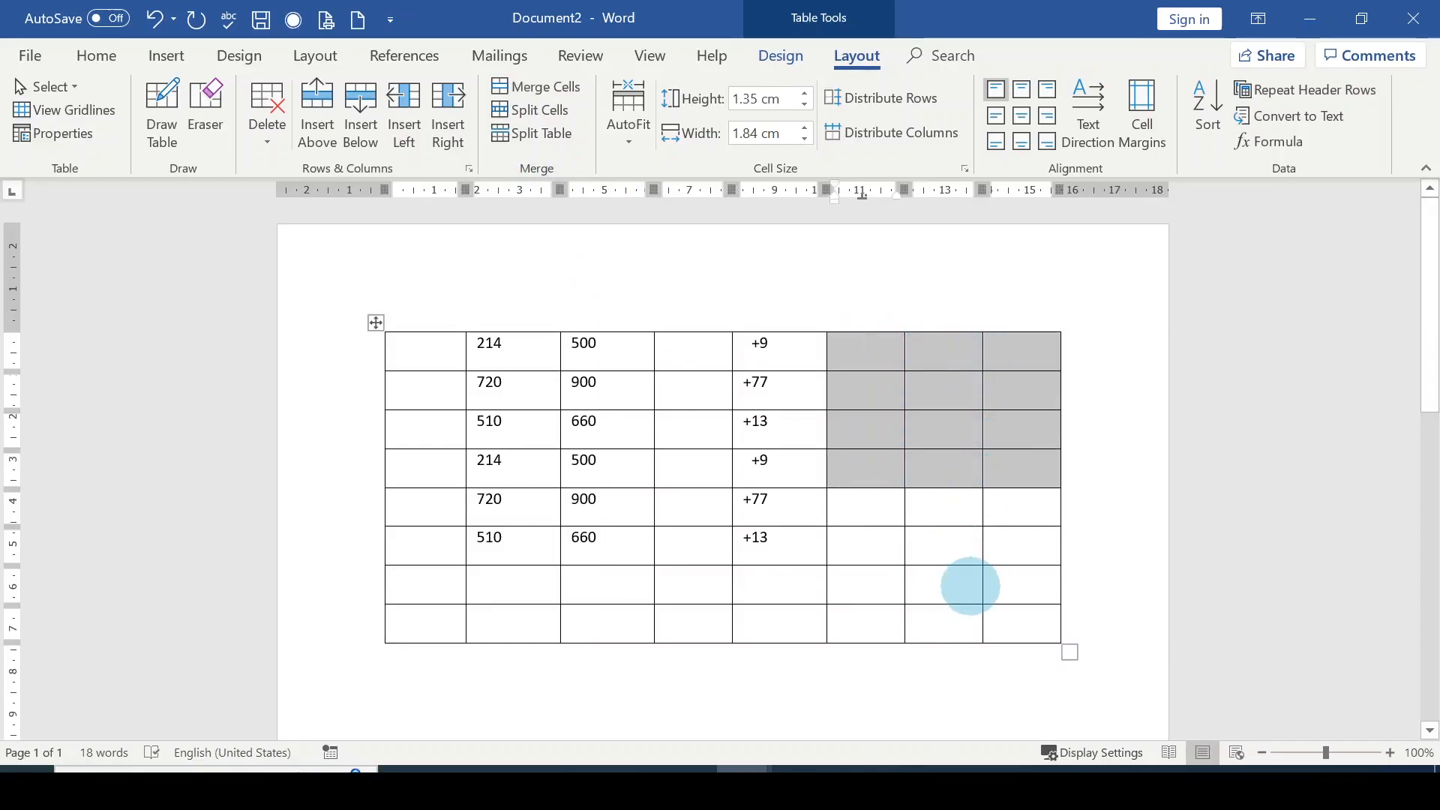
{"action": "left_click", "coordinate": [952, 351]}
{"action": "left_click_drag", "start_coordinate": [872, 349], "coordinate": [1001, 347]}
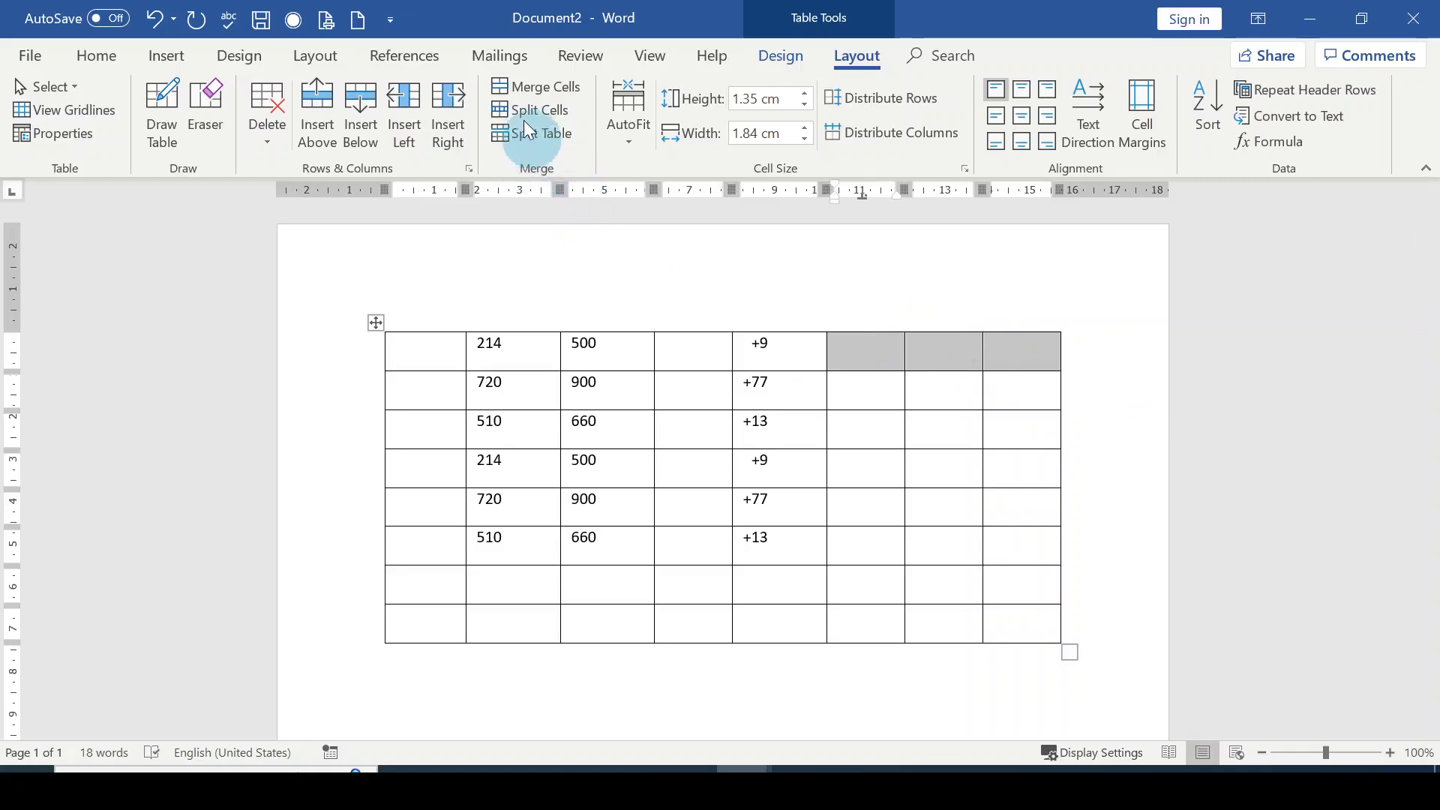
{"action": "left_click", "coordinate": [547, 87]}
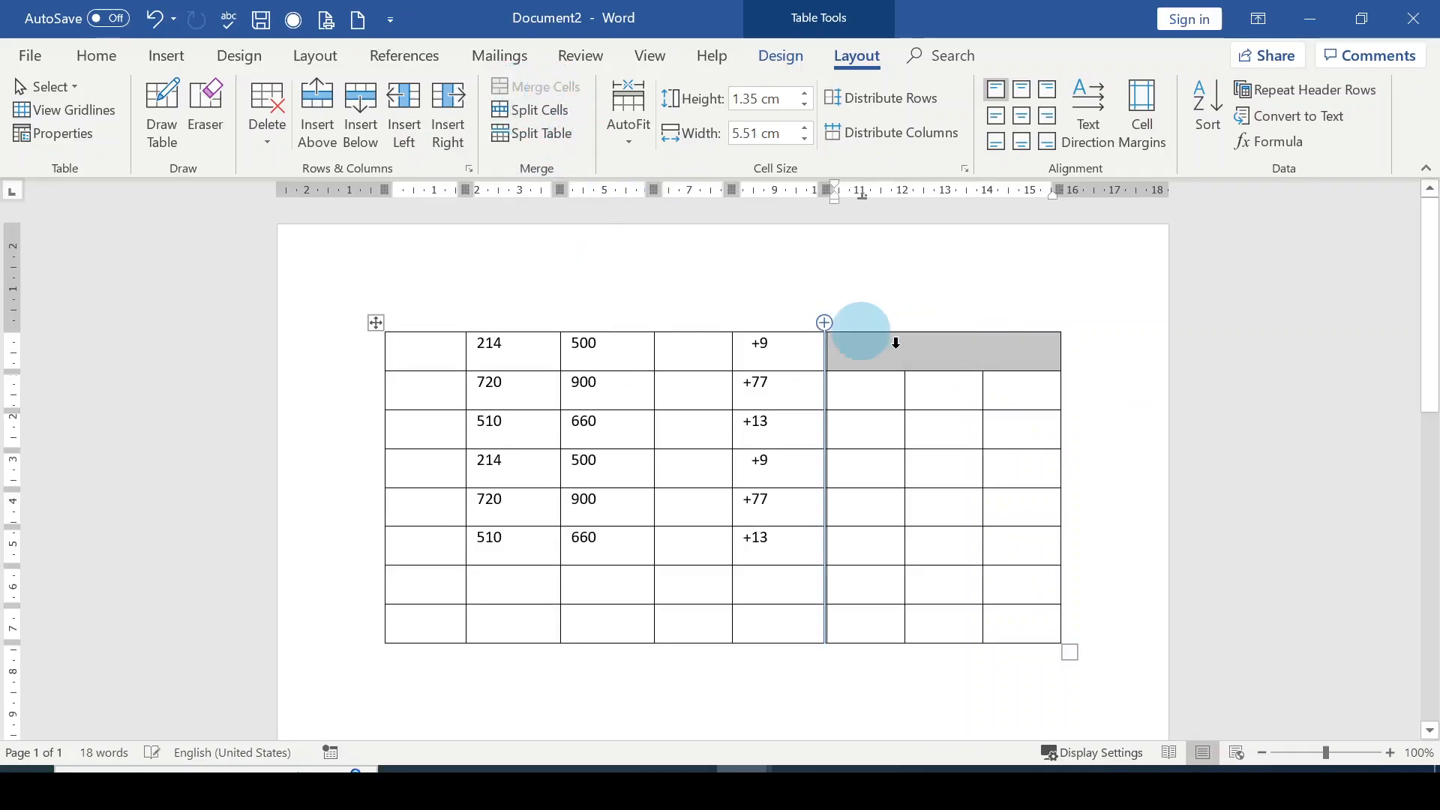
Merge the blank cells of the last three columns in the table's fifth to eighth rows into one cell
{"action": "left_click", "coordinate": [936, 349]}
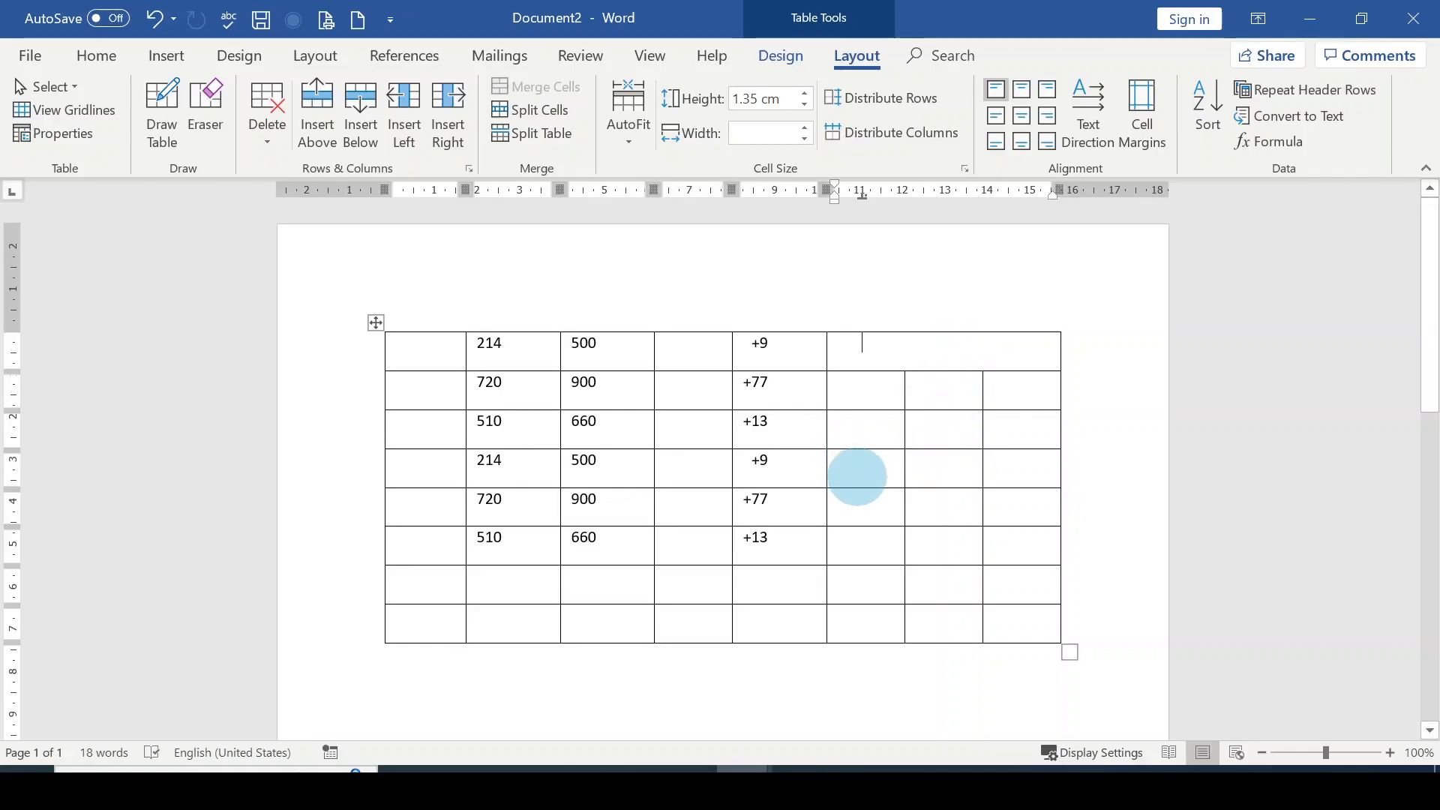
{"action": "left_click_drag", "start_coordinate": [848, 501], "coordinate": [1016, 610]}
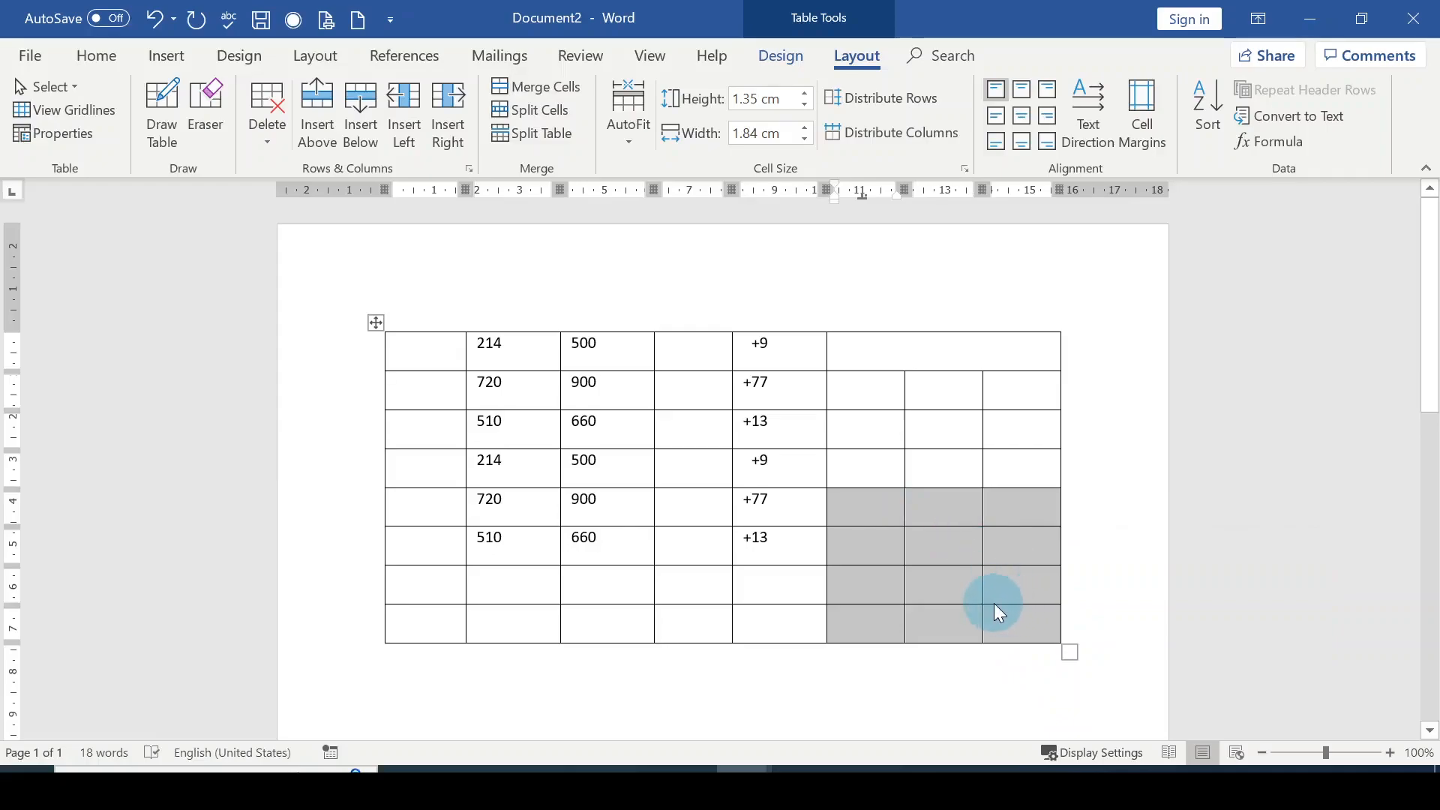
{"action": "left_click", "coordinate": [545, 97]}
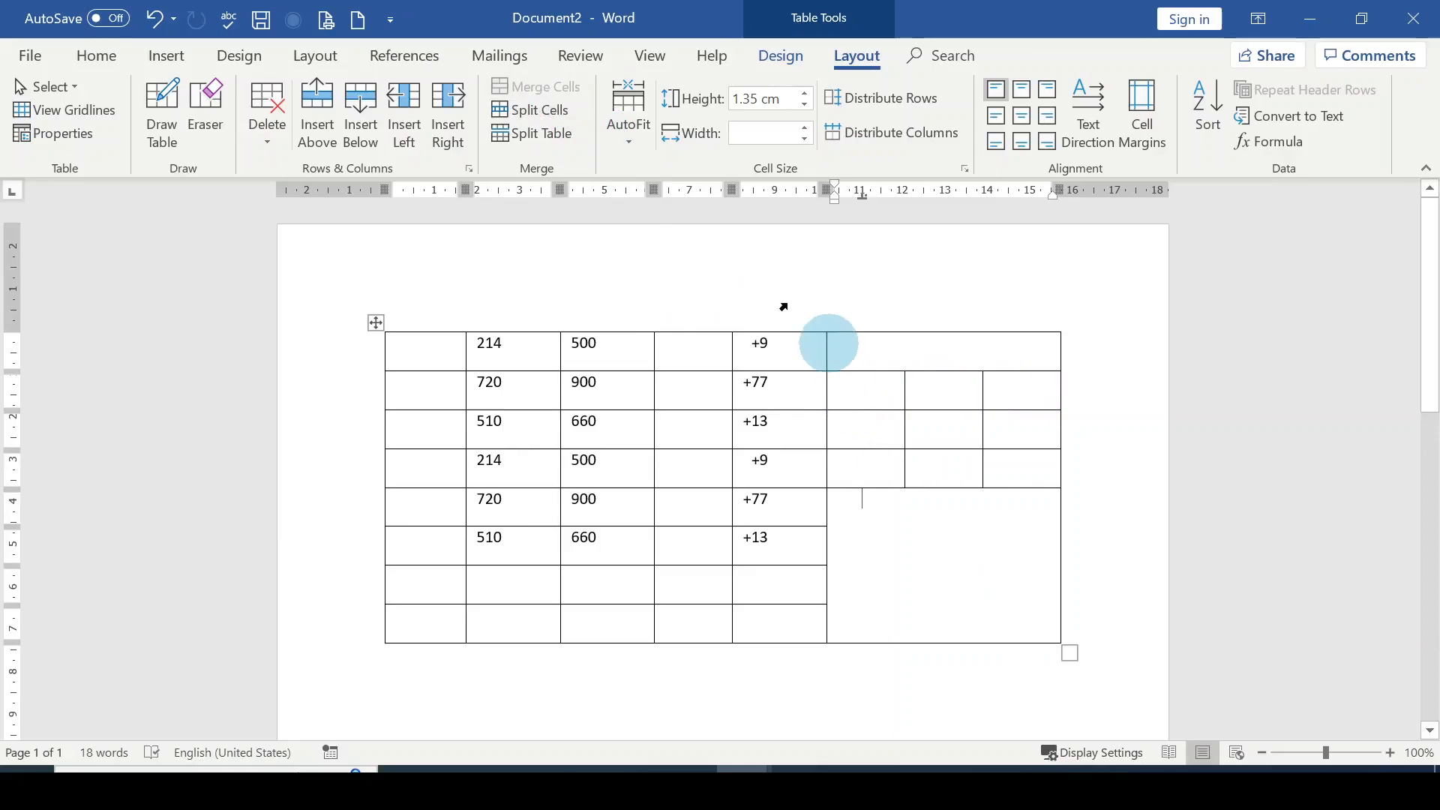
Merge the three blank cells at the right end of the table's third row into one cell
{"action": "left_click_drag", "start_coordinate": [876, 396], "coordinate": [997, 405]}
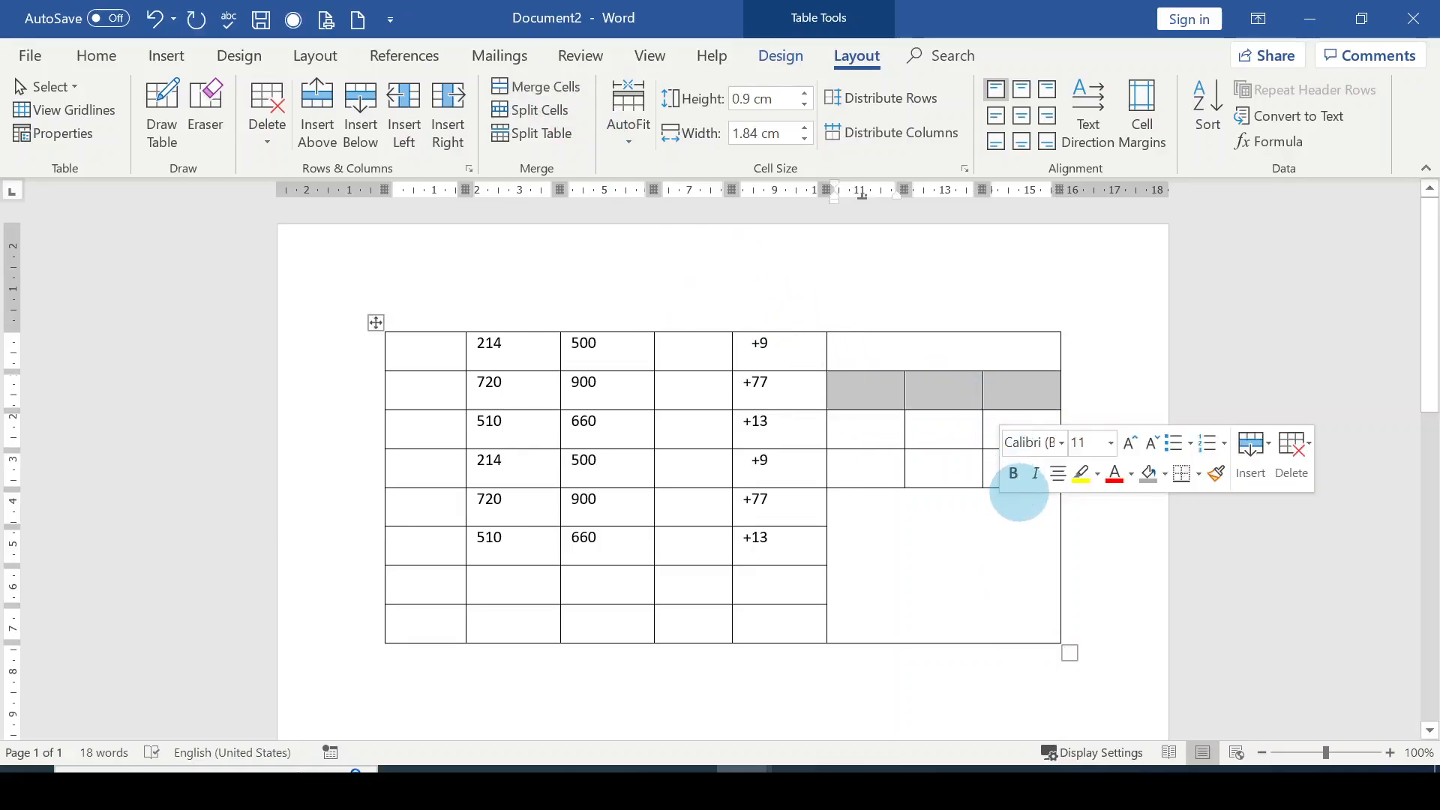
{"action": "left_click", "coordinate": [941, 423]}
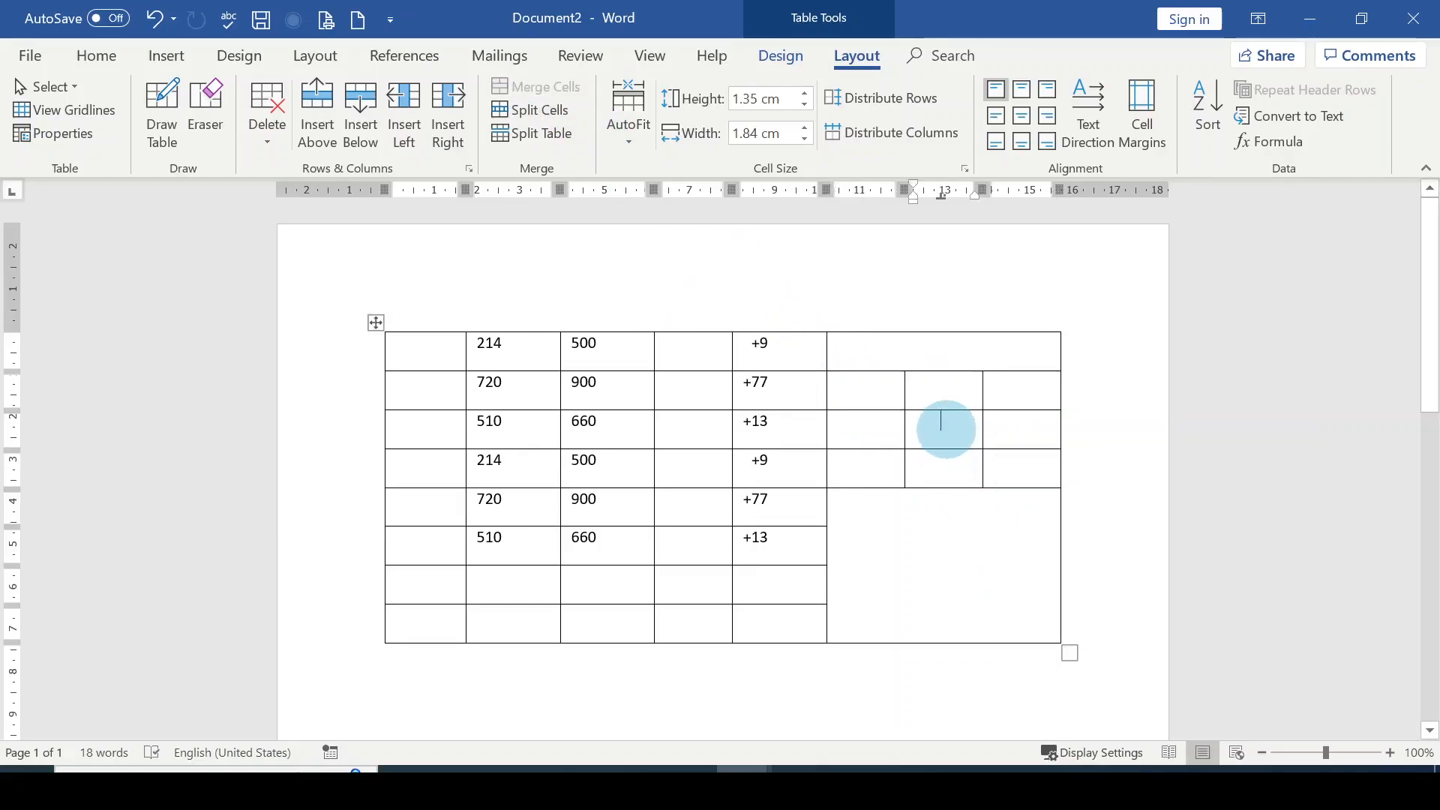
{"action": "left_click_drag", "start_coordinate": [852, 427], "coordinate": [989, 422]}
{"action": "left_click", "coordinate": [540, 87]}
{"action": "left_click", "coordinate": [1018, 585]}
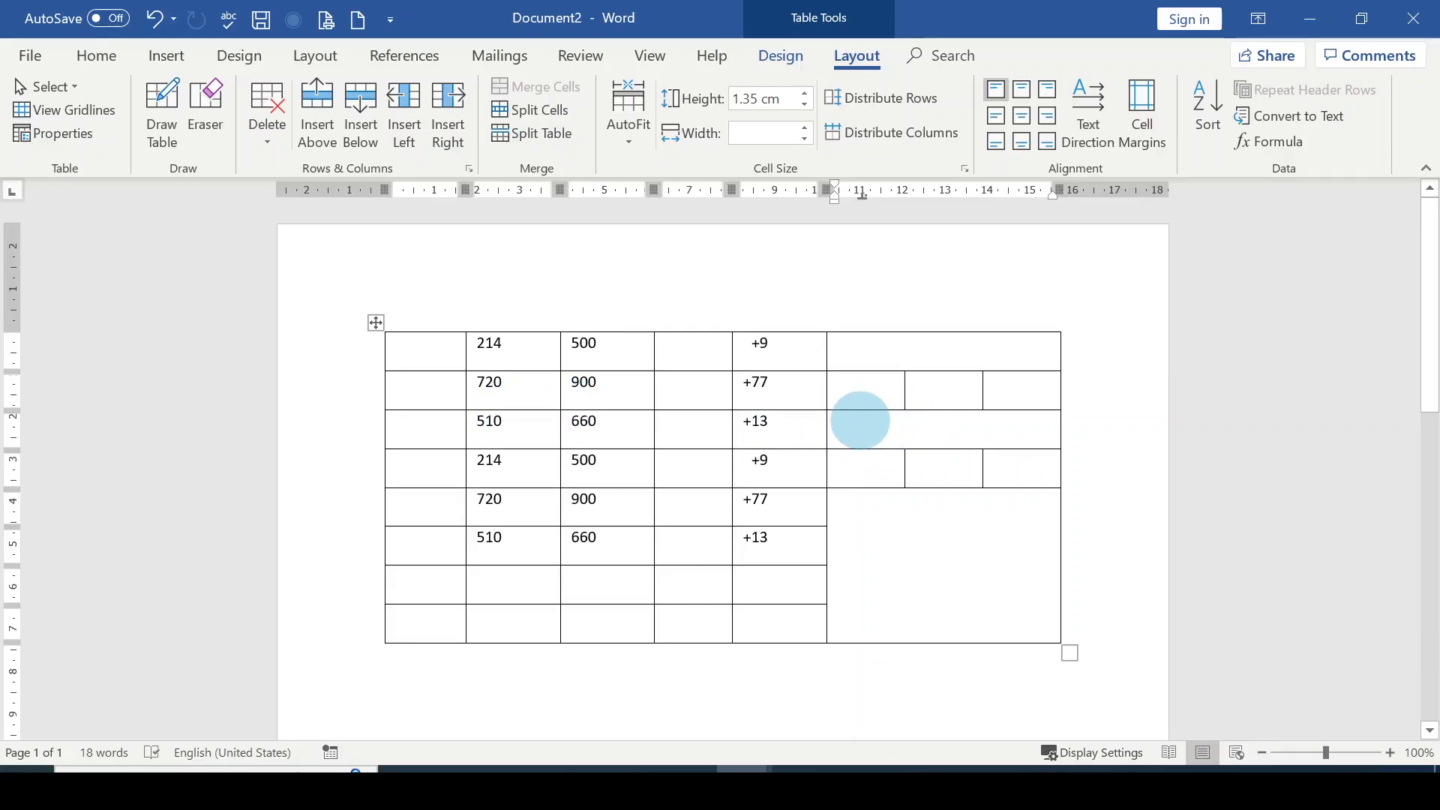
Split the merged blank cell in the table's third row into 2 columns and 2 rows
{"action": "left_click", "coordinate": [528, 111]}
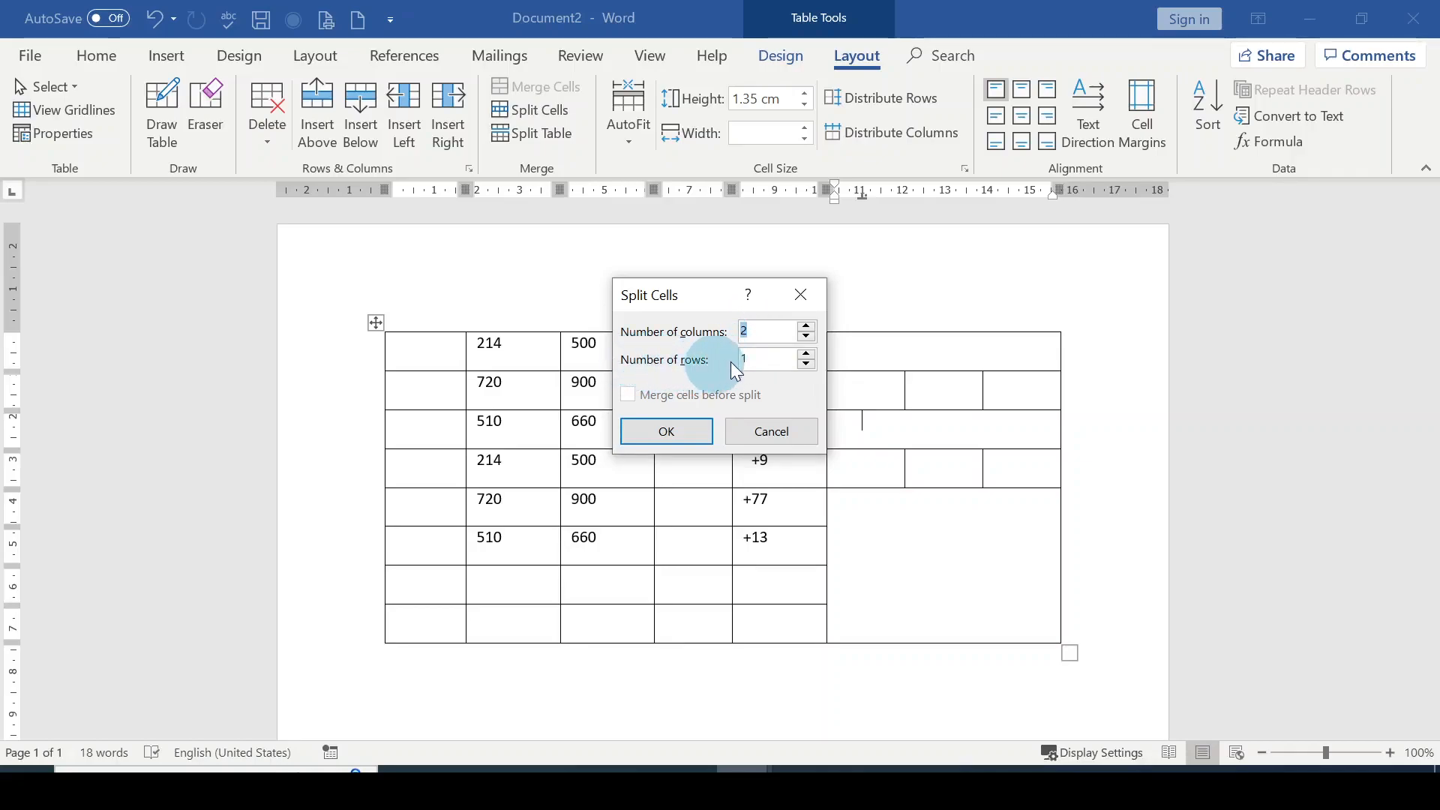
{"action": "left_click", "coordinate": [807, 354]}
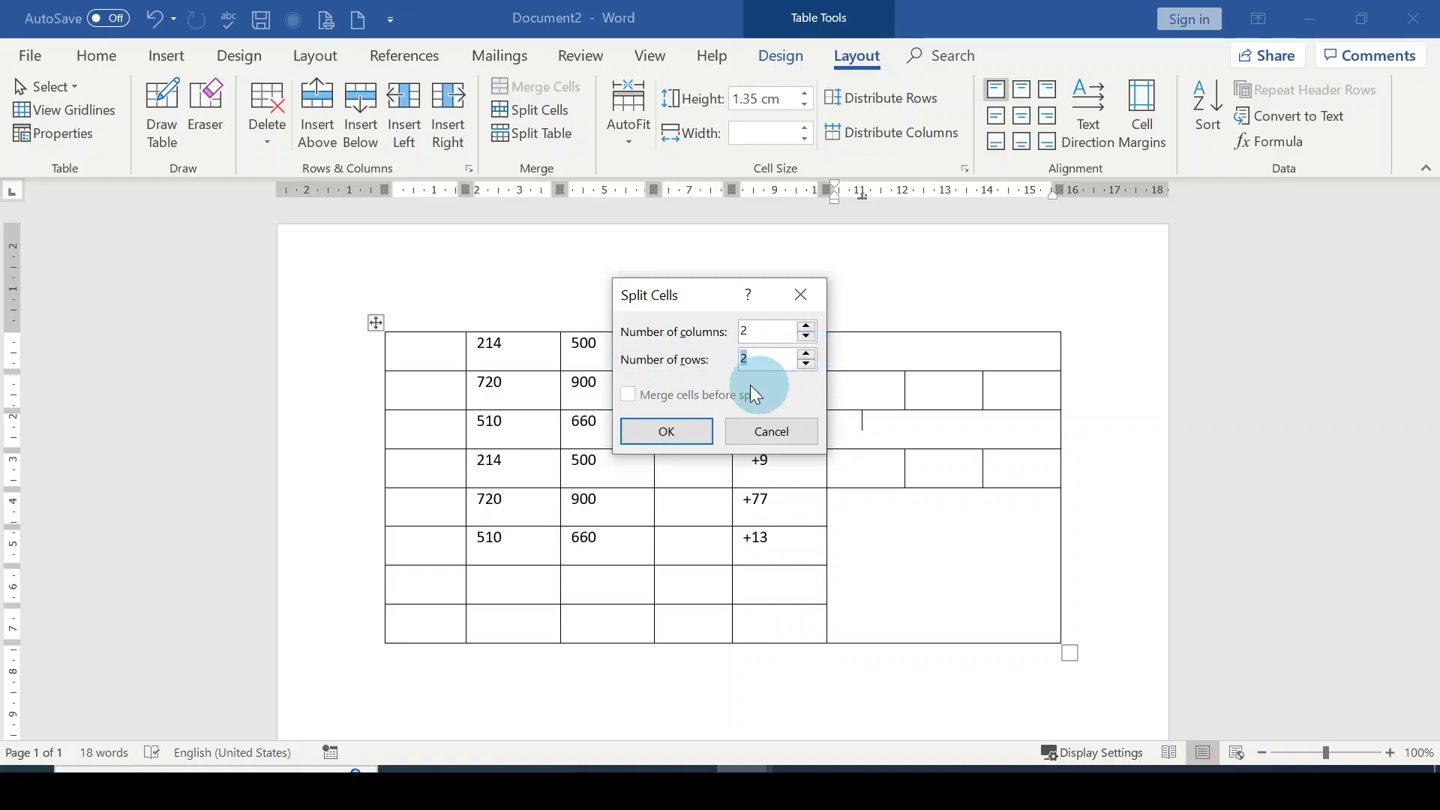
{"action": "left_click", "coordinate": [686, 432]}
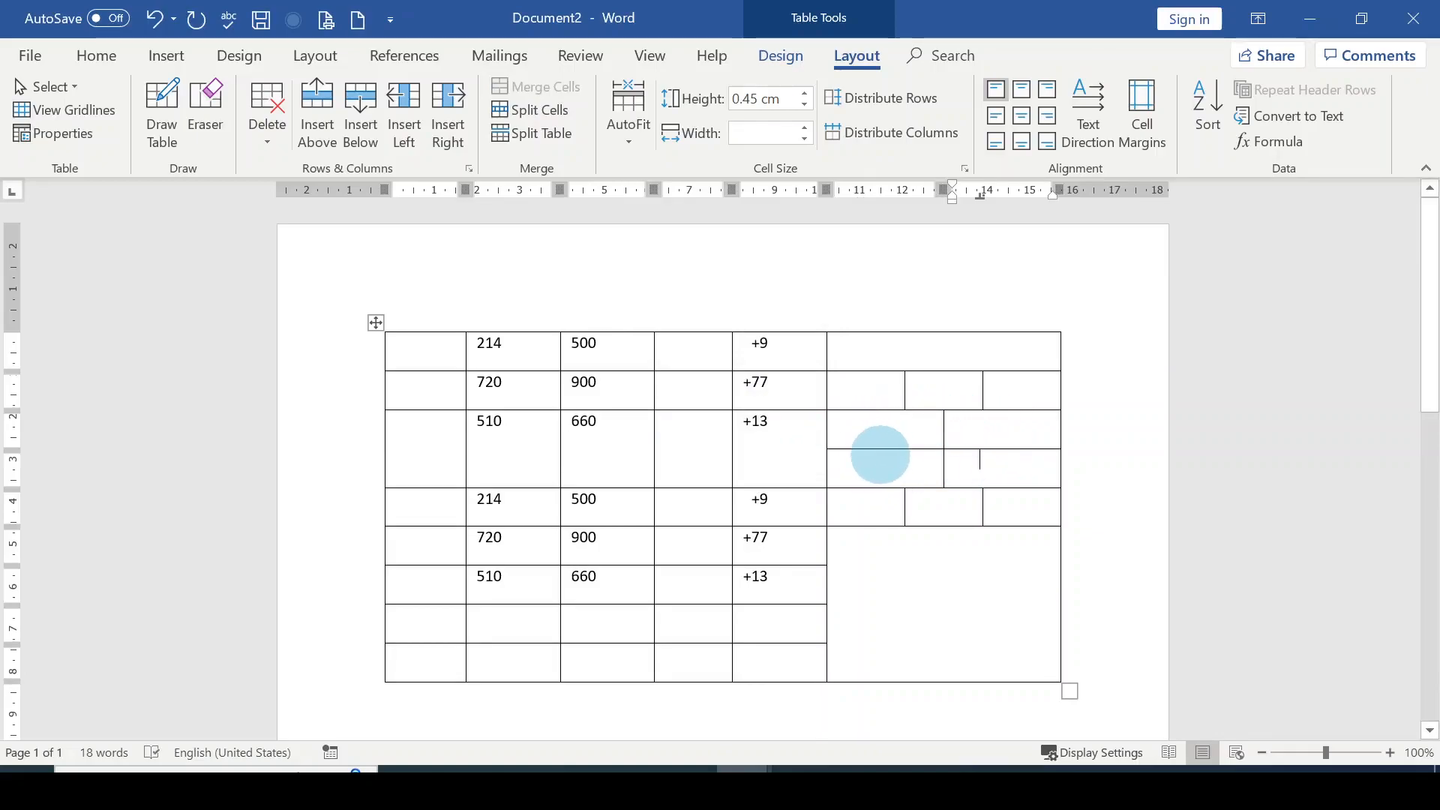
{"action": "left_click", "coordinate": [855, 438]}
{"action": "left_click_drag", "start_coordinate": [955, 460], "coordinate": [1006, 488]}
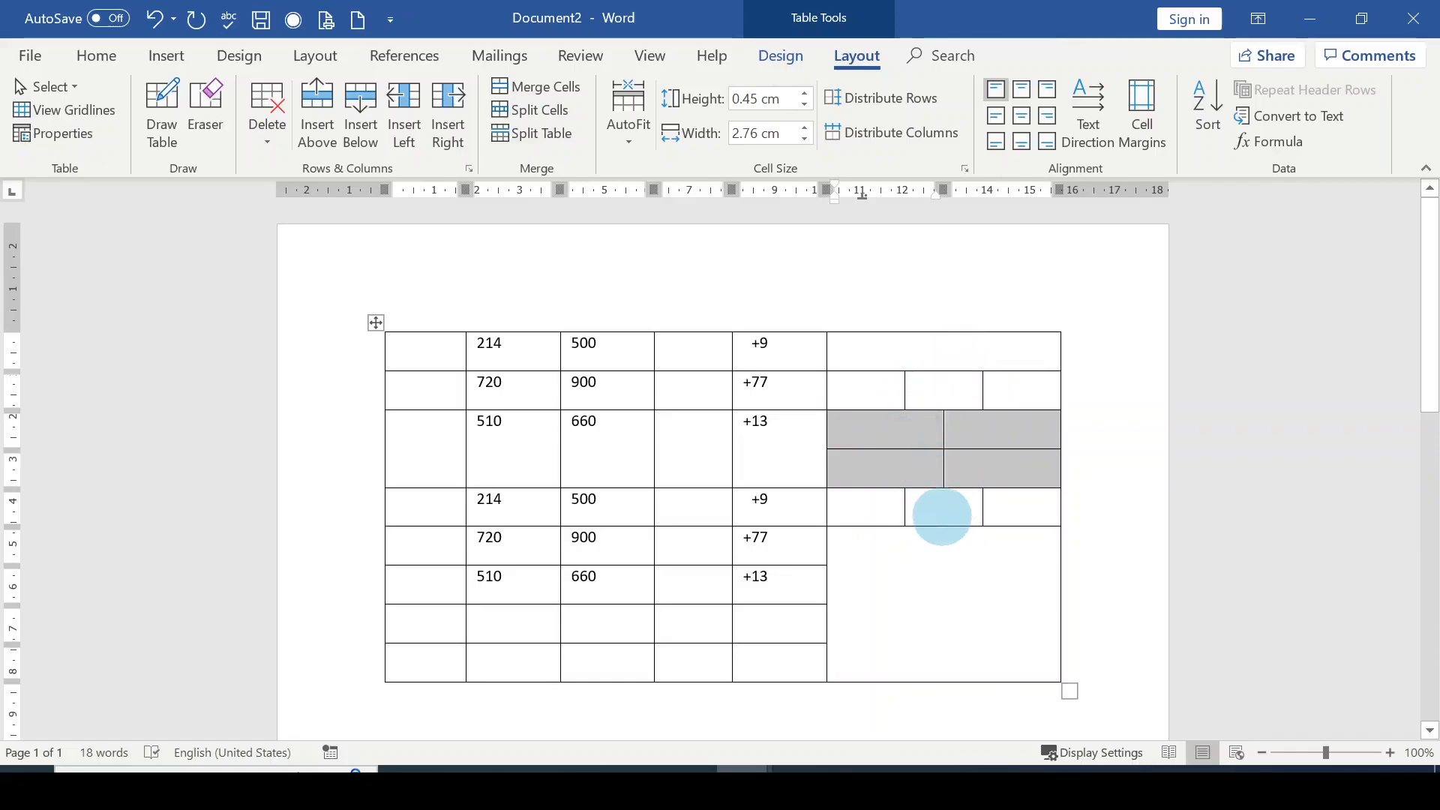
{"action": "left_click", "coordinate": [999, 620]}
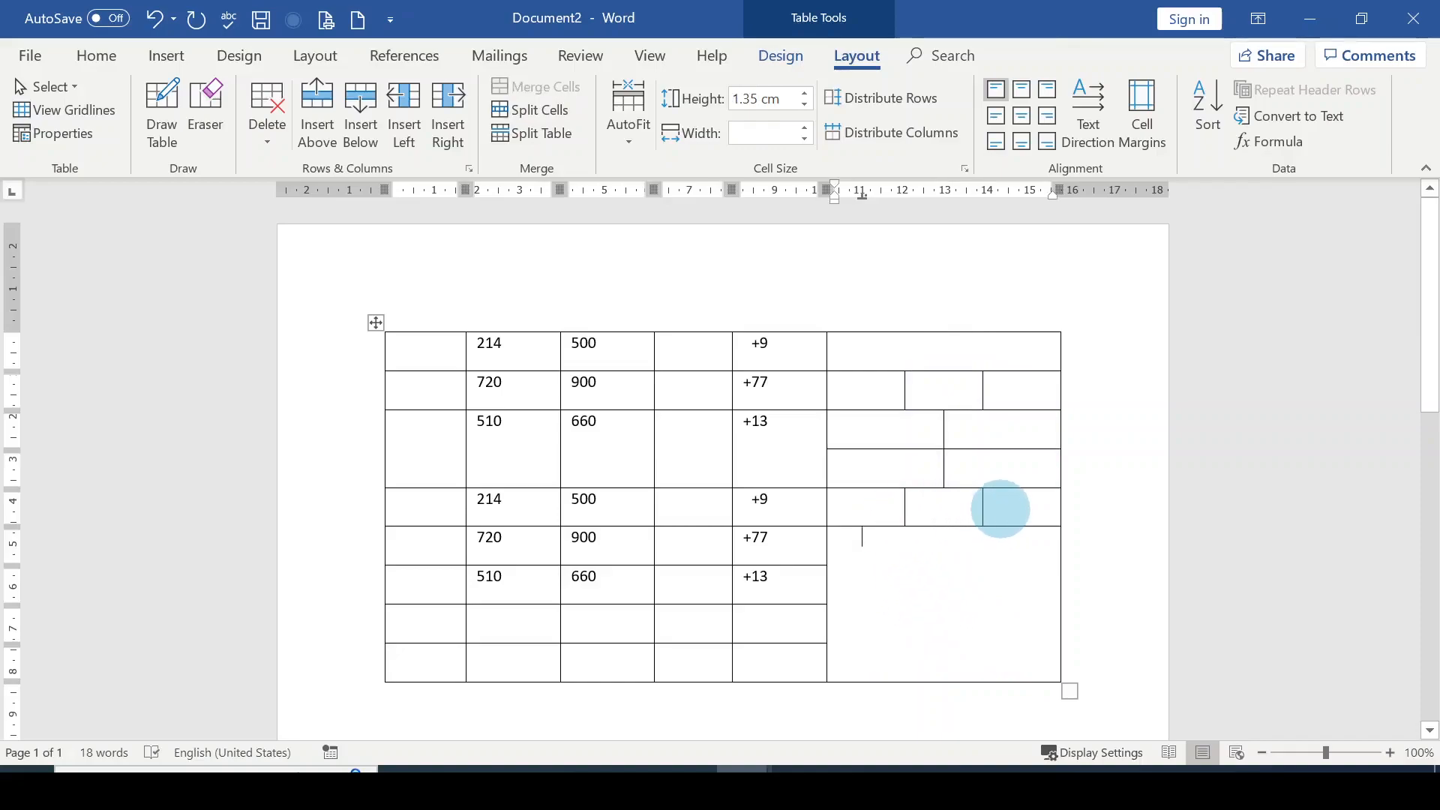
Split the large merged blank cell beside the table's lower rows into 3 columns and 4 rows
{"action": "left_click", "coordinate": [999, 577]}
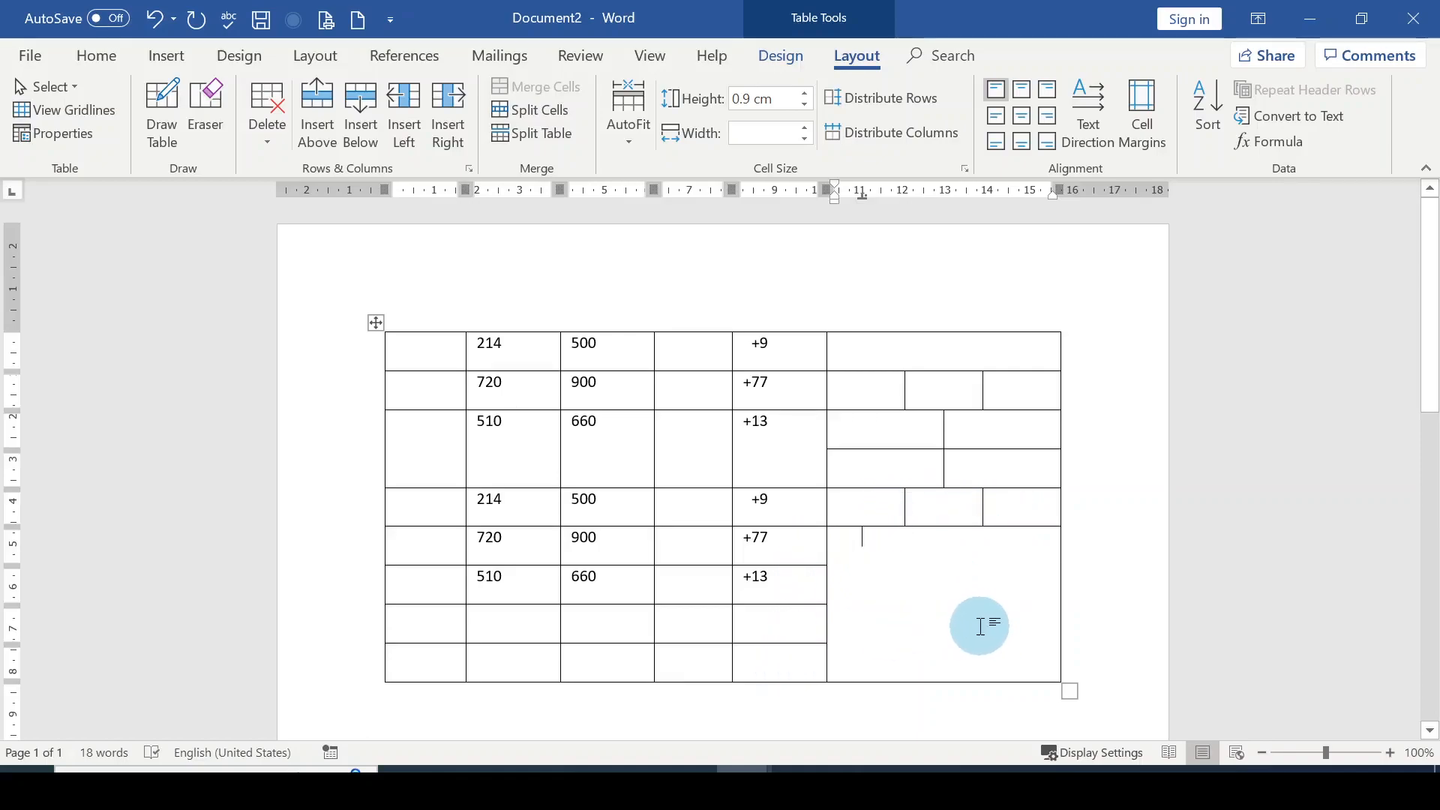
{"action": "left_click", "coordinate": [546, 117]}
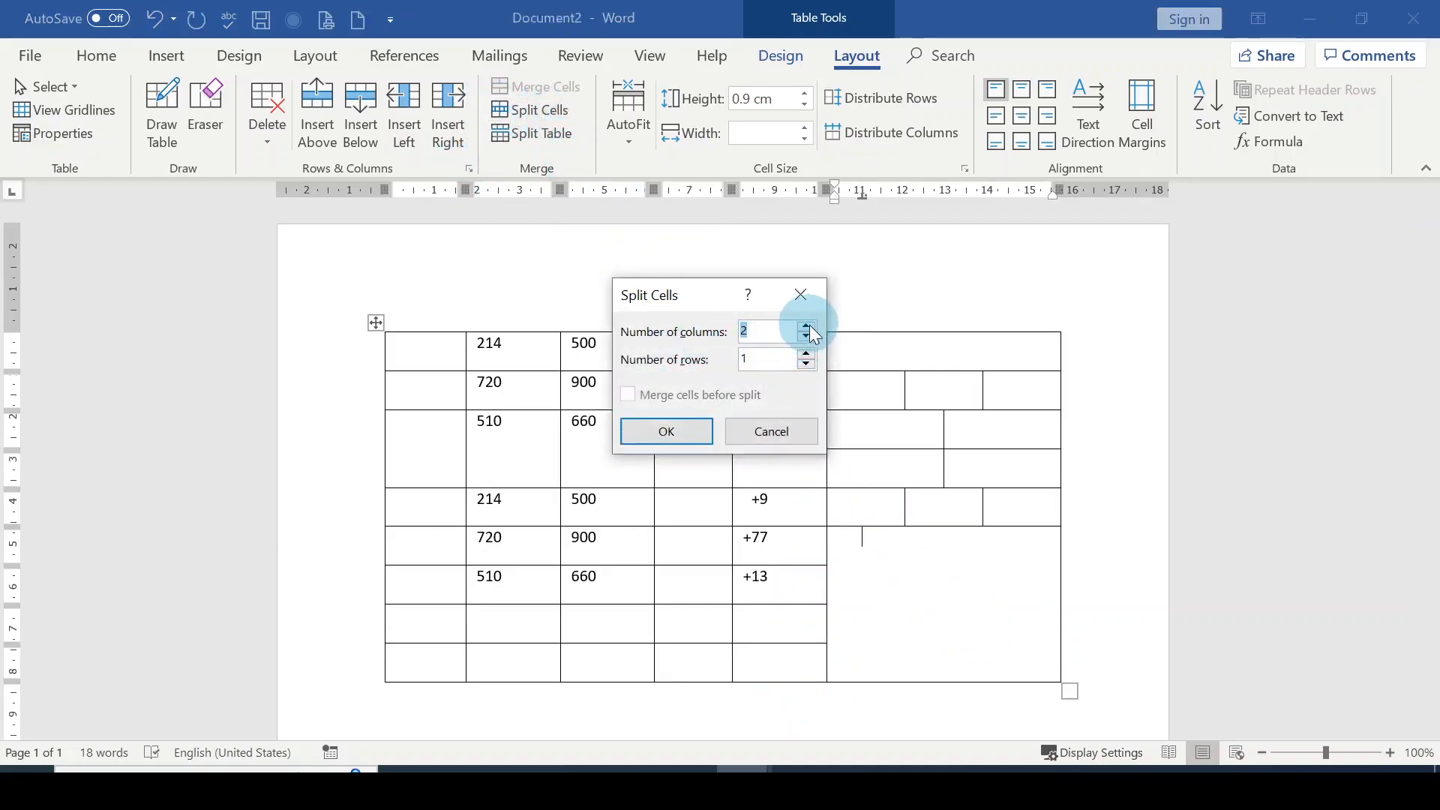
{"action": "triple_click", "coordinate": [807, 354]}
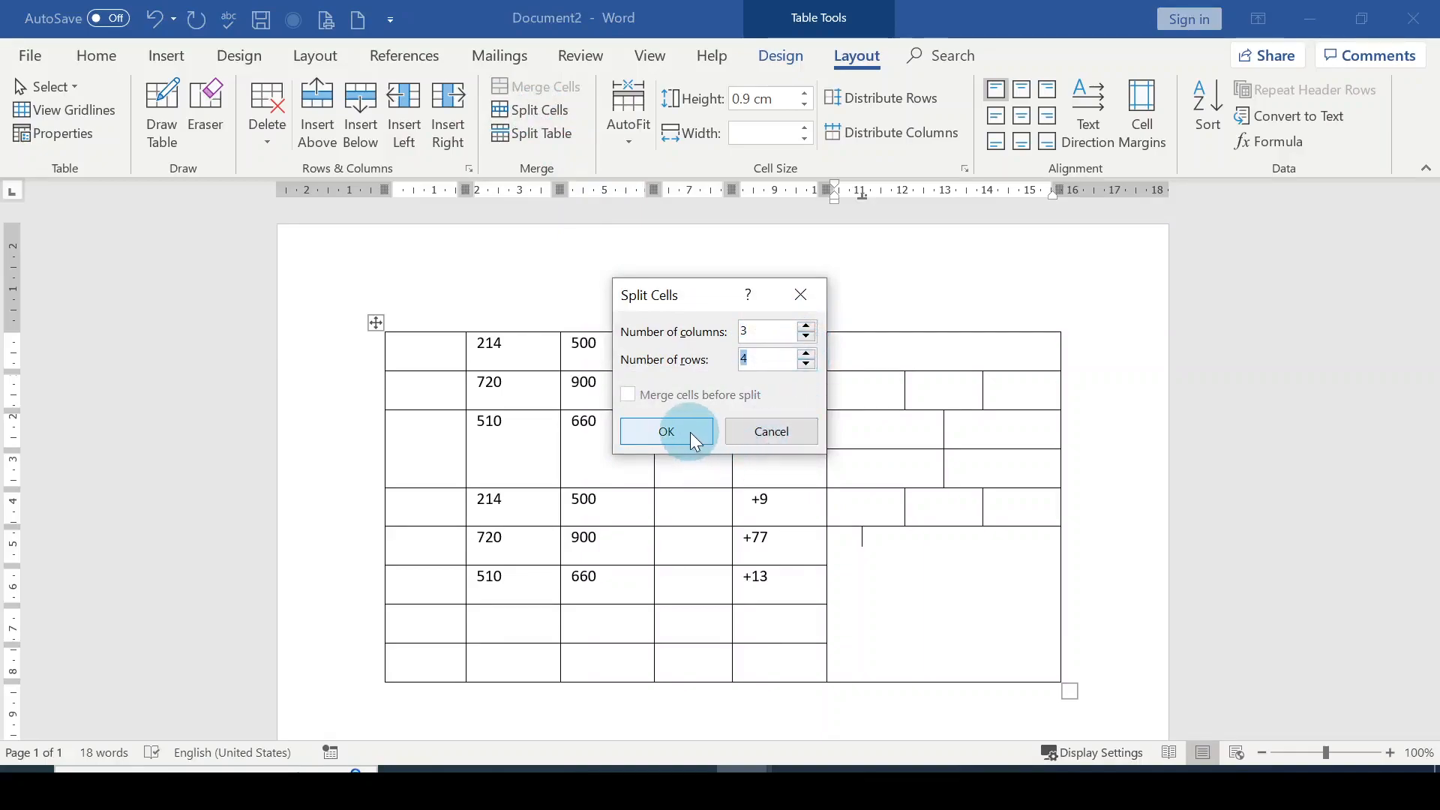
{"action": "left_click", "coordinate": [667, 431]}
{"action": "left_click", "coordinate": [1012, 629]}
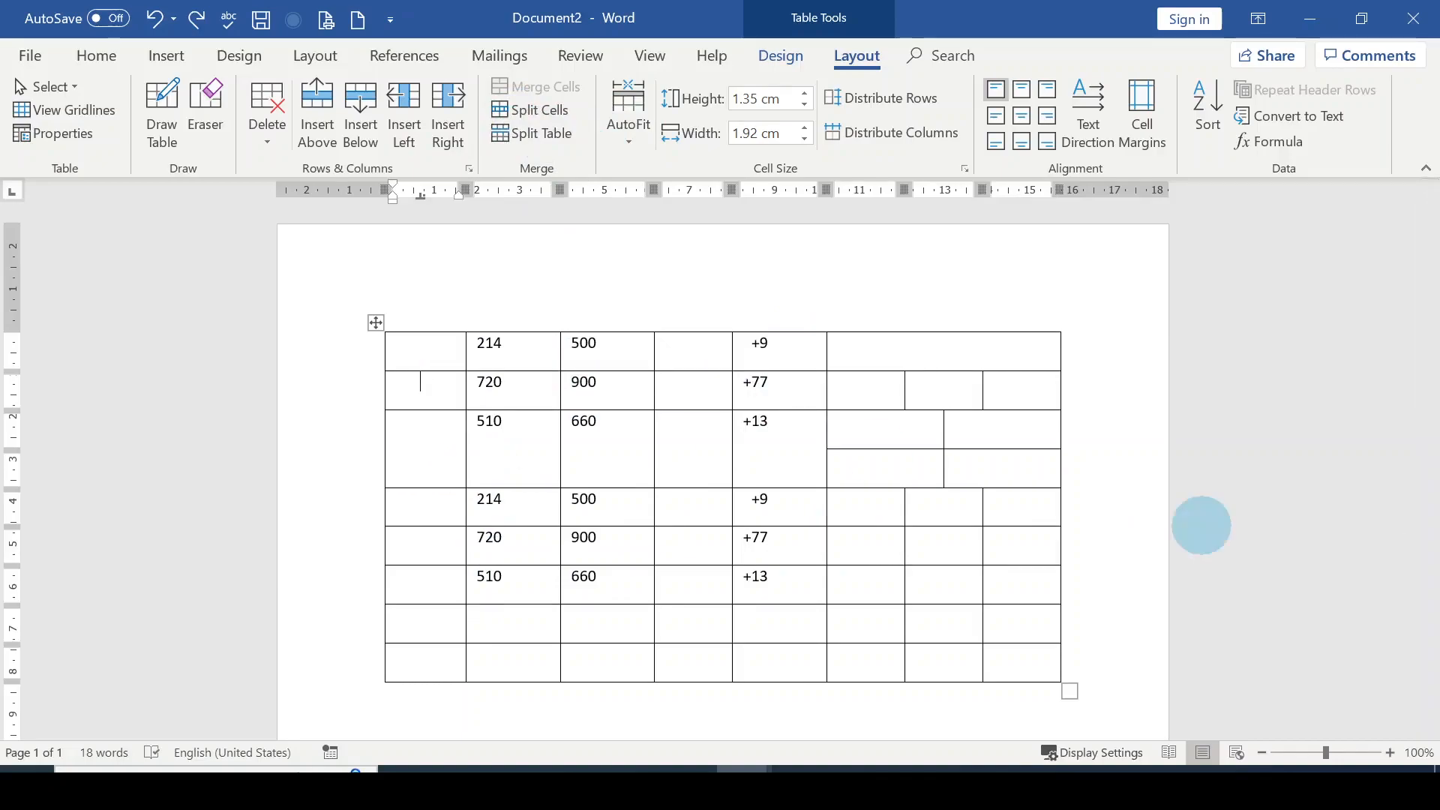
Split the table in two starting at the second row containing 214, and undo the split
{"action": "left_click", "coordinate": [412, 506]}
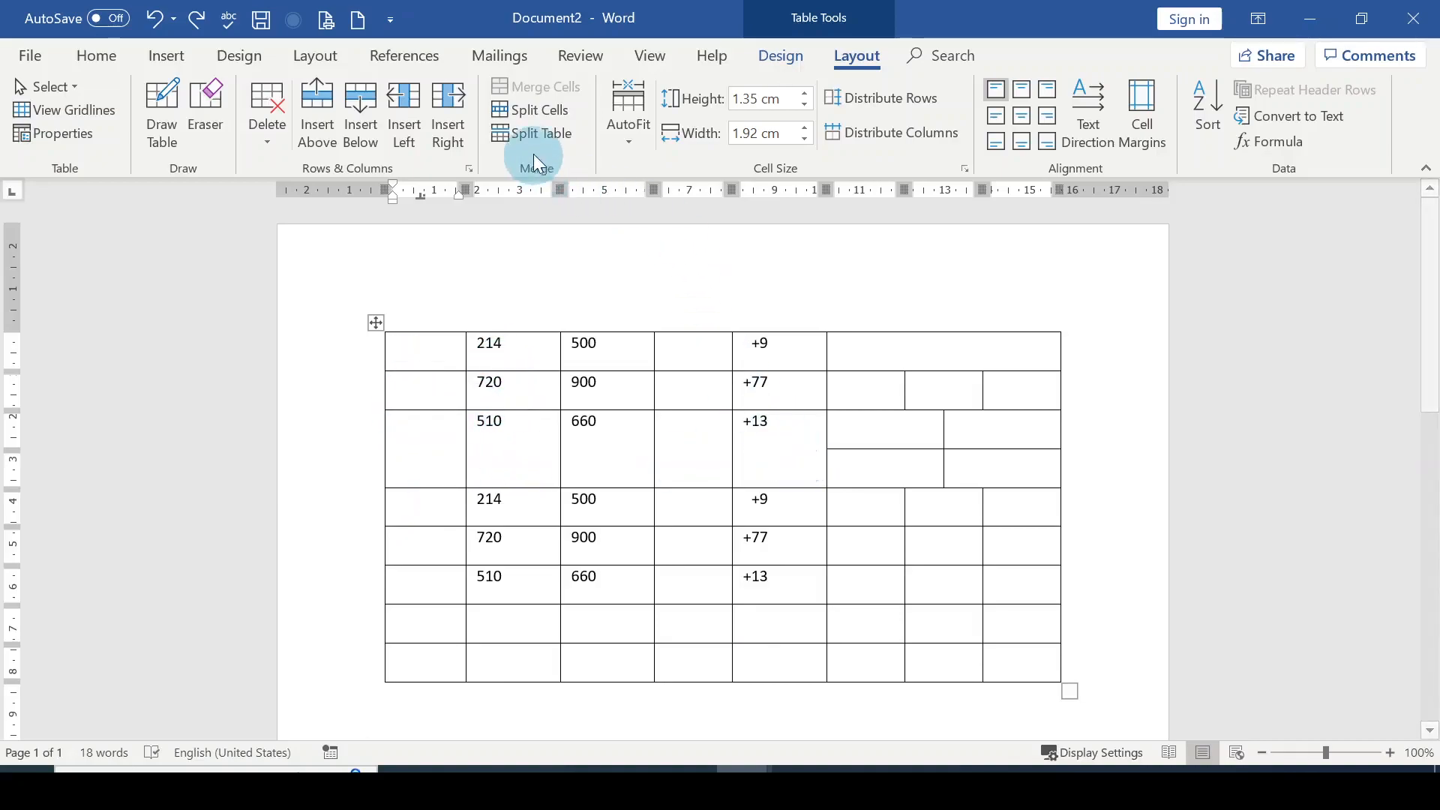
{"action": "left_click", "coordinate": [529, 135]}
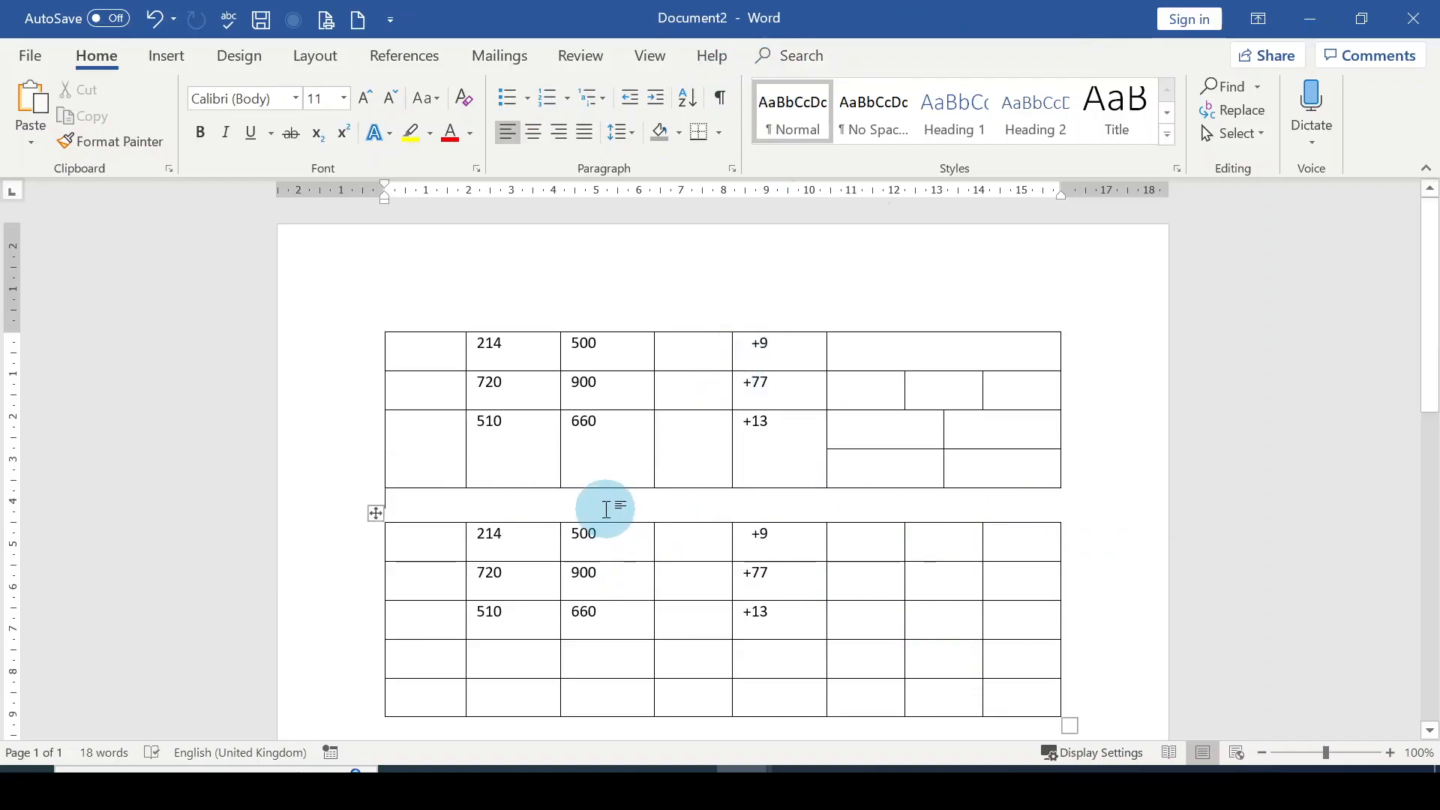
{"action": "left_click", "coordinate": [156, 21]}
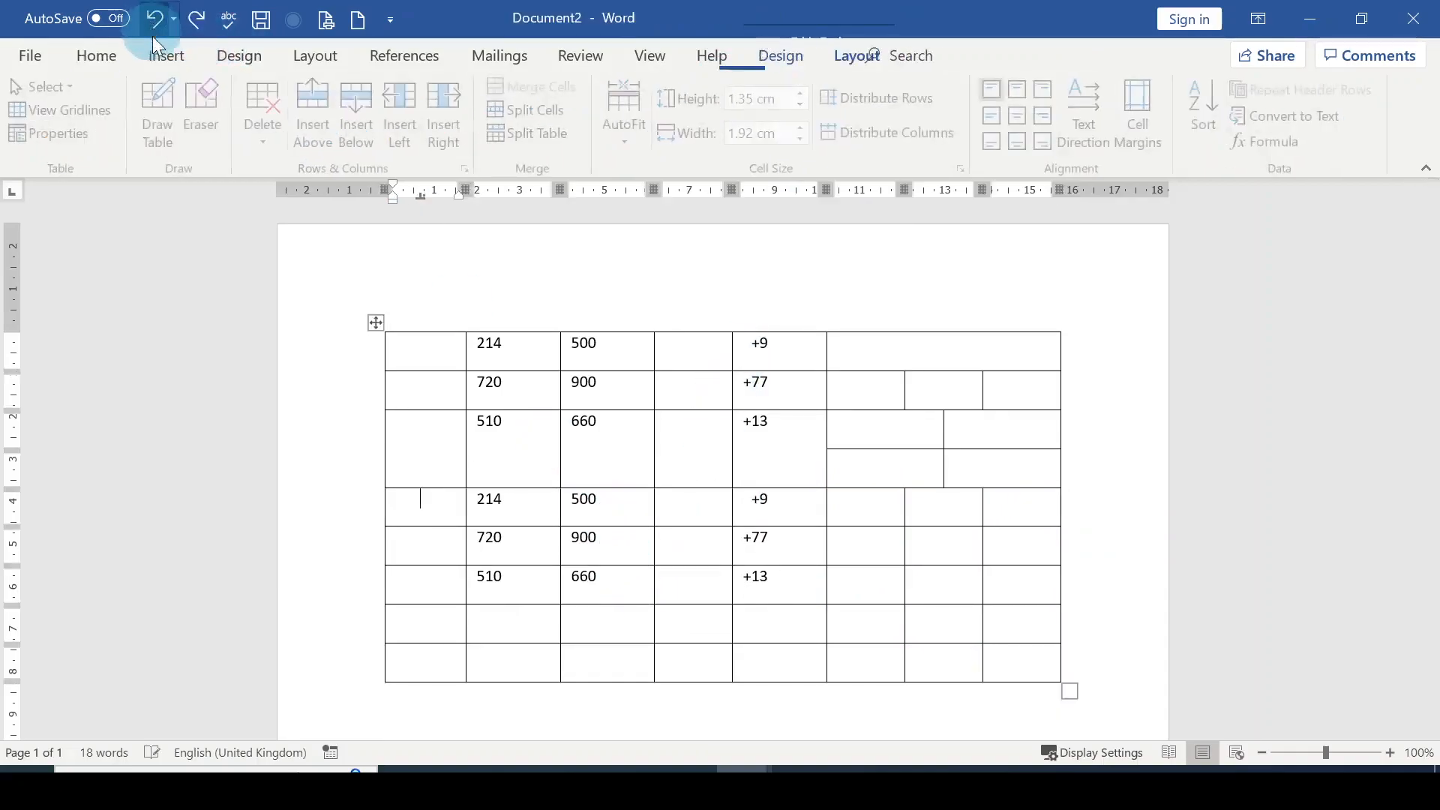
Delete the blank columns to the right of the column containing +9, +77 and +13
{"action": "left_click", "coordinate": [864, 339]}
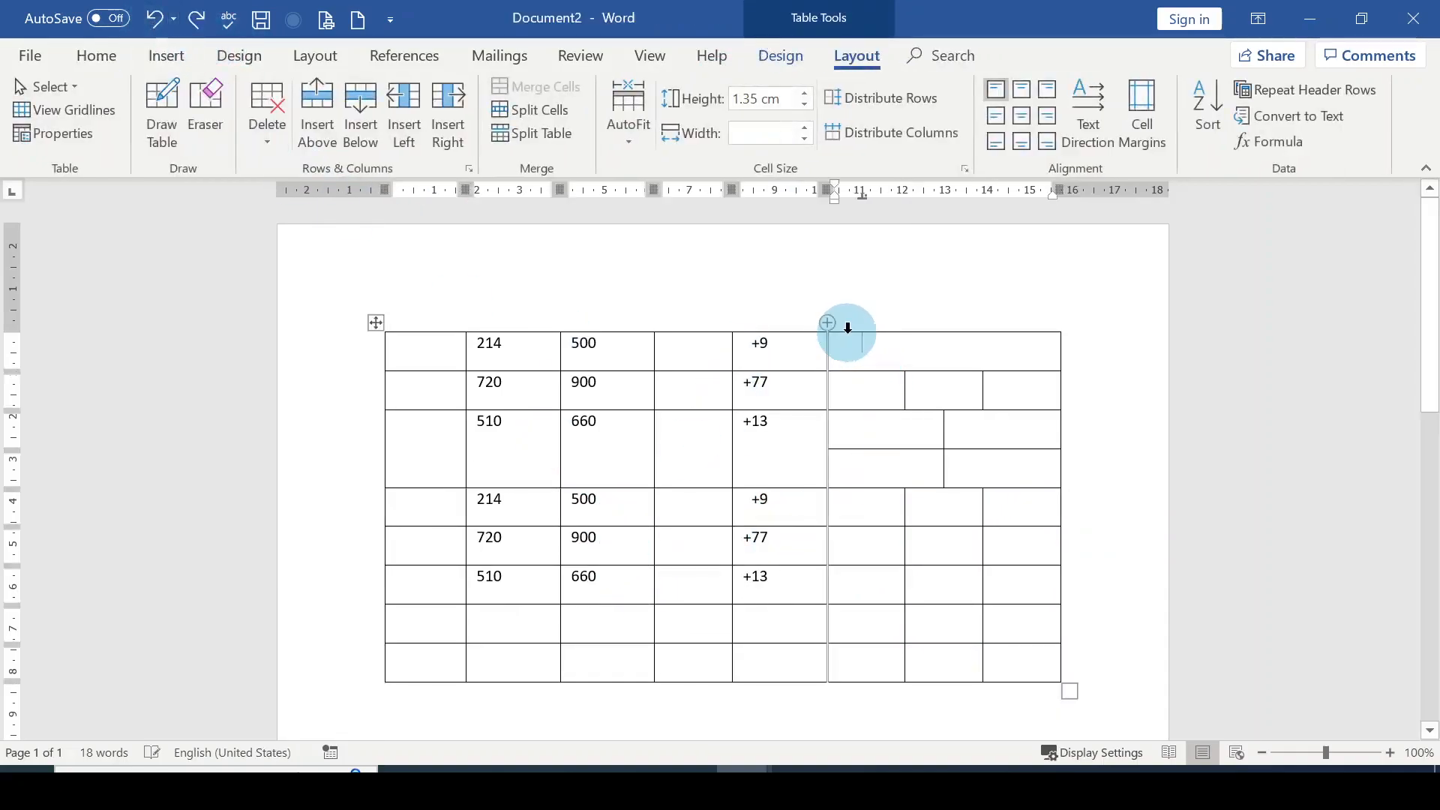
{"action": "left_click", "coordinate": [851, 325]}
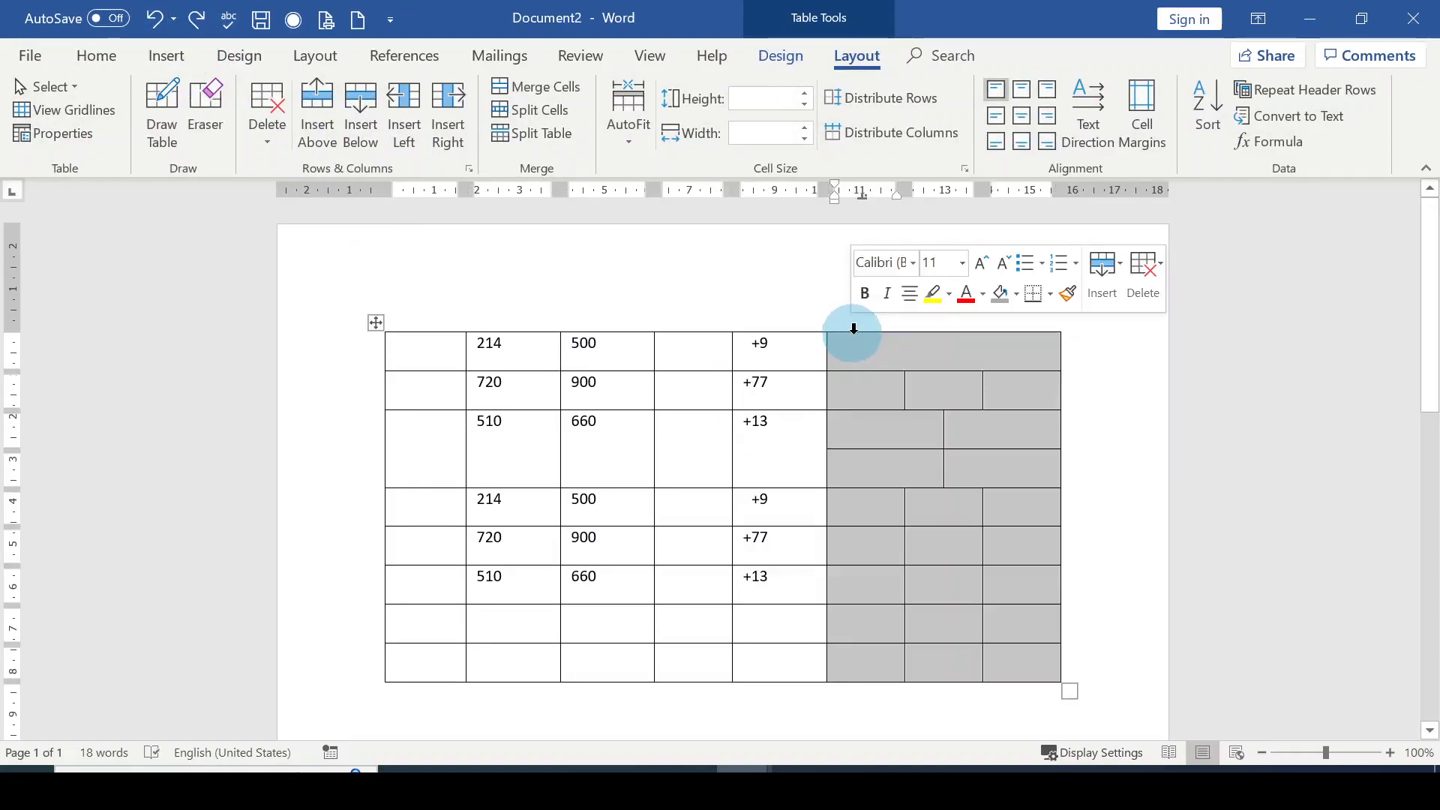
{"action": "right_click", "coordinate": [897, 429]}
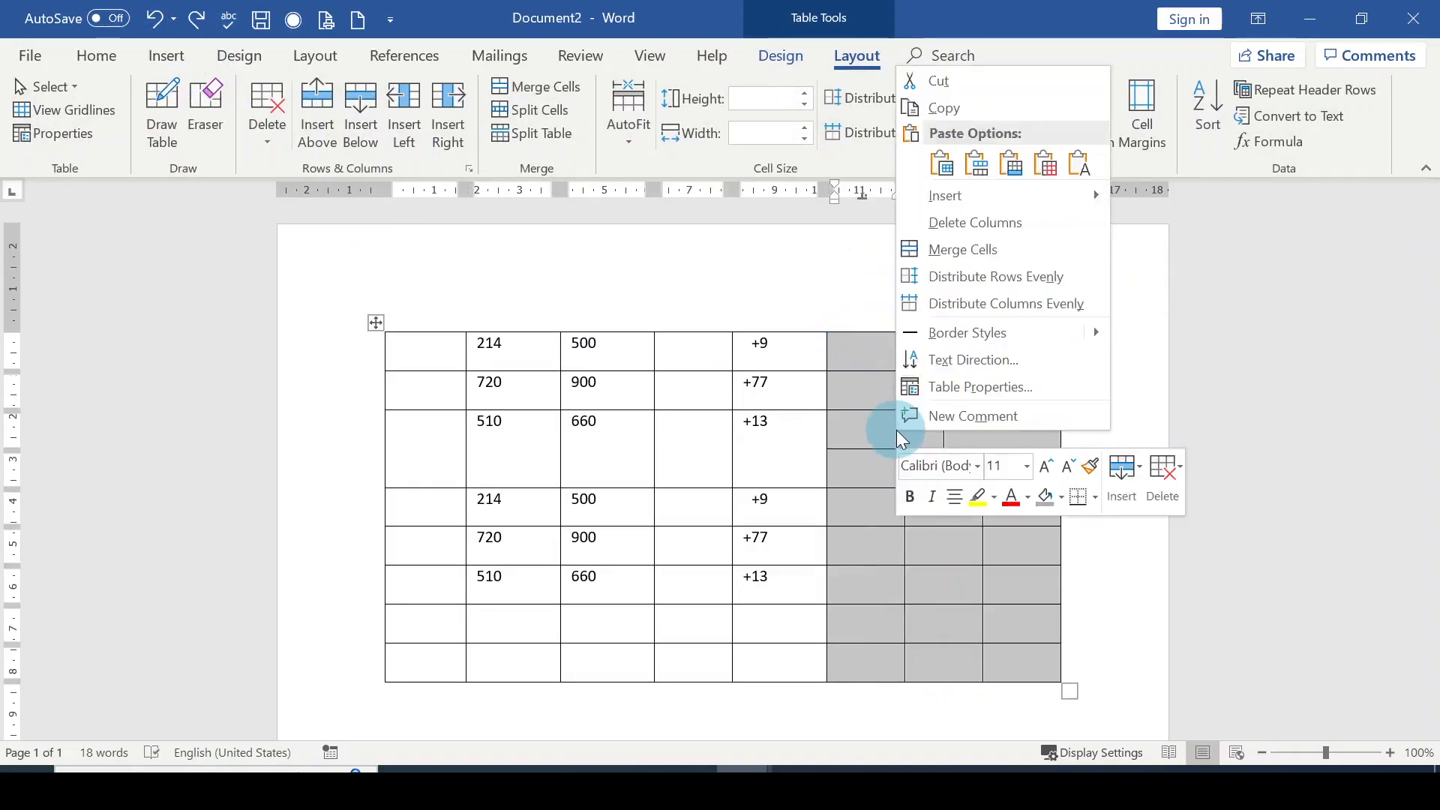
{"action": "left_click", "coordinate": [979, 222]}
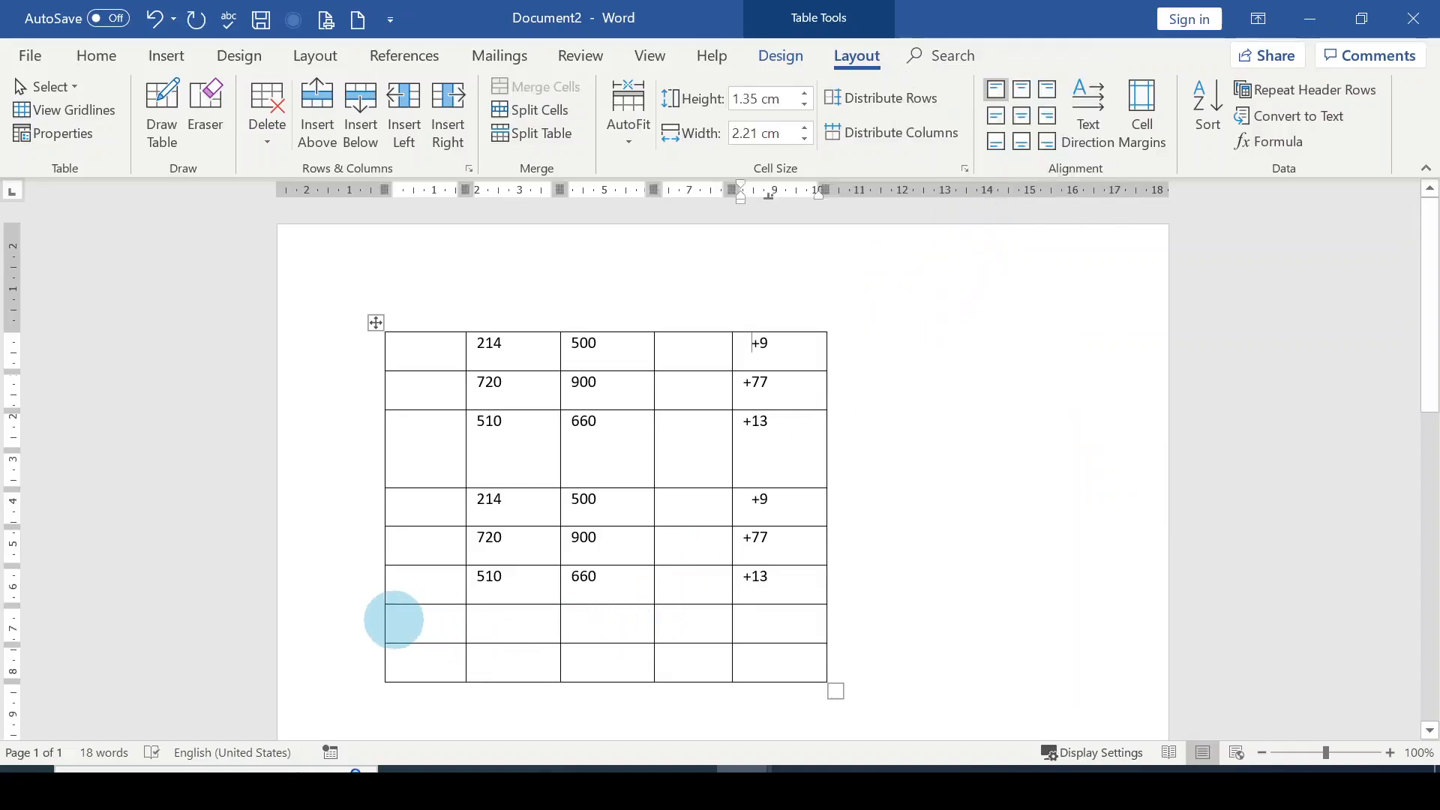
Delete the two blank rows at the end of the table using the Delete entire row option
{"action": "left_click_drag", "start_coordinate": [389, 622], "coordinate": [781, 660]}
{"action": "right_click", "coordinate": [588, 630]}
{"action": "left_click", "coordinate": [661, 450]}
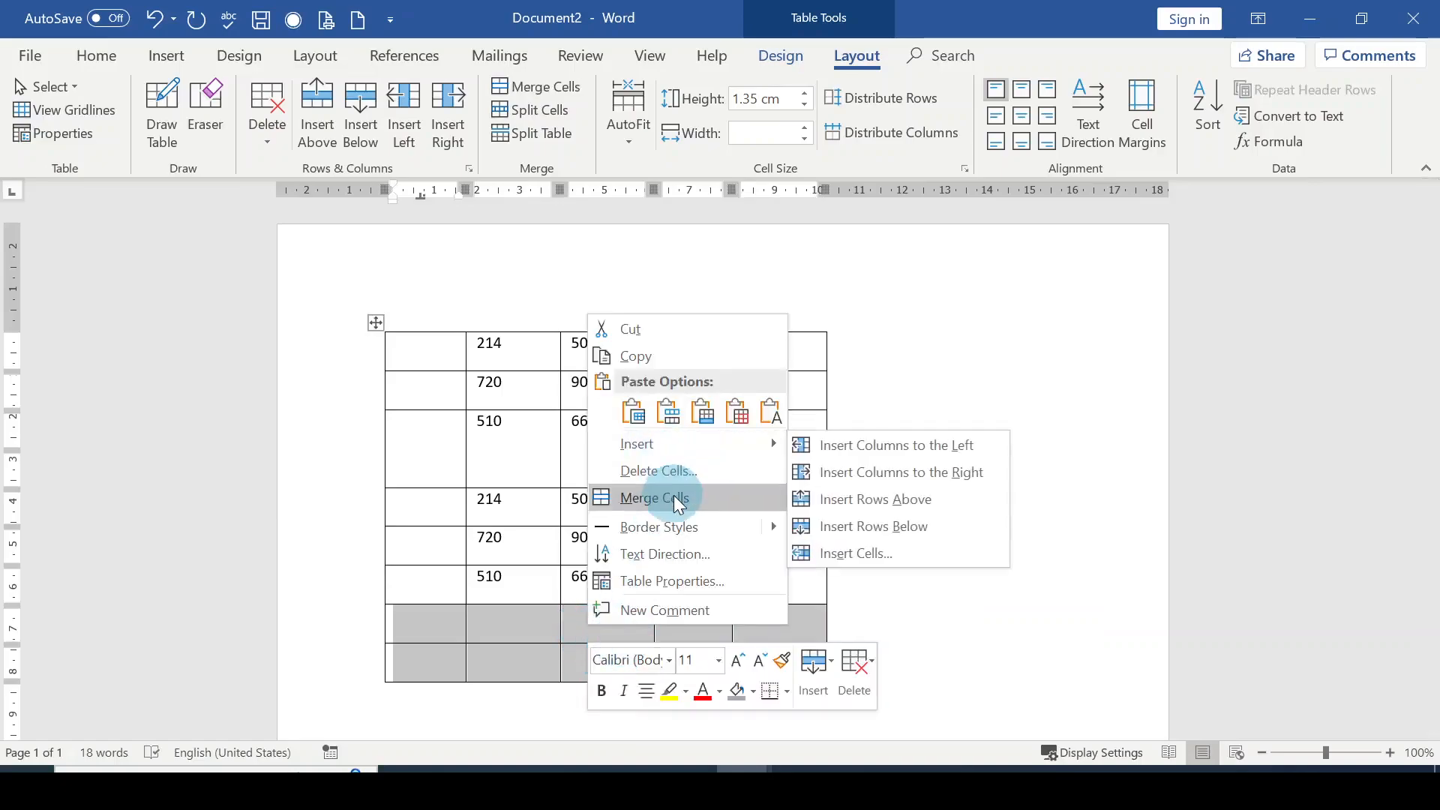
{"action": "left_click", "coordinate": [659, 470]}
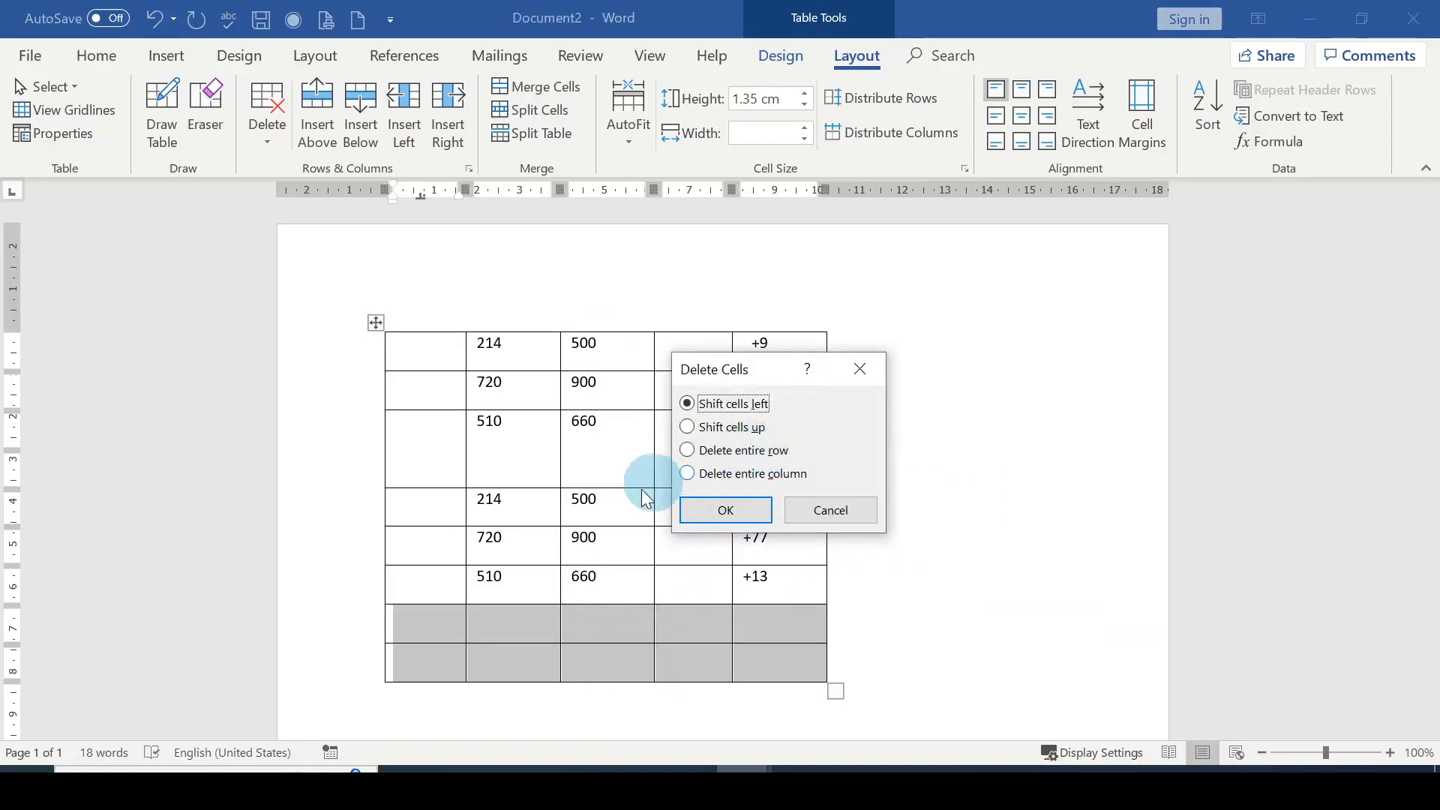
{"action": "left_click", "coordinate": [708, 451]}
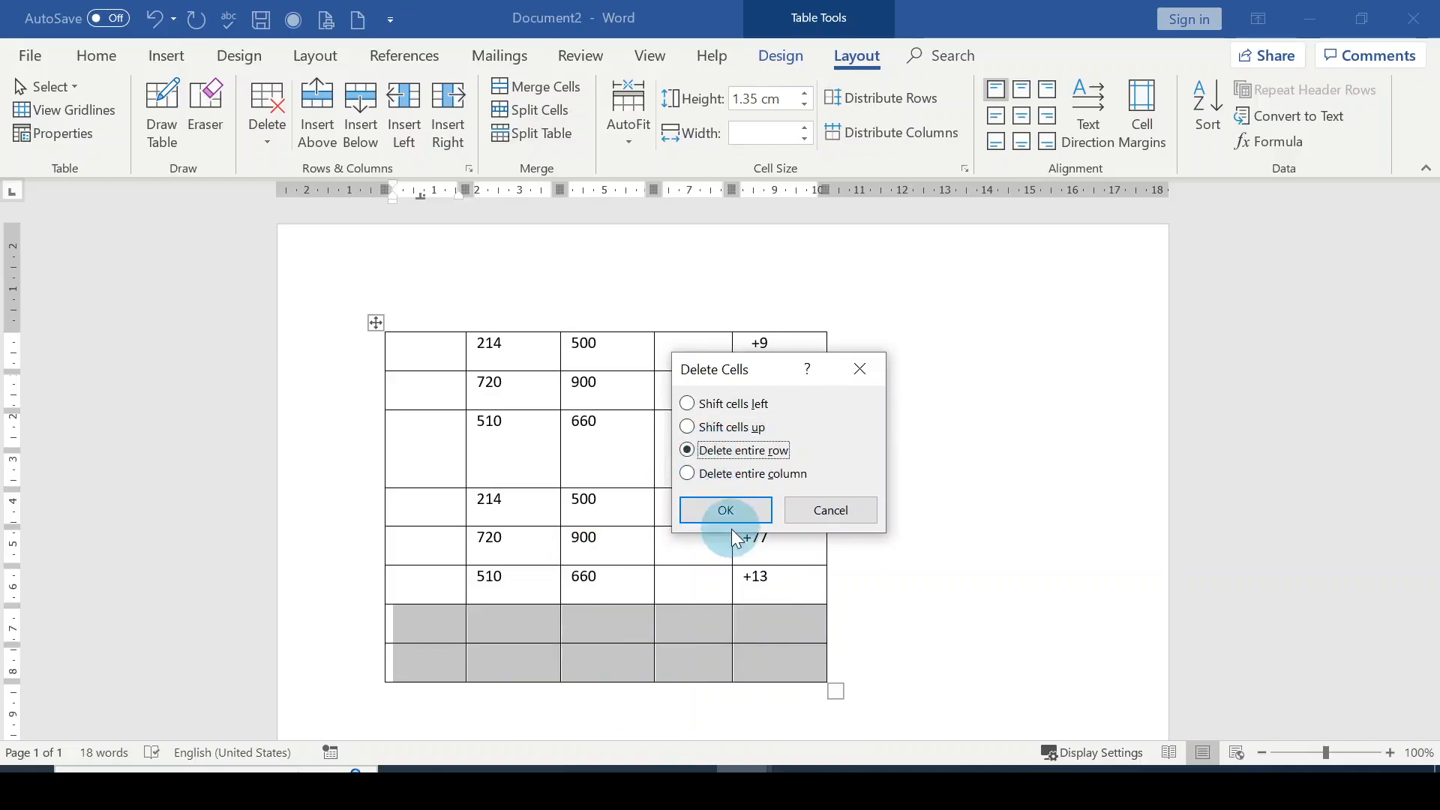
{"action": "left_click", "coordinate": [730, 513]}
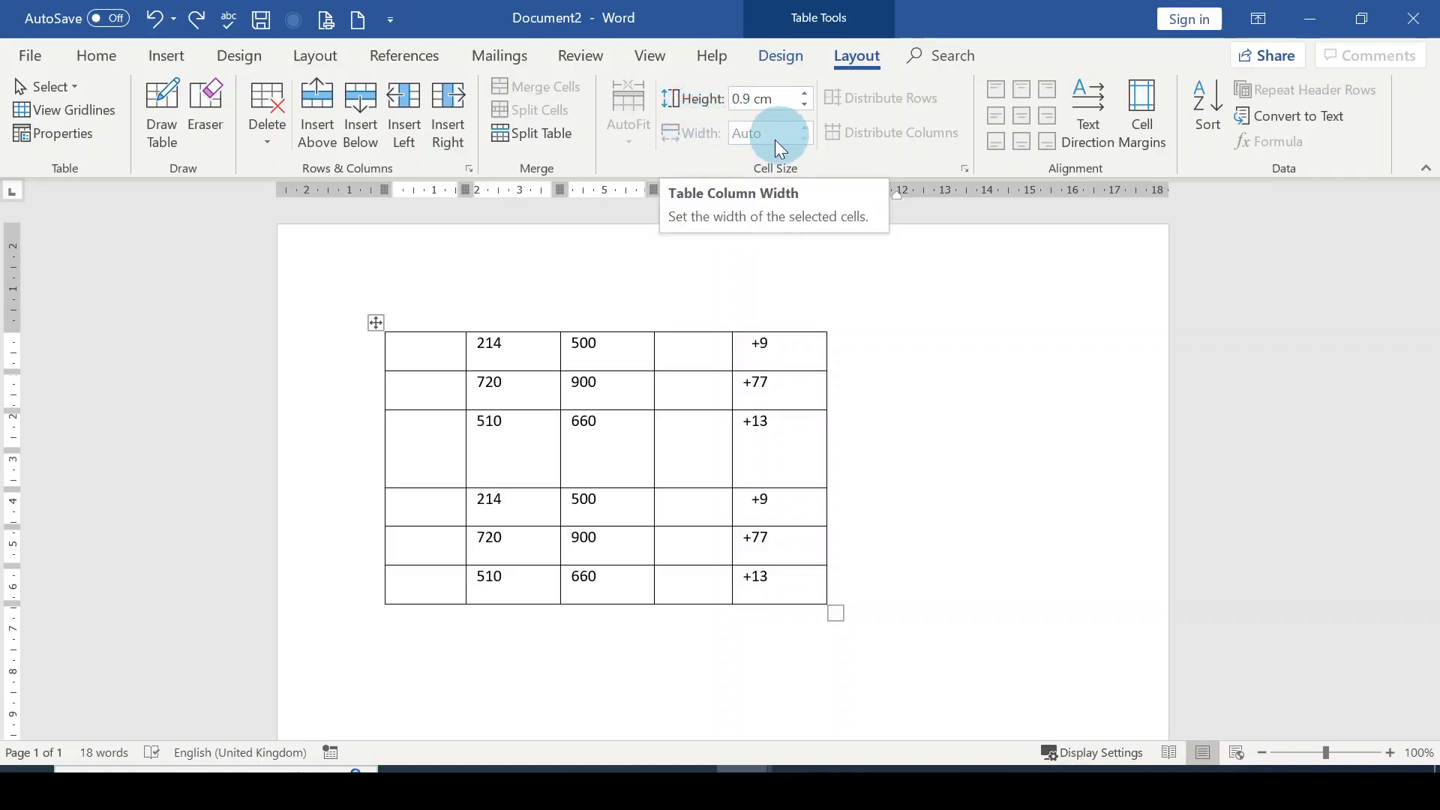
Set the height of the table's first row to 1.5 cm
{"action": "left_click_drag", "start_coordinate": [440, 347], "coordinate": [765, 337]}
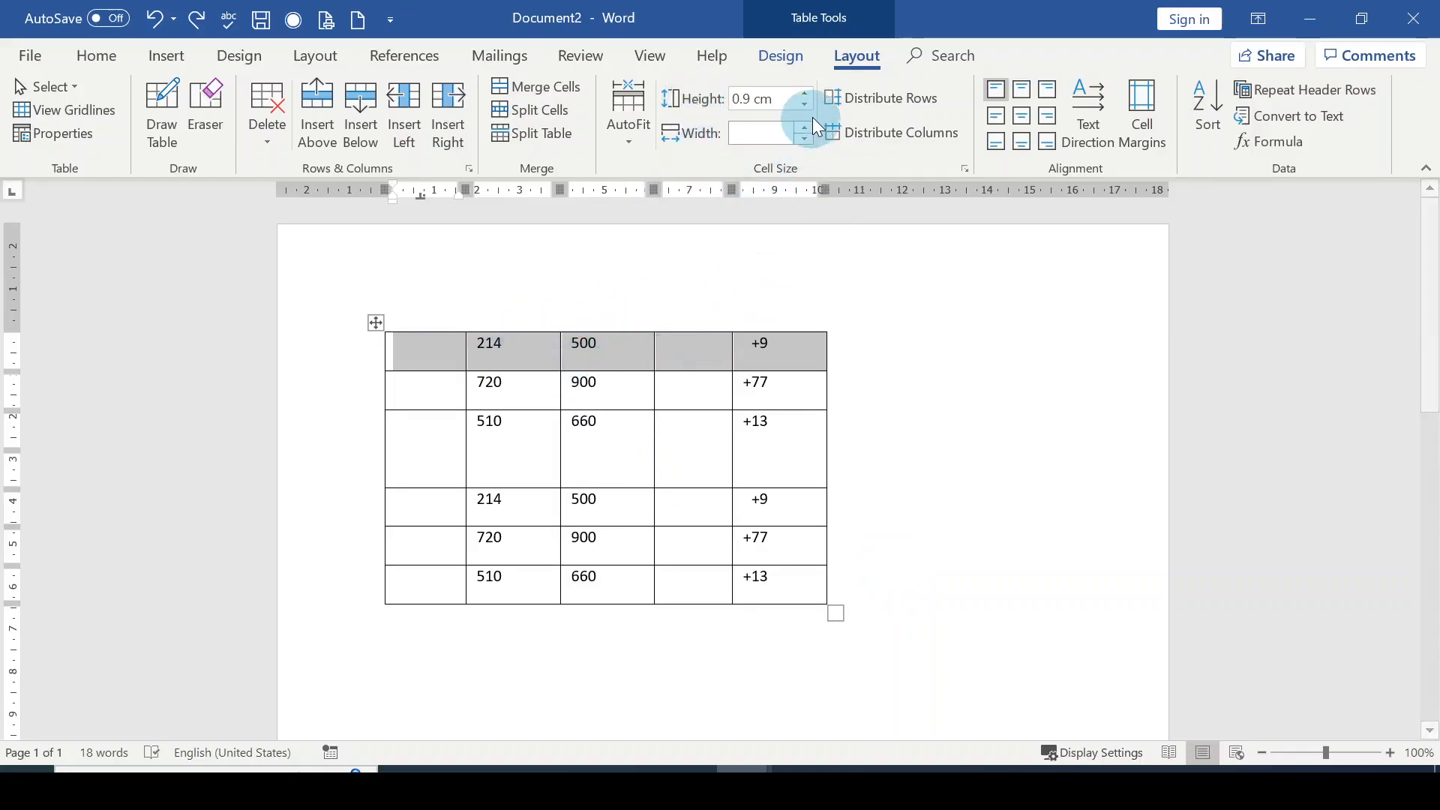
{"action": "left_click", "coordinate": [804, 93]}
{"action": "left_click", "coordinate": [804, 92]}
{"action": "left_click", "coordinate": [805, 93]}
{"action": "left_click", "coordinate": [805, 93]}
{"action": "left_click", "coordinate": [805, 93]}
{"action": "left_click", "coordinate": [804, 93]}
{"action": "left_click", "coordinate": [495, 363]}
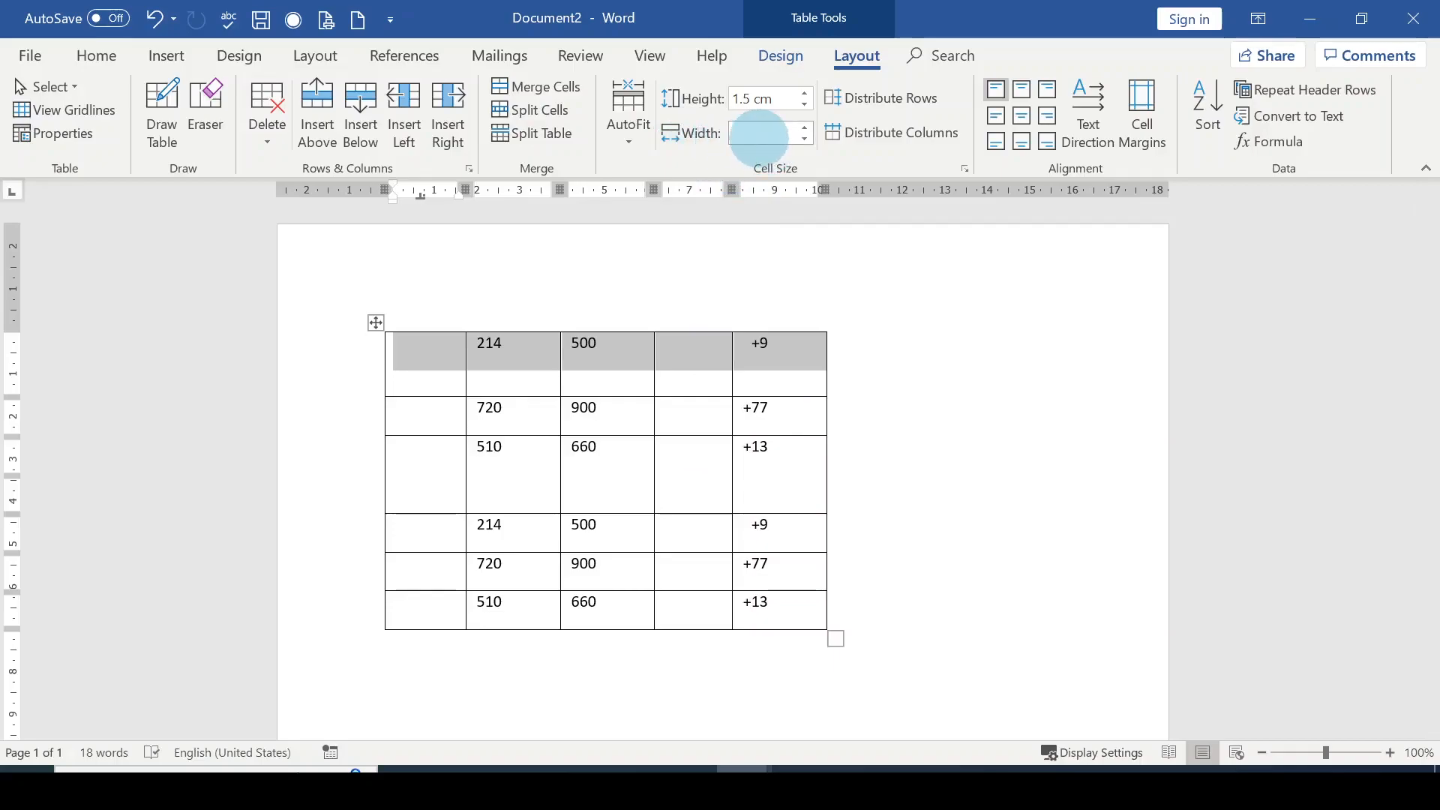
Set the width of the table's first column to 2.5 cm
{"action": "left_click", "coordinate": [422, 328]}
{"action": "left_click", "coordinate": [422, 327]}
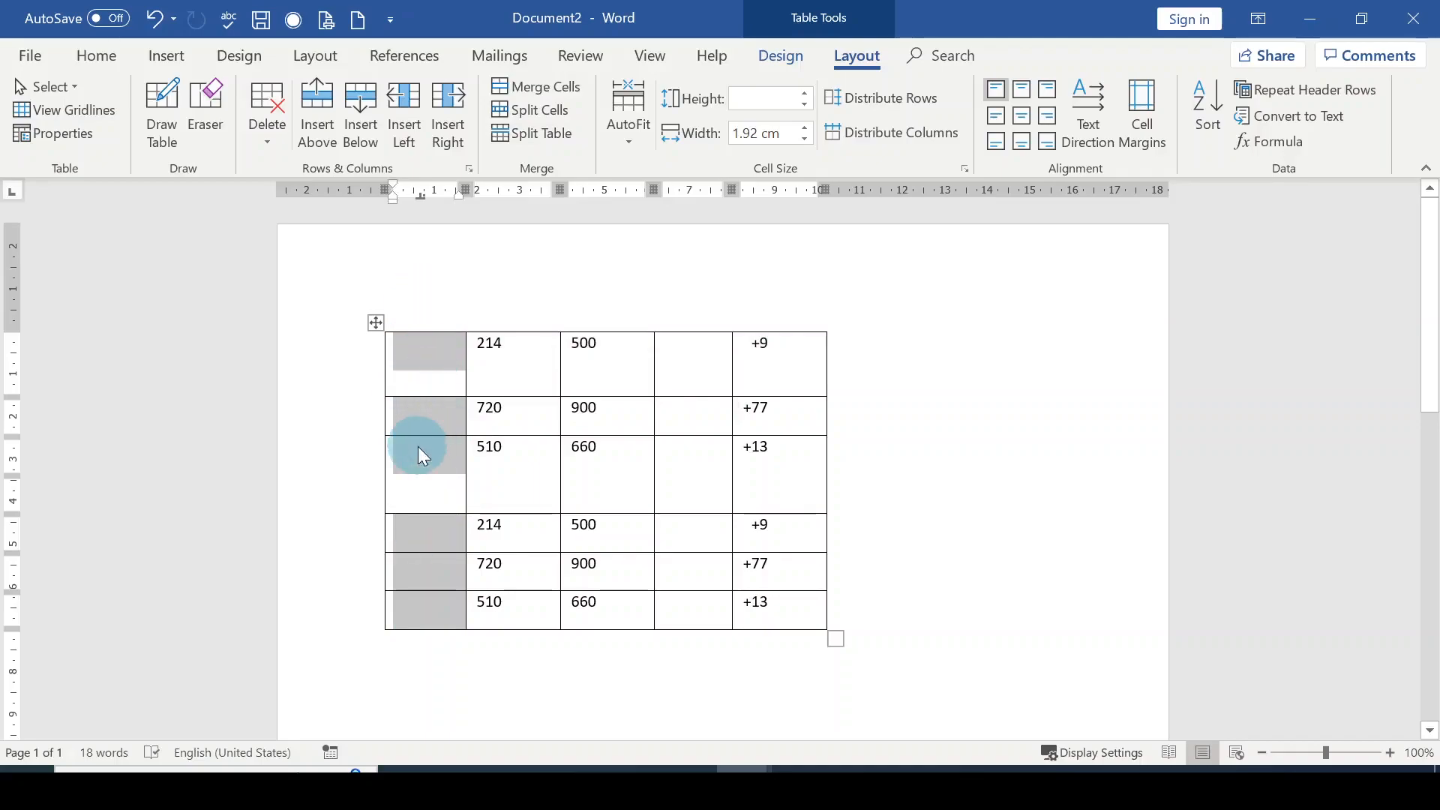
{"action": "left_click", "coordinate": [805, 130]}
{"action": "left_click", "coordinate": [805, 130]}
{"action": "left_click", "coordinate": [805, 130]}
{"action": "left_click", "coordinate": [805, 130]}
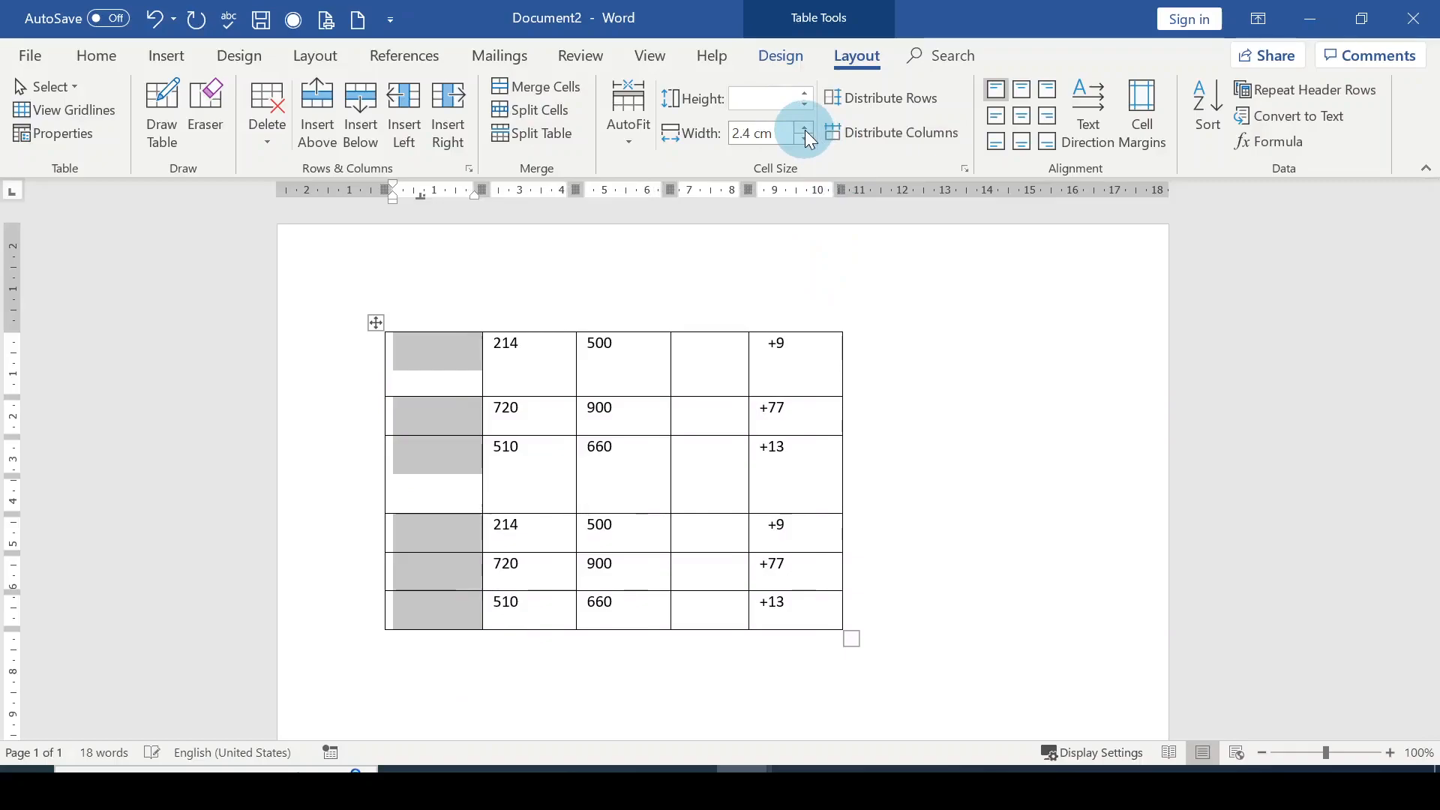
{"action": "left_click", "coordinate": [805, 130]}
{"action": "left_click", "coordinate": [910, 472]}
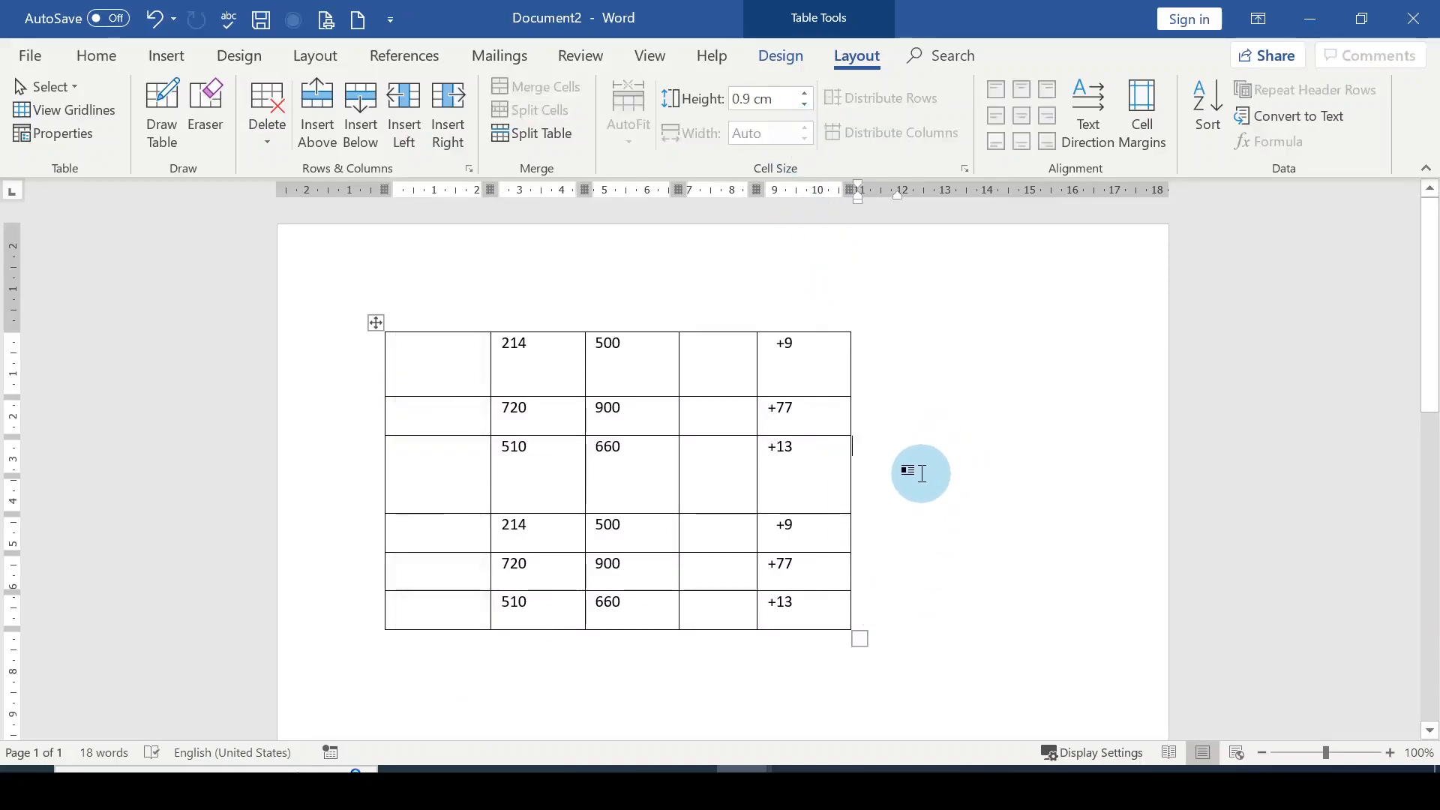
Widen the table's first column to about 4.24 cm by moving its right border
{"action": "left_click", "coordinate": [618, 384]}
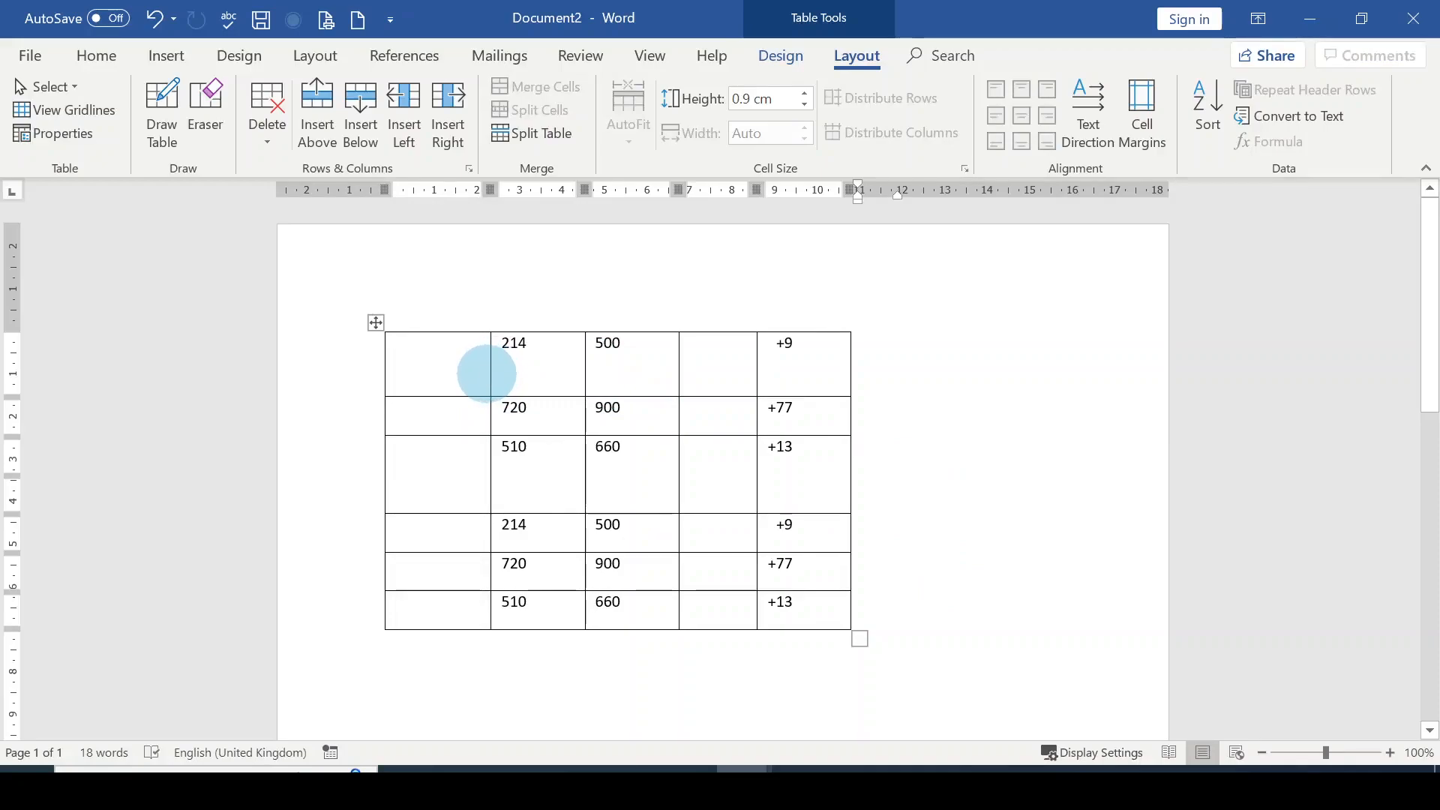
{"action": "left_click", "coordinate": [486, 373]}
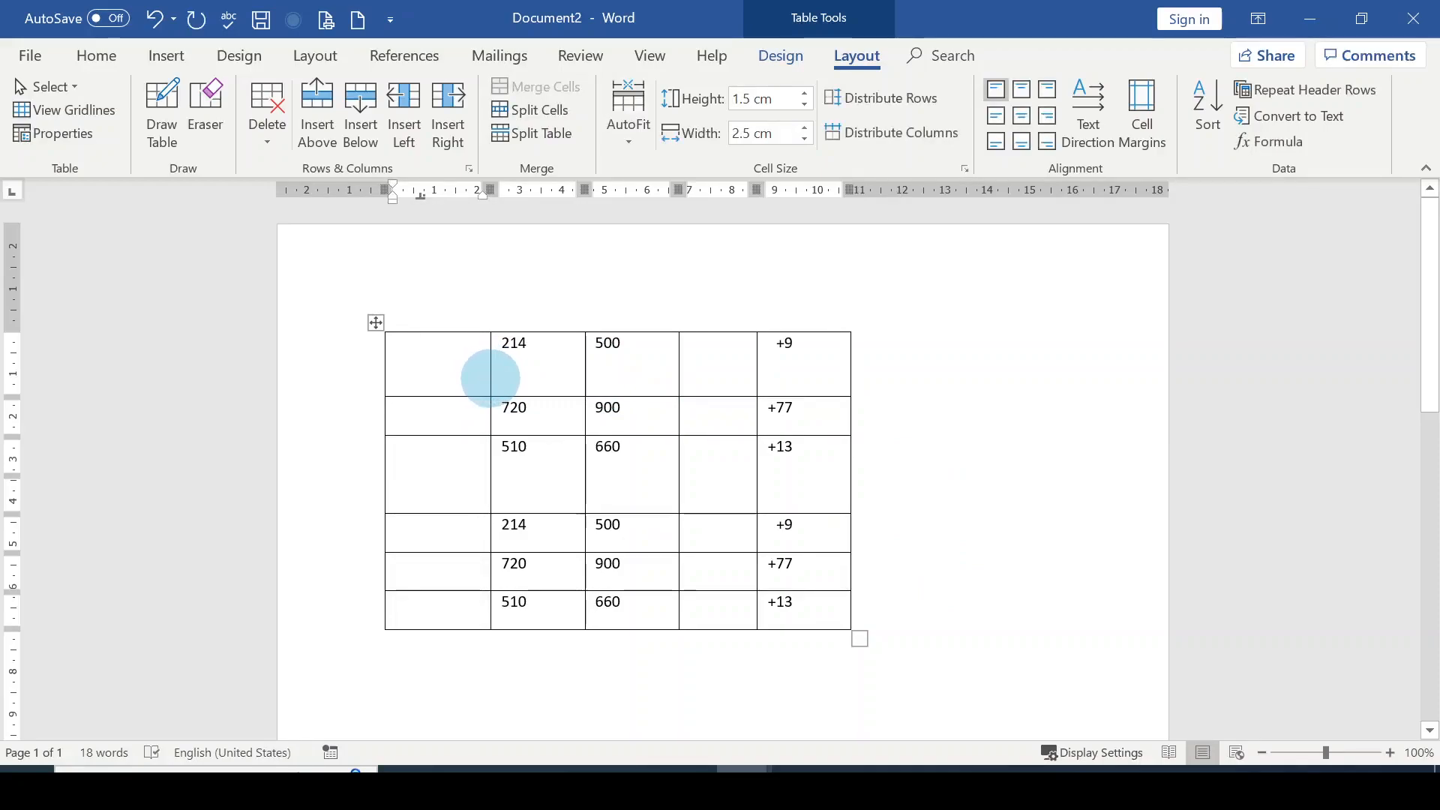
{"action": "left_click_drag", "start_coordinate": [490, 379], "coordinate": [567, 382]}
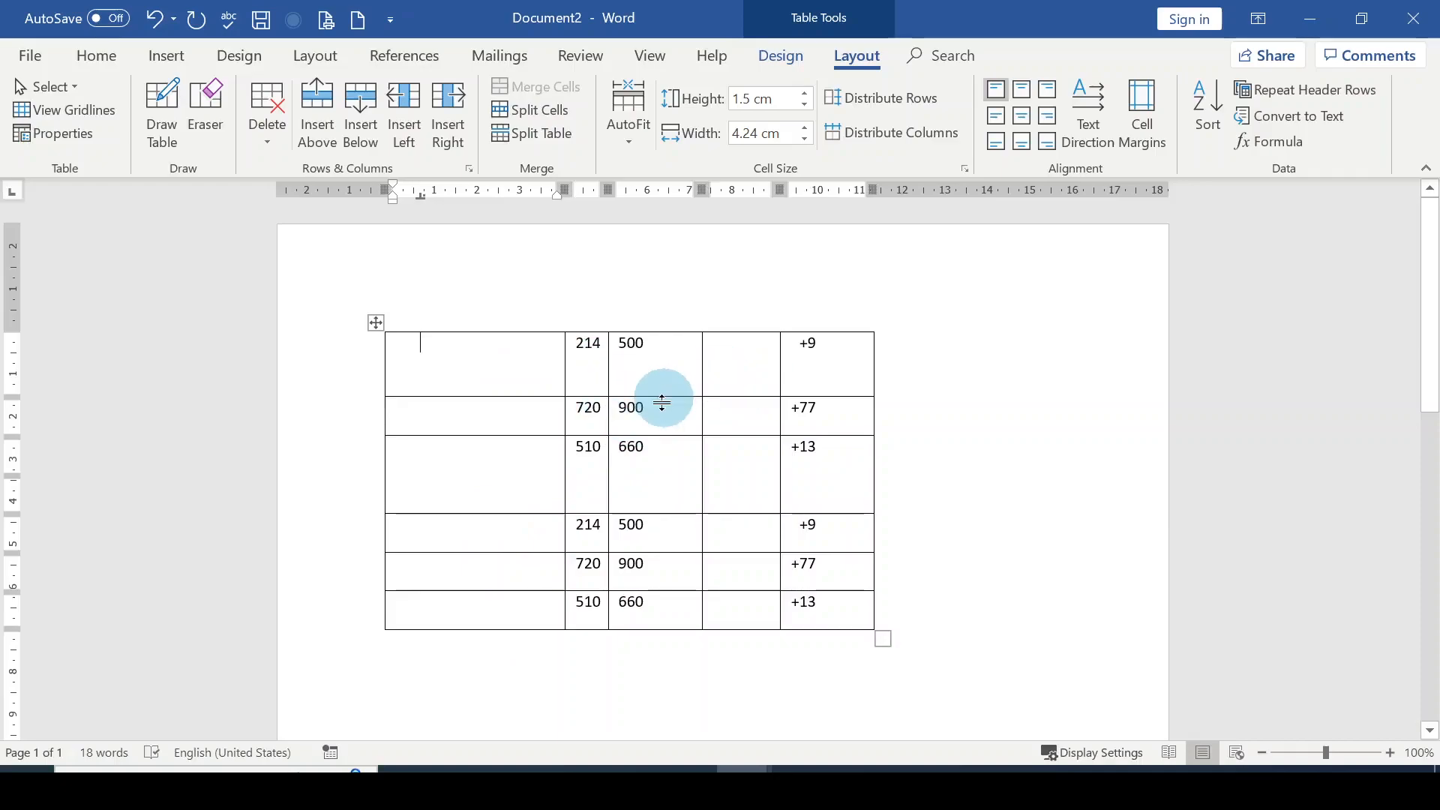
Stretch the first row to about 3.23 cm high by its lower border and shrink it to about 1.73 cm
{"action": "left_click_drag", "start_coordinate": [665, 396], "coordinate": [665, 470]}
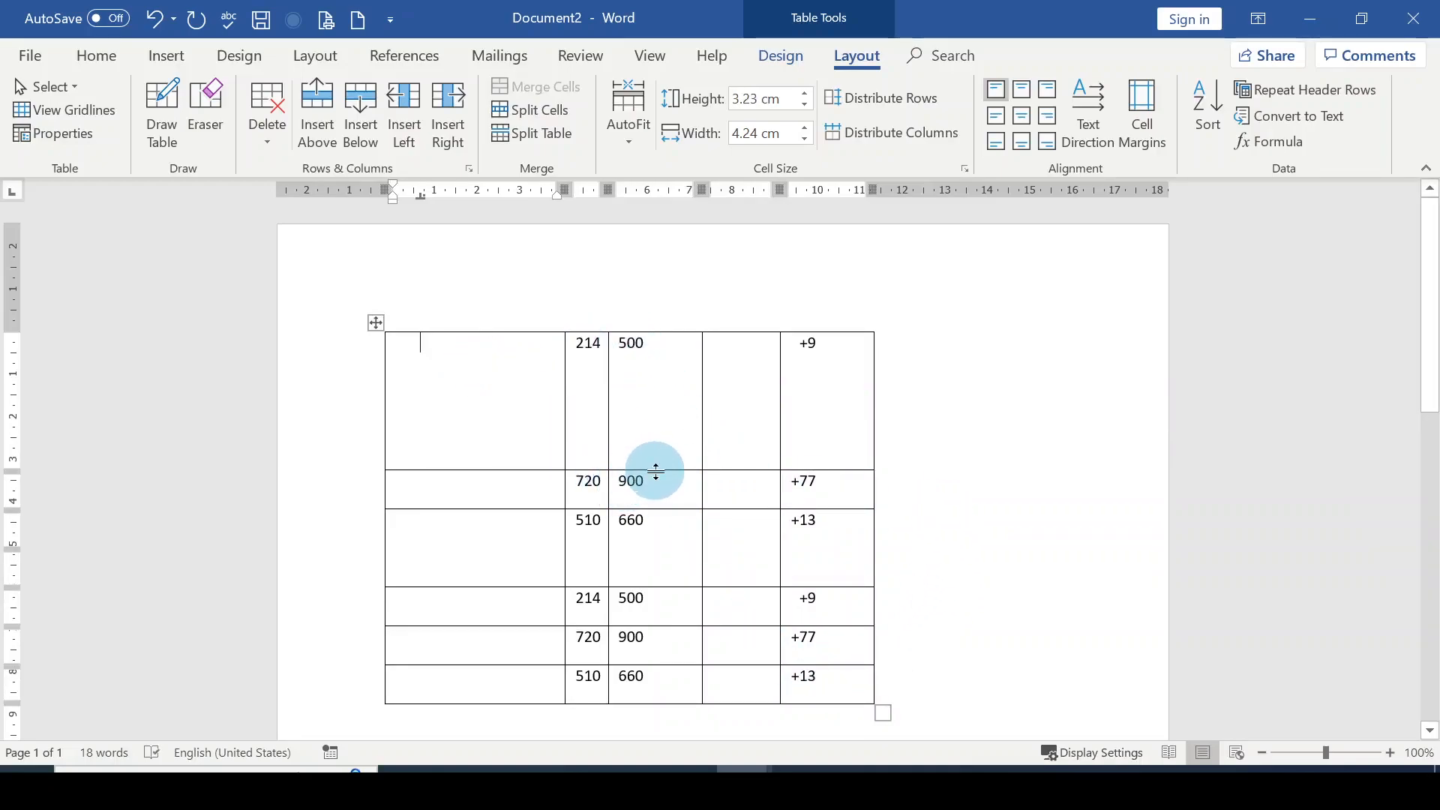
{"action": "left_click_drag", "start_coordinate": [655, 471], "coordinate": [694, 406]}
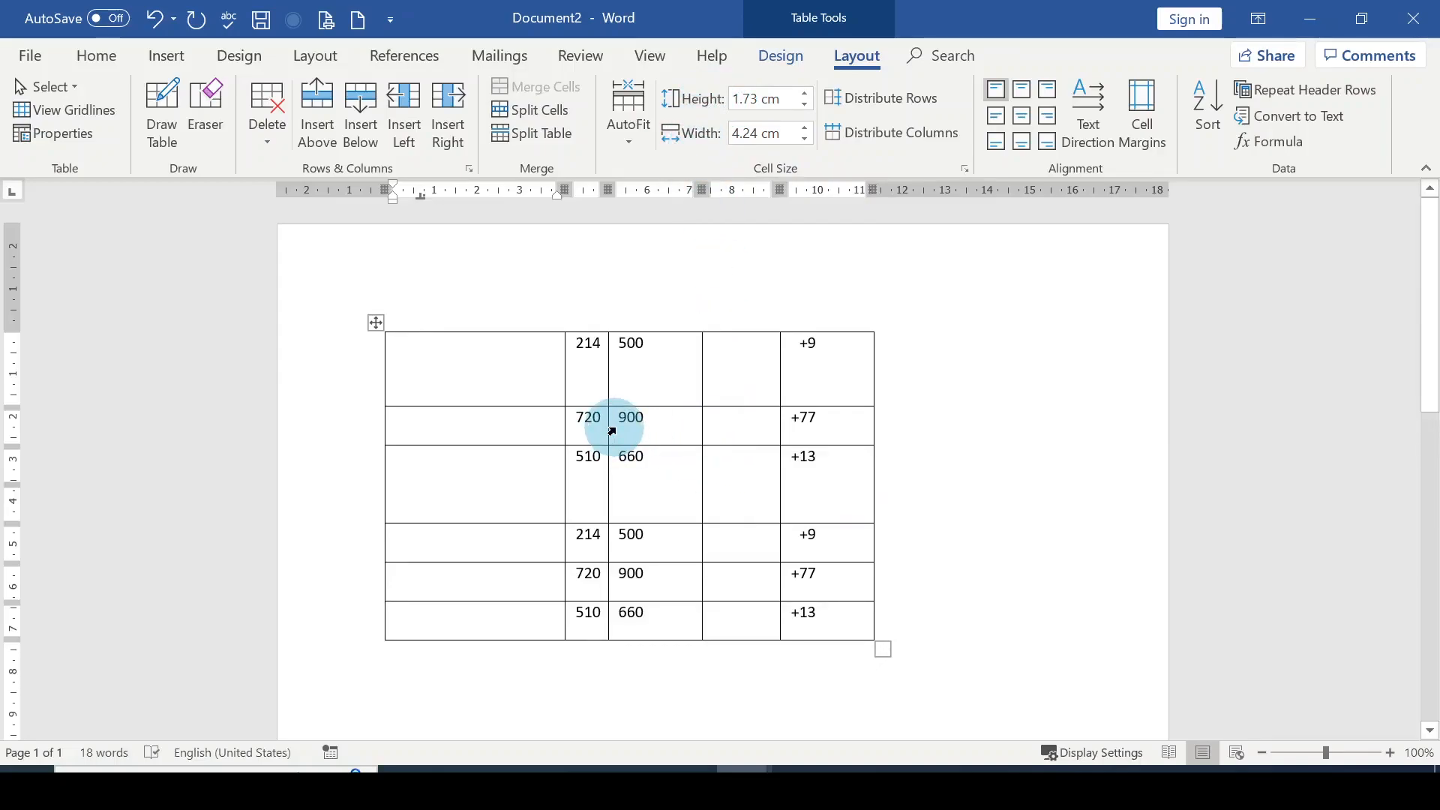
{"action": "mouse_move", "coordinate": [699, 323]}
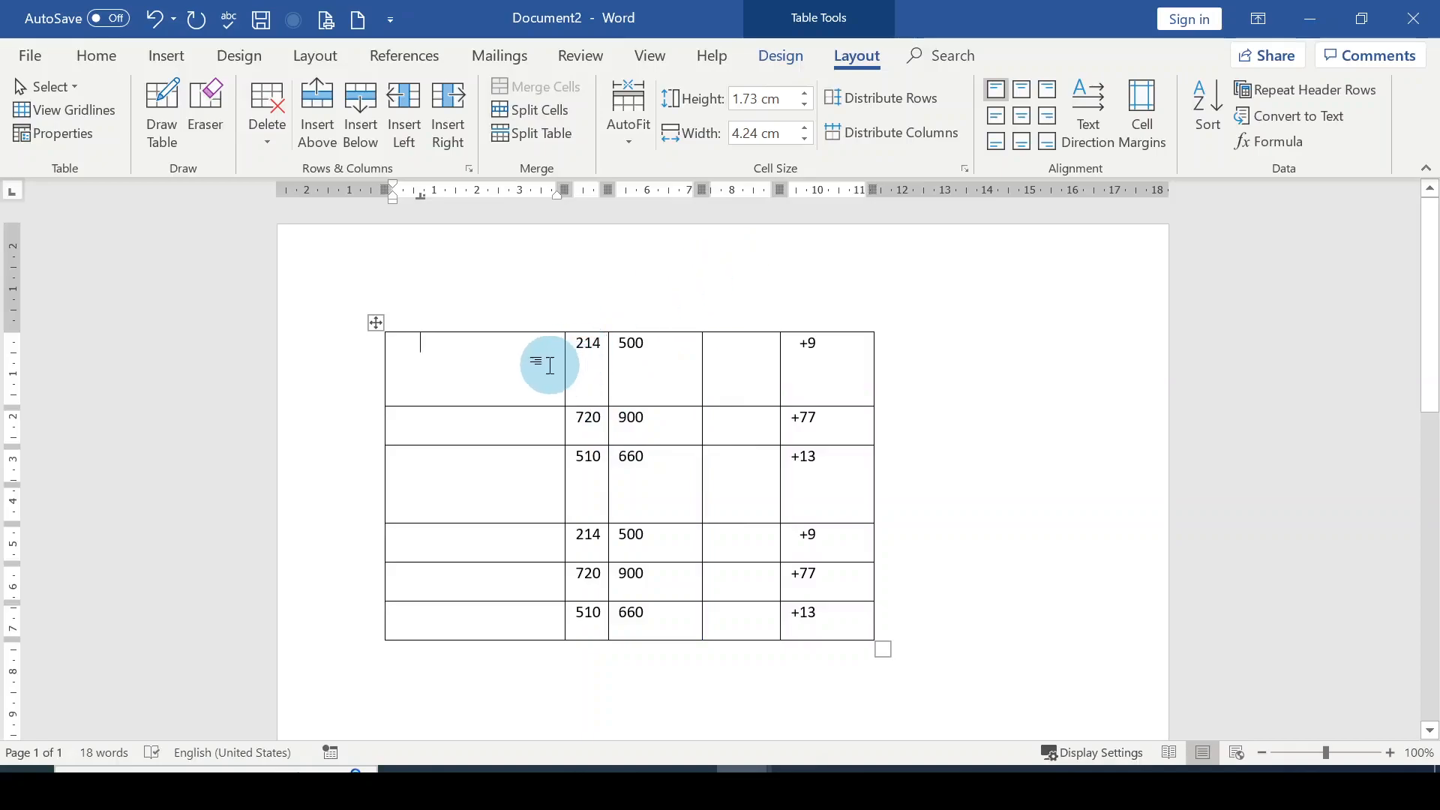
Set the exact height of the table's first row to 2 cm
{"action": "left_click_drag", "start_coordinate": [484, 359], "coordinate": [790, 362]}
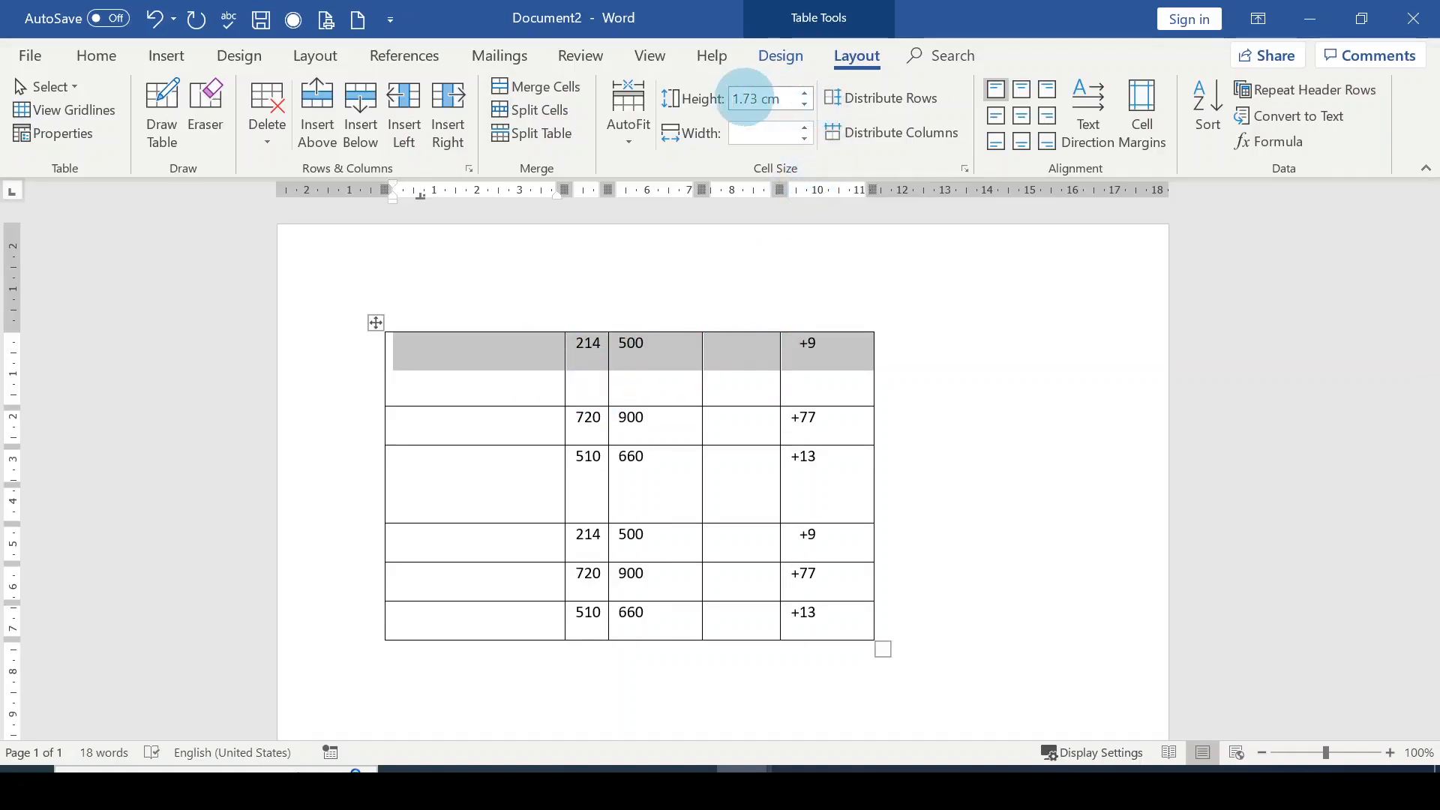
{"action": "left_click", "coordinate": [754, 98]}
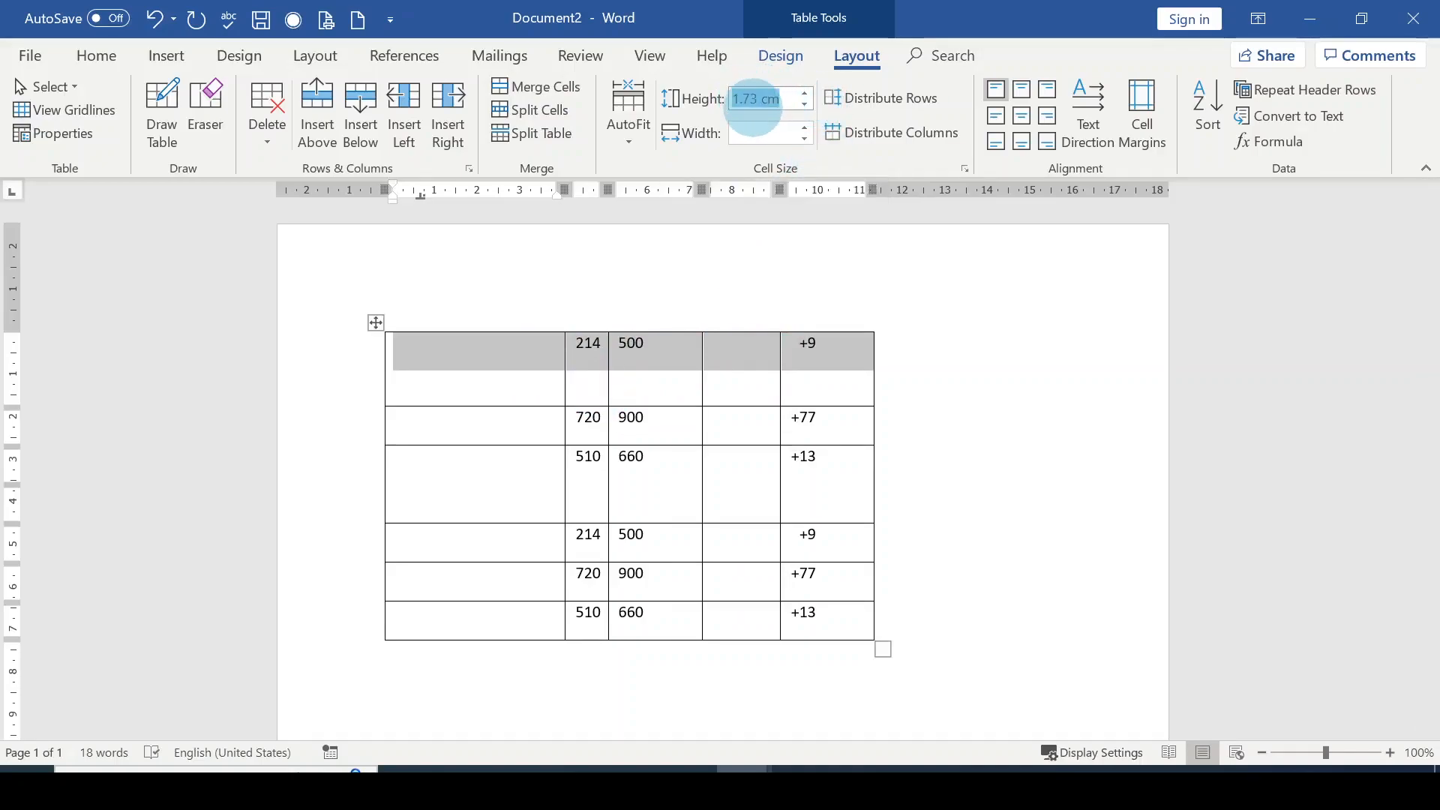
{"action": "type", "text": "1"}
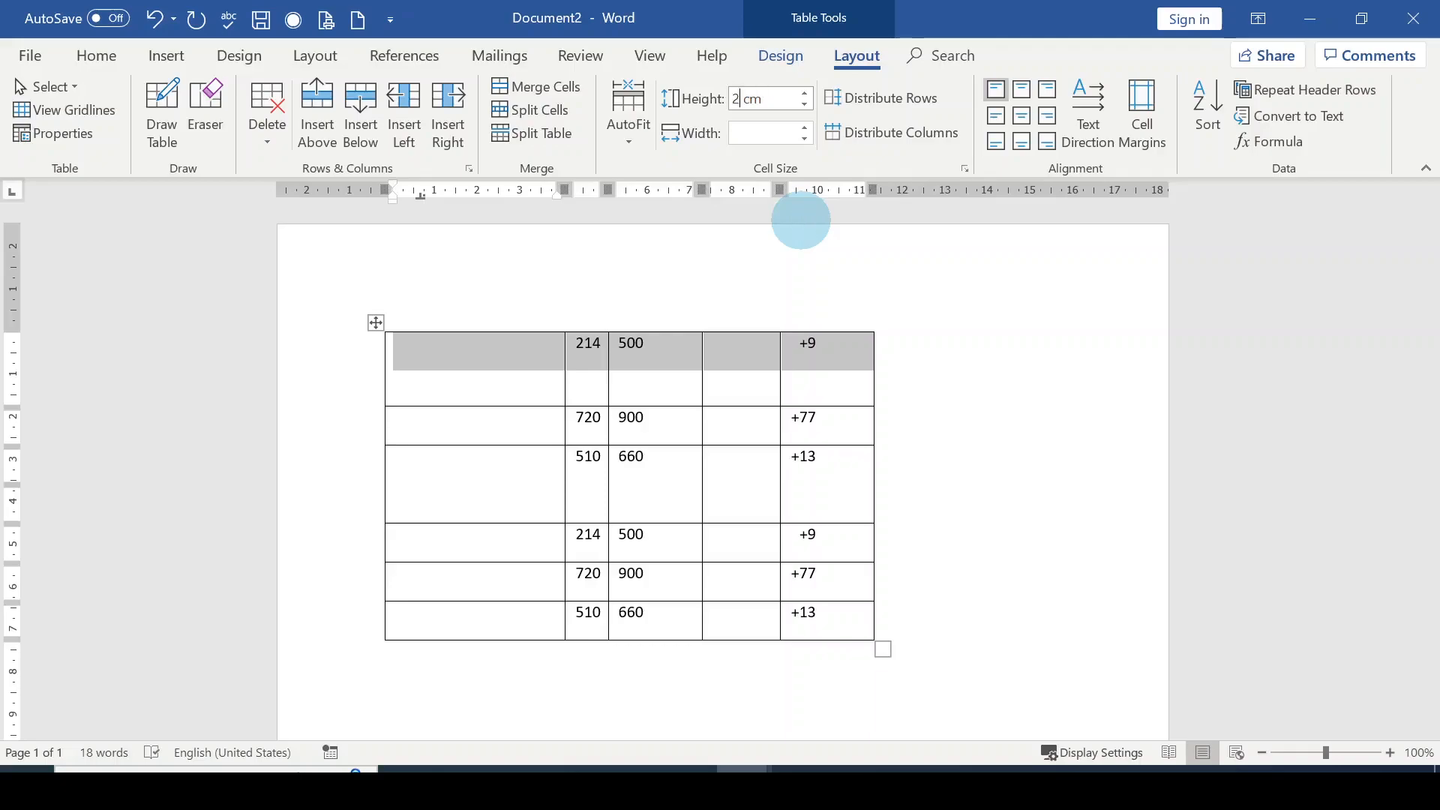
{"action": "key", "text": "Return"}
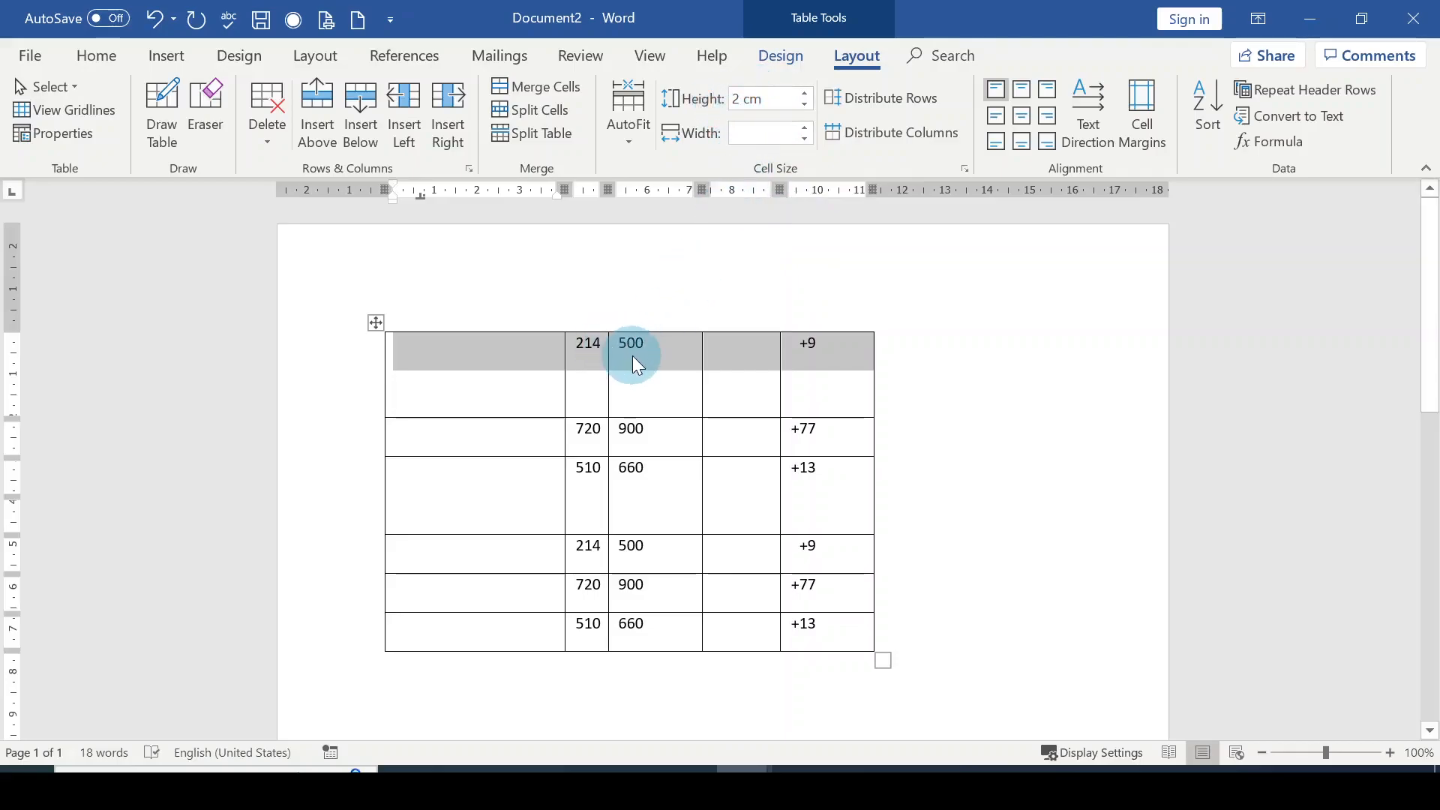
{"action": "left_click", "coordinate": [731, 504]}
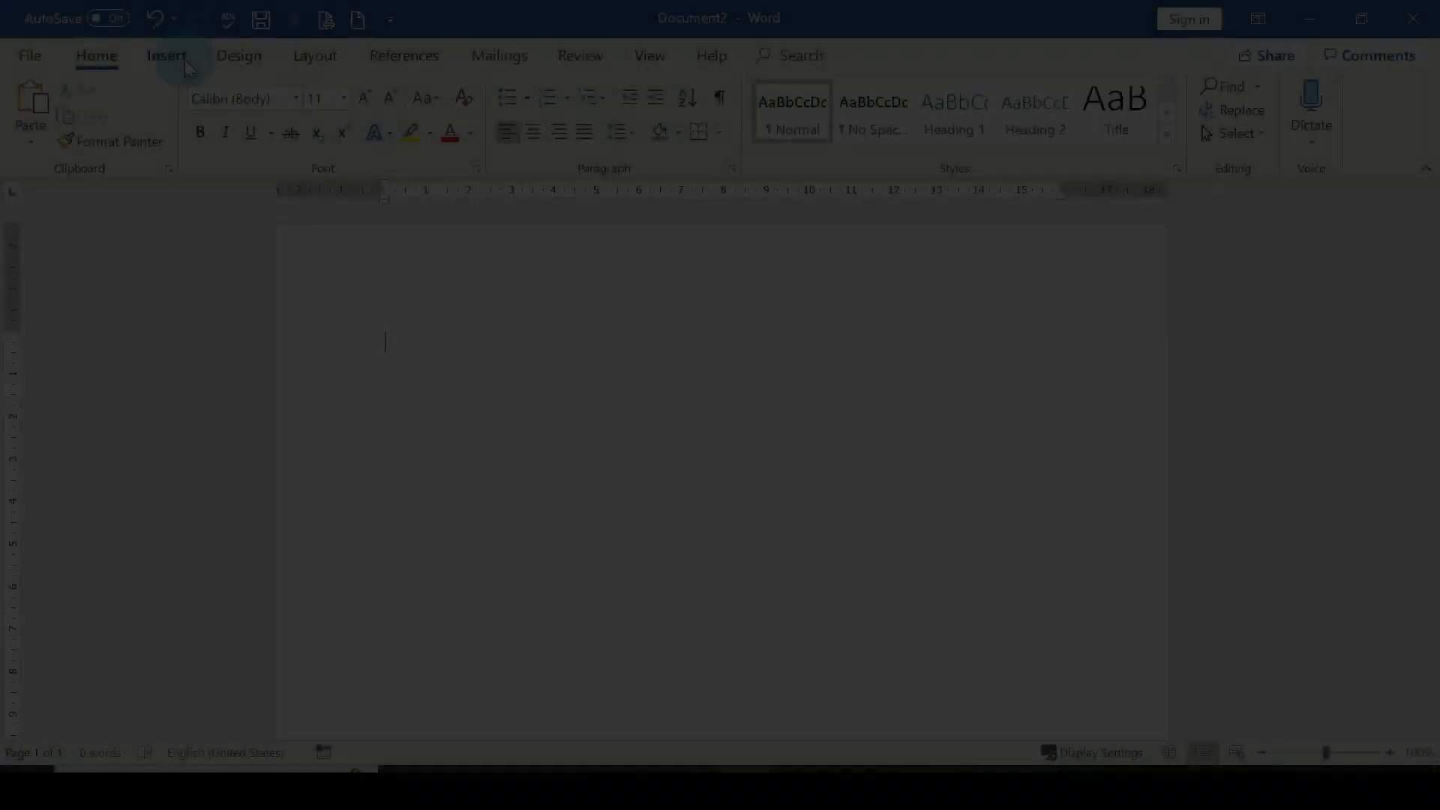
Insert the built-in Quick Table With Subheads 1 into the blank document
{"action": "left_click", "coordinate": [183, 59]}
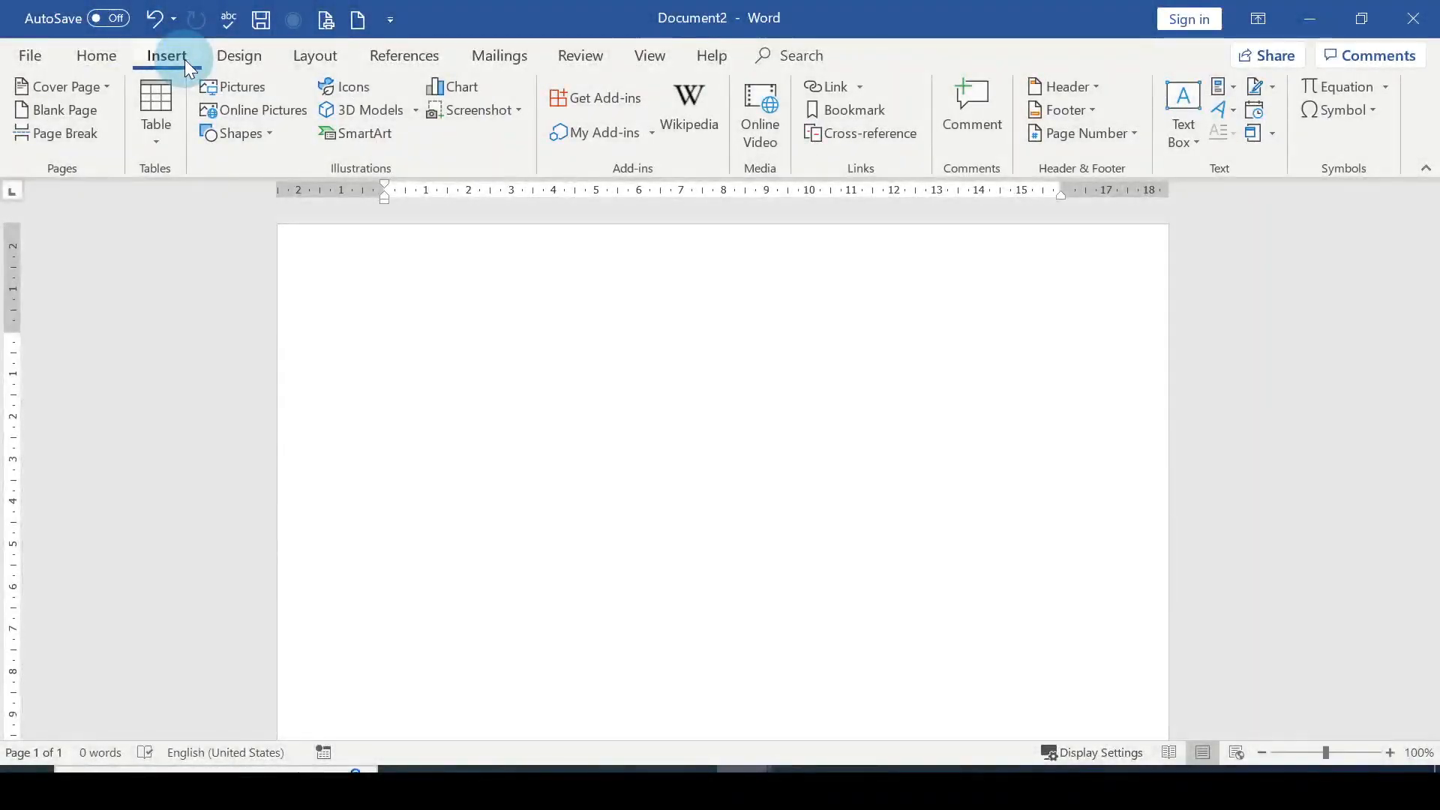
{"action": "left_click", "coordinate": [159, 138]}
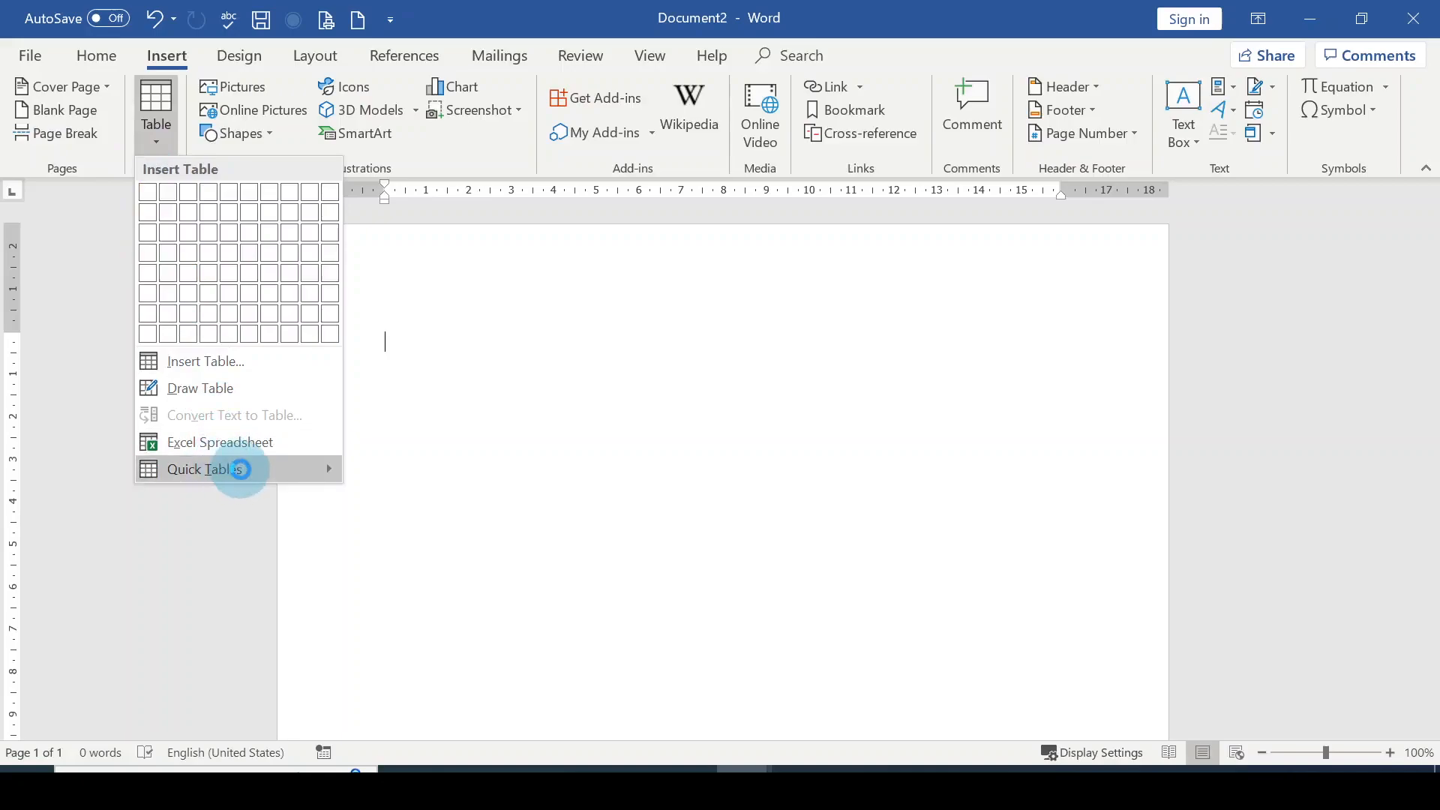
{"action": "mouse_move", "coordinate": [245, 466]}
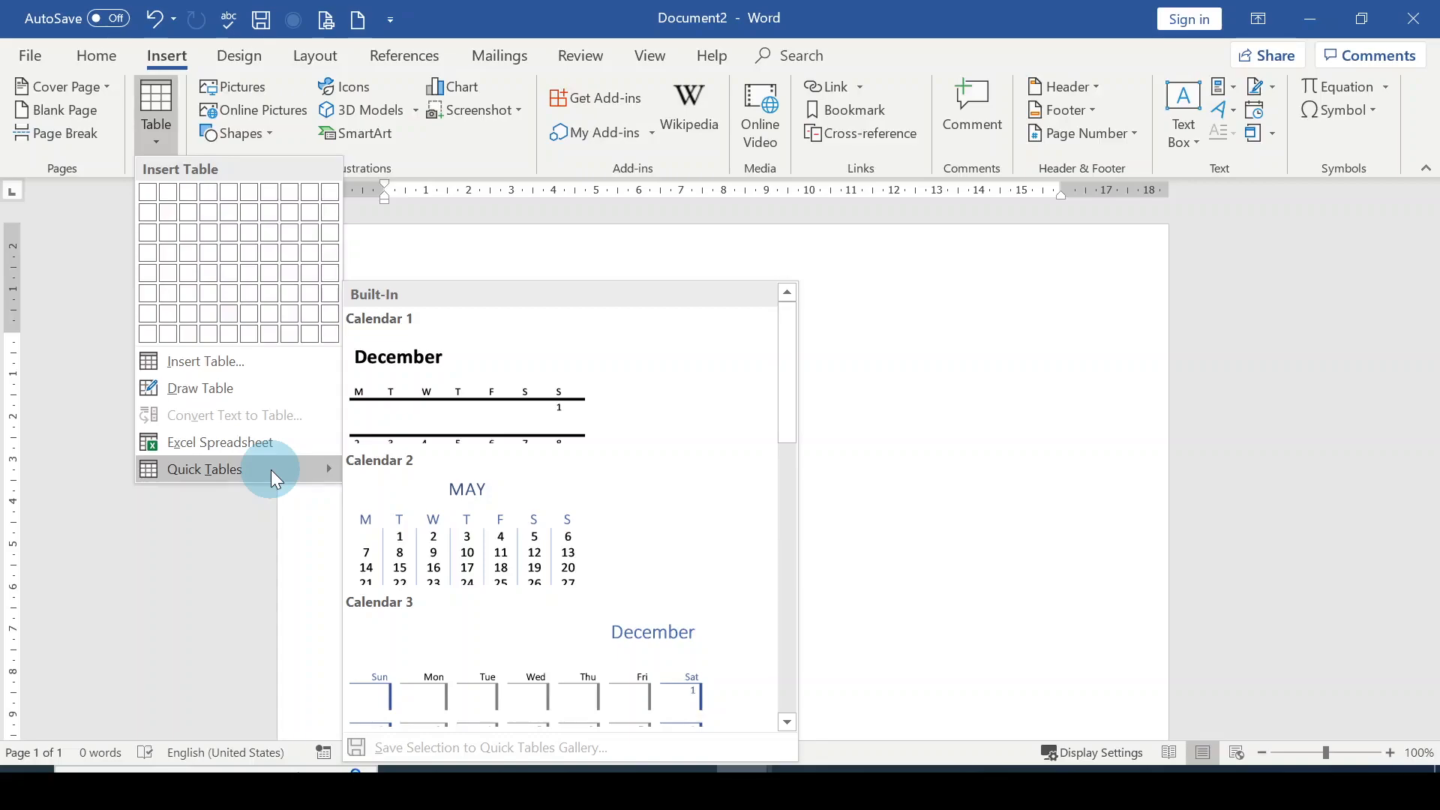
{"action": "left_click_drag", "start_coordinate": [785, 405], "coordinate": [789, 689]}
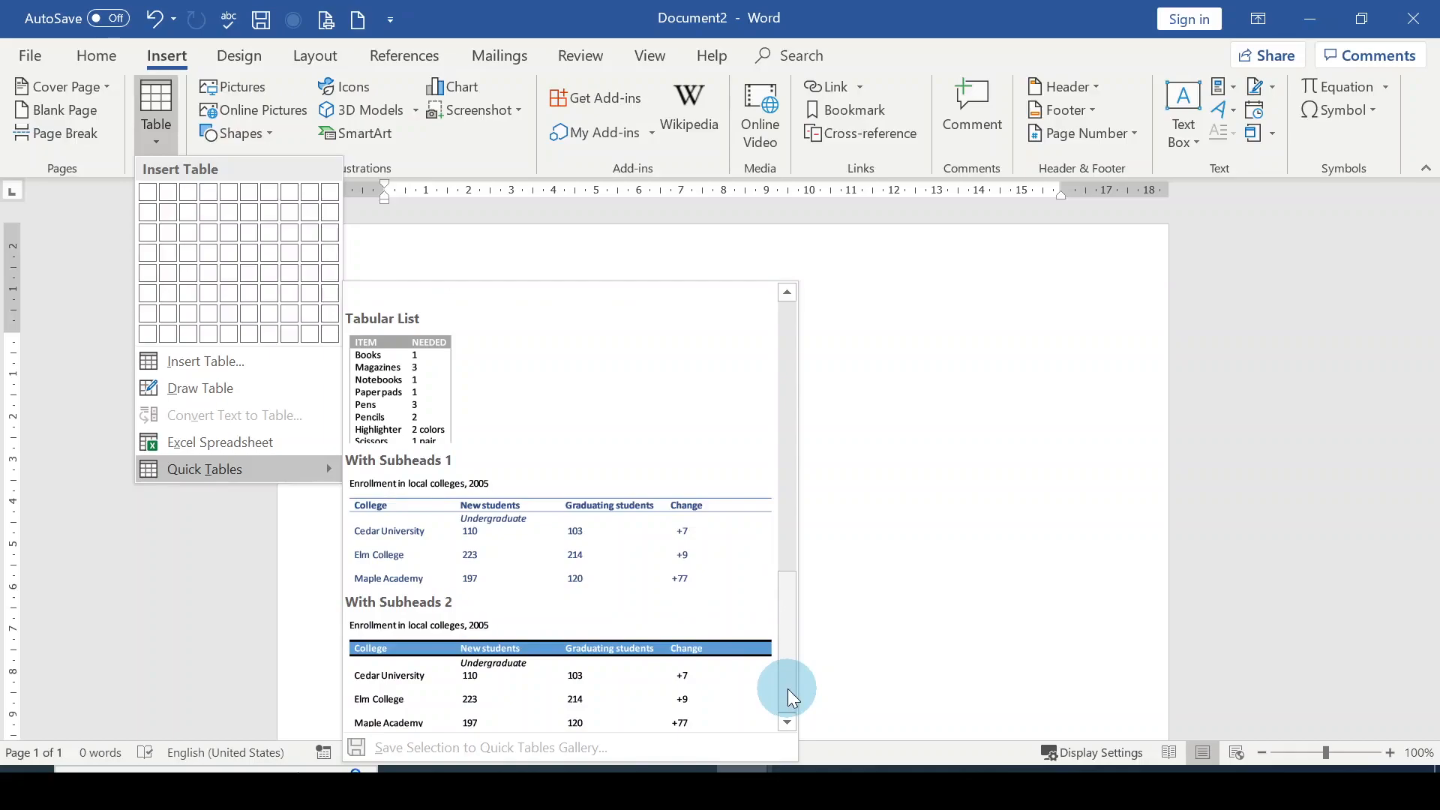
{"action": "left_click", "coordinate": [642, 537]}
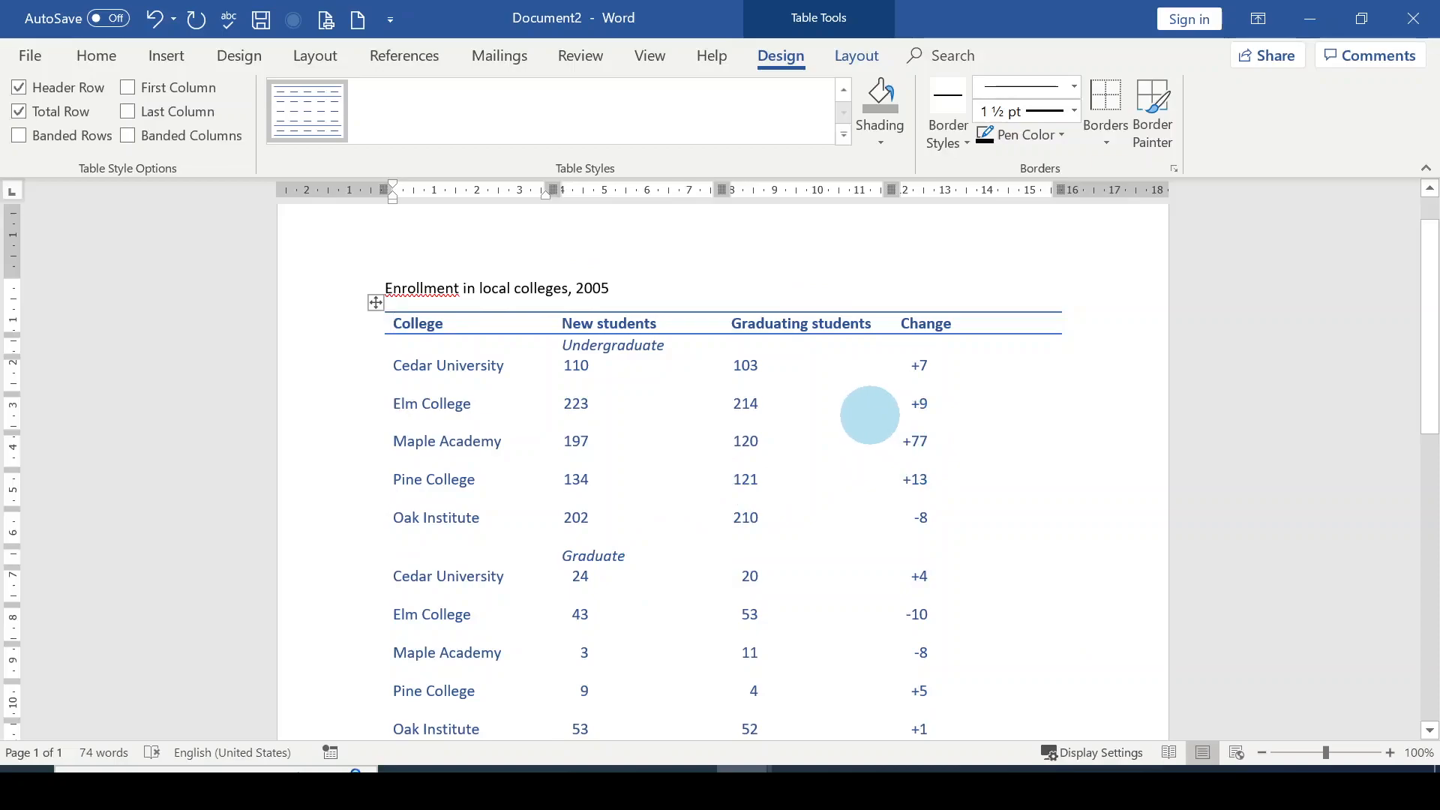
{"action": "scroll", "coordinate": [977, 446], "scroll_direction": "down", "scroll_amount": 1}
{"action": "scroll", "coordinate": [977, 445], "scroll_direction": "up", "scroll_amount": 1}
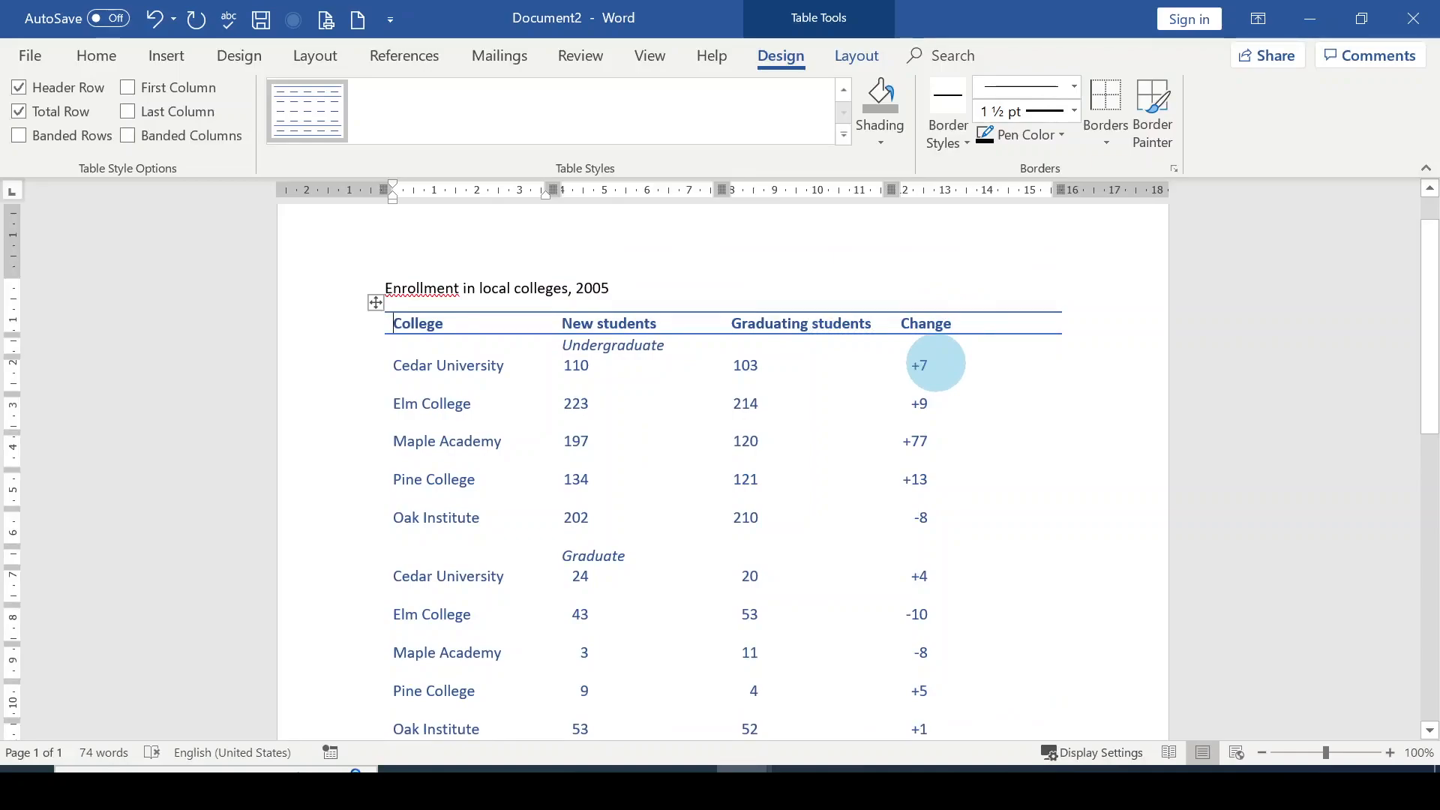
Cut the Graduating students column and paste it as a new column before New students
{"action": "left_click", "coordinate": [933, 307]}
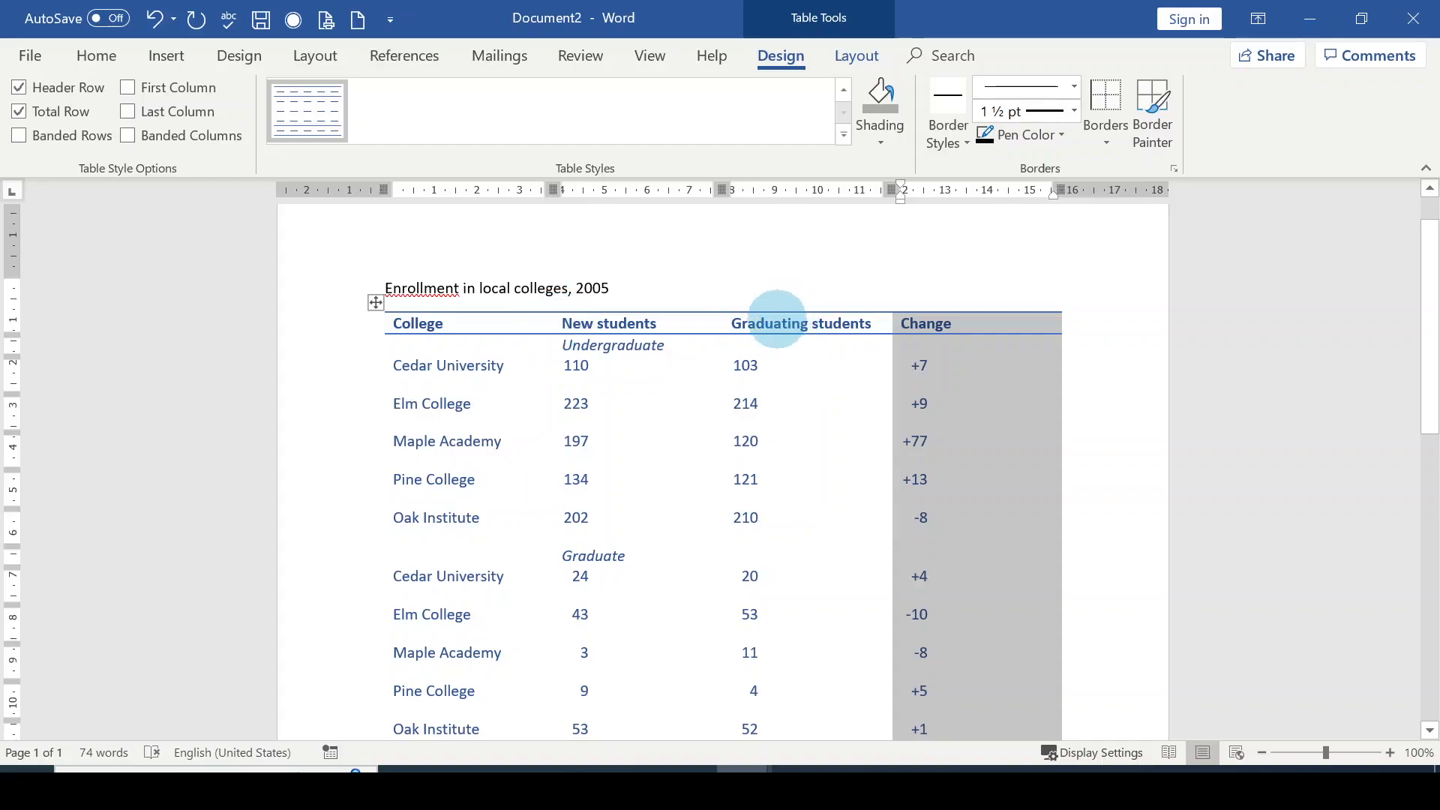
{"action": "left_click", "coordinate": [772, 308]}
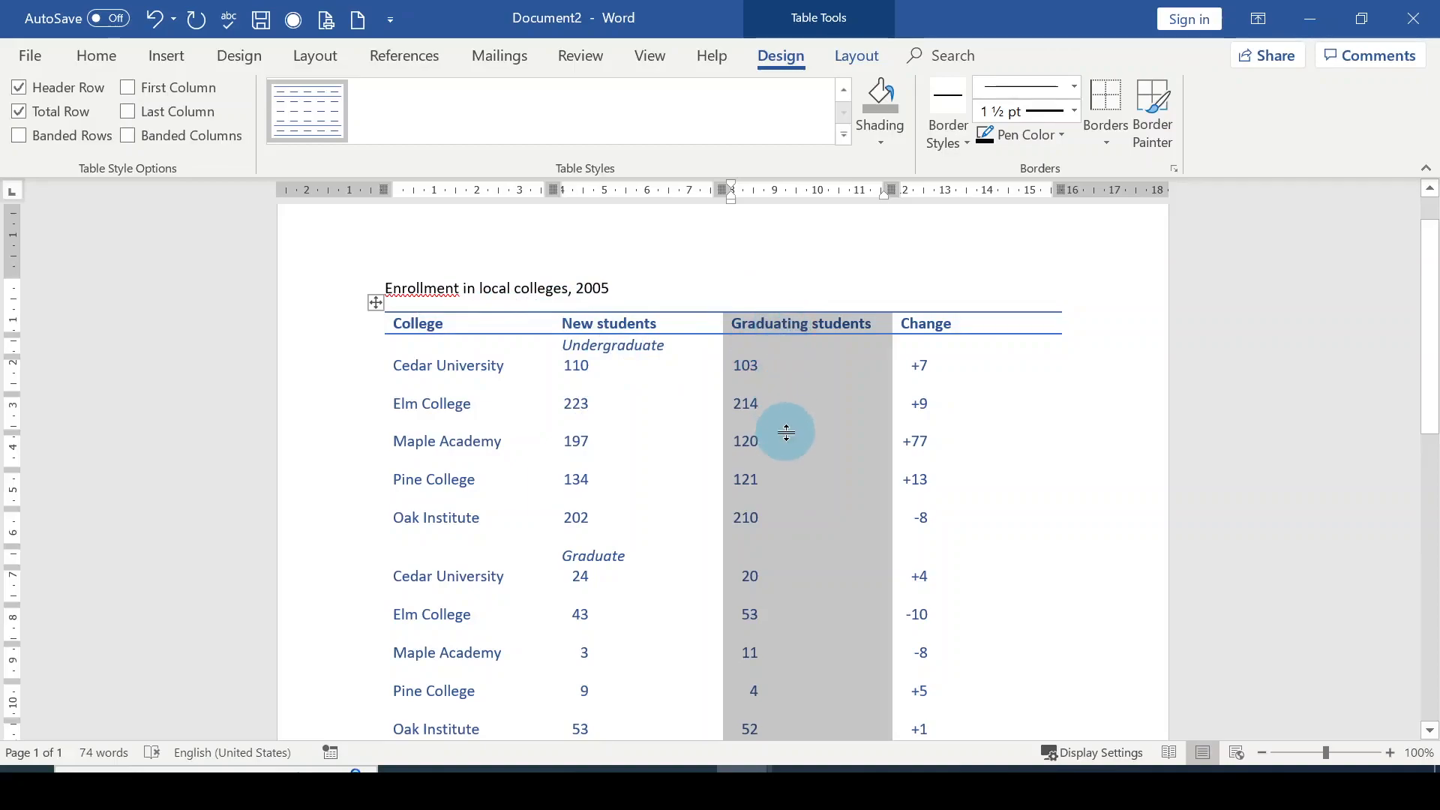
{"action": "right_click", "coordinate": [785, 342]}
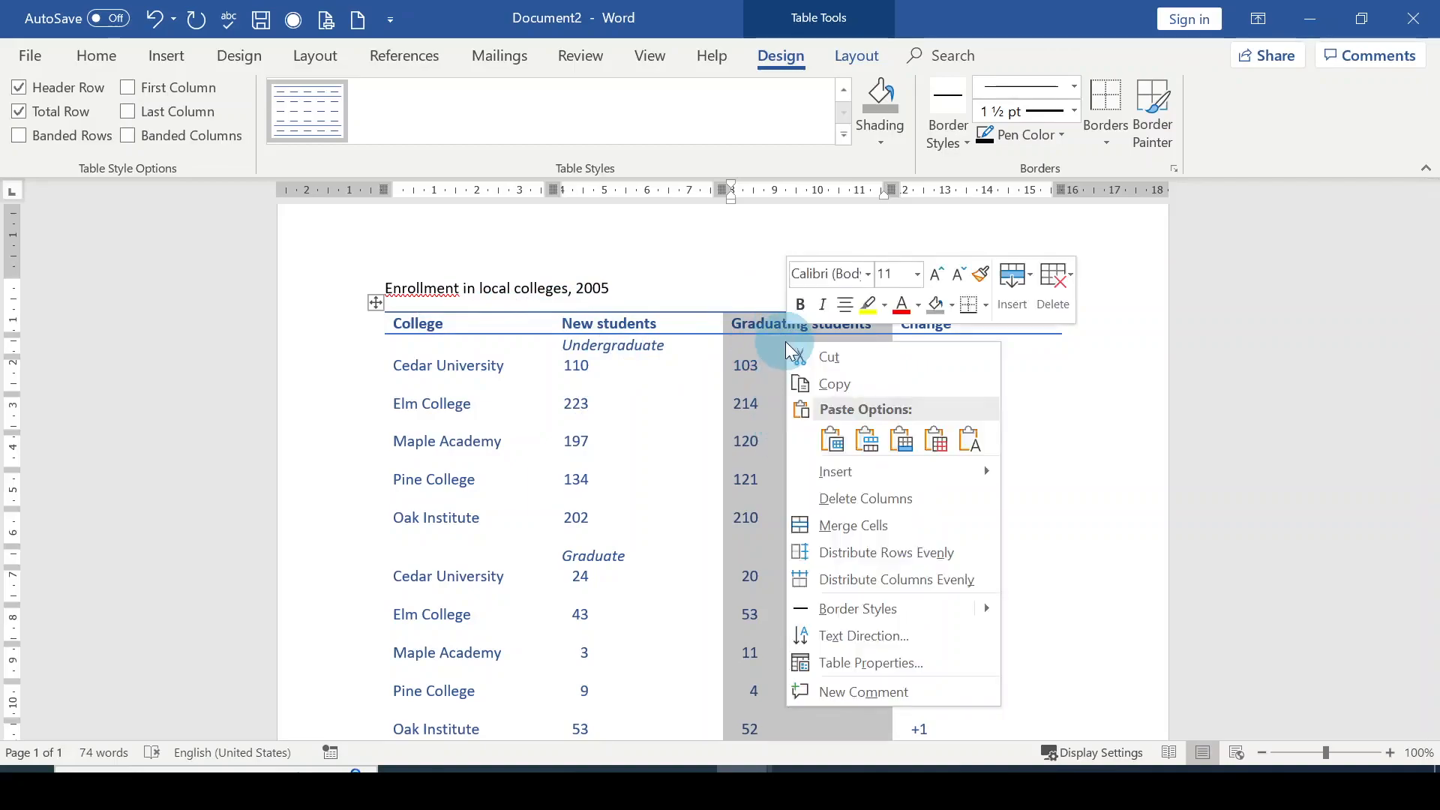
{"action": "left_click", "coordinate": [853, 356]}
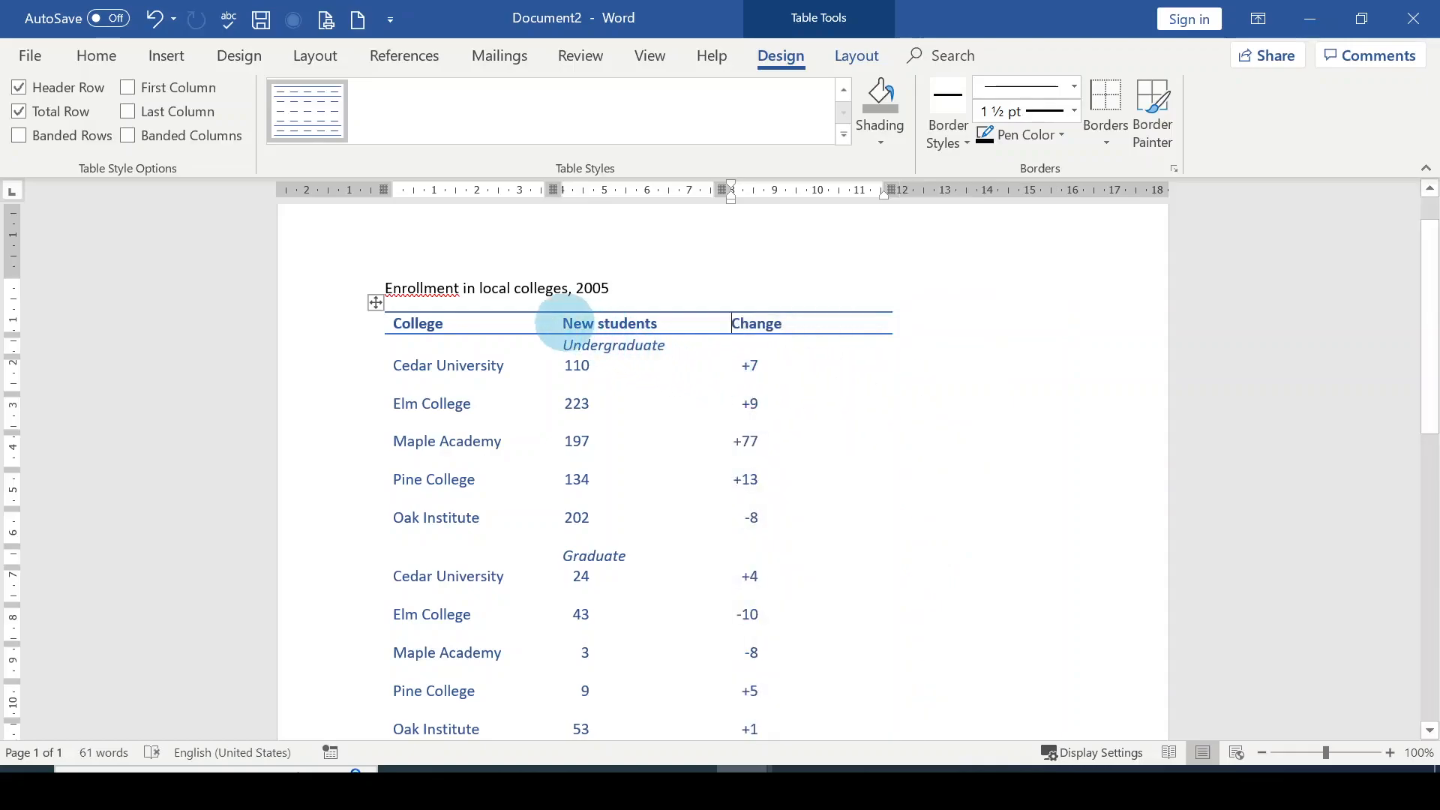
{"action": "left_click", "coordinate": [563, 323]}
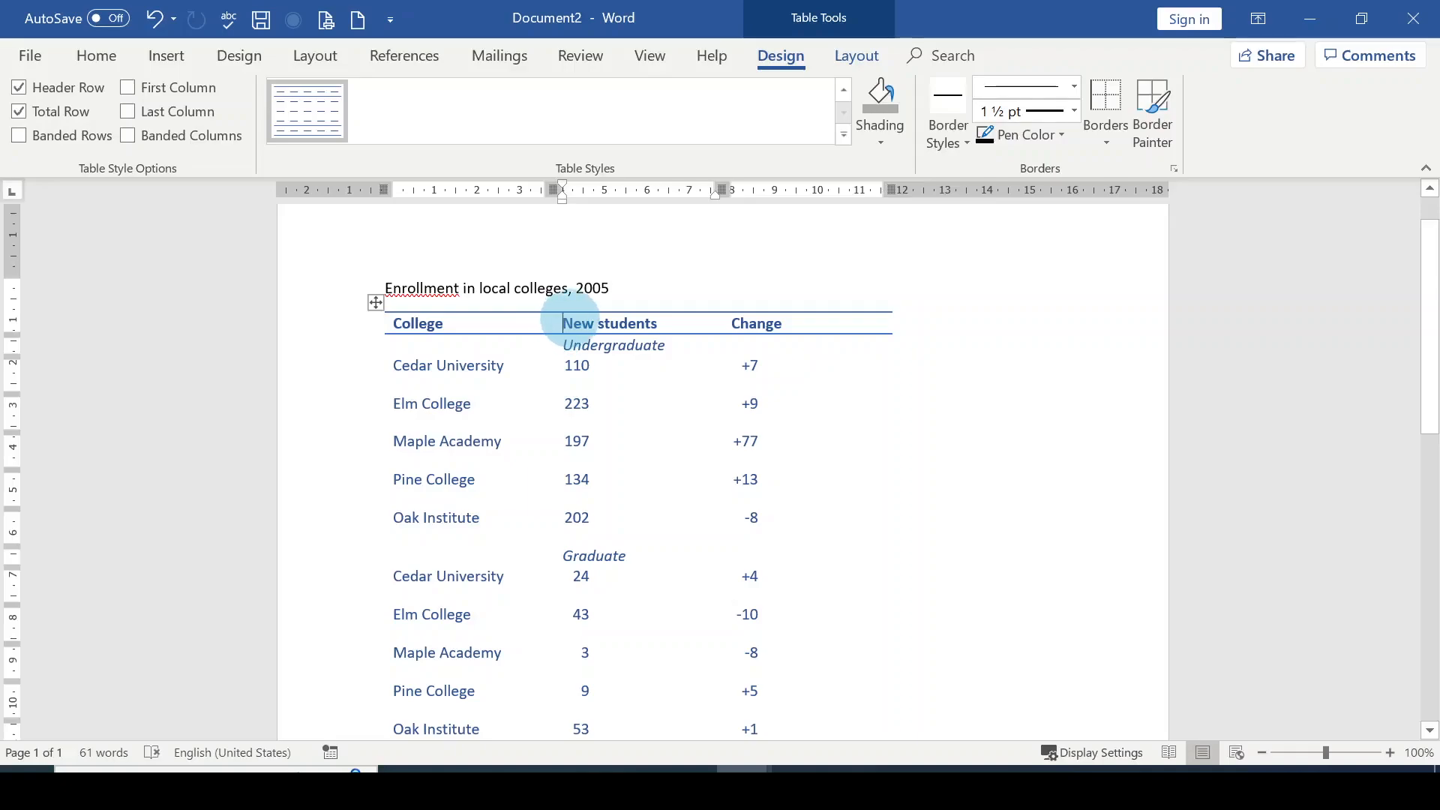
{"action": "right_click", "coordinate": [562, 324]}
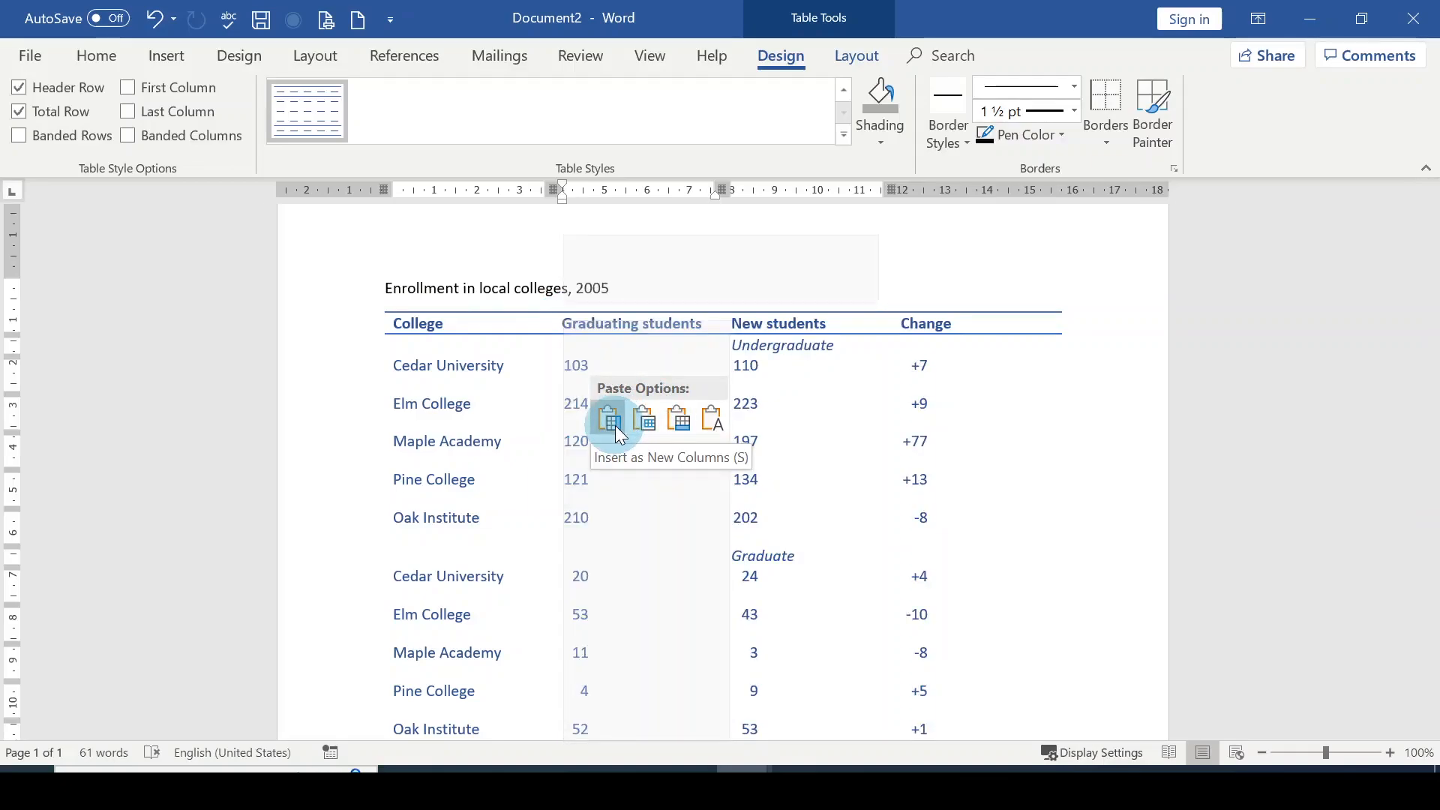
{"action": "left_click", "coordinate": [615, 423]}
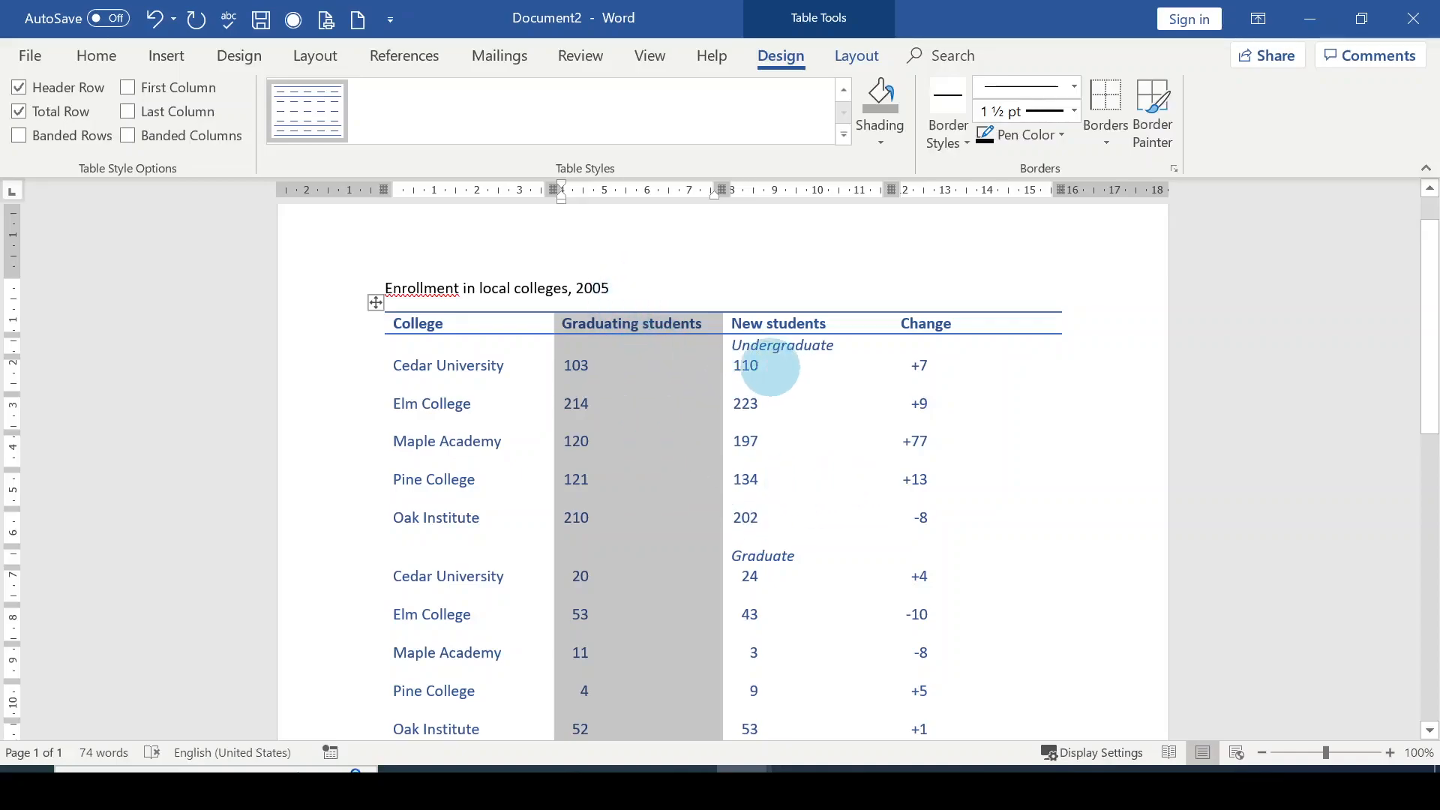
{"action": "scroll", "coordinate": [857, 376], "scroll_direction": "down", "scroll_amount": 1}
{"action": "scroll", "coordinate": [857, 375], "scroll_direction": "up", "scroll_amount": 1}
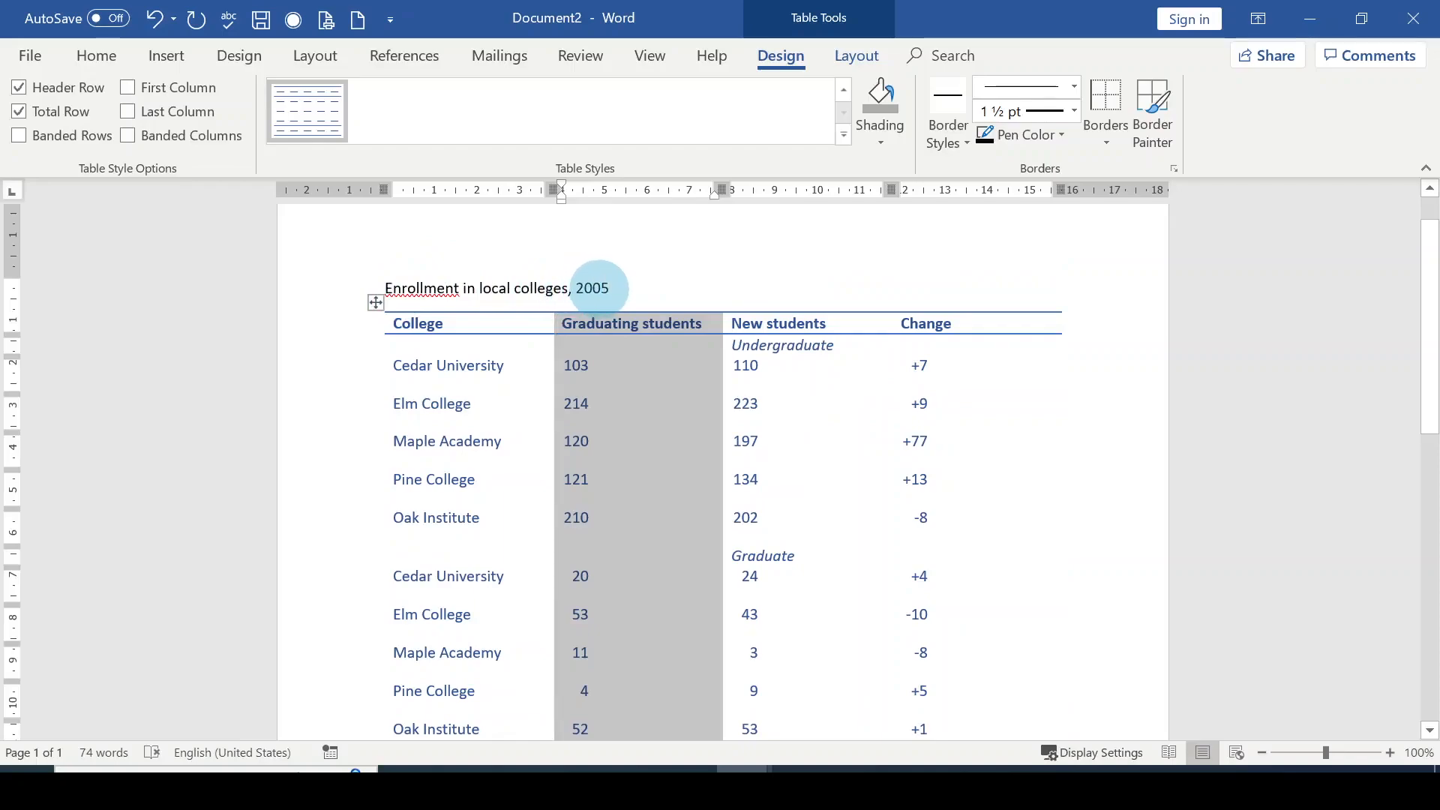
Edit the title above the table to read "Enrollment in Universities, 2023"
{"action": "left_click_drag", "start_coordinate": [609, 286], "coordinate": [591, 287]}
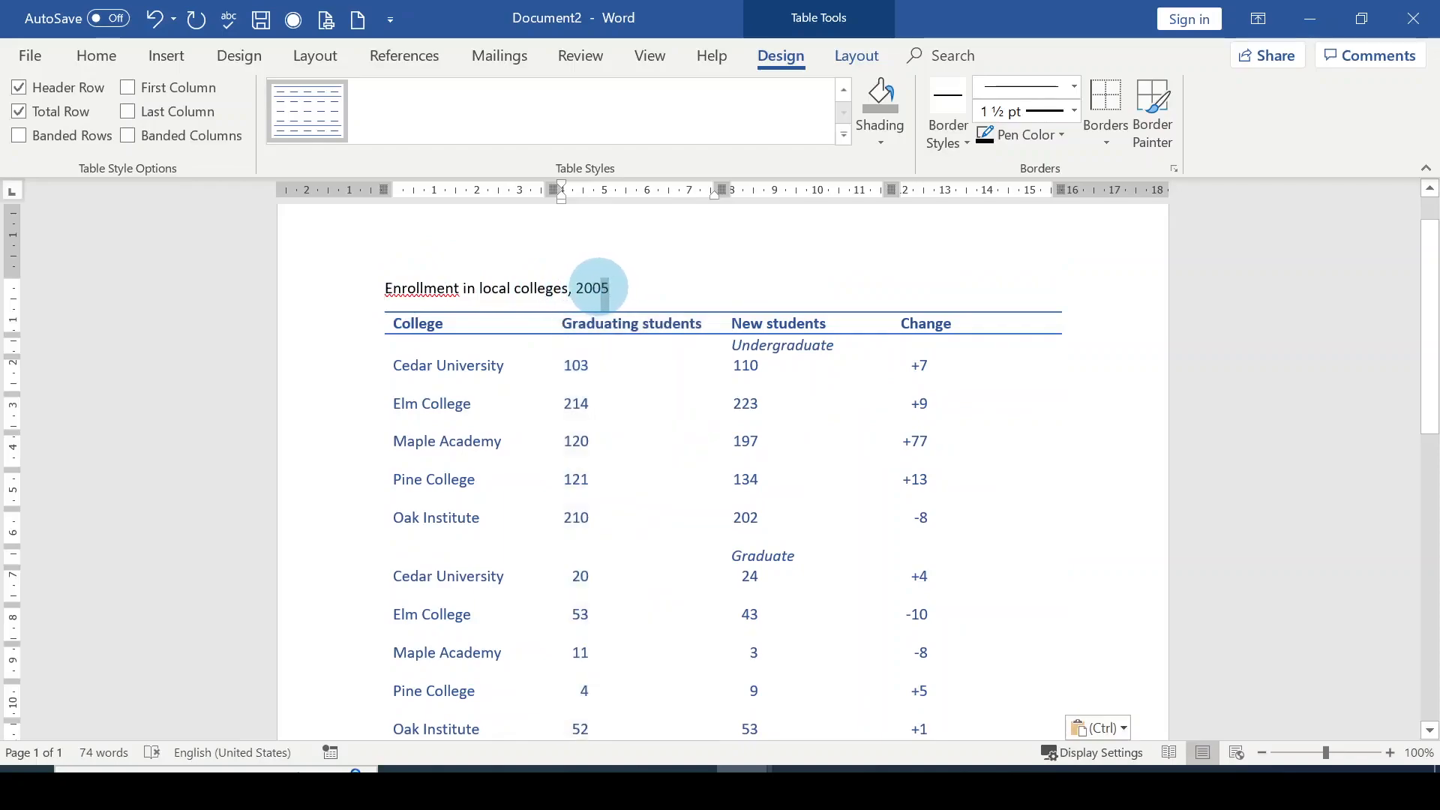
{"action": "type", "text": "23"}
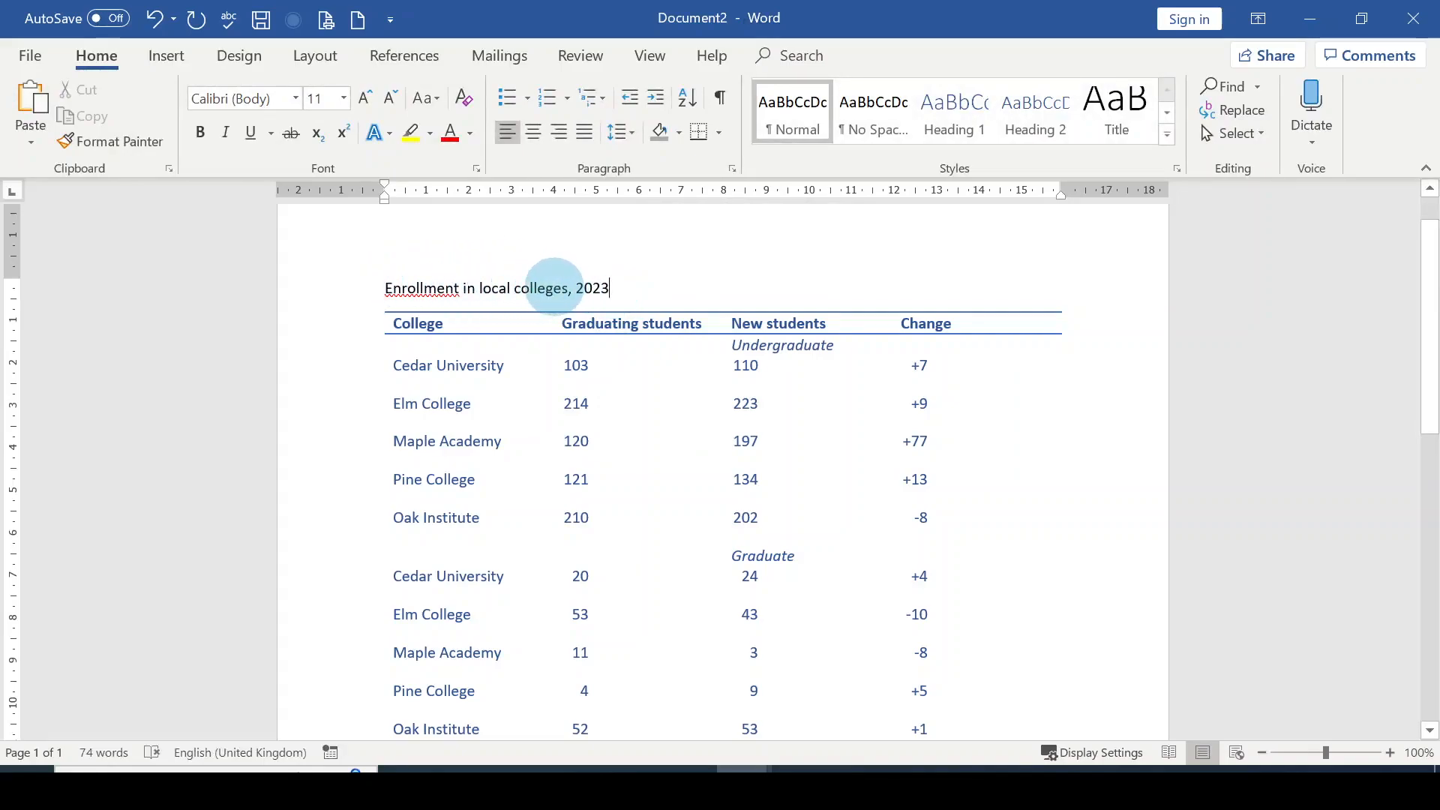
{"action": "left_click_drag", "start_coordinate": [564, 288], "coordinate": [450, 287]}
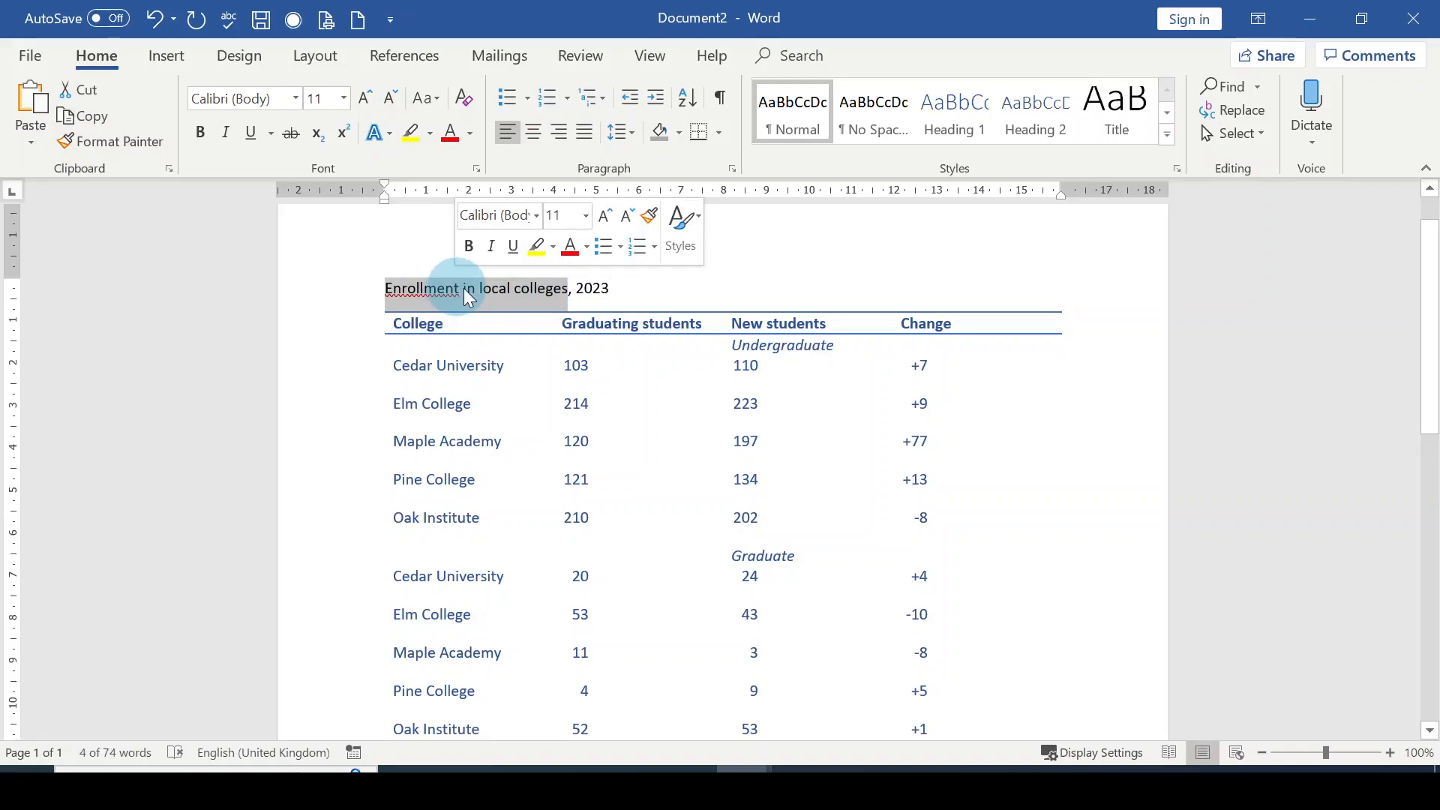
{"action": "left_click", "coordinate": [496, 289]}
{"action": "left_click_drag", "start_coordinate": [480, 288], "coordinate": [525, 284]}
{"action": "type", "text": "Universities"}
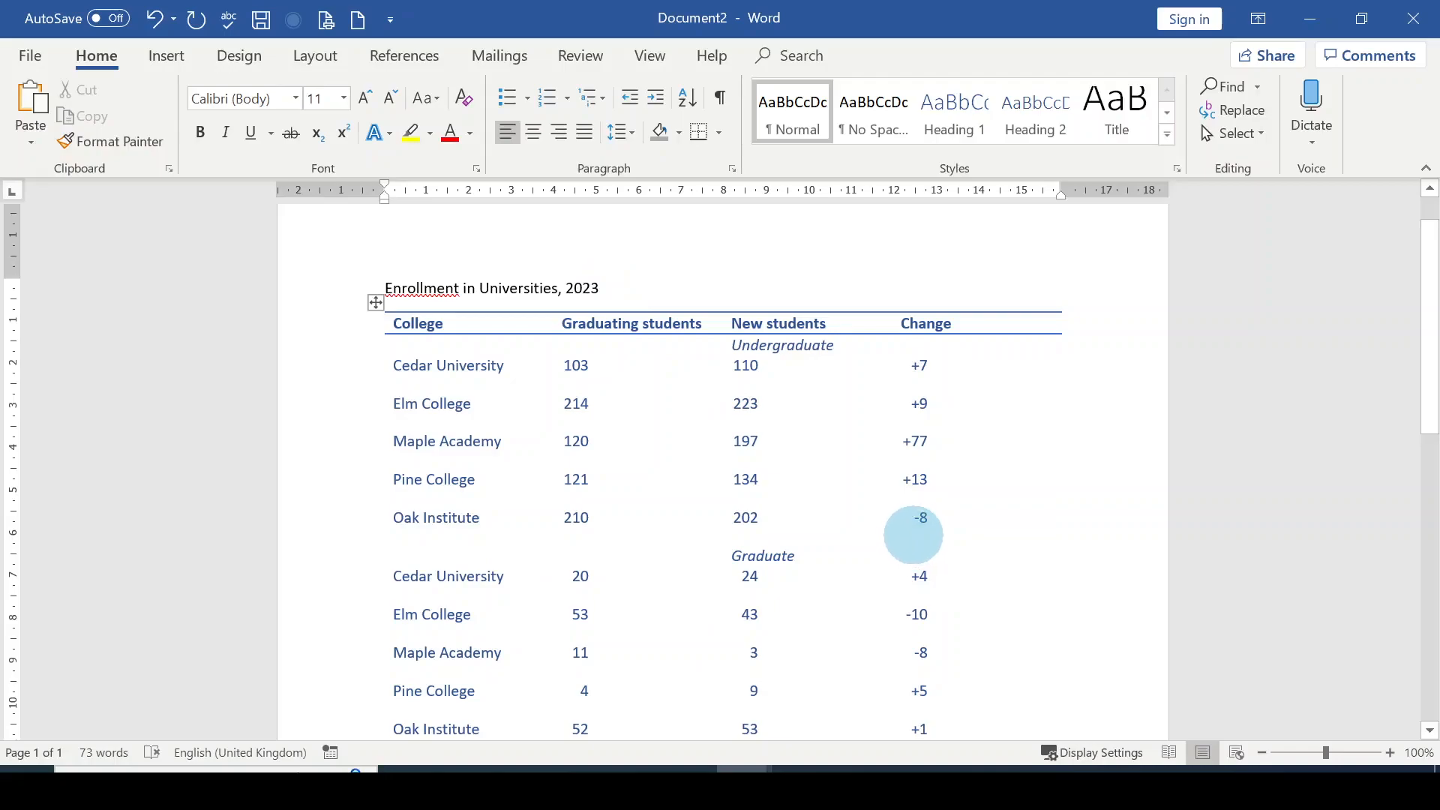
Replace the undergraduate college names with Stellenbosch University, CPUT, UCT and UWC, leaving the fifth name cell empty
{"action": "scroll", "coordinate": [913, 535], "scroll_direction": "down", "scroll_amount": 1}
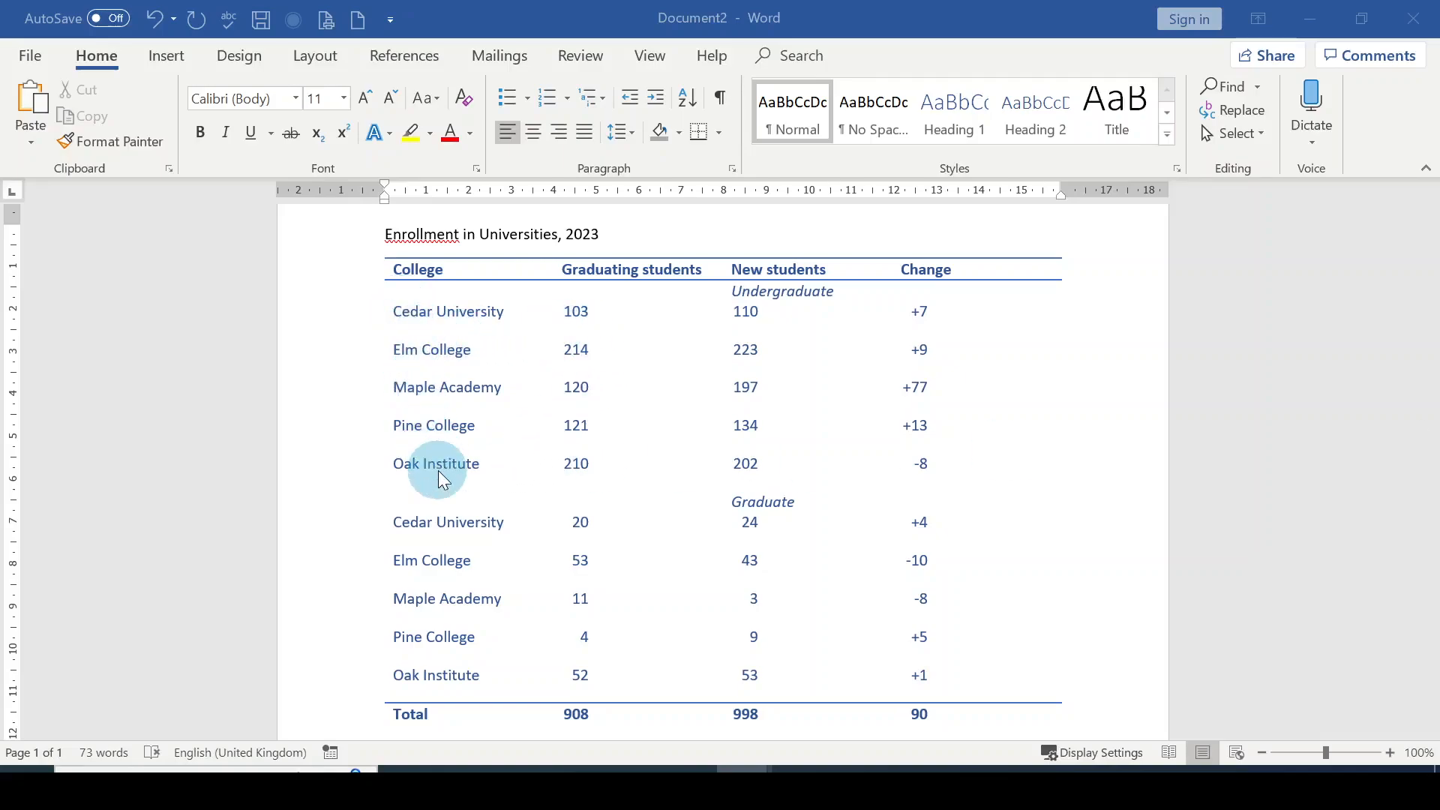
{"action": "left_click", "coordinate": [401, 313]}
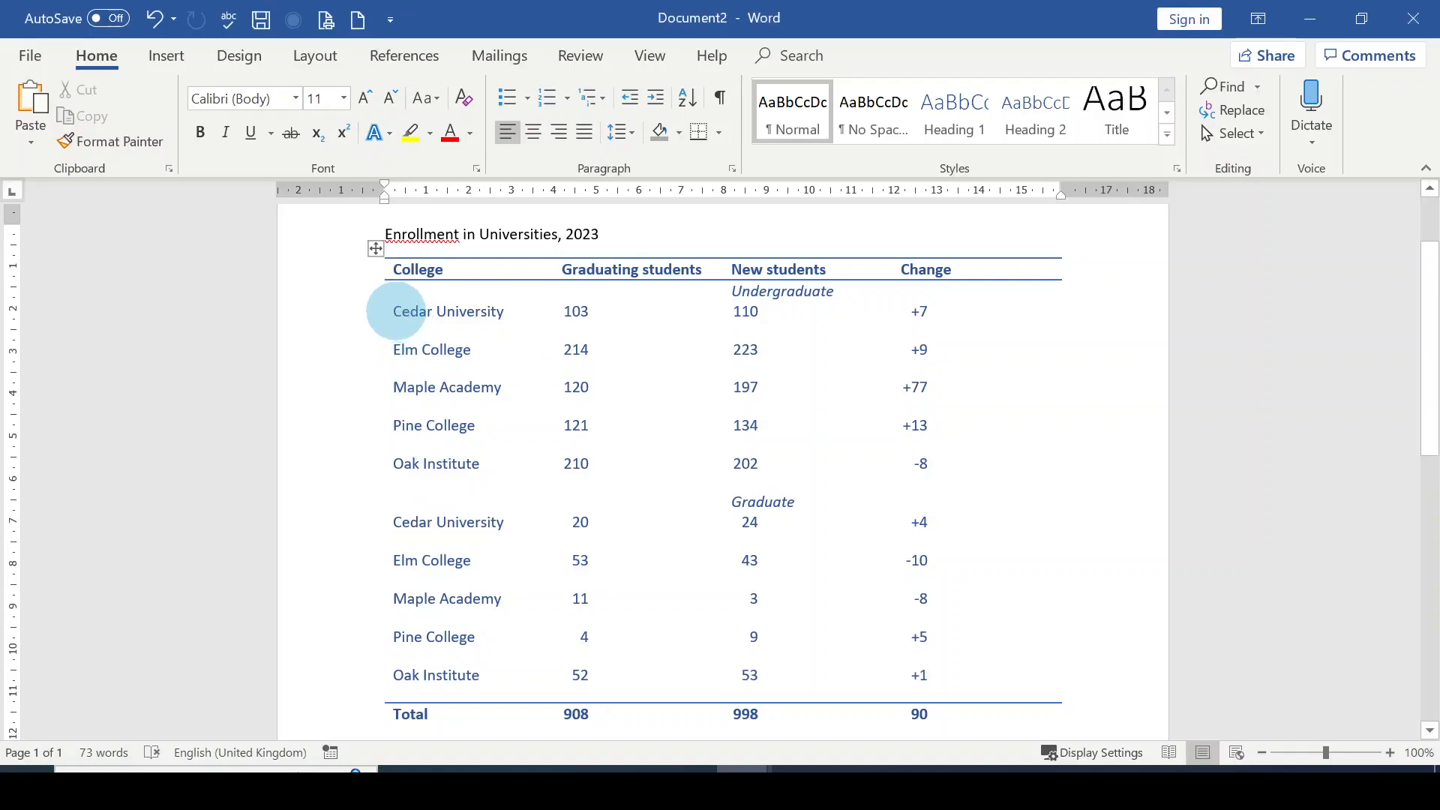
{"action": "left_click_drag", "start_coordinate": [398, 315], "coordinate": [468, 457]}
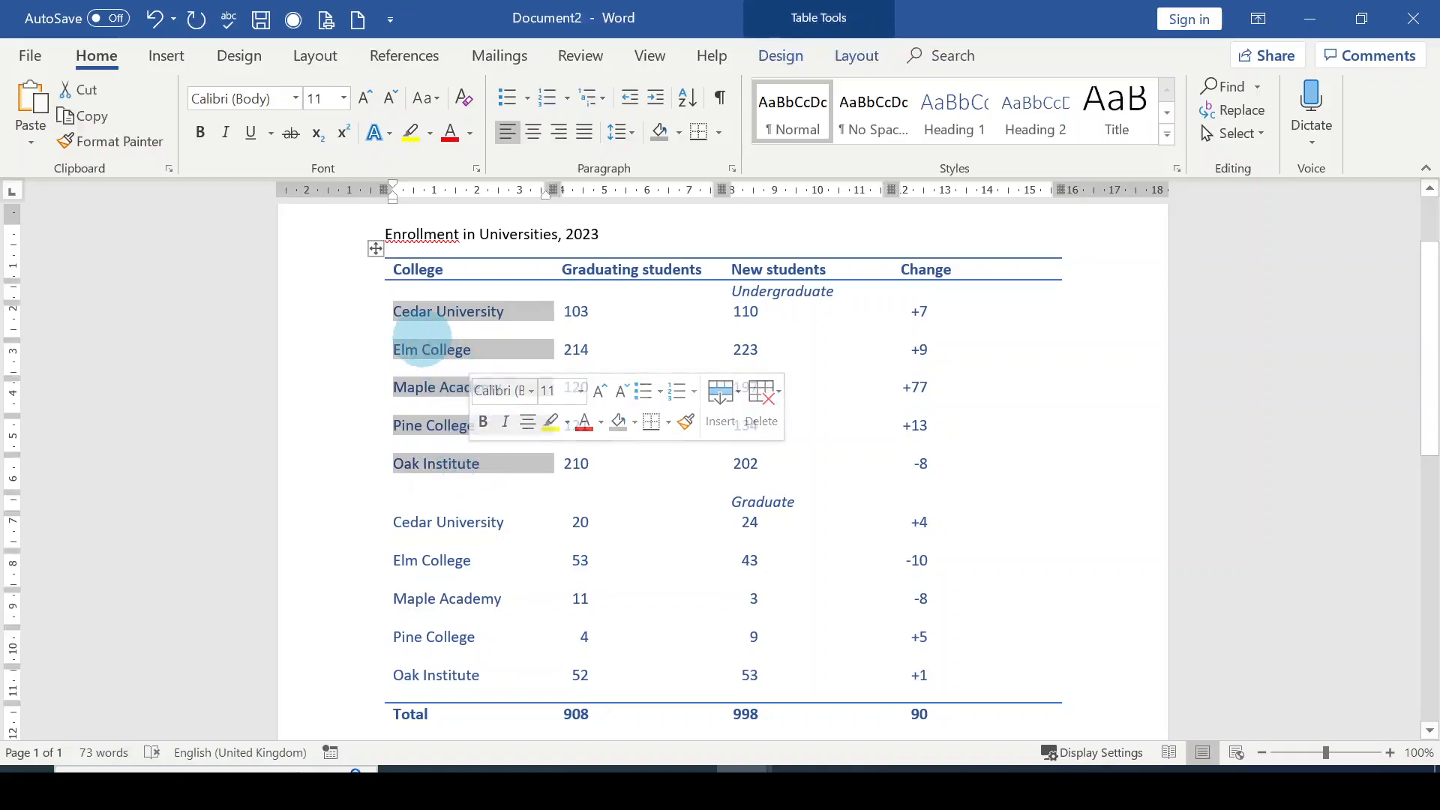
{"action": "key", "text": "Delete"}
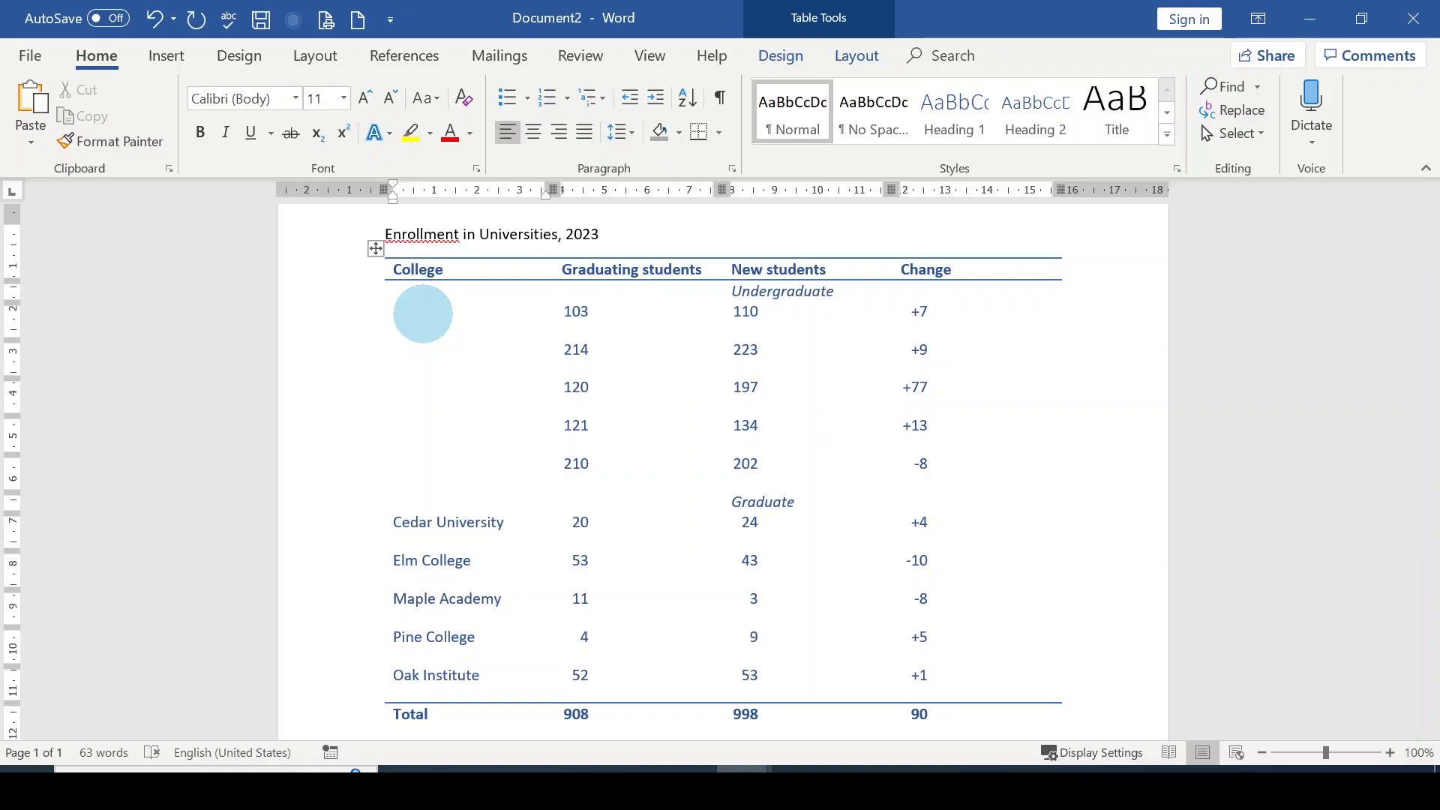
{"action": "type", "text": "Stellenbosch University CPUT UCT UWC"}
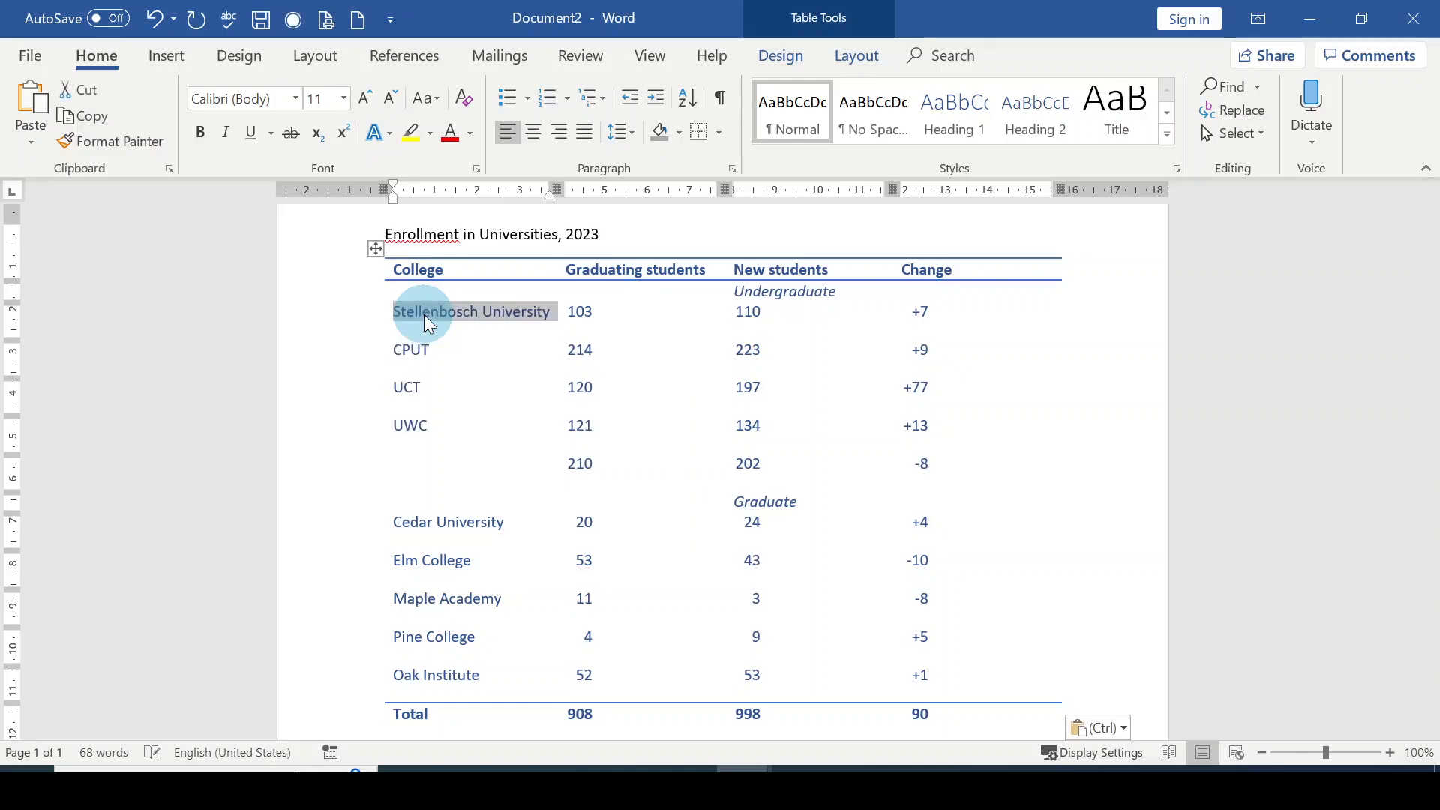
{"action": "left_click_drag", "start_coordinate": [424, 313], "coordinate": [492, 462]}
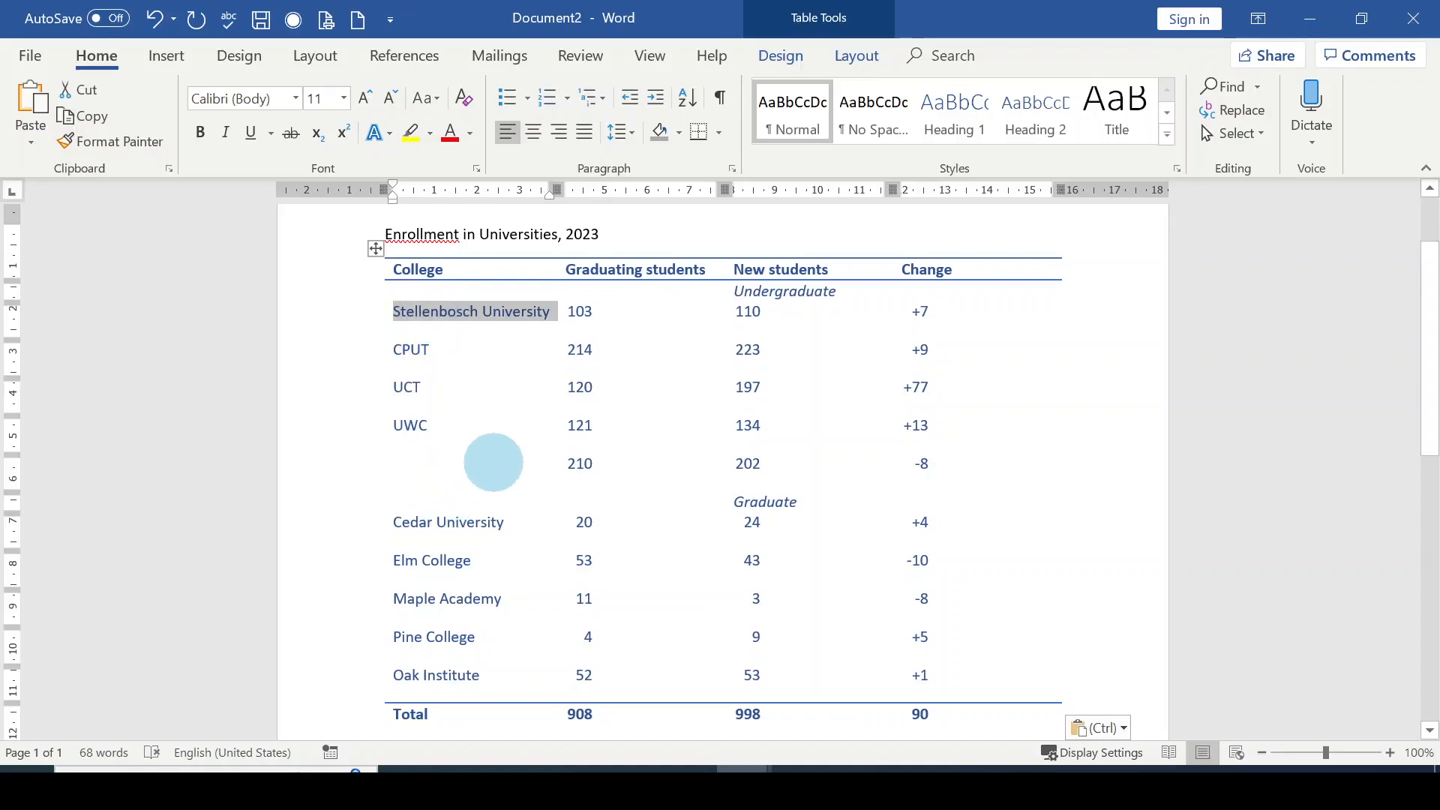
{"action": "left_click", "coordinate": [546, 375]}
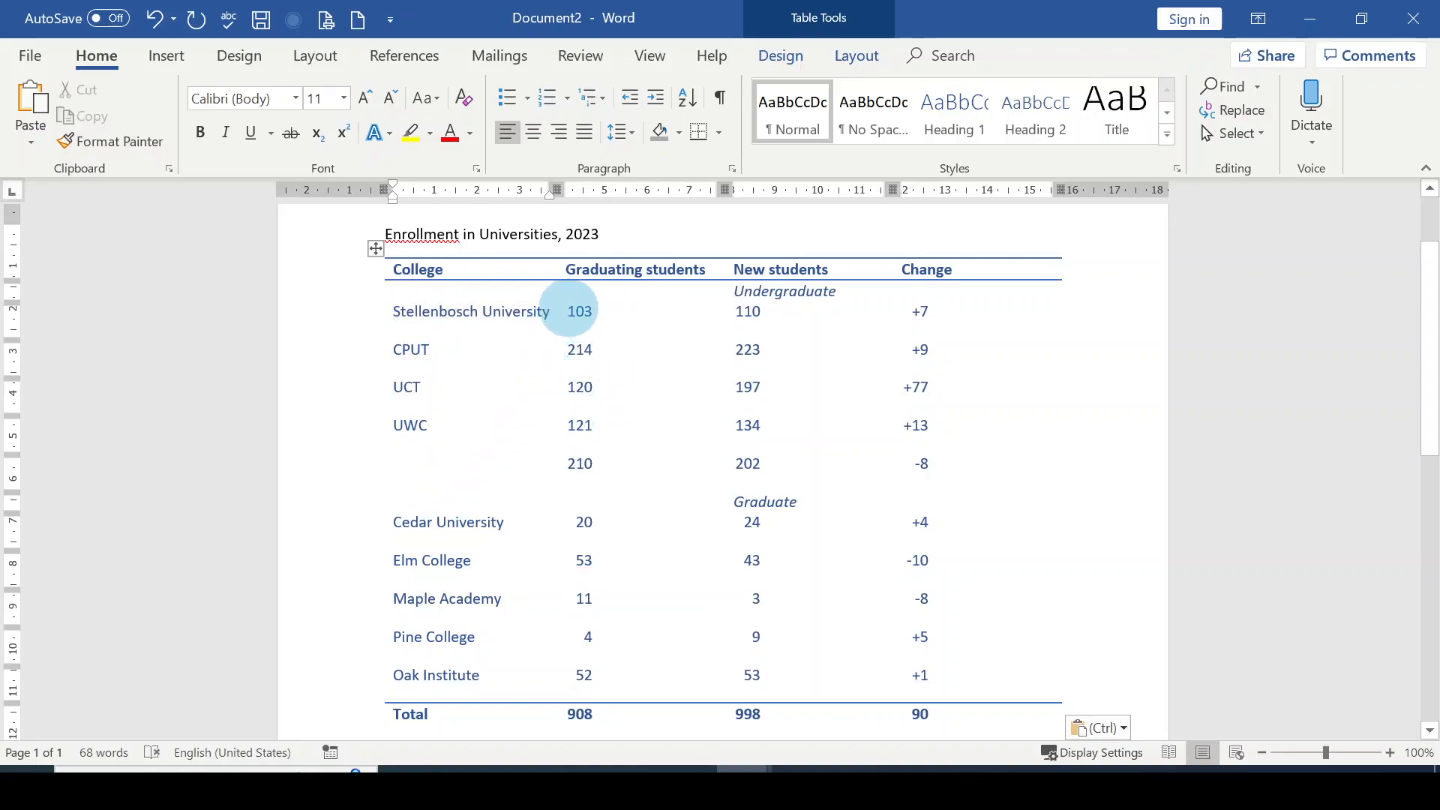
Paste graduating and new student figures over the four undergraduate universities' cells: 350/450, 214/500, 720/900 and 510/660
{"action": "left_click_drag", "start_coordinate": [579, 311], "coordinate": [759, 459]}
{"action": "left_click", "coordinate": [690, 435]}
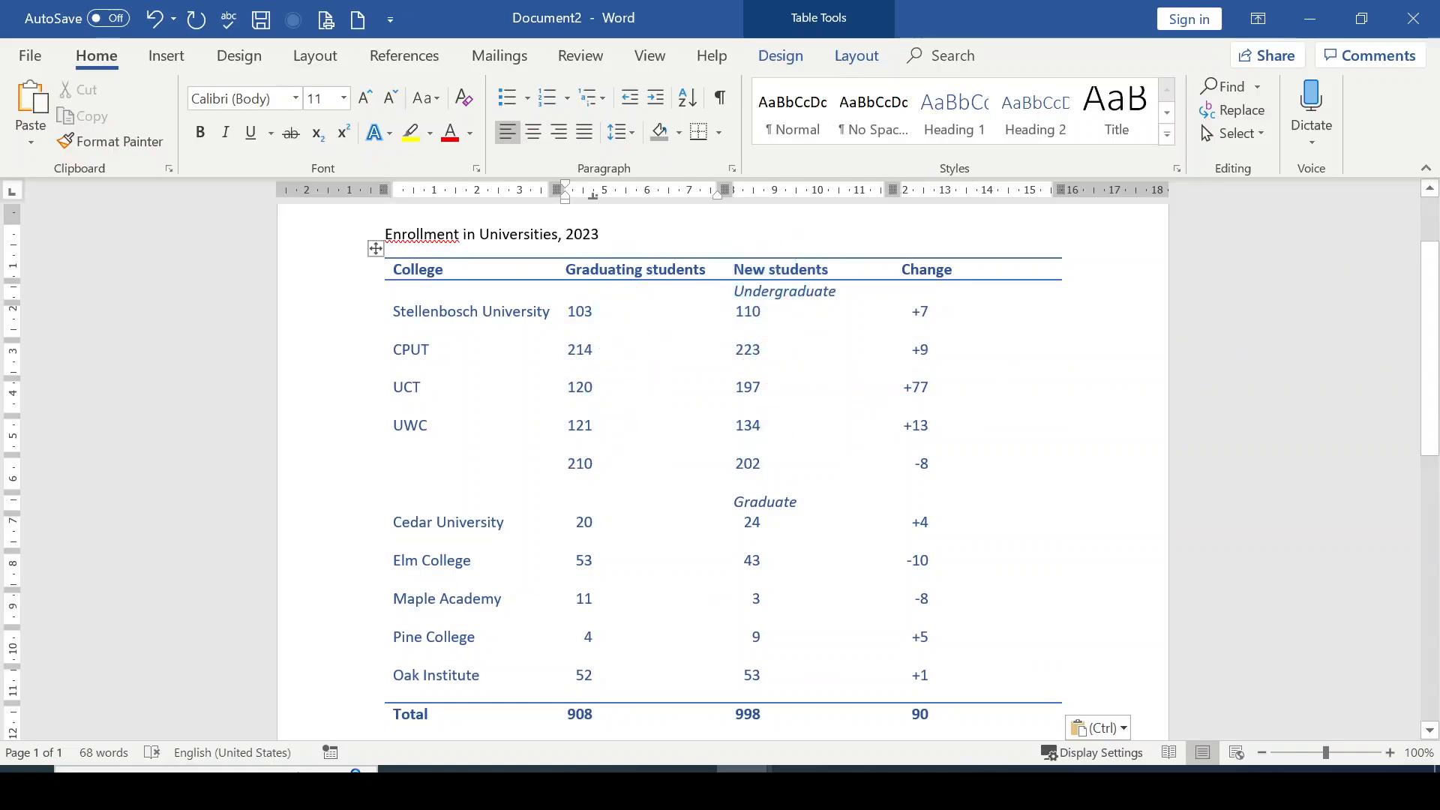
{"action": "left_click", "coordinate": [779, 787]}
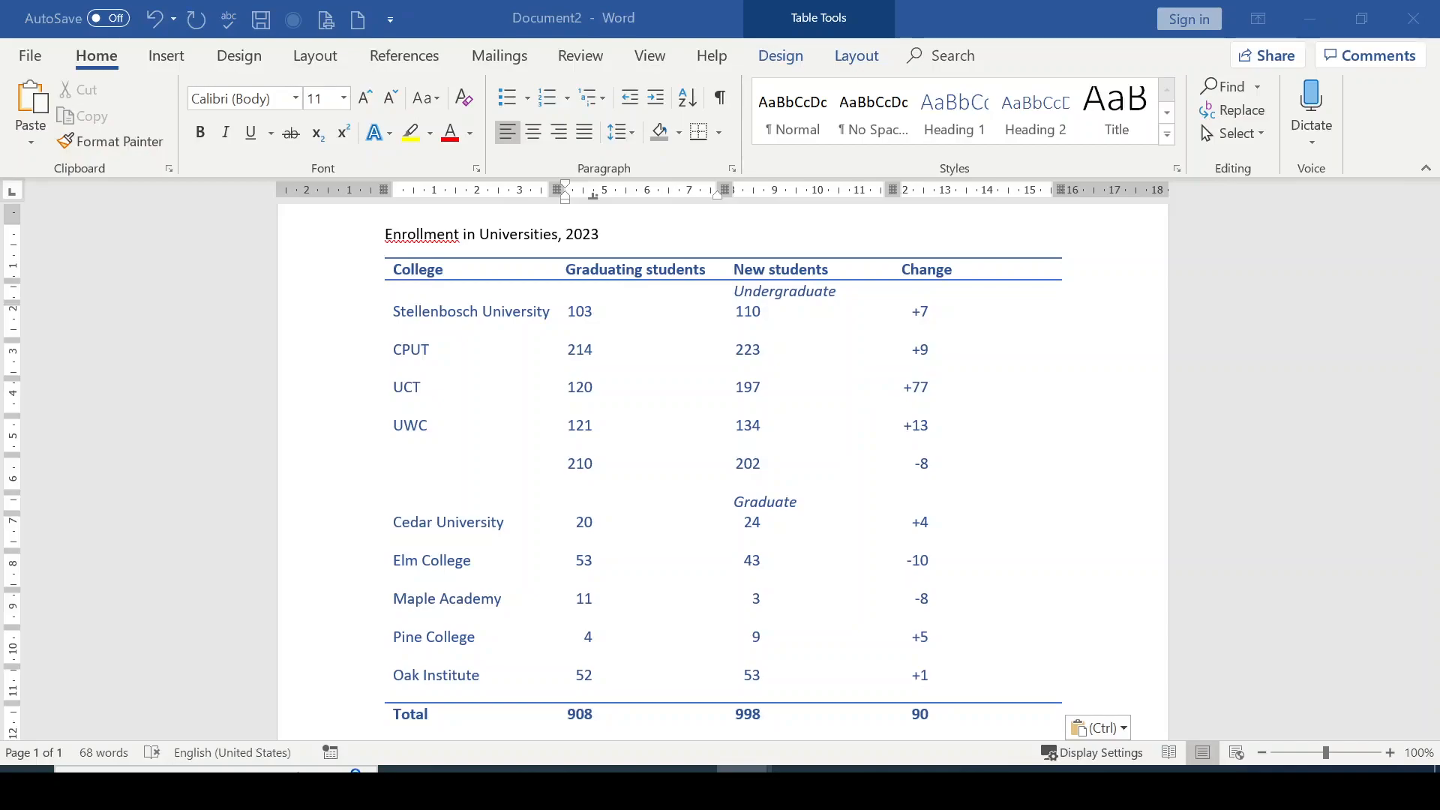
{"action": "left_click", "coordinate": [636, 300]}
{"action": "left_click_drag", "start_coordinate": [580, 310], "coordinate": [744, 428]}
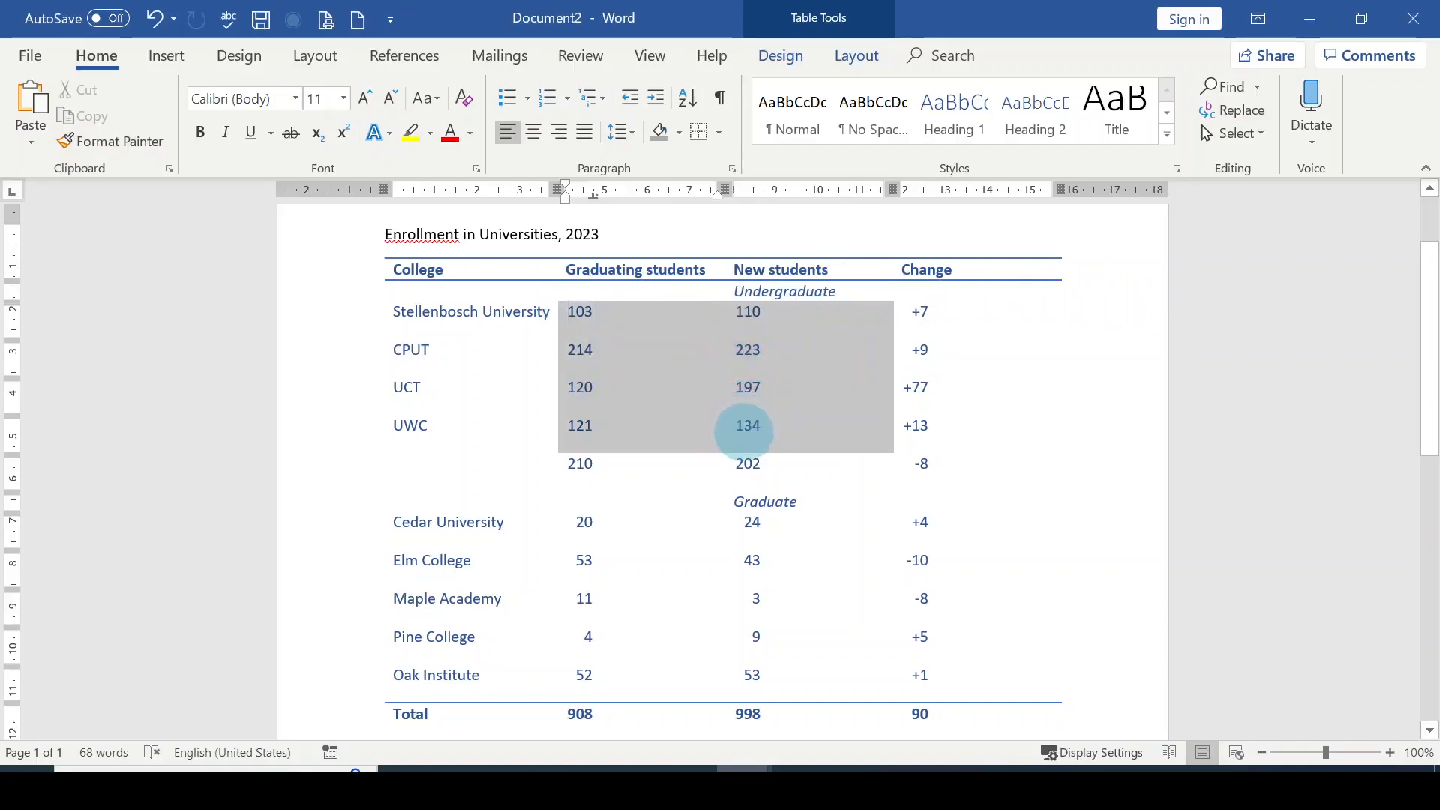
{"action": "key", "text": "ctrl+v"}
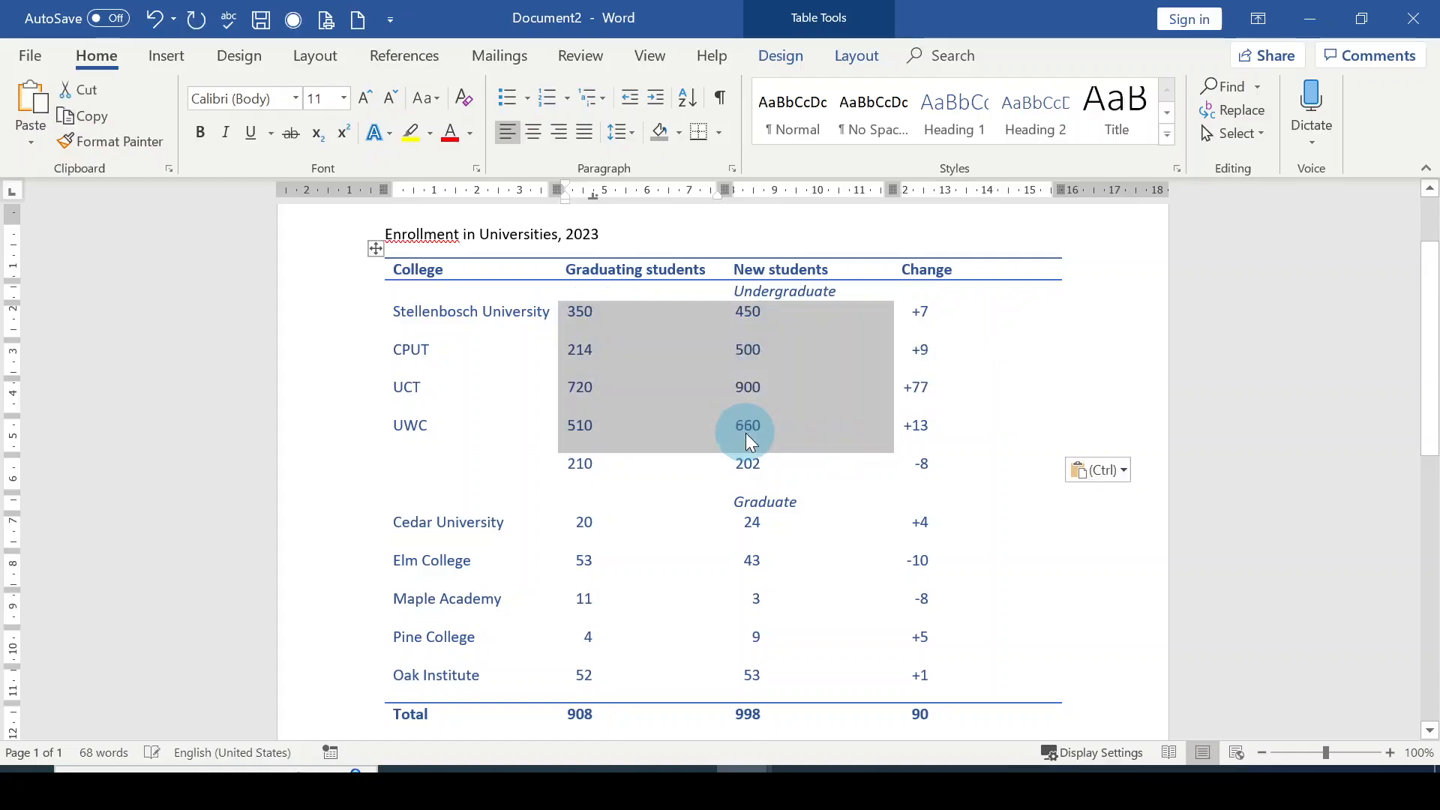
Delete the entire undergraduate row below UWC that has no college name
{"action": "left_click", "coordinate": [420, 470]}
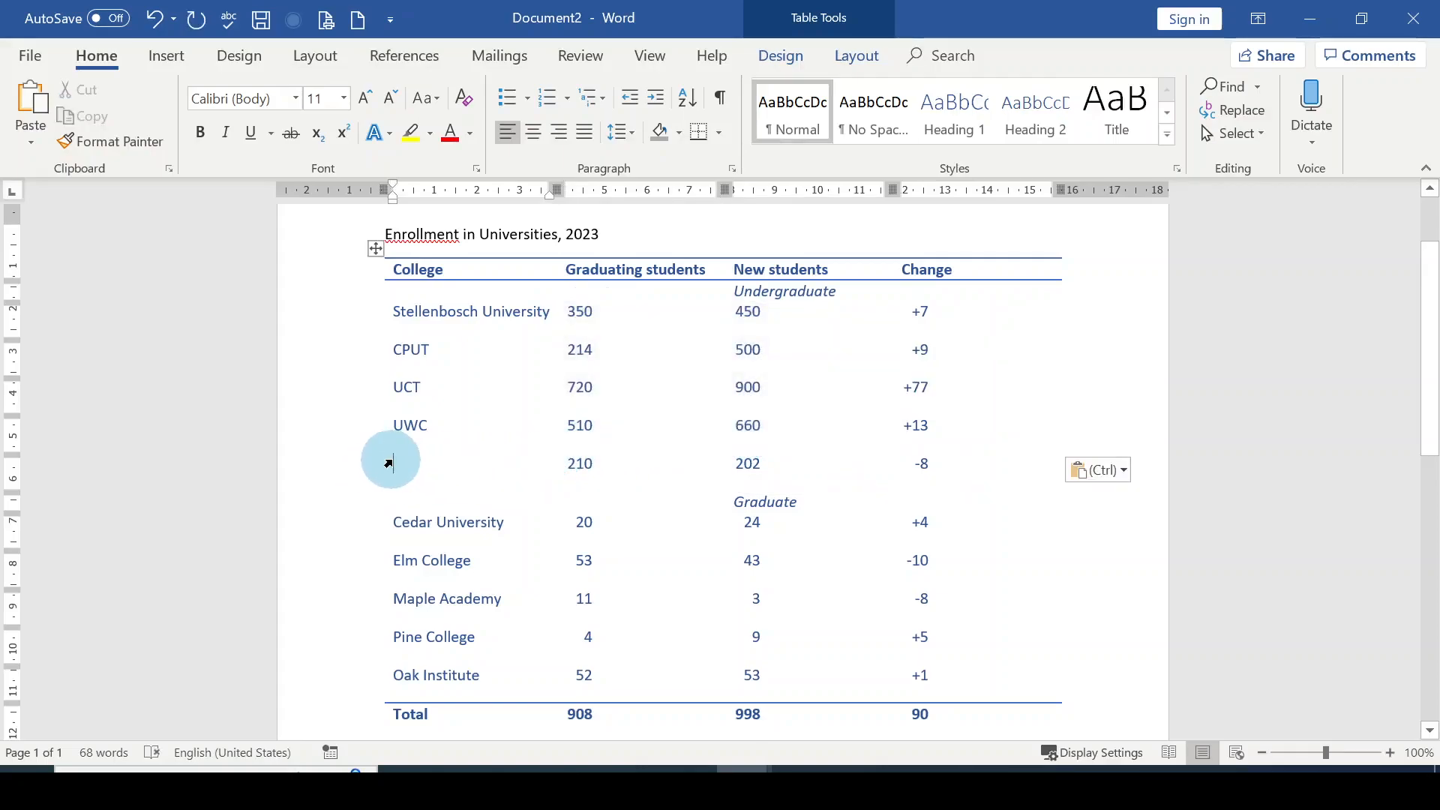
{"action": "left_click_drag", "start_coordinate": [401, 459], "coordinate": [974, 461]}
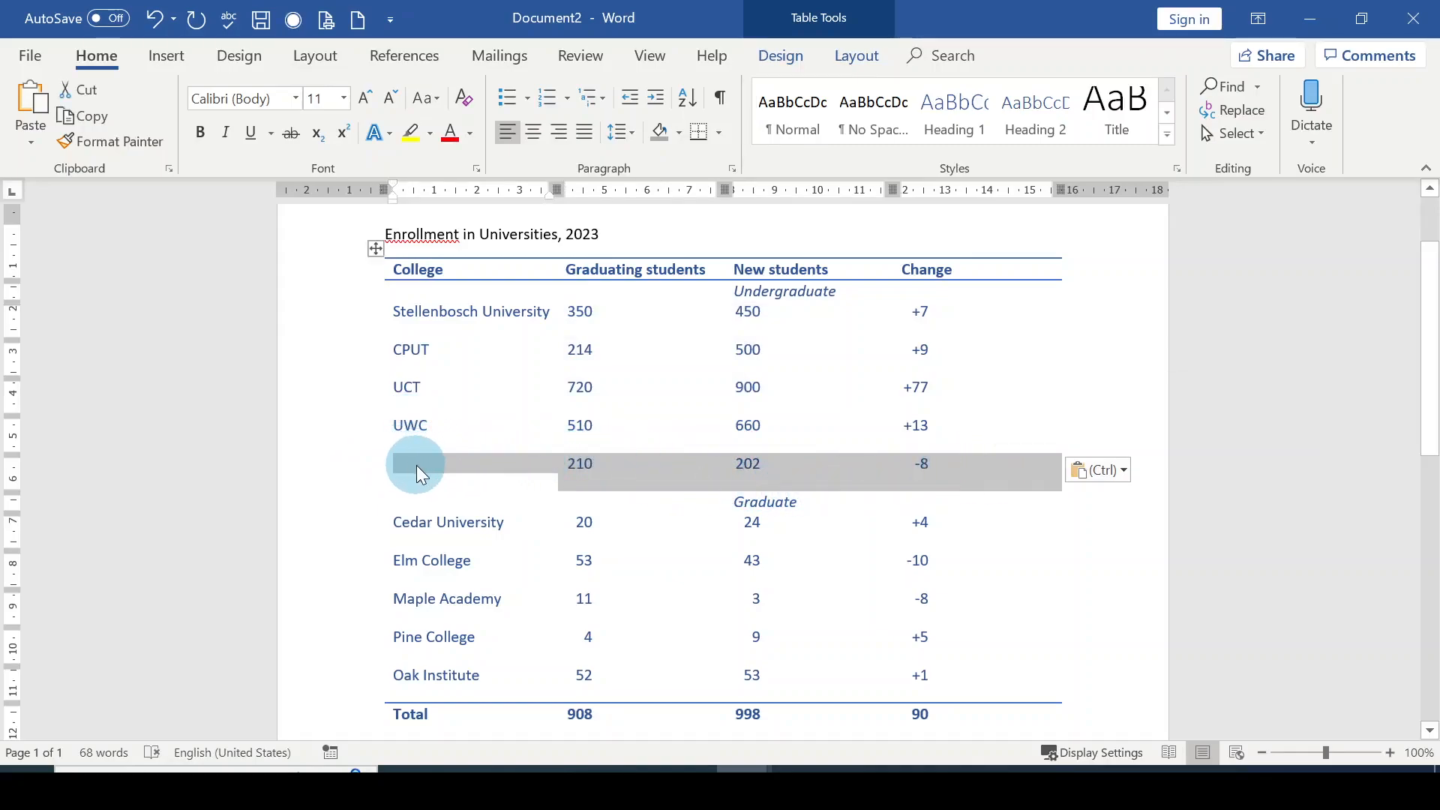
{"action": "right_click", "coordinate": [456, 462]}
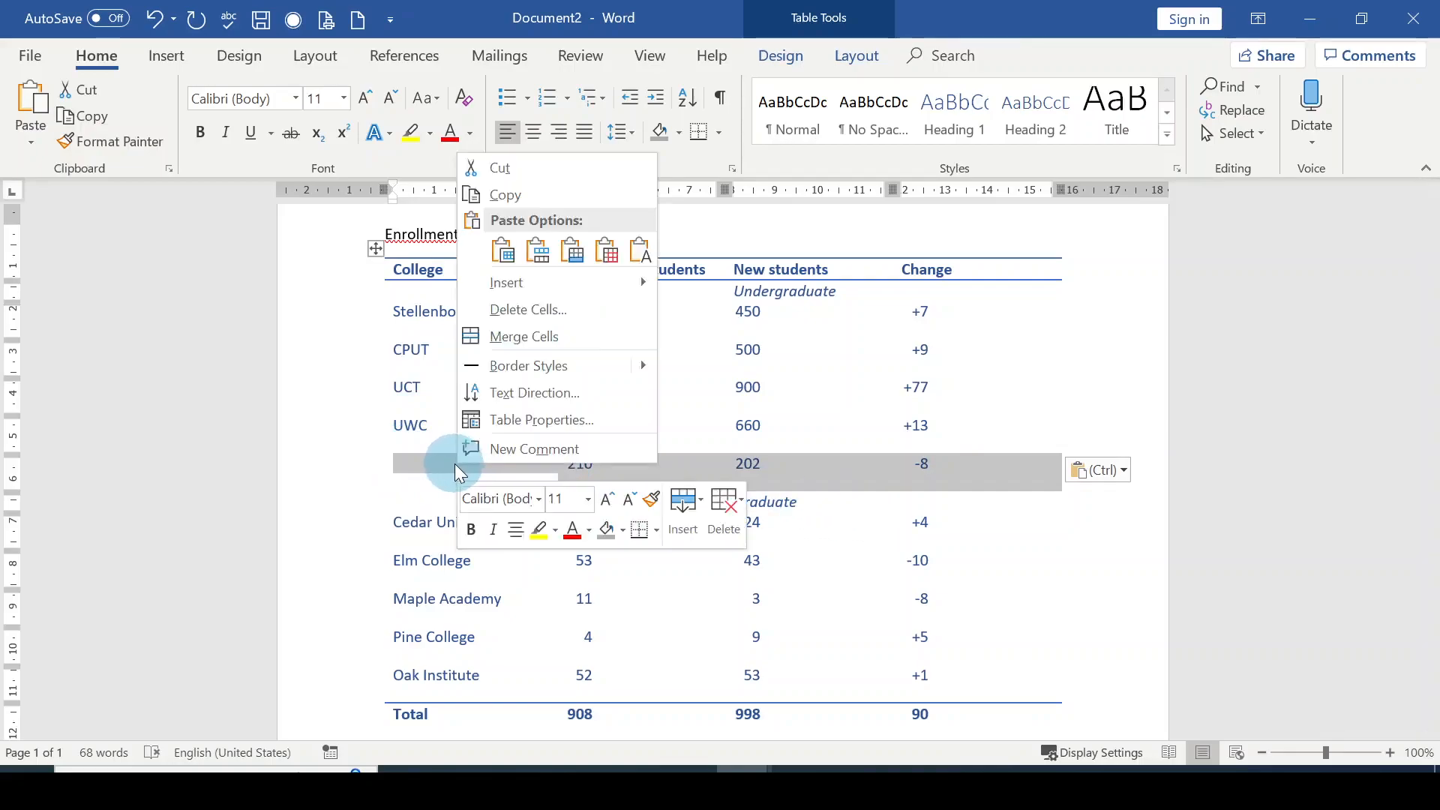
{"action": "left_click", "coordinate": [577, 314]}
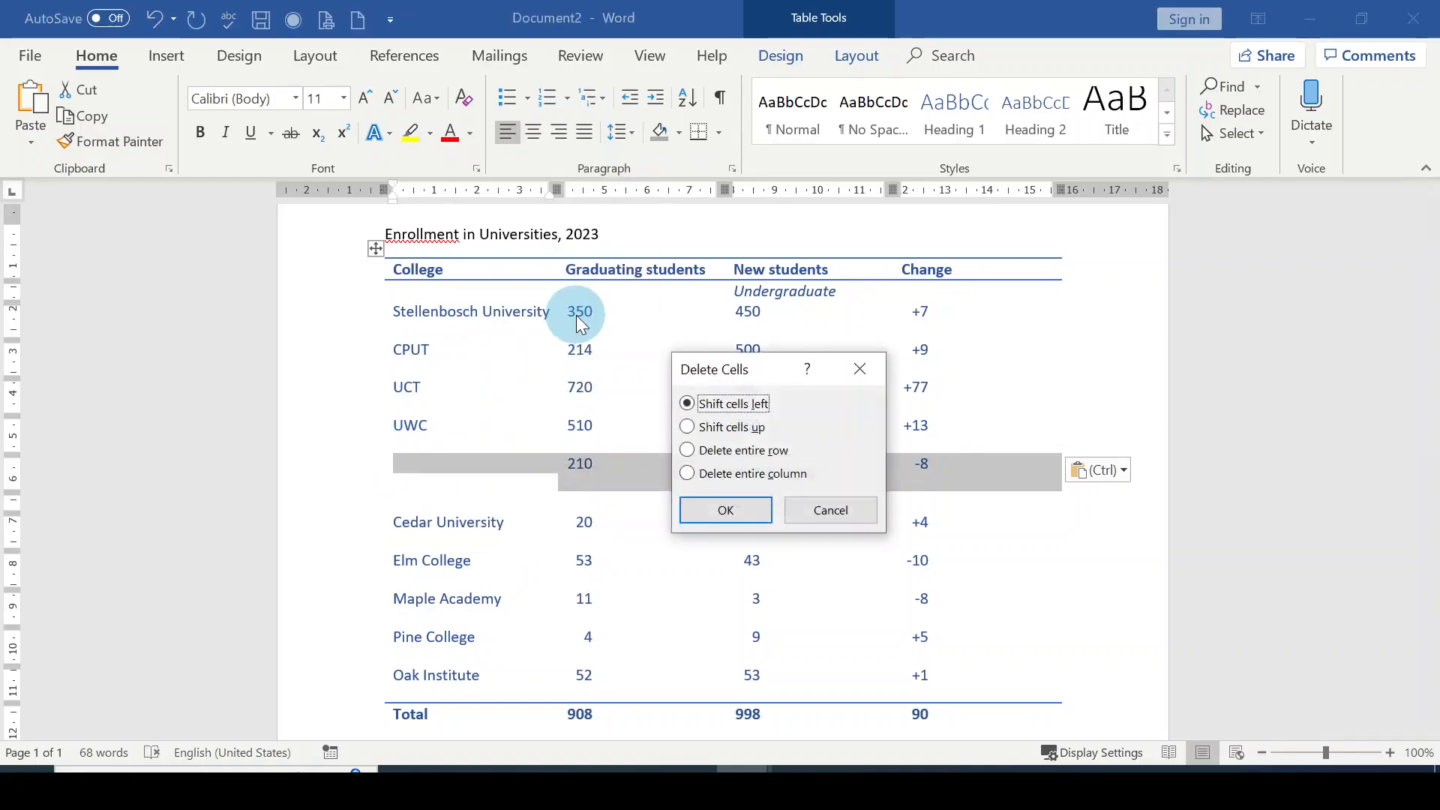
{"action": "left_click", "coordinate": [686, 448]}
{"action": "left_click", "coordinate": [732, 504]}
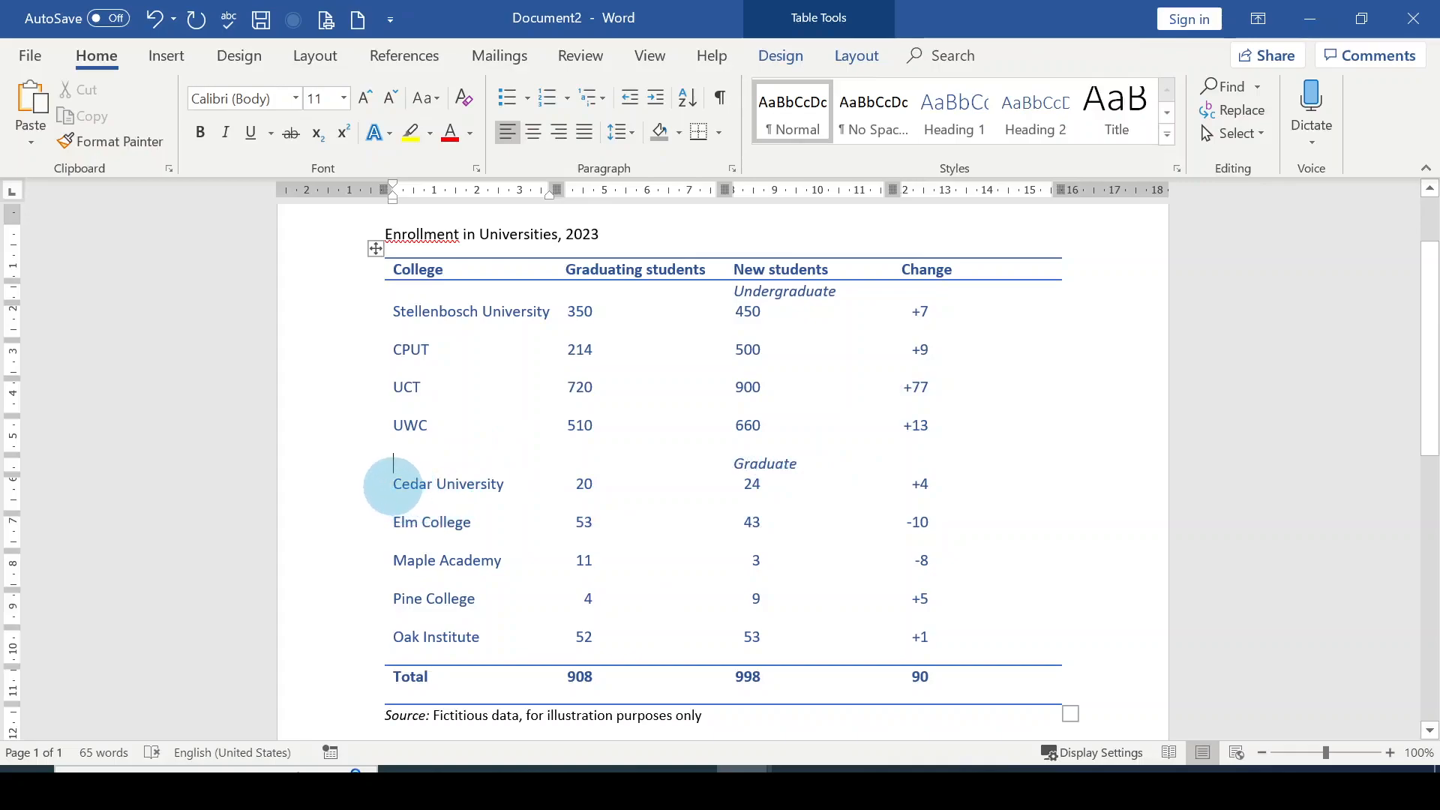
Replace the first four graduate college names with Stellenbosch University, CPUT, UCT and UWC, copied from the undergraduate rows
{"action": "left_click_drag", "start_coordinate": [392, 484], "coordinate": [416, 529]}
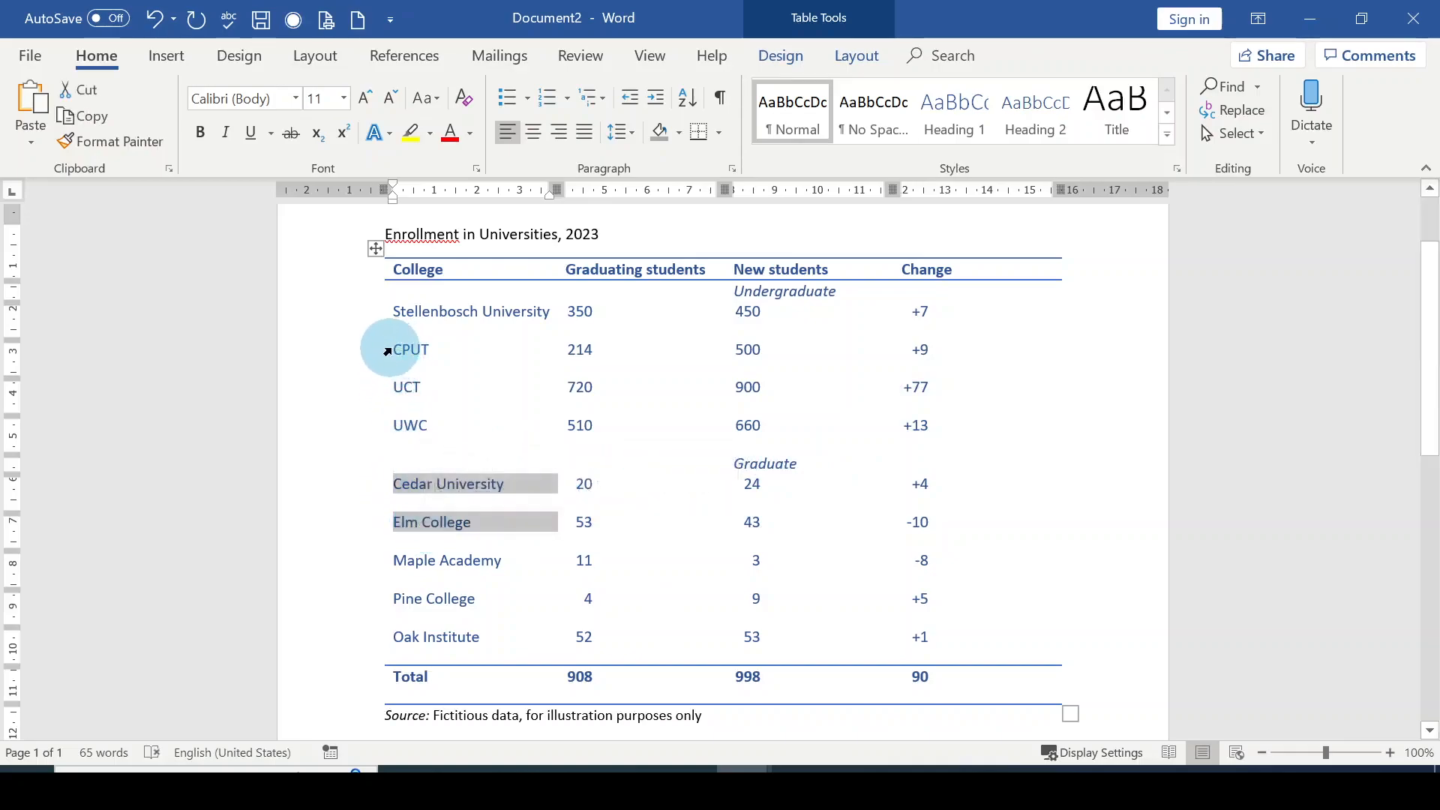
{"action": "left_click_drag", "start_coordinate": [384, 307], "coordinate": [412, 421]}
{"action": "key", "text": "ctrl+c"}
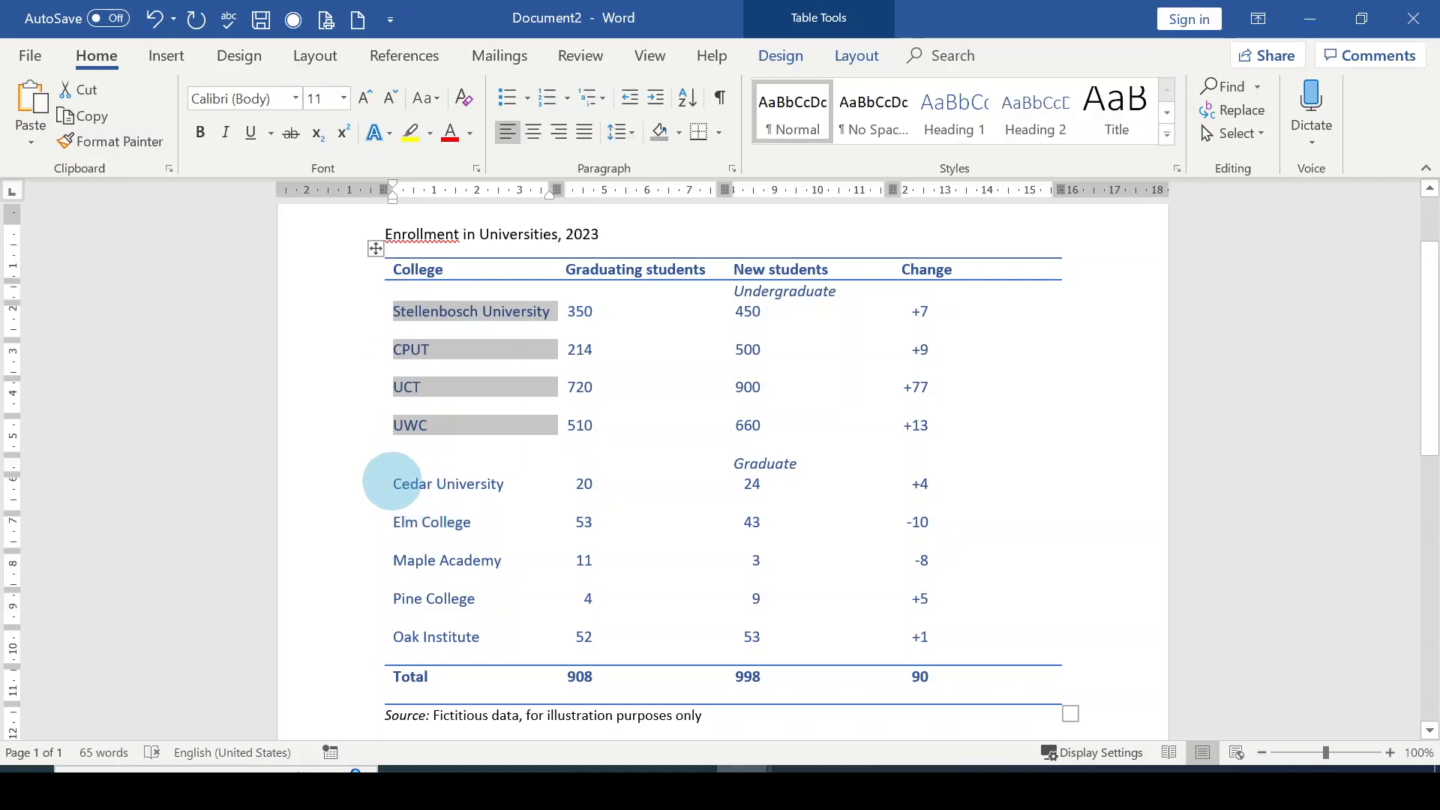
{"action": "left_click", "coordinate": [389, 483]}
{"action": "left_click_drag", "start_coordinate": [412, 521], "coordinate": [467, 601]}
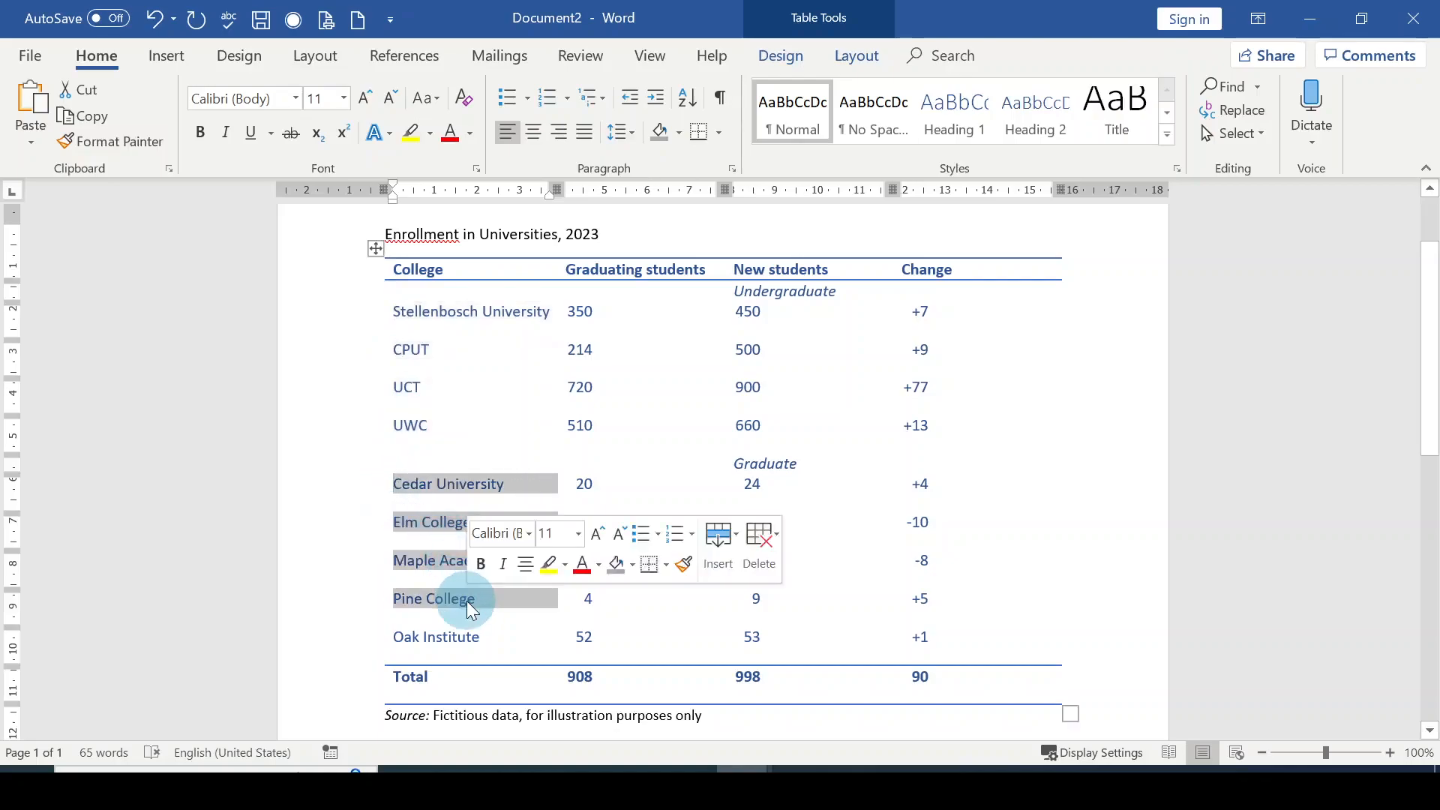
{"action": "key", "text": "ctrl+v"}
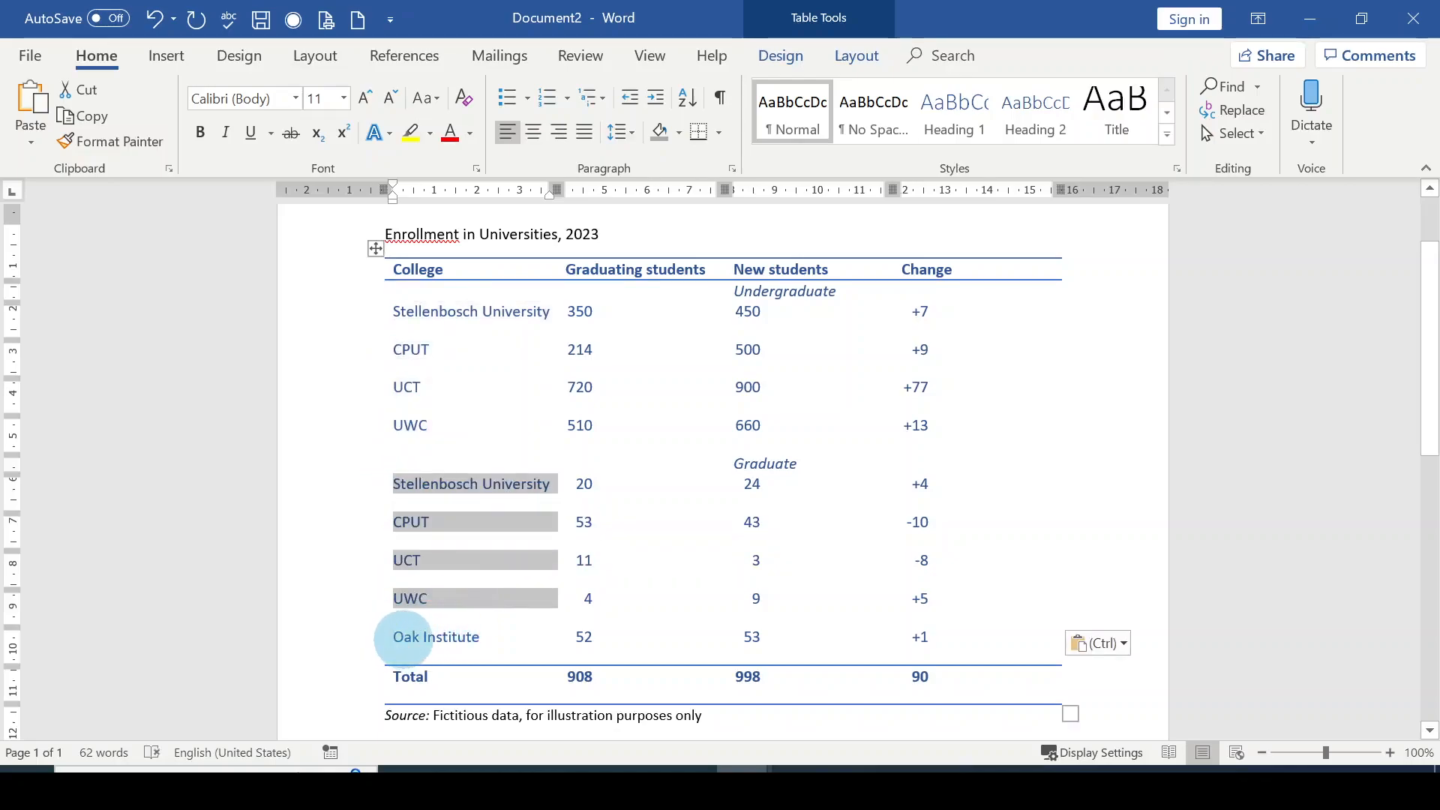
Delete the entire Oak Institute row from the graduate section of the table
{"action": "left_click", "coordinate": [397, 637]}
{"action": "left_click_drag", "start_coordinate": [398, 637], "coordinate": [949, 639]}
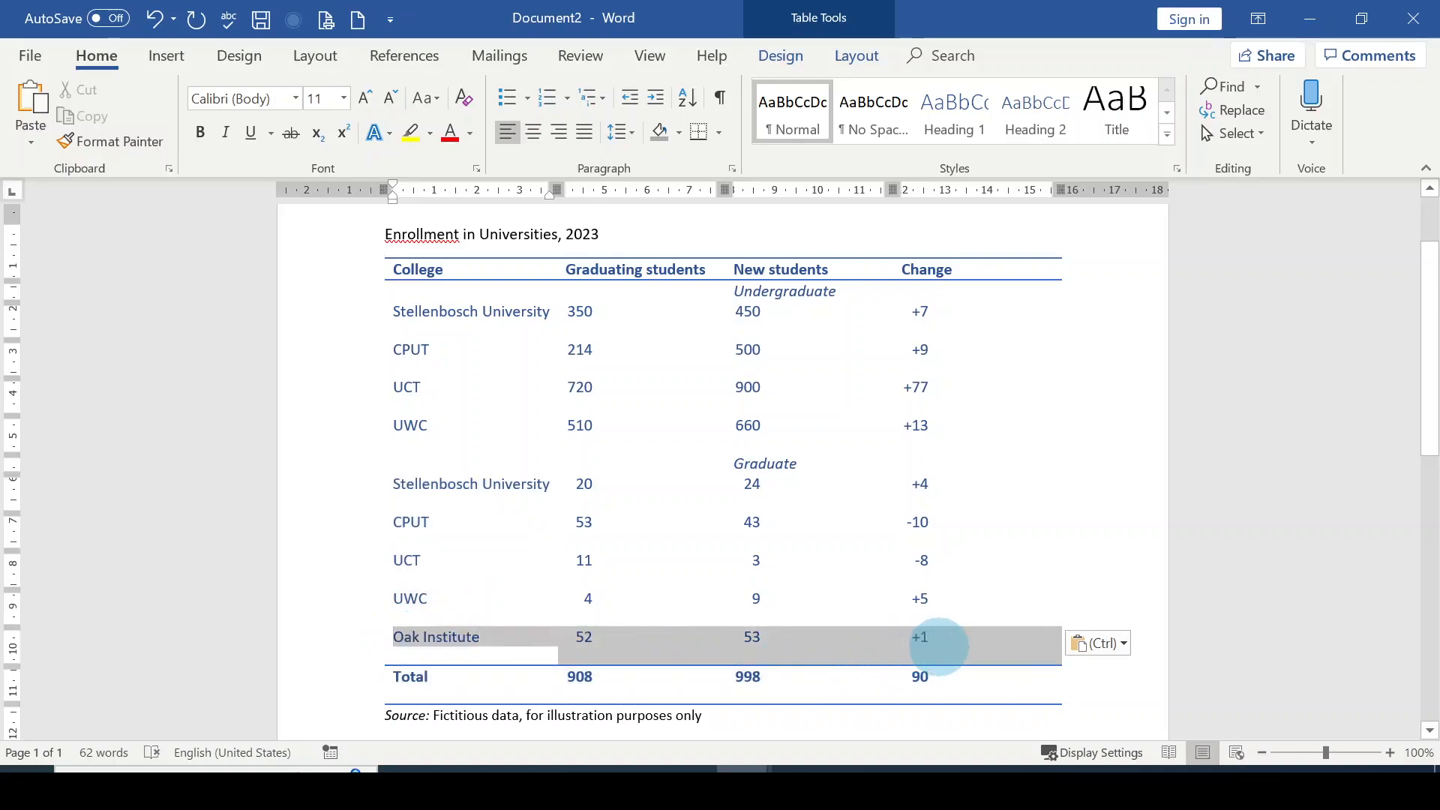
{"action": "right_click", "coordinate": [519, 637]}
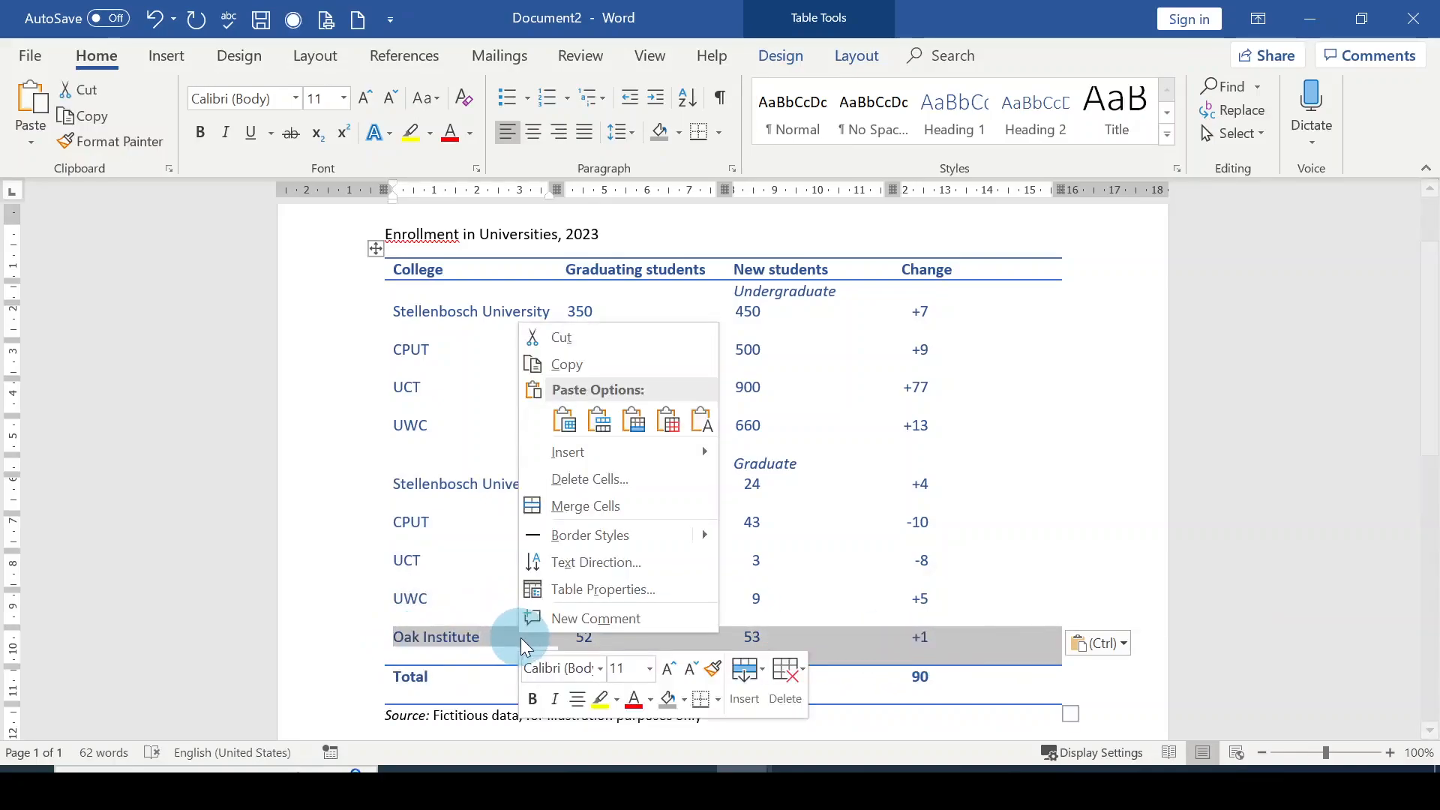
{"action": "left_click", "coordinate": [600, 479]}
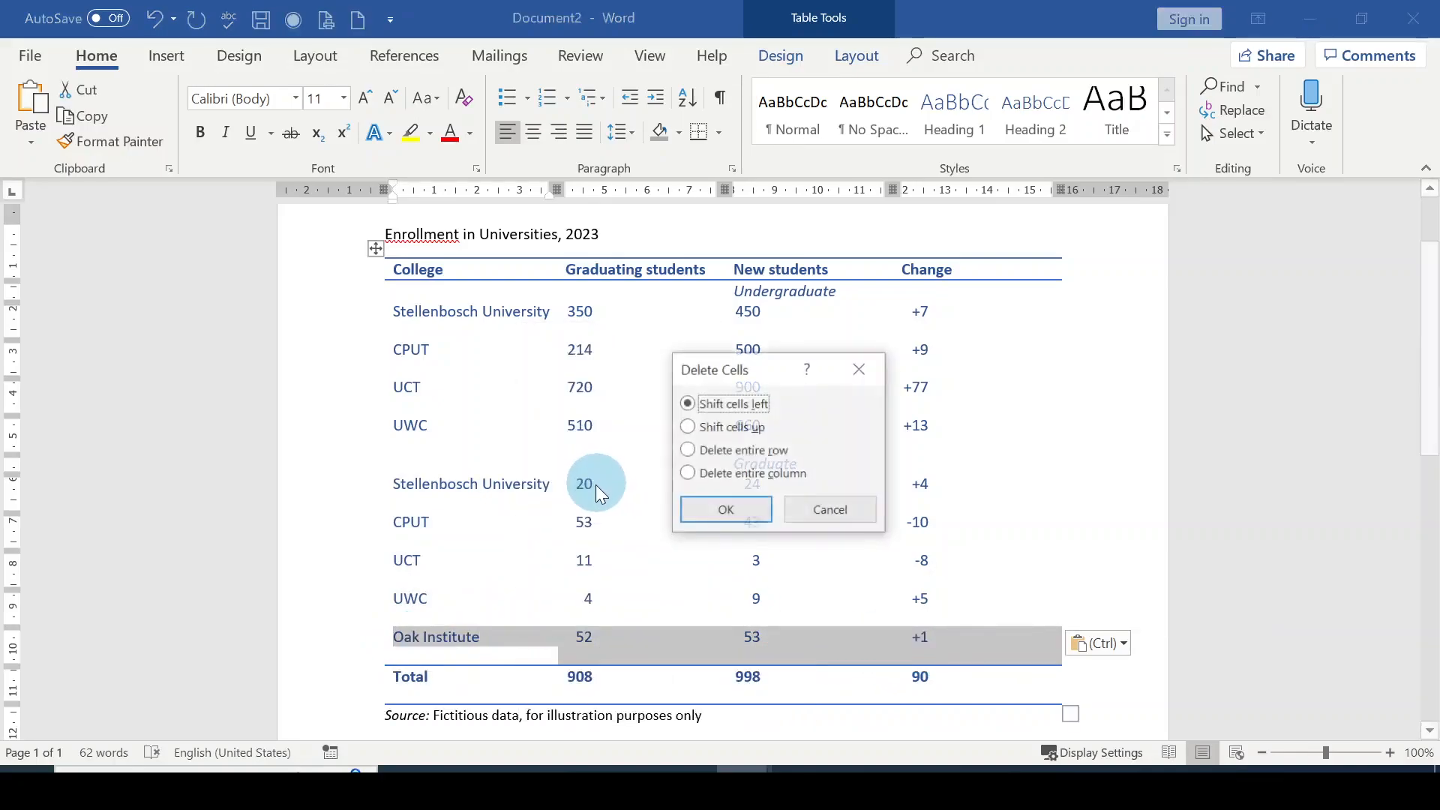
{"action": "left_click", "coordinate": [689, 450]}
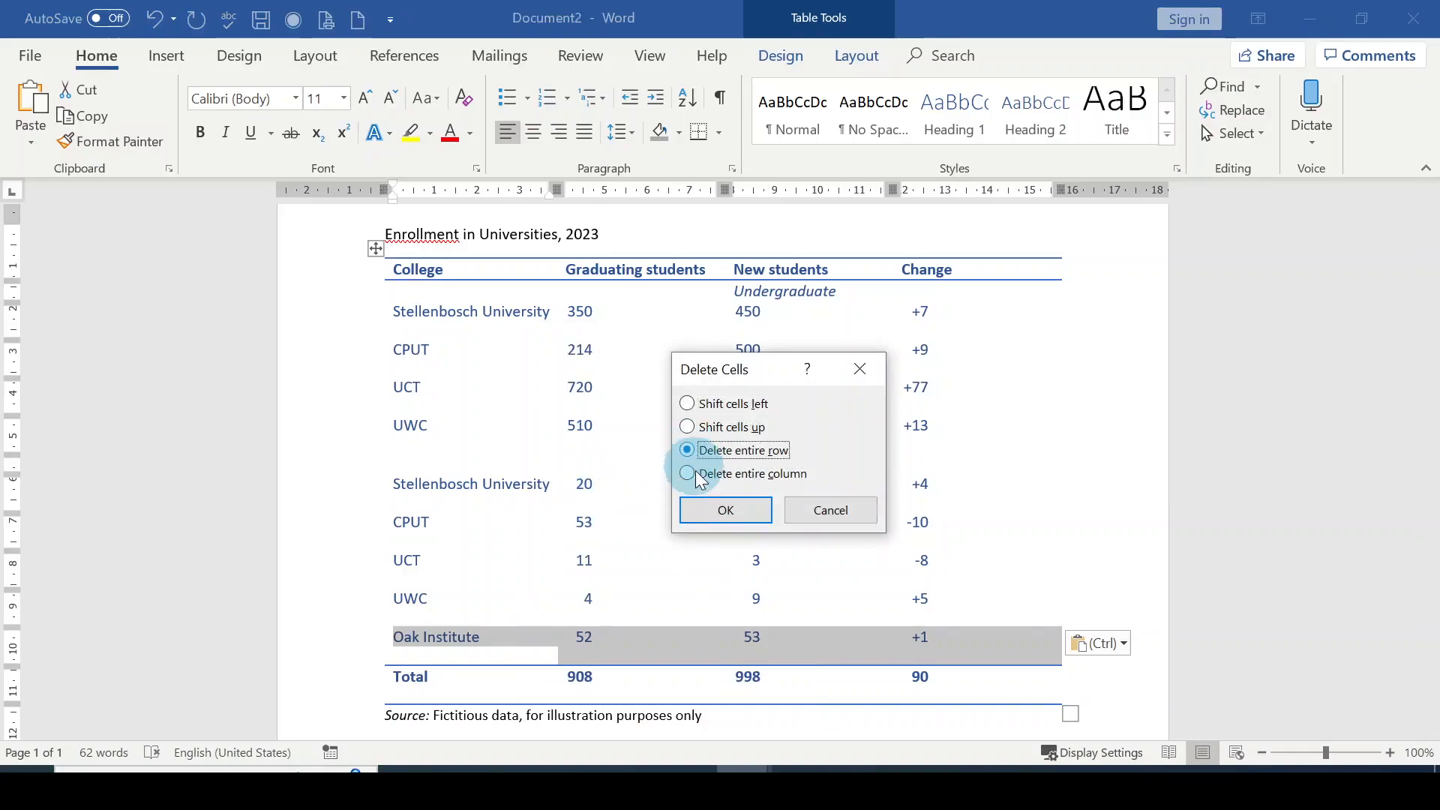
{"action": "left_click", "coordinate": [726, 510]}
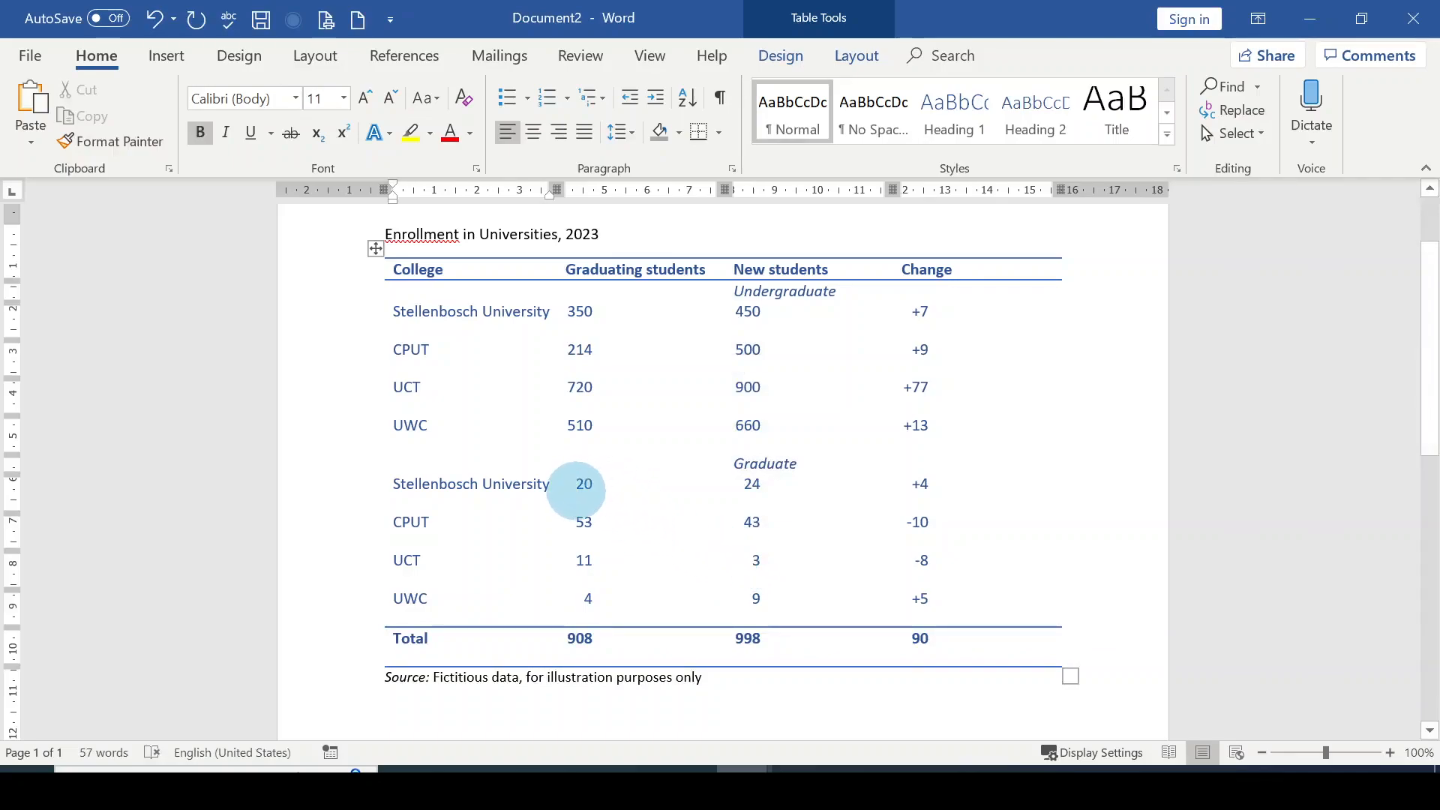
Try replacing the graduate universities' graduating and new student figures with 20/24, 3/23, 71/83 and 34/39
{"action": "left_click", "coordinate": [576, 485]}
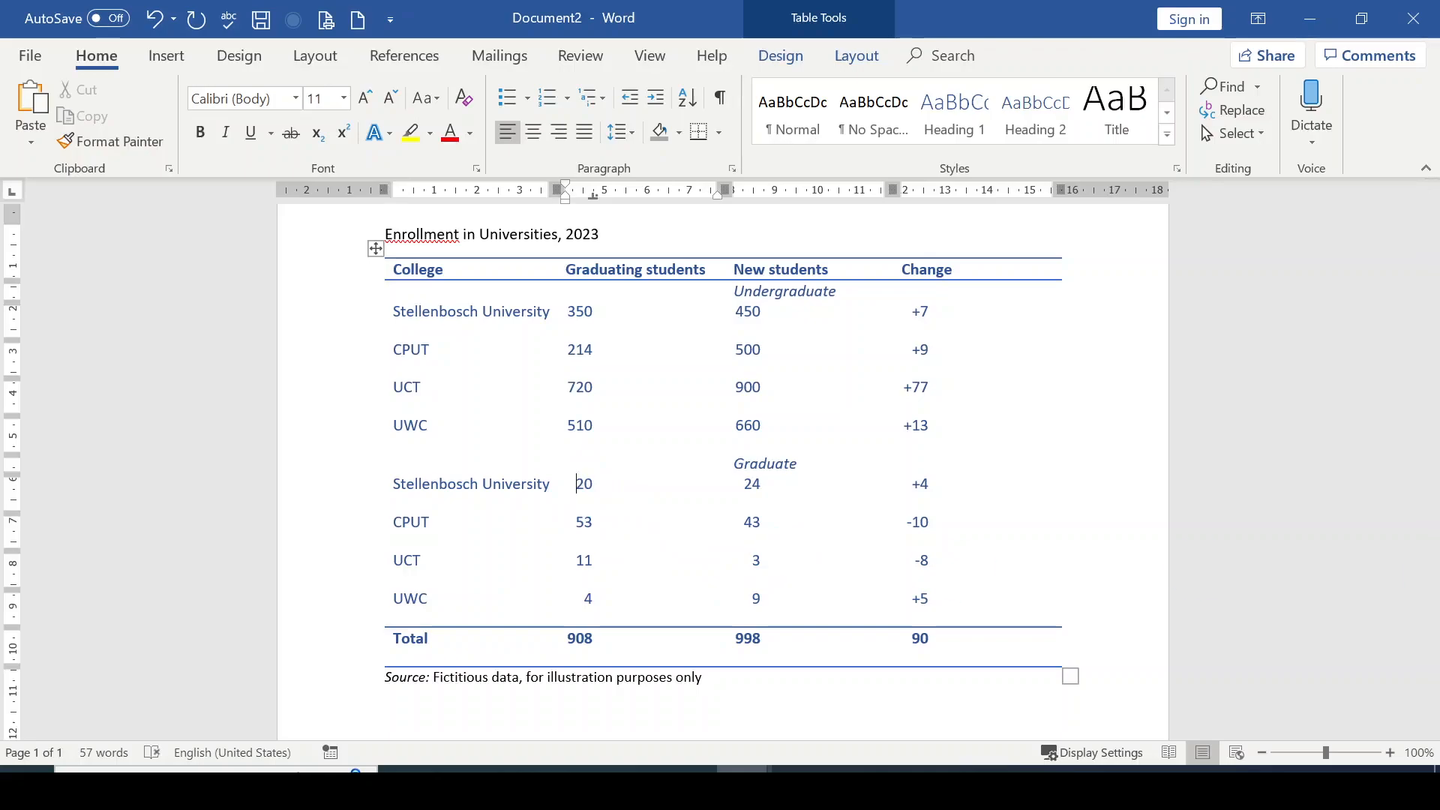
{"action": "left_click_drag", "start_coordinate": [635, 494], "coordinate": [762, 603]}
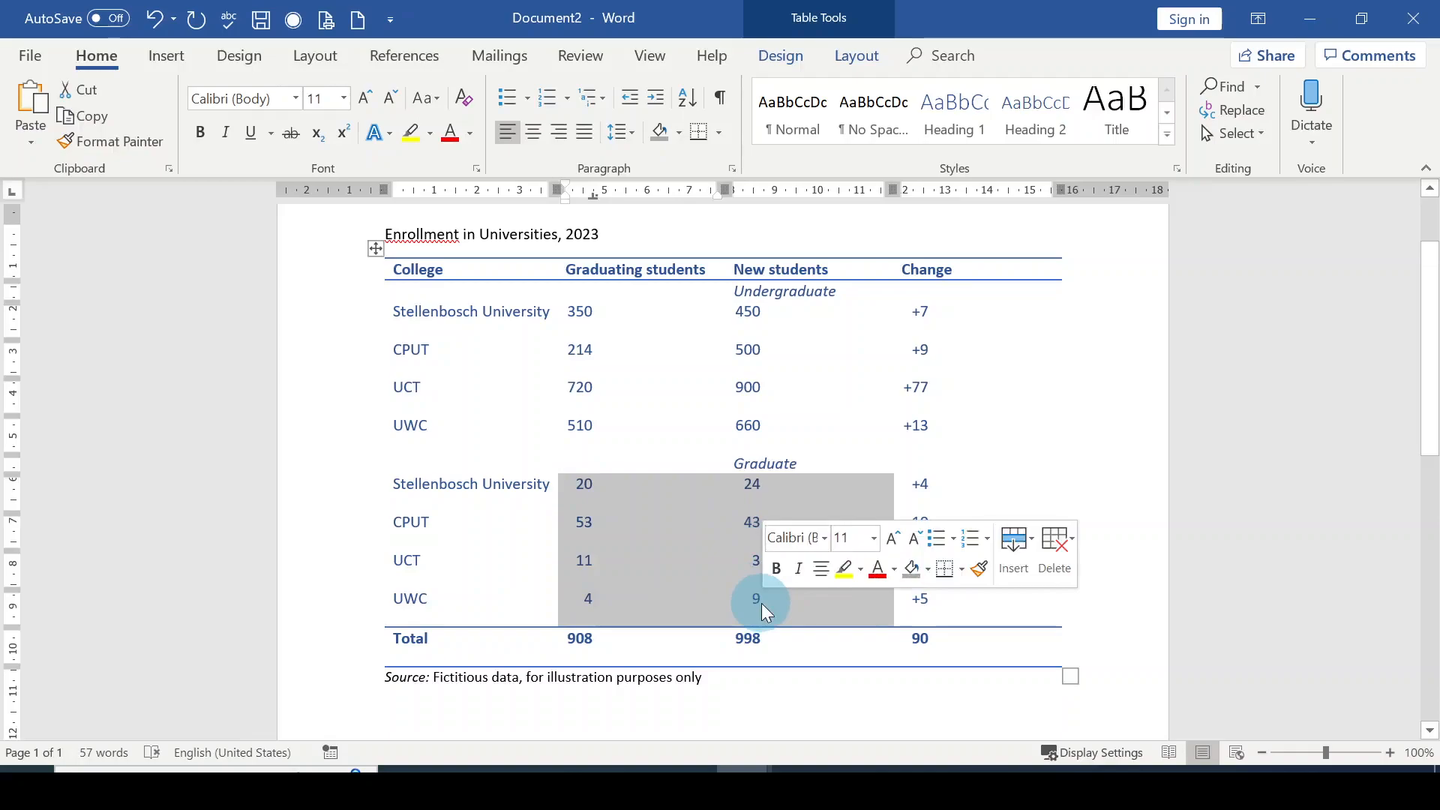
{"action": "key", "text": "Delete"}
{"action": "key", "text": "ctrl+v"}
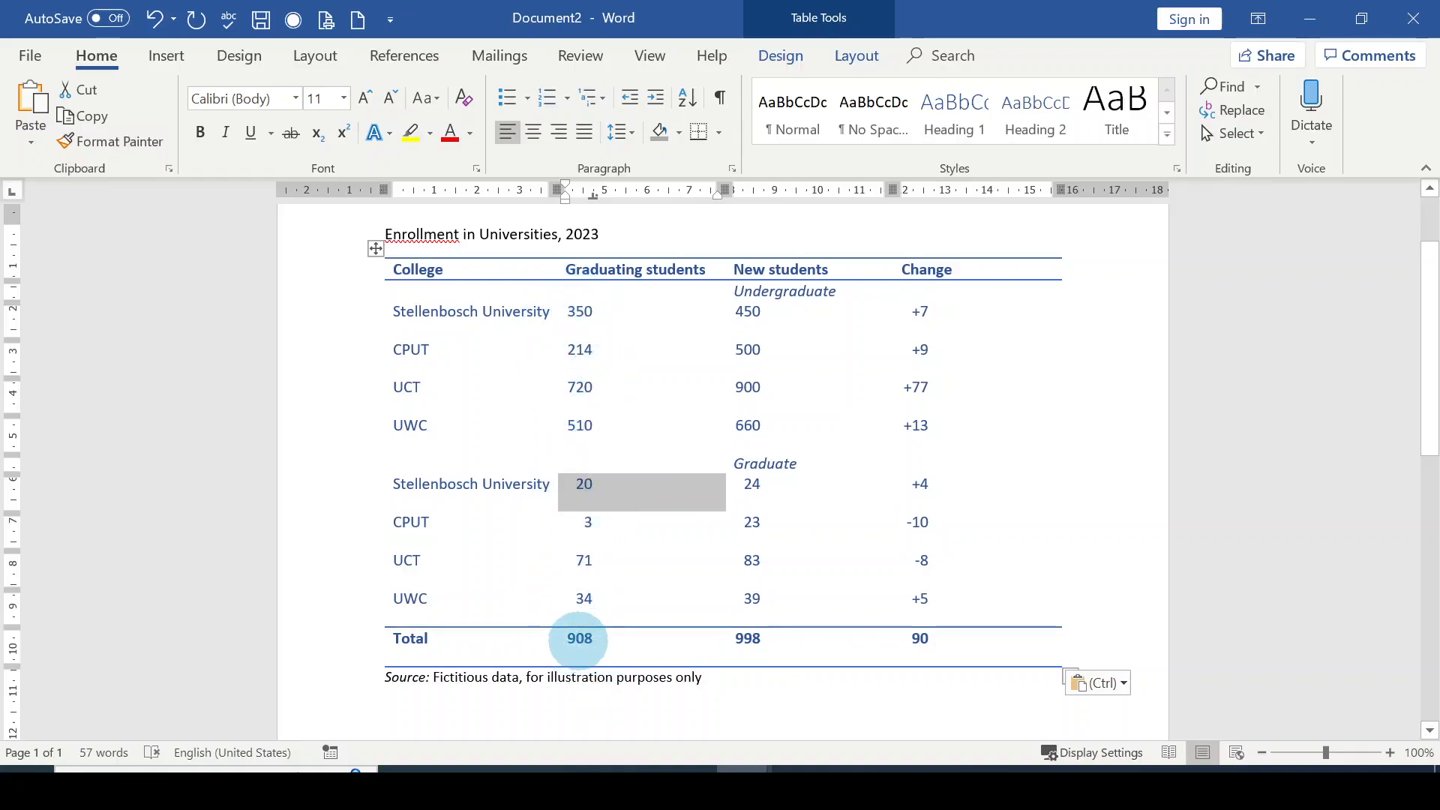
{"action": "double_click", "coordinate": [579, 638]}
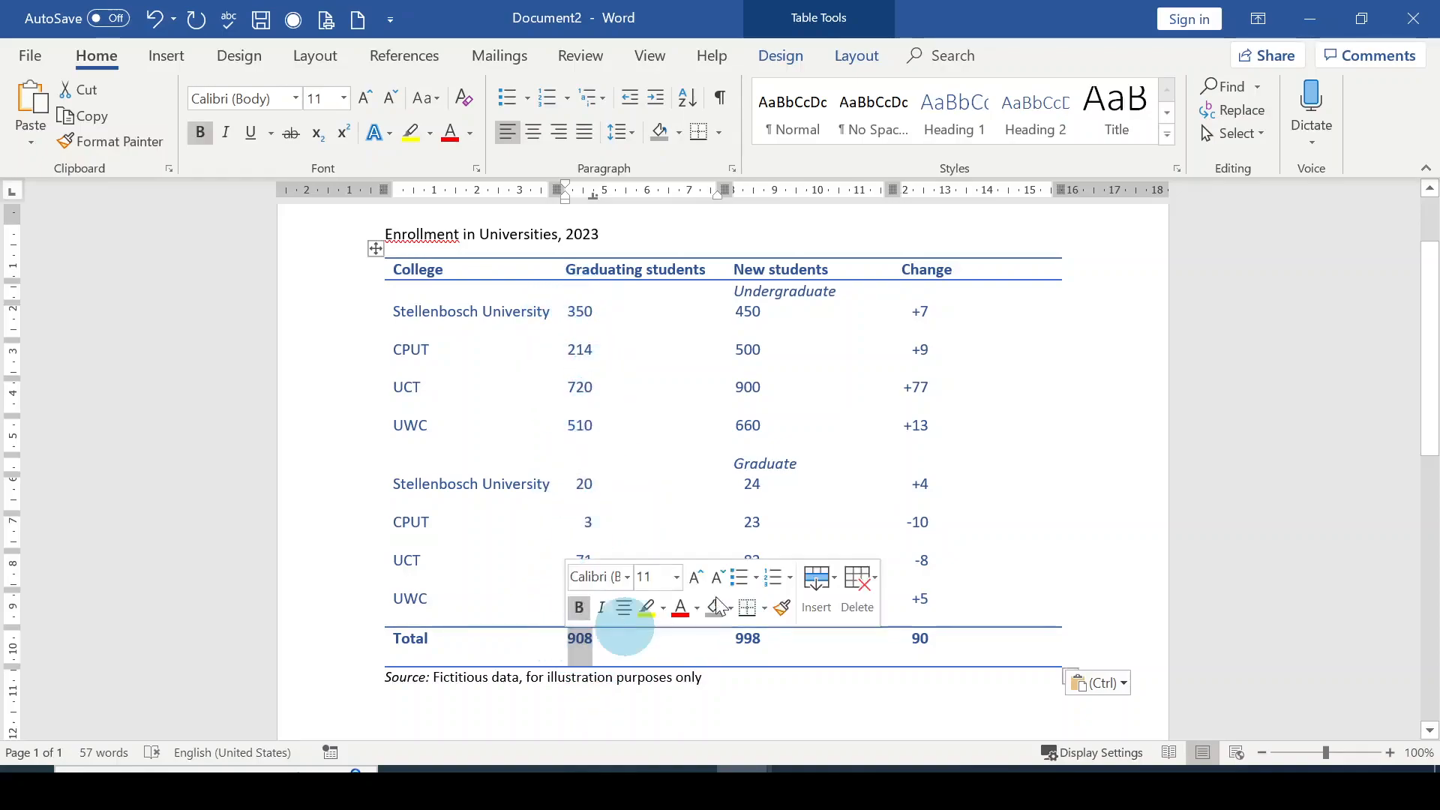
{"action": "double_click", "coordinate": [746, 638]}
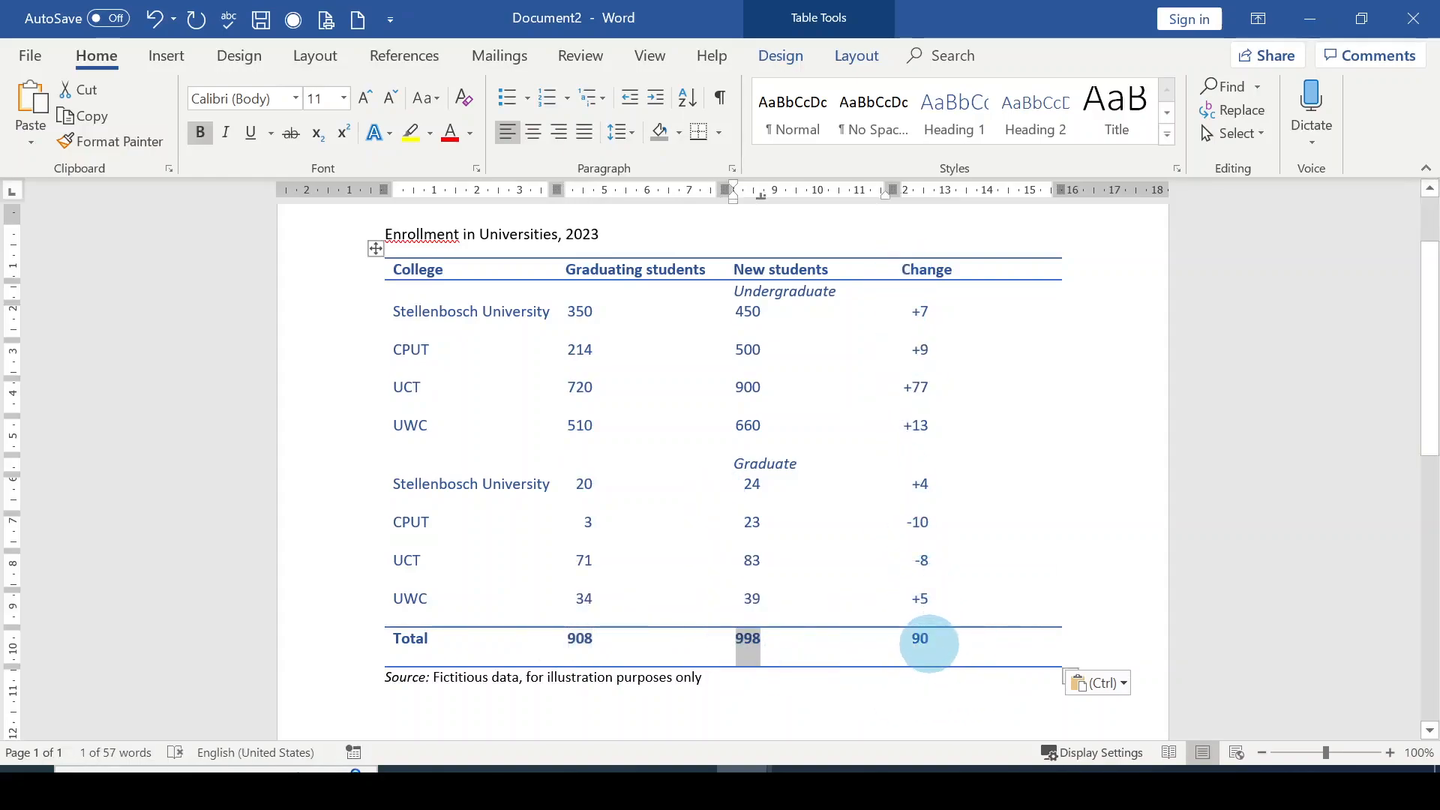
{"action": "double_click", "coordinate": [919, 638]}
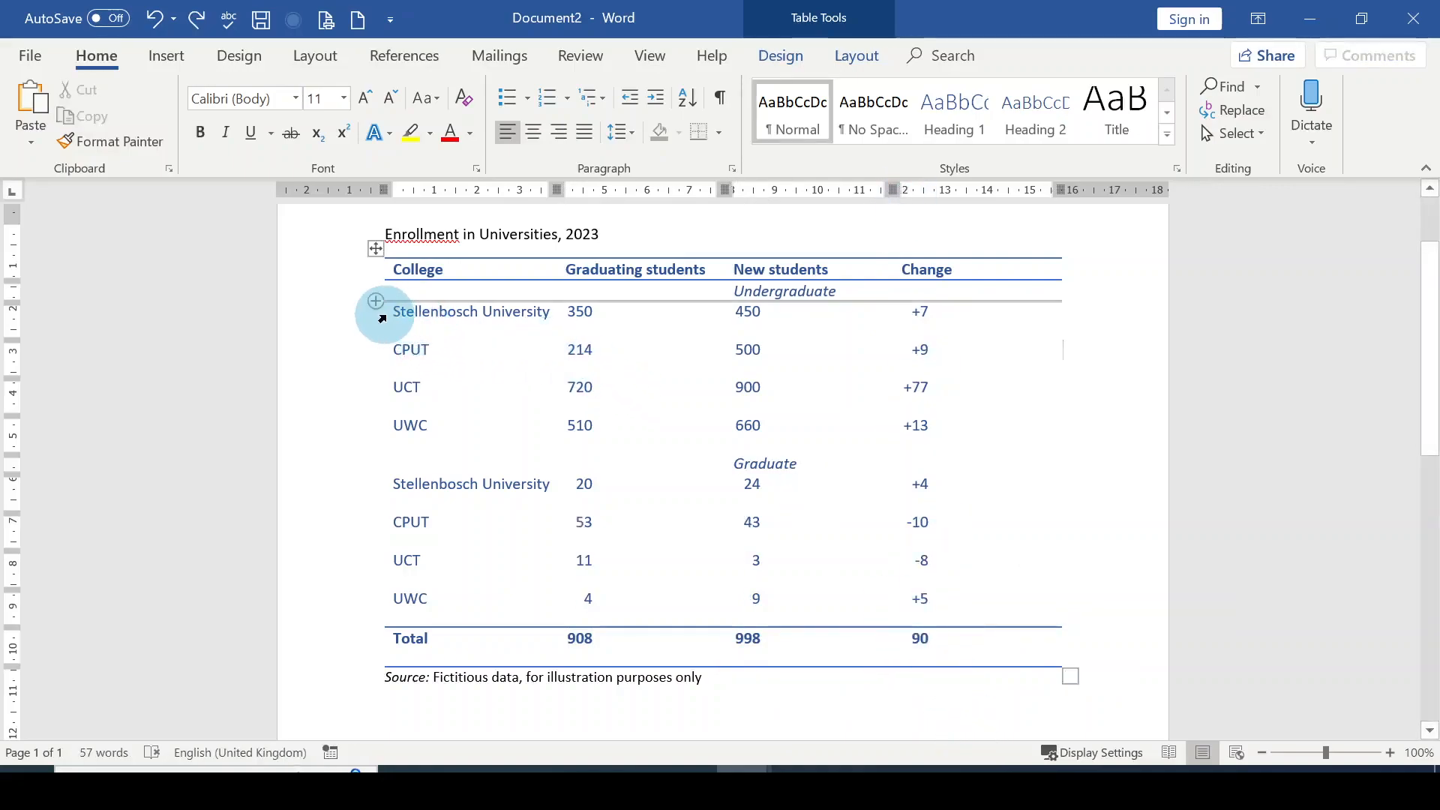
Apply All Borders to the four undergraduate university rows, from Stellenbosch University to UWC
{"action": "left_click_drag", "start_coordinate": [392, 310], "coordinate": [937, 420]}
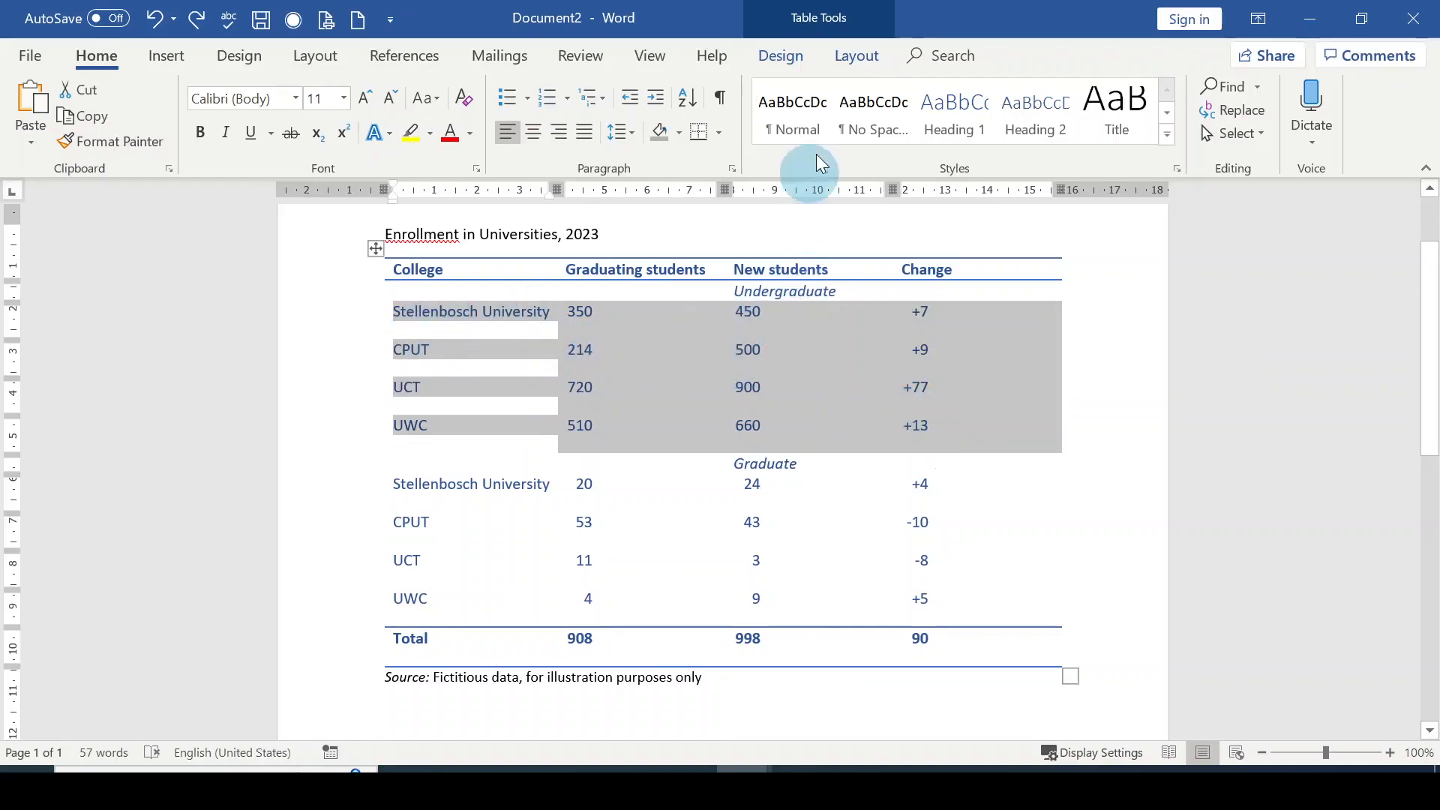
{"action": "left_click", "coordinate": [794, 60]}
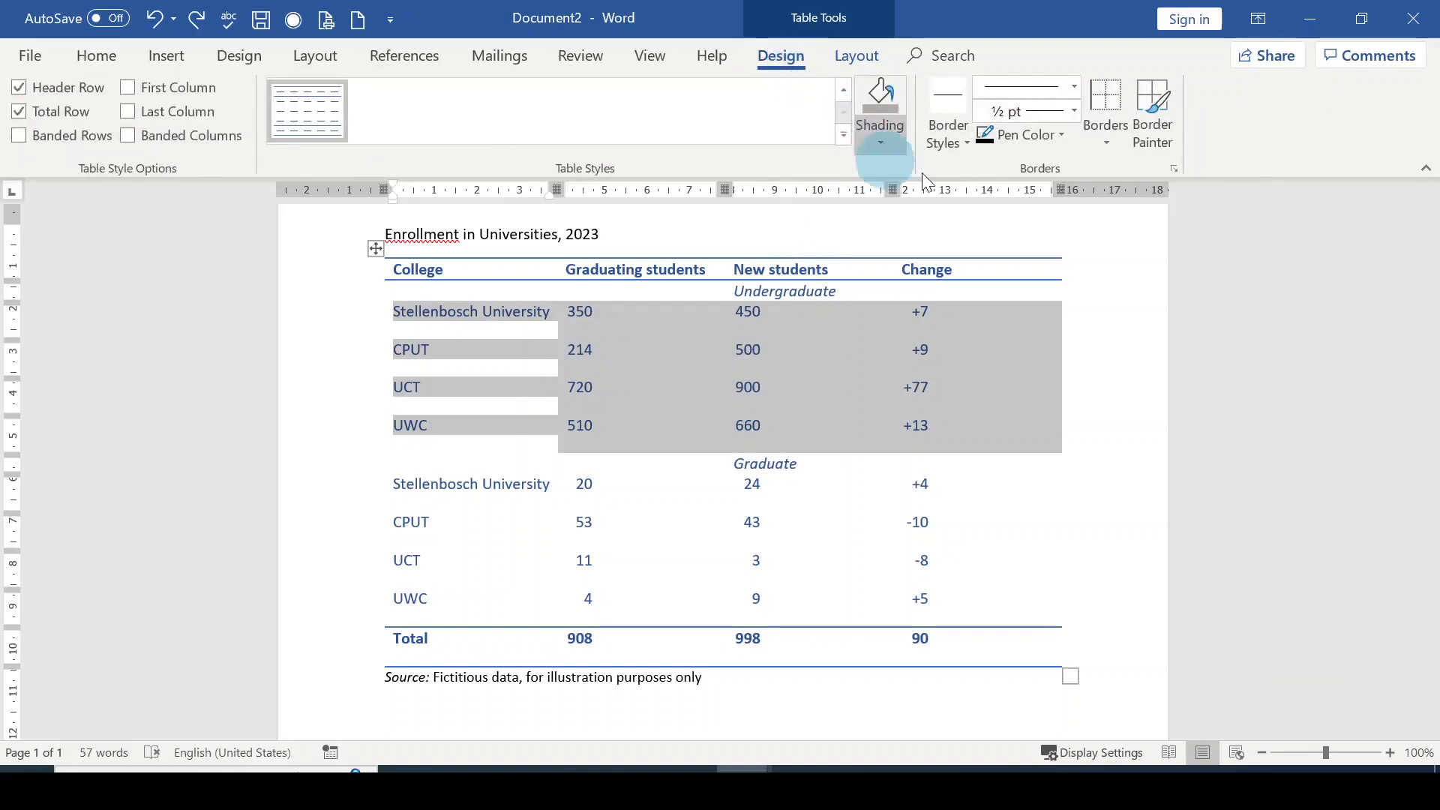
{"action": "left_click", "coordinate": [1107, 142]}
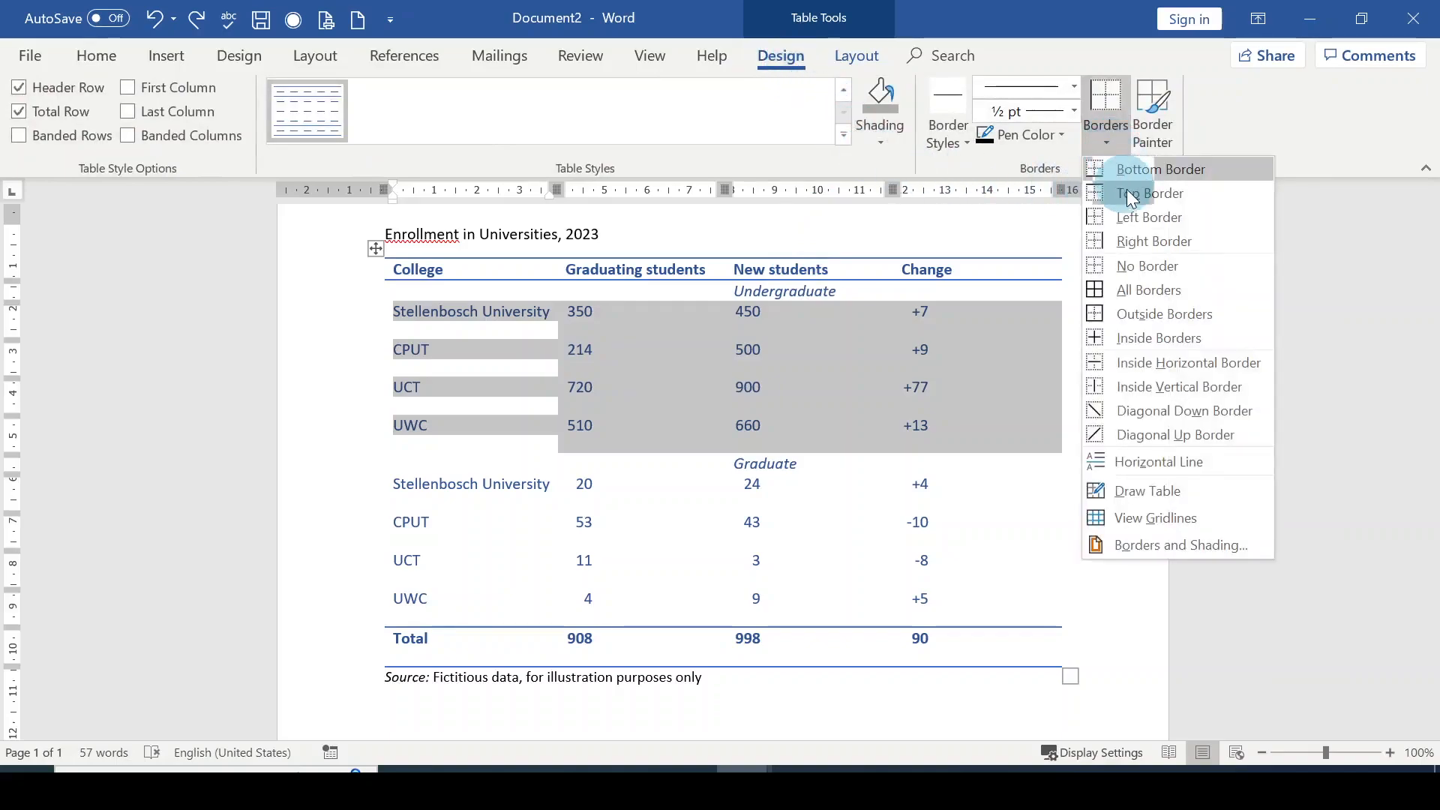
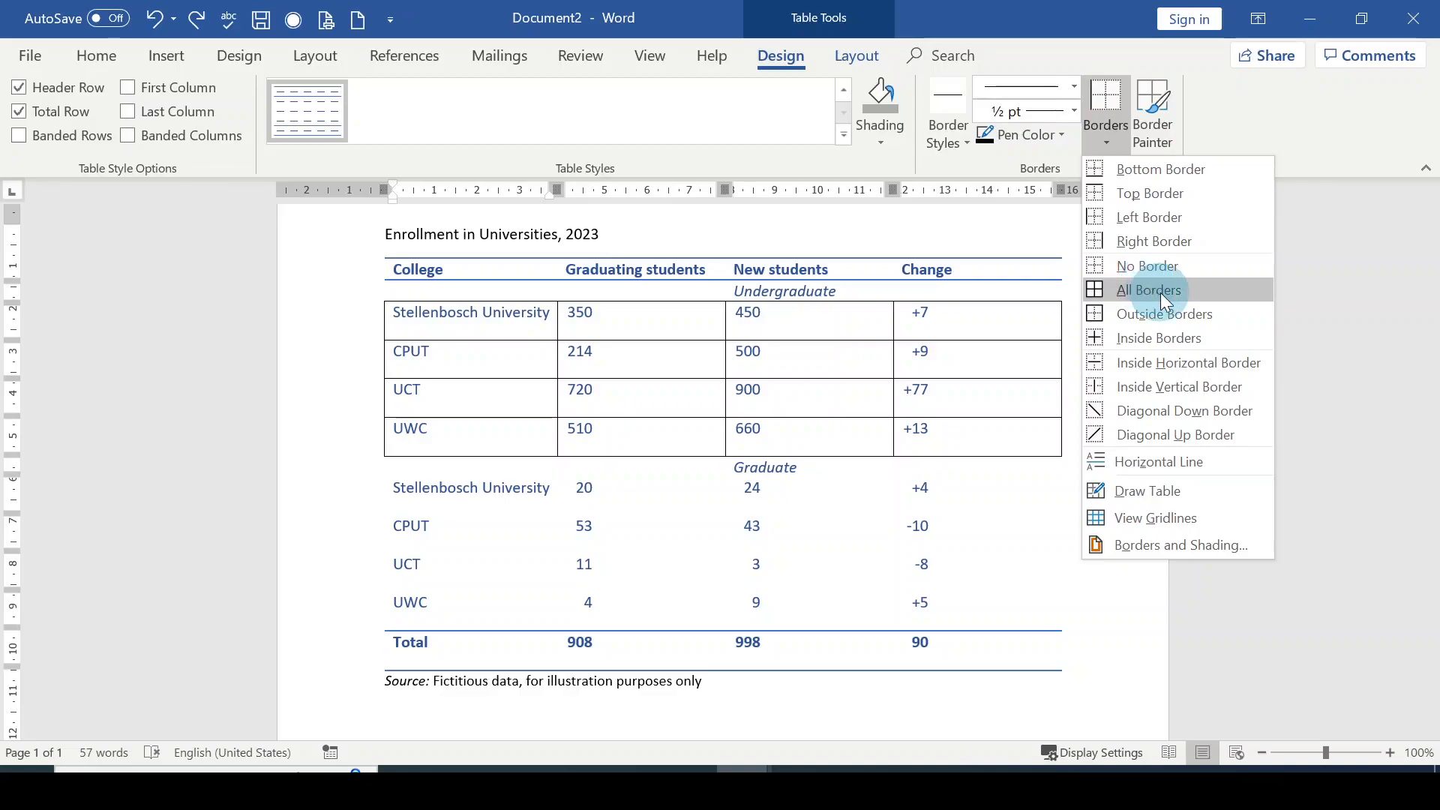
{"action": "left_click", "coordinate": [1160, 292]}
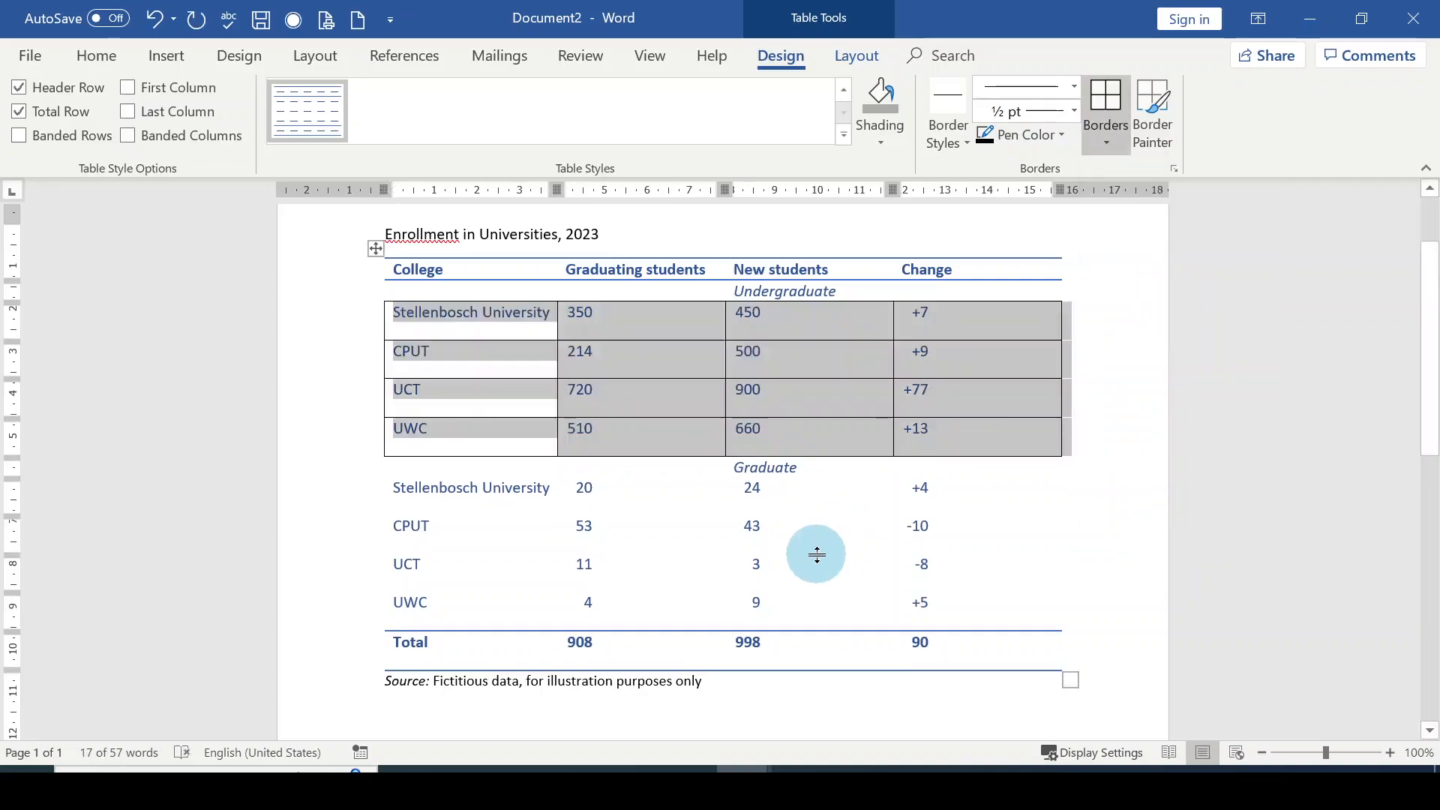
Apply All Borders to the four graduate university rows, from Stellenbosch University to UWC
{"action": "left_click", "coordinate": [460, 525]}
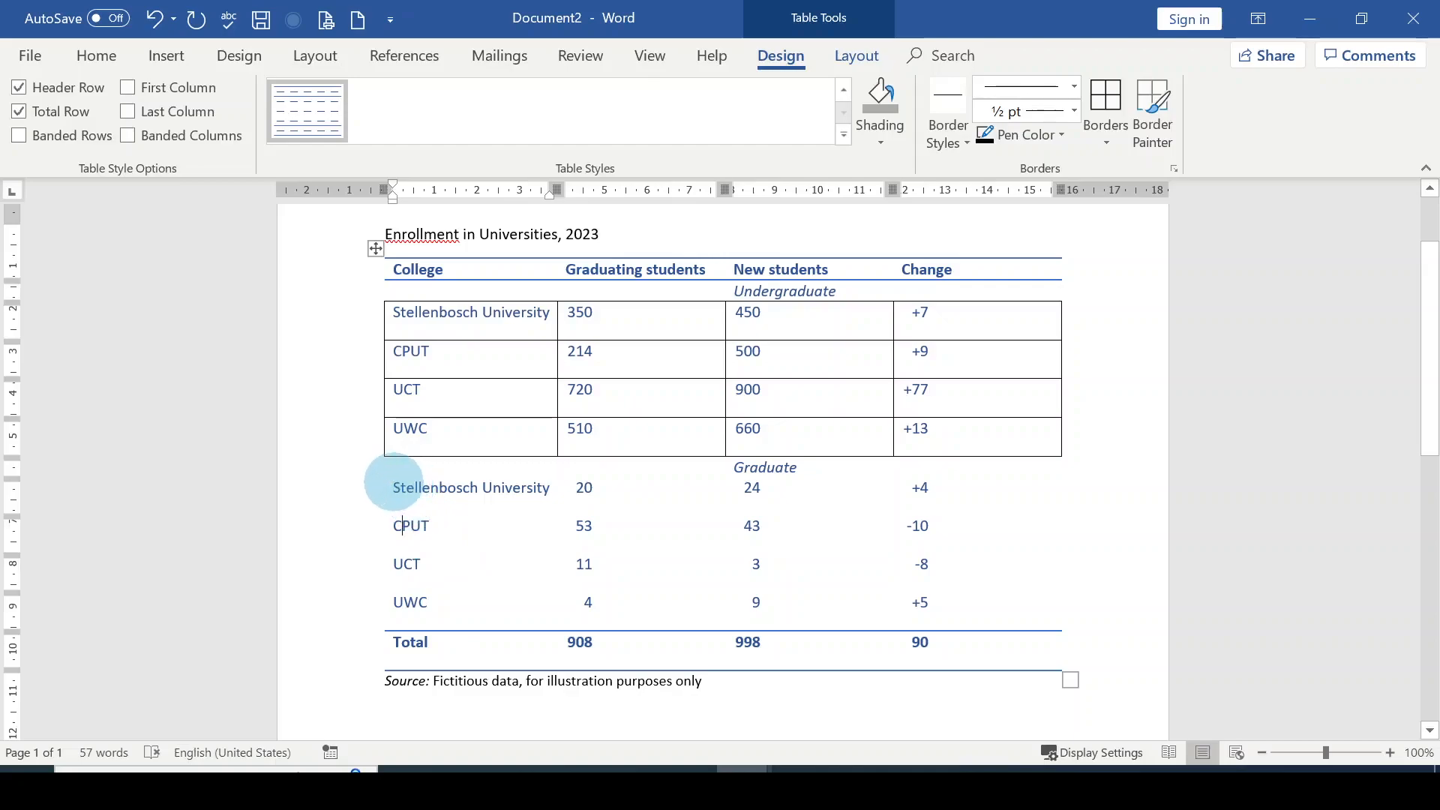
{"action": "left_click", "coordinate": [388, 489]}
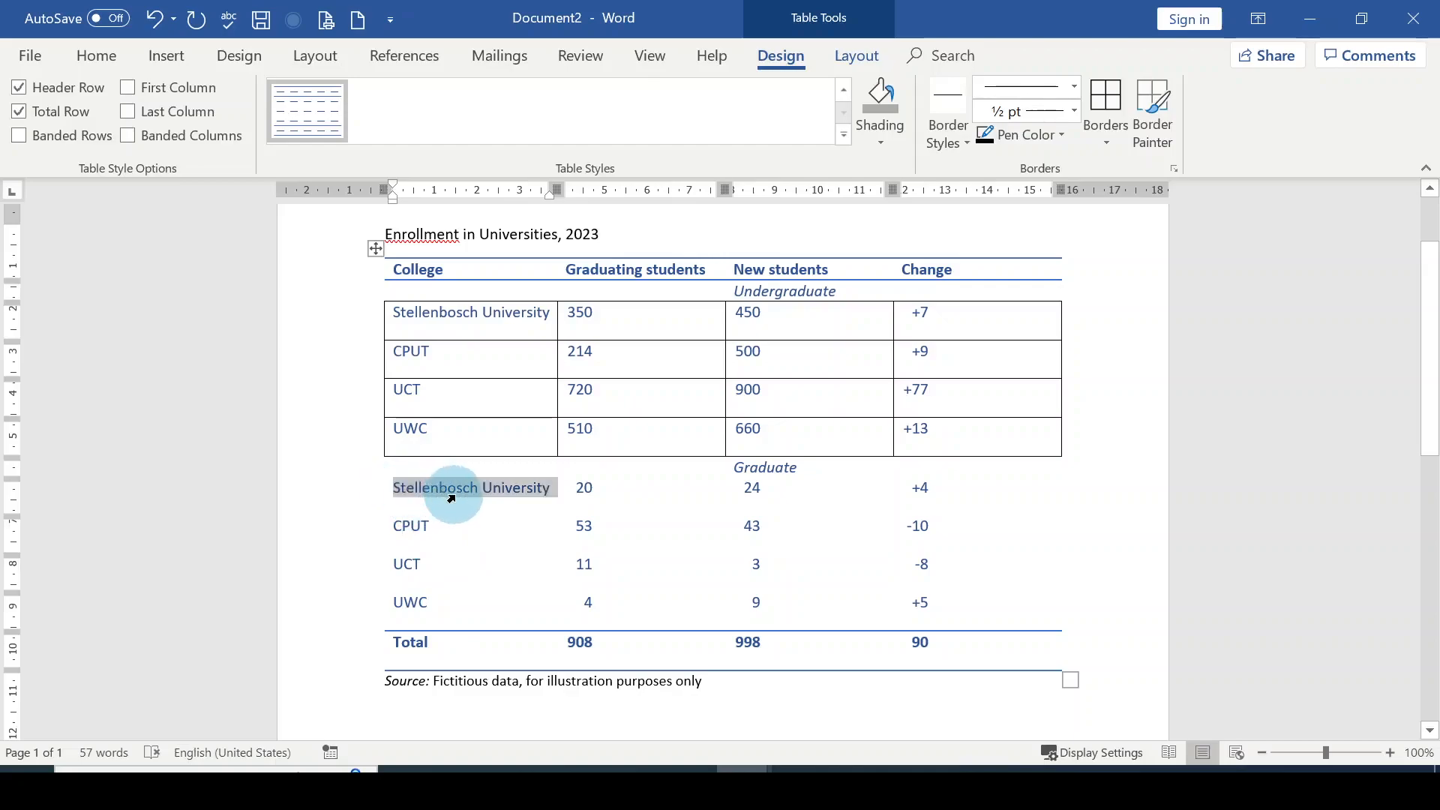
{"action": "left_click", "coordinate": [397, 489]}
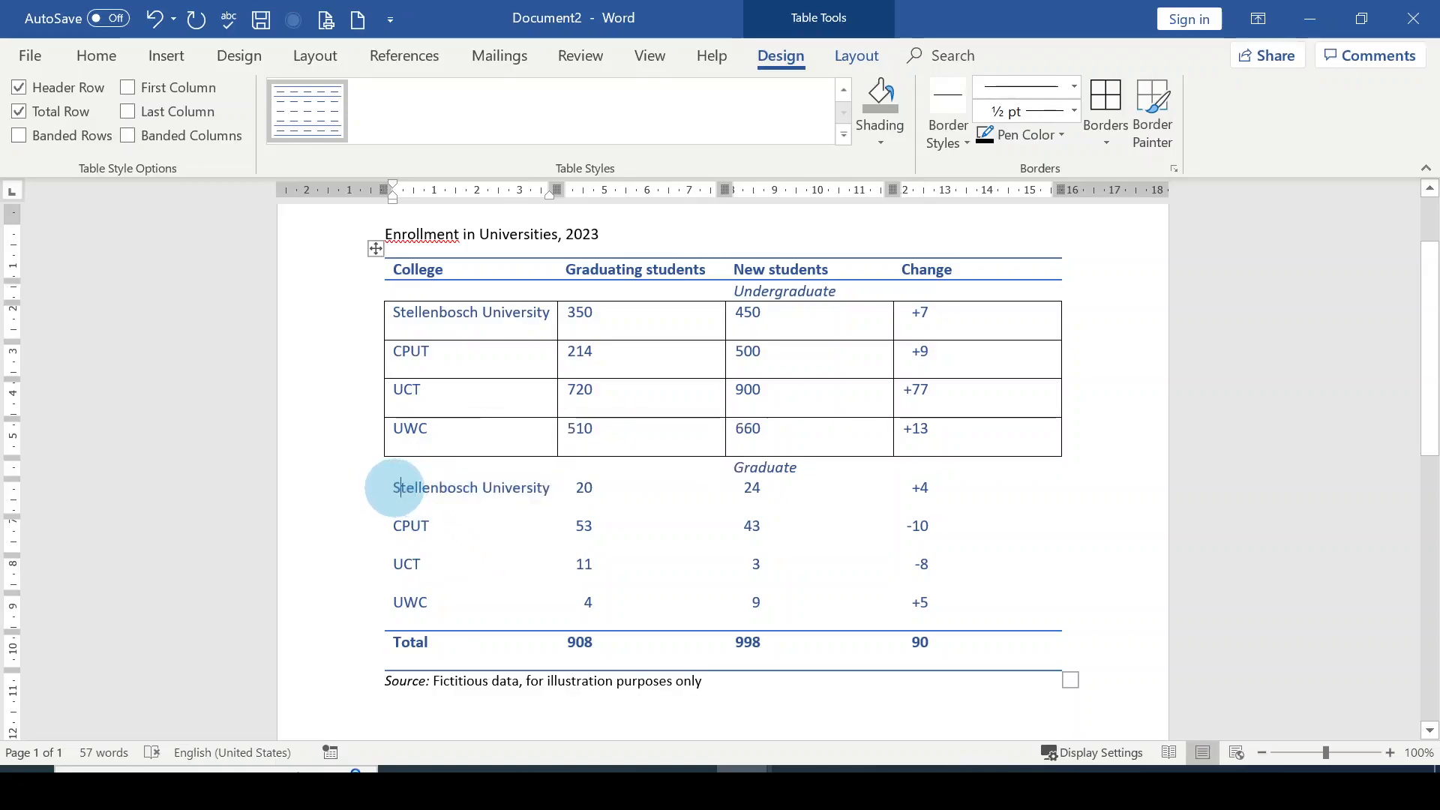
{"action": "left_click_drag", "start_coordinate": [390, 486], "coordinate": [950, 598]}
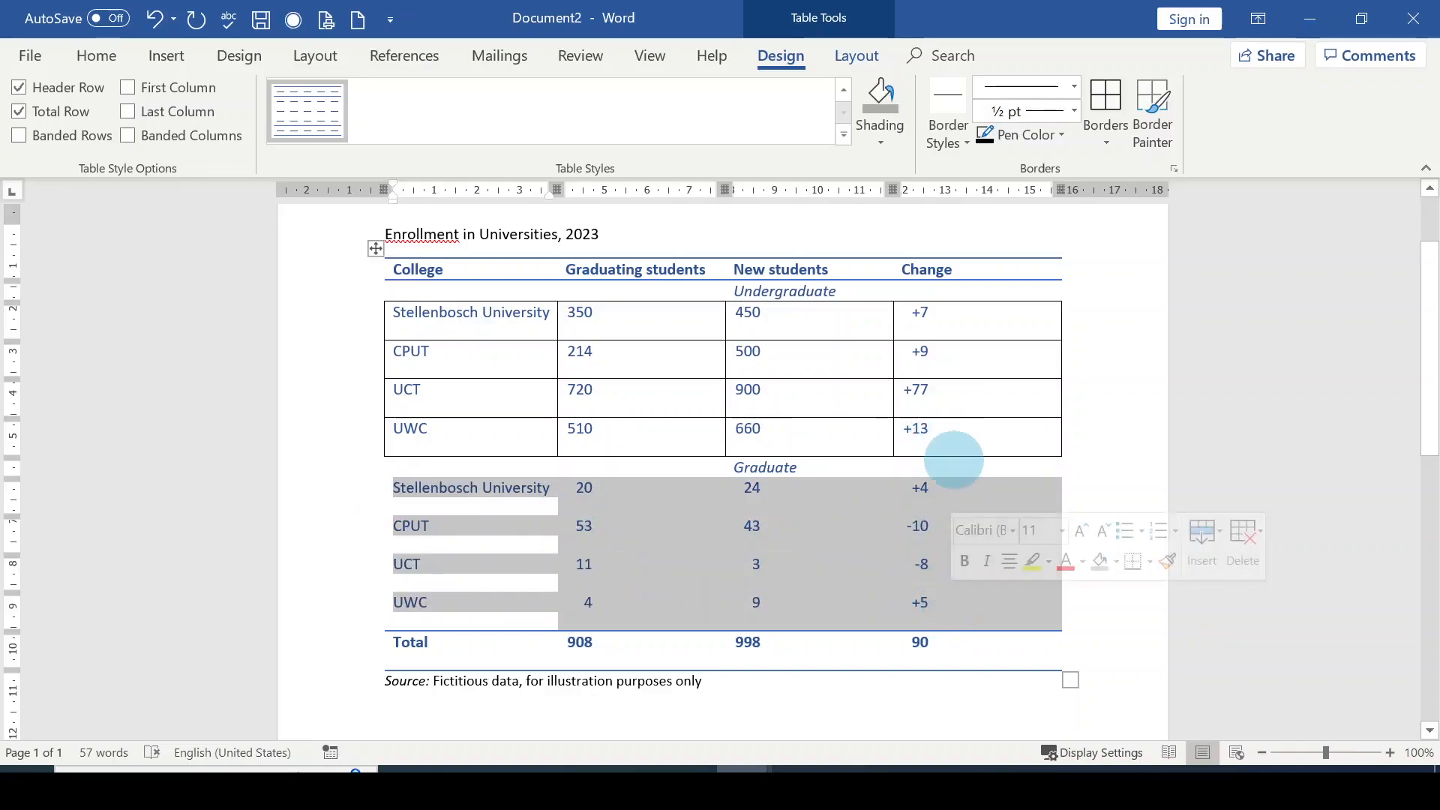
{"action": "left_click", "coordinate": [1114, 135]}
{"action": "left_click", "coordinate": [1113, 106]}
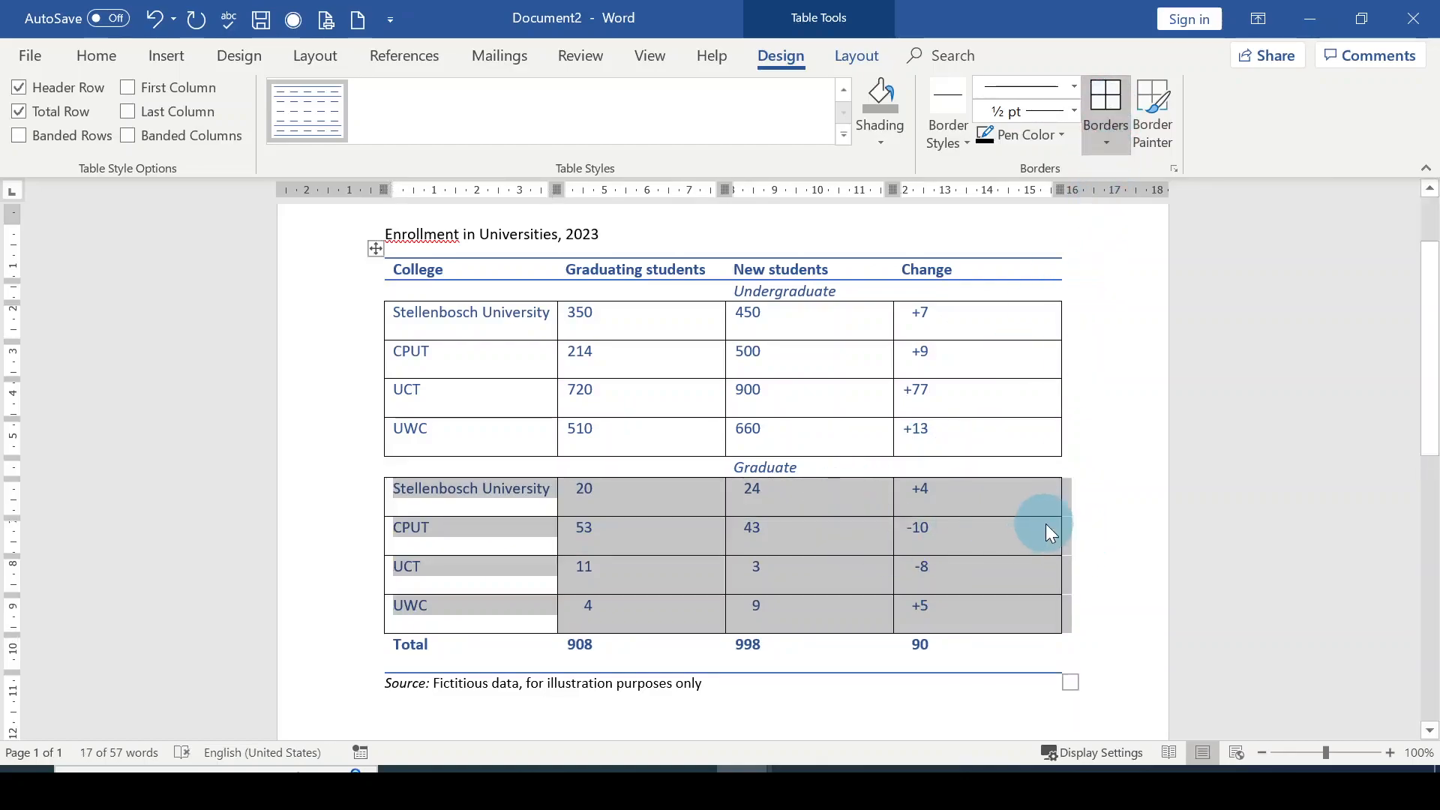
{"action": "left_click", "coordinate": [1103, 454]}
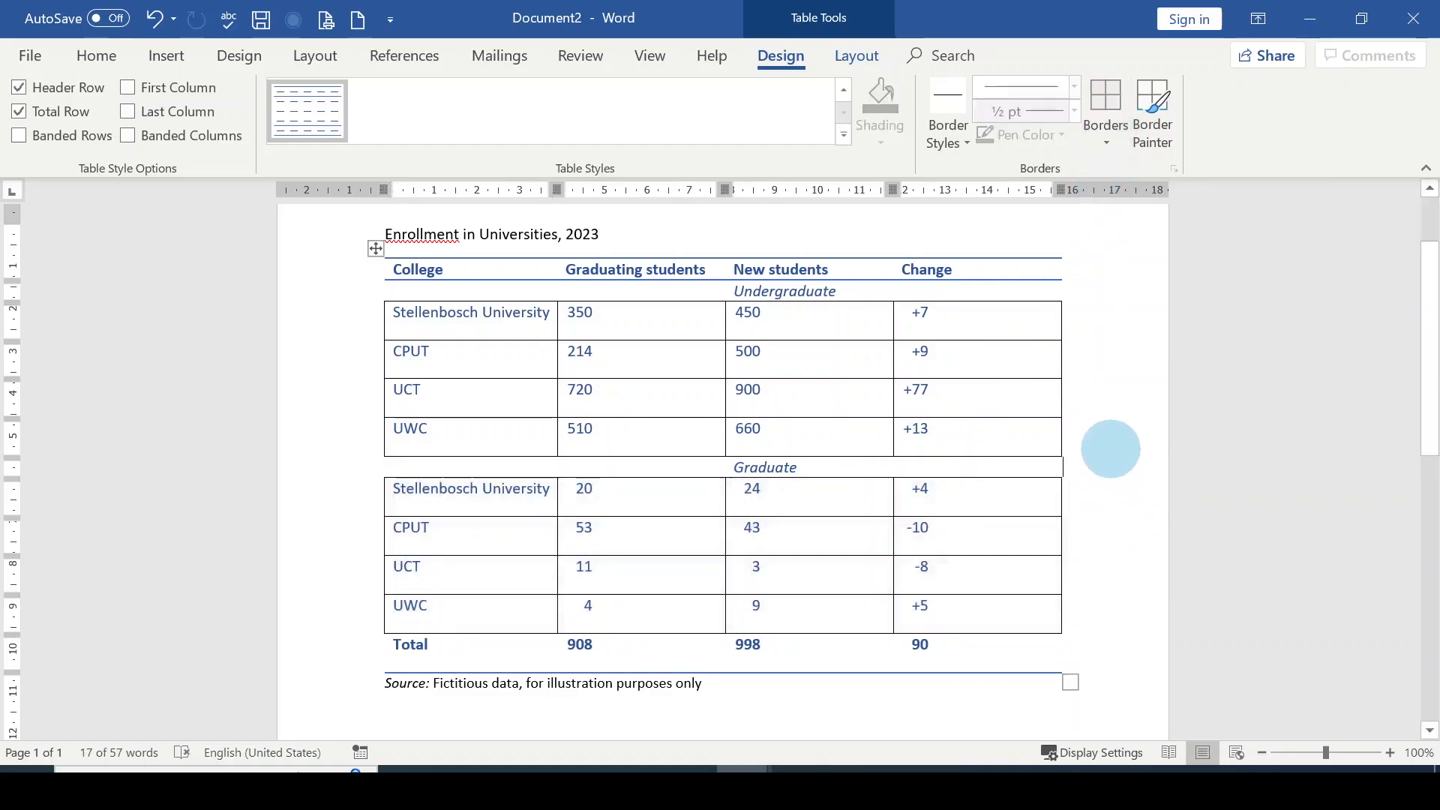
Apply Outside Borders around the whole enrollment table
{"action": "left_click", "coordinate": [375, 250]}
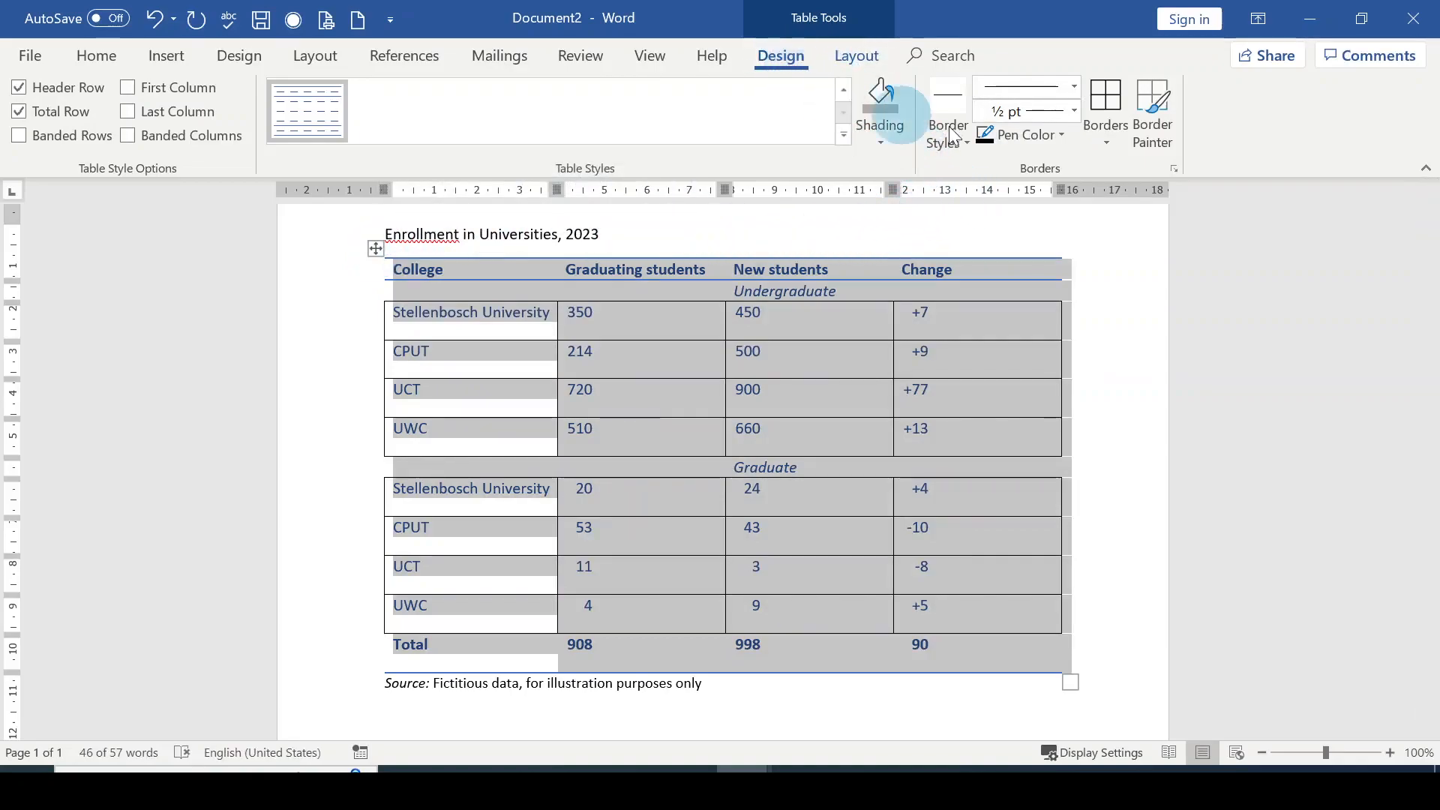
{"action": "left_click", "coordinate": [1108, 148]}
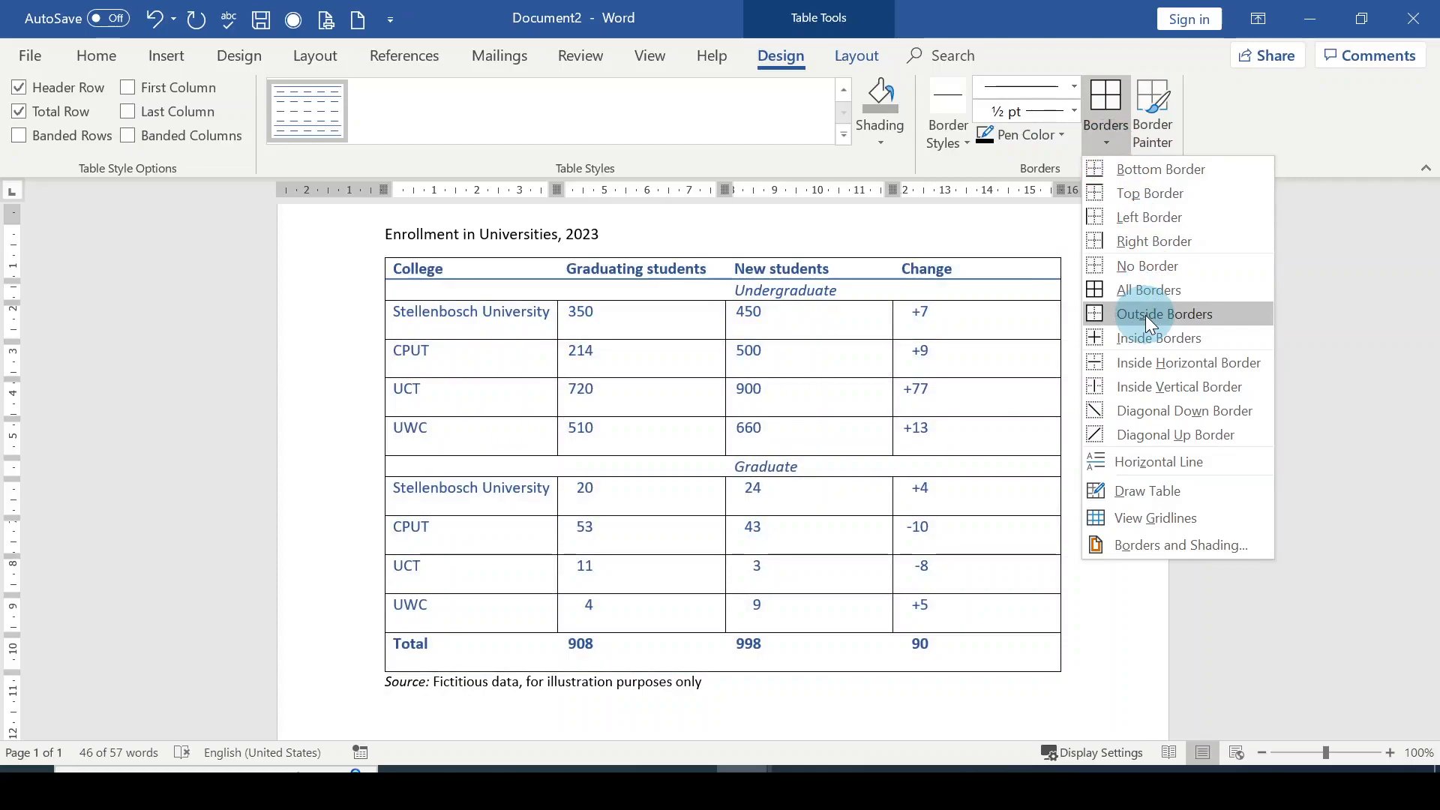
{"action": "left_click", "coordinate": [1145, 315]}
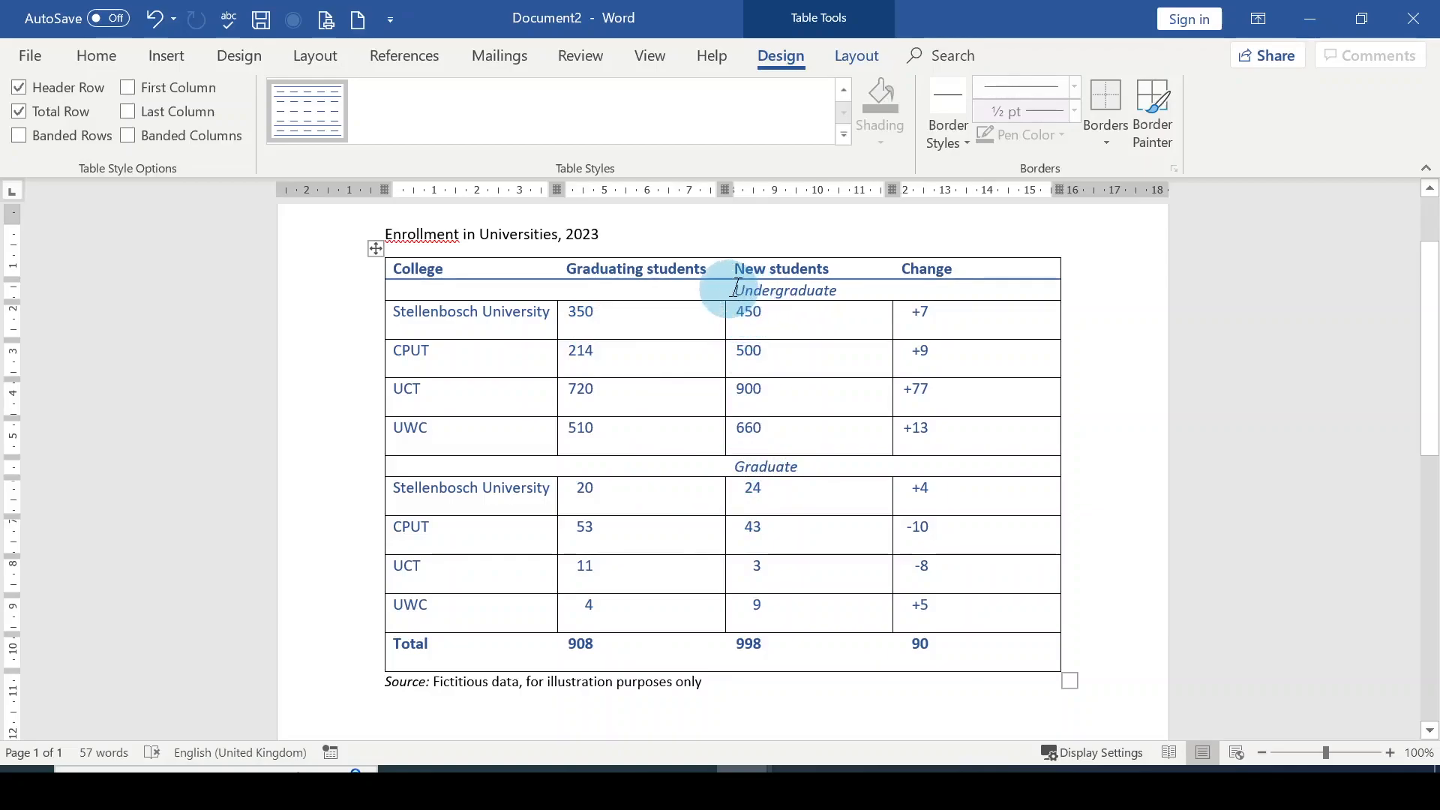
Merge all cells of the Undergraduate heading row into a single cell
{"action": "left_click", "coordinate": [815, 290]}
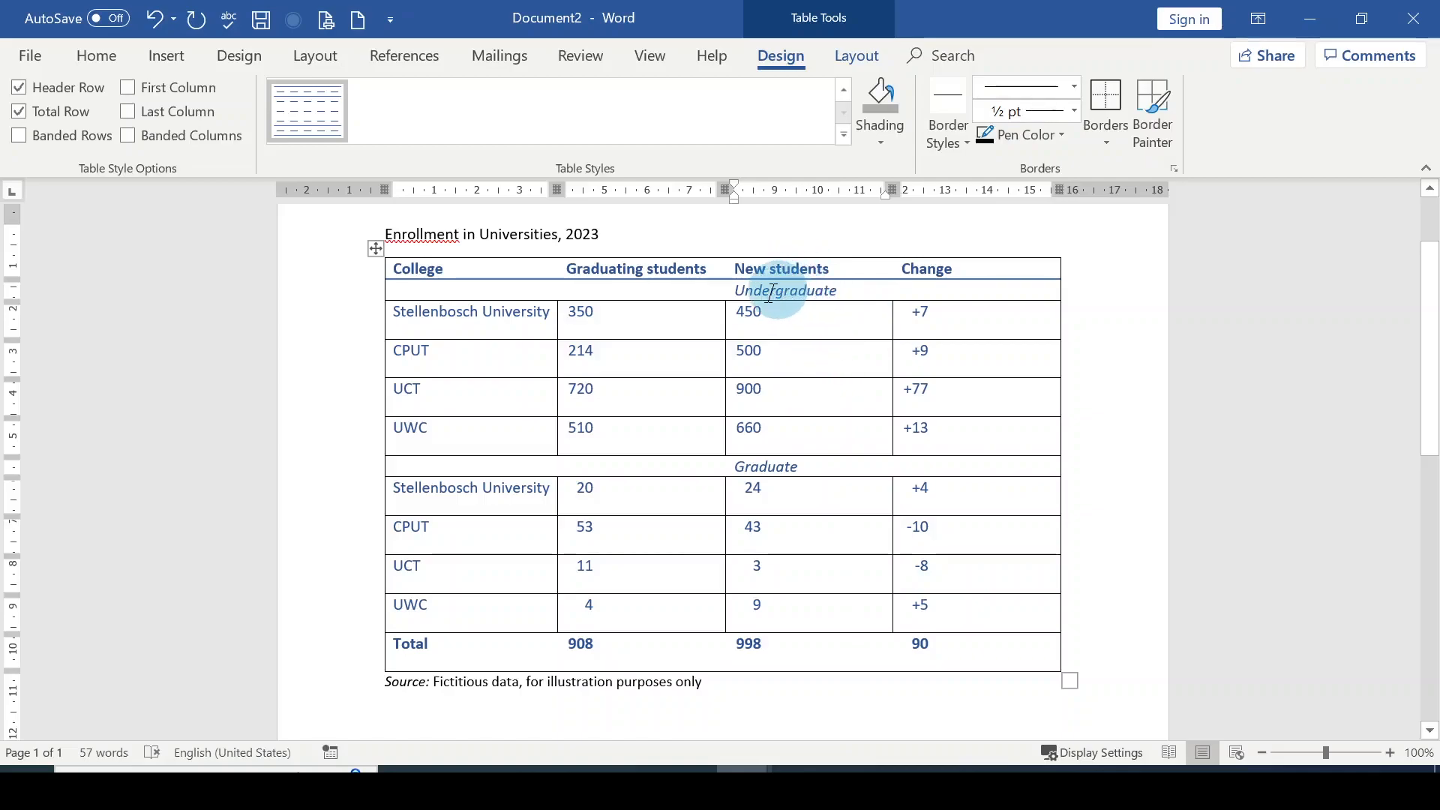
{"action": "left_click_drag", "start_coordinate": [1041, 288], "coordinate": [450, 290]}
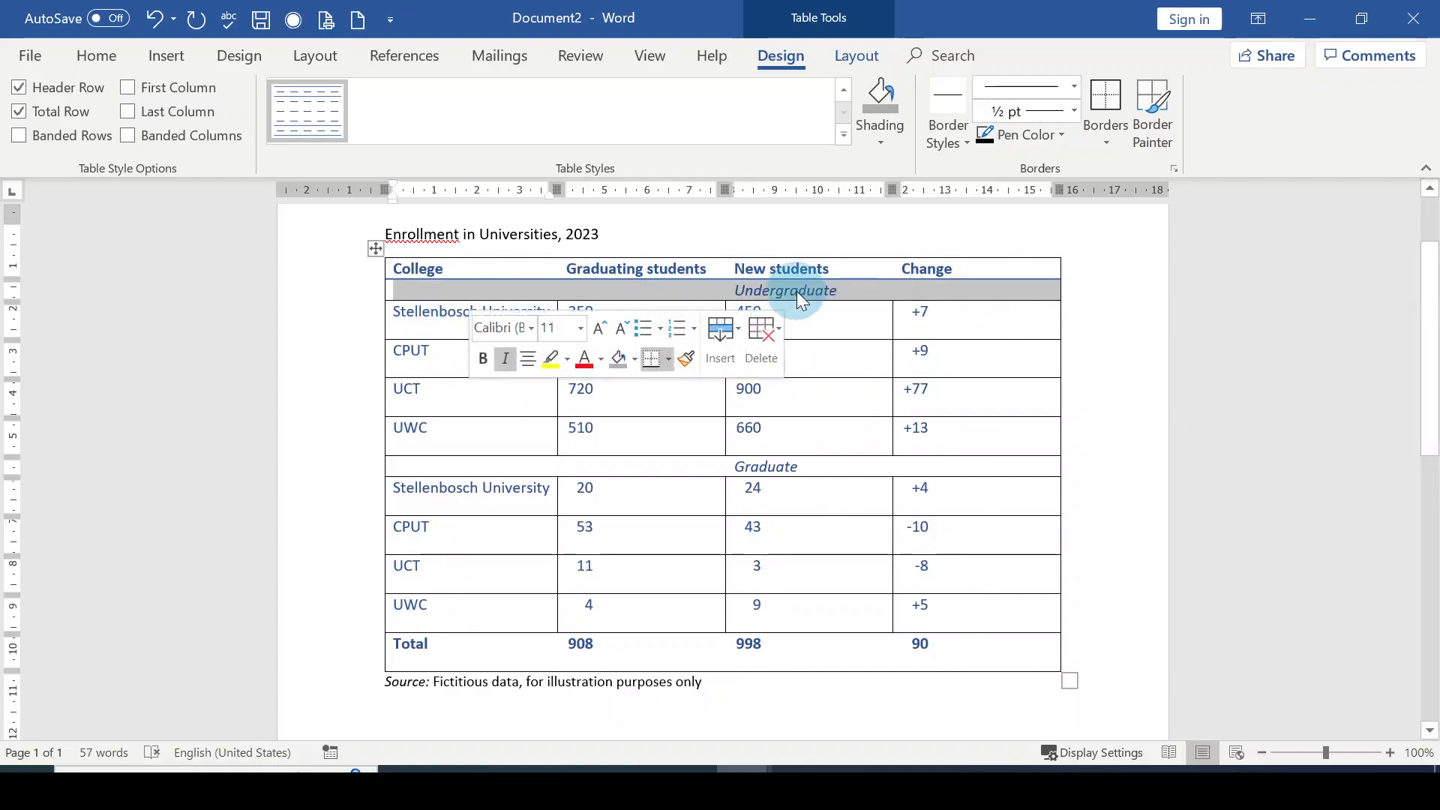
{"action": "left_click", "coordinate": [774, 61]}
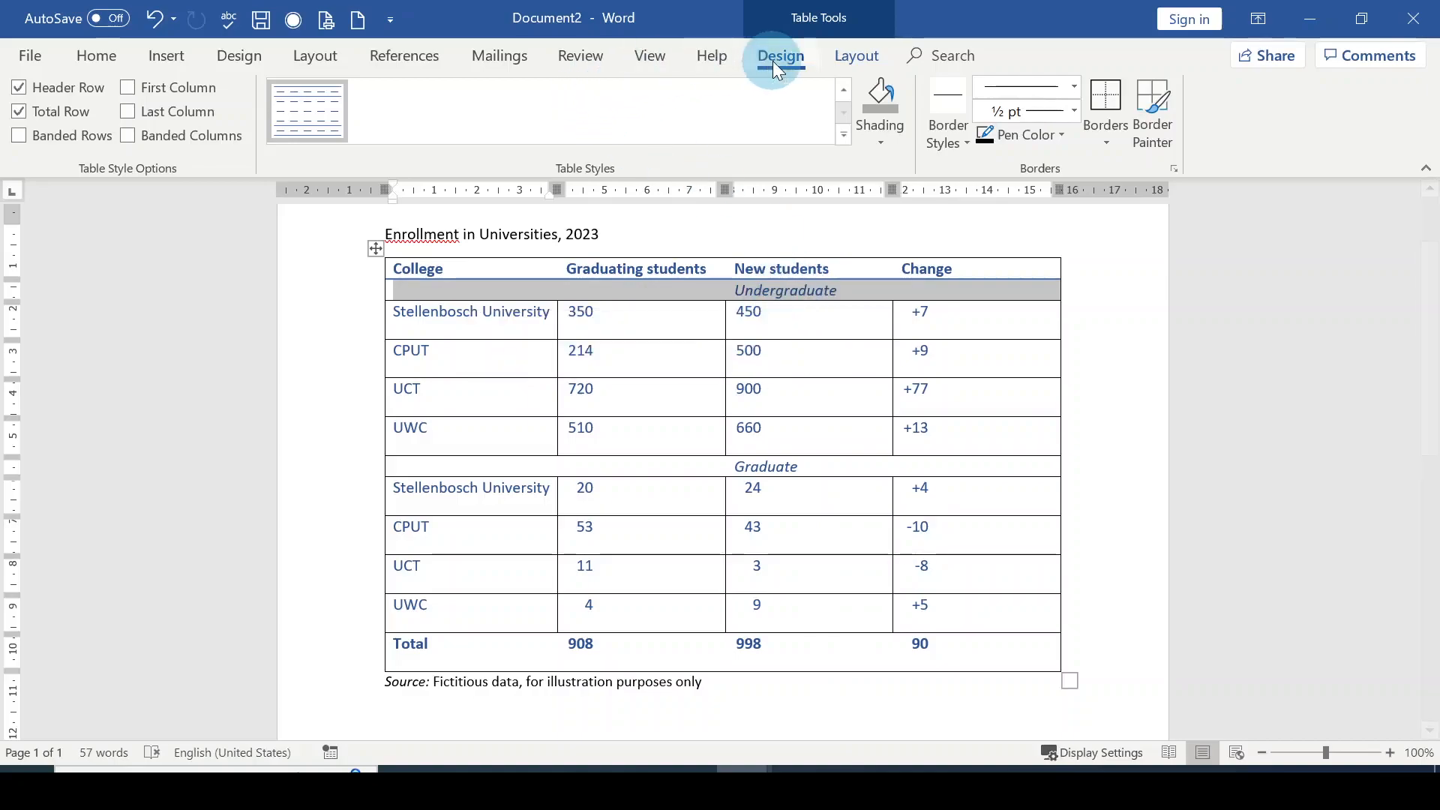
{"action": "left_click", "coordinate": [857, 60]}
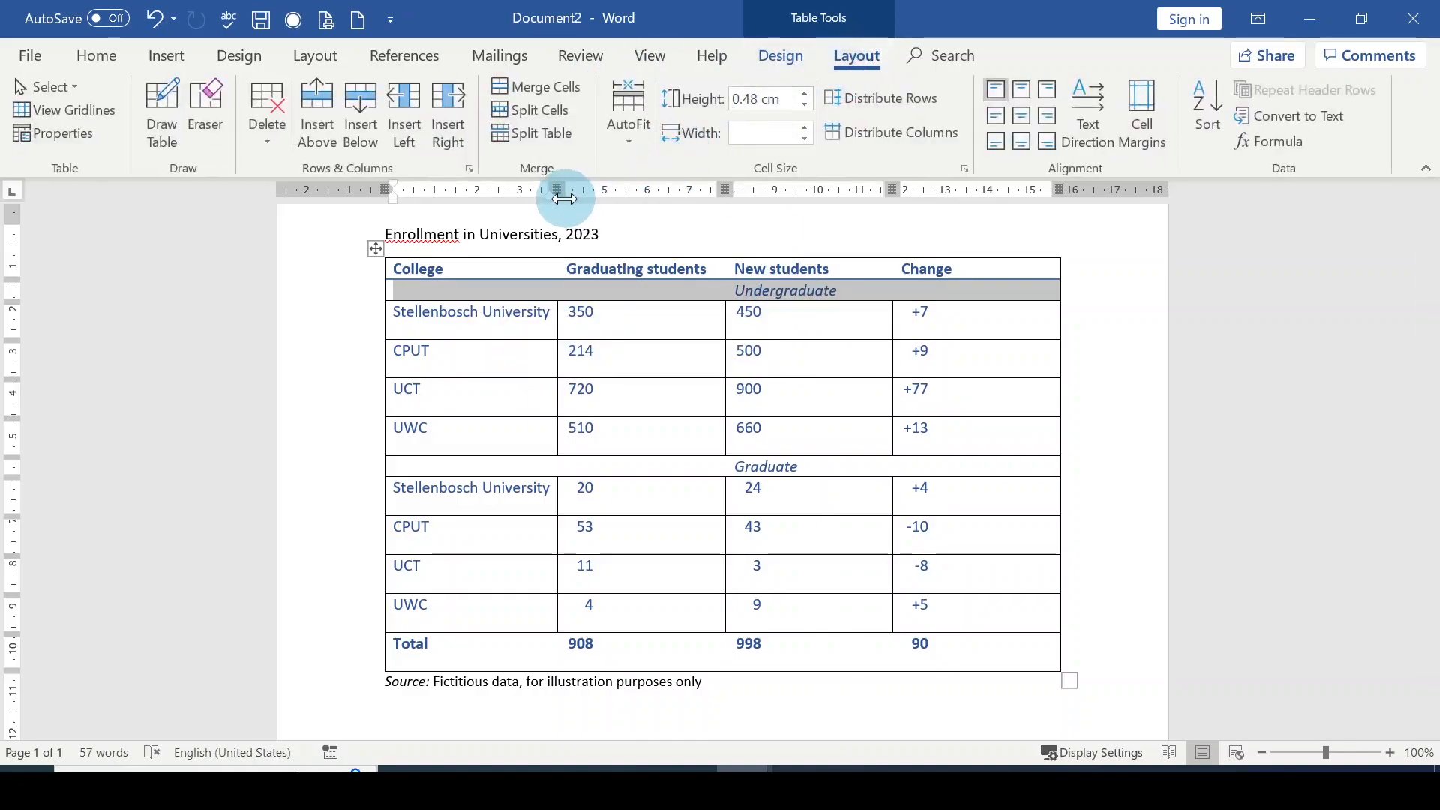
{"action": "left_click", "coordinate": [532, 88]}
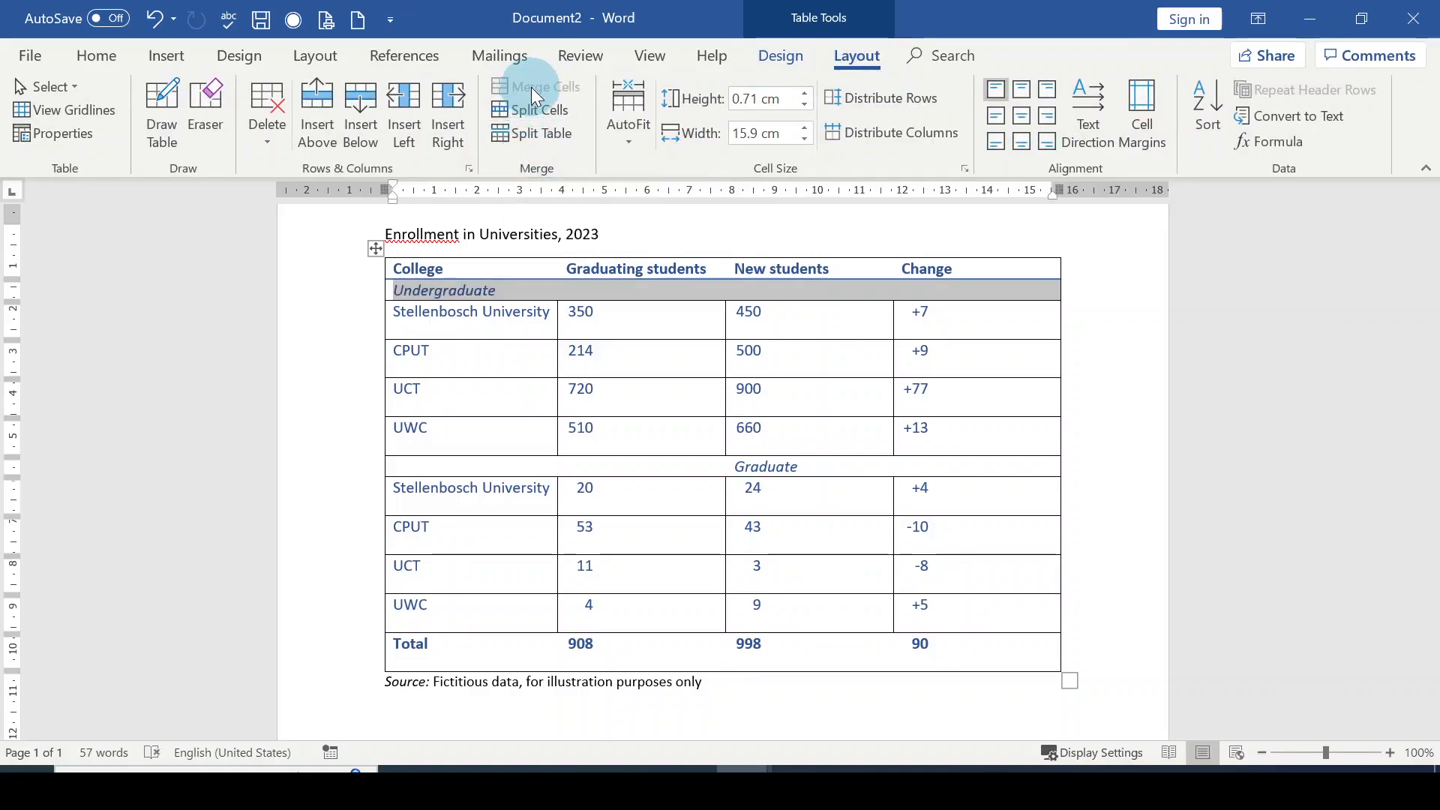
Center the Undergraduate heading text in its merged row
{"action": "left_click", "coordinate": [105, 57]}
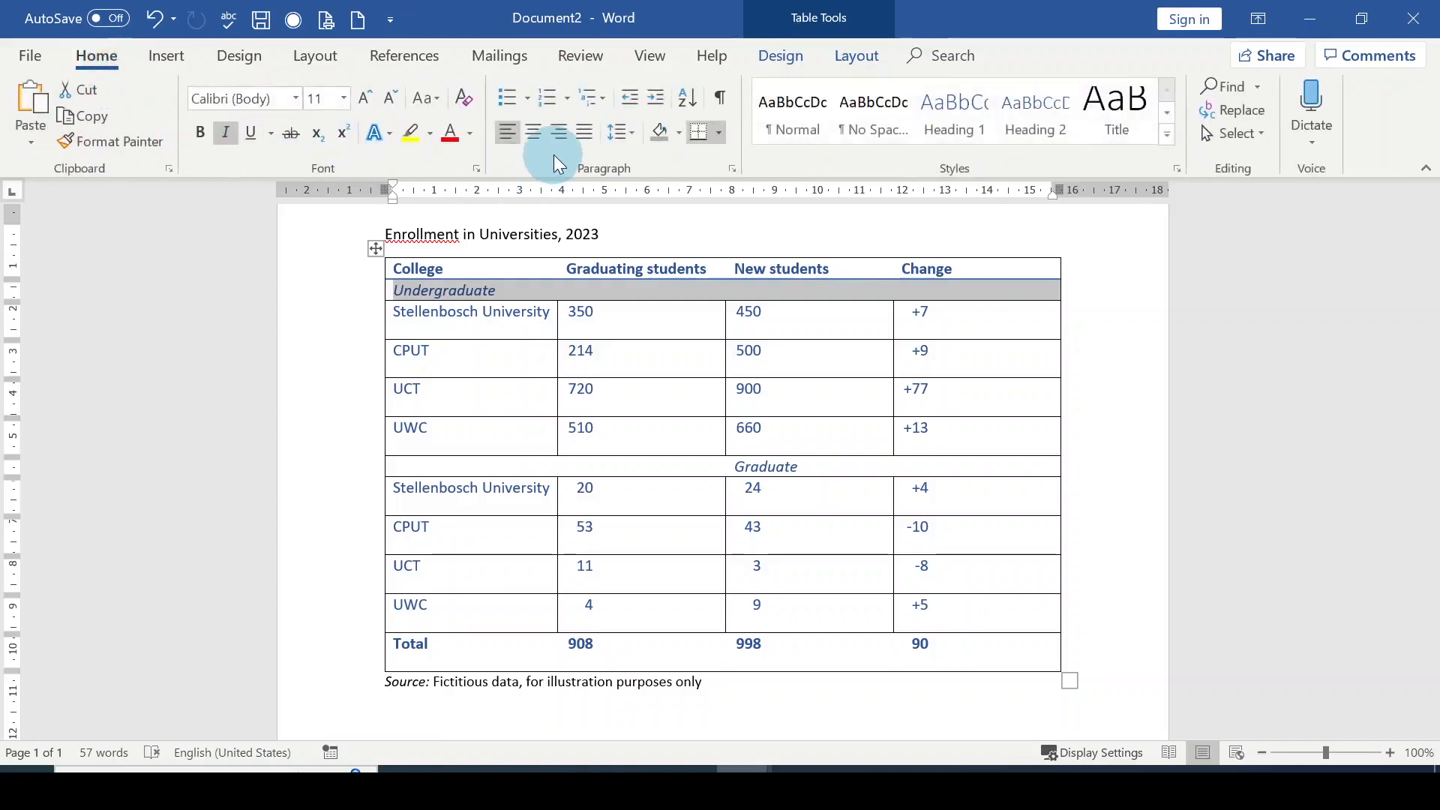
{"action": "left_click", "coordinate": [533, 133]}
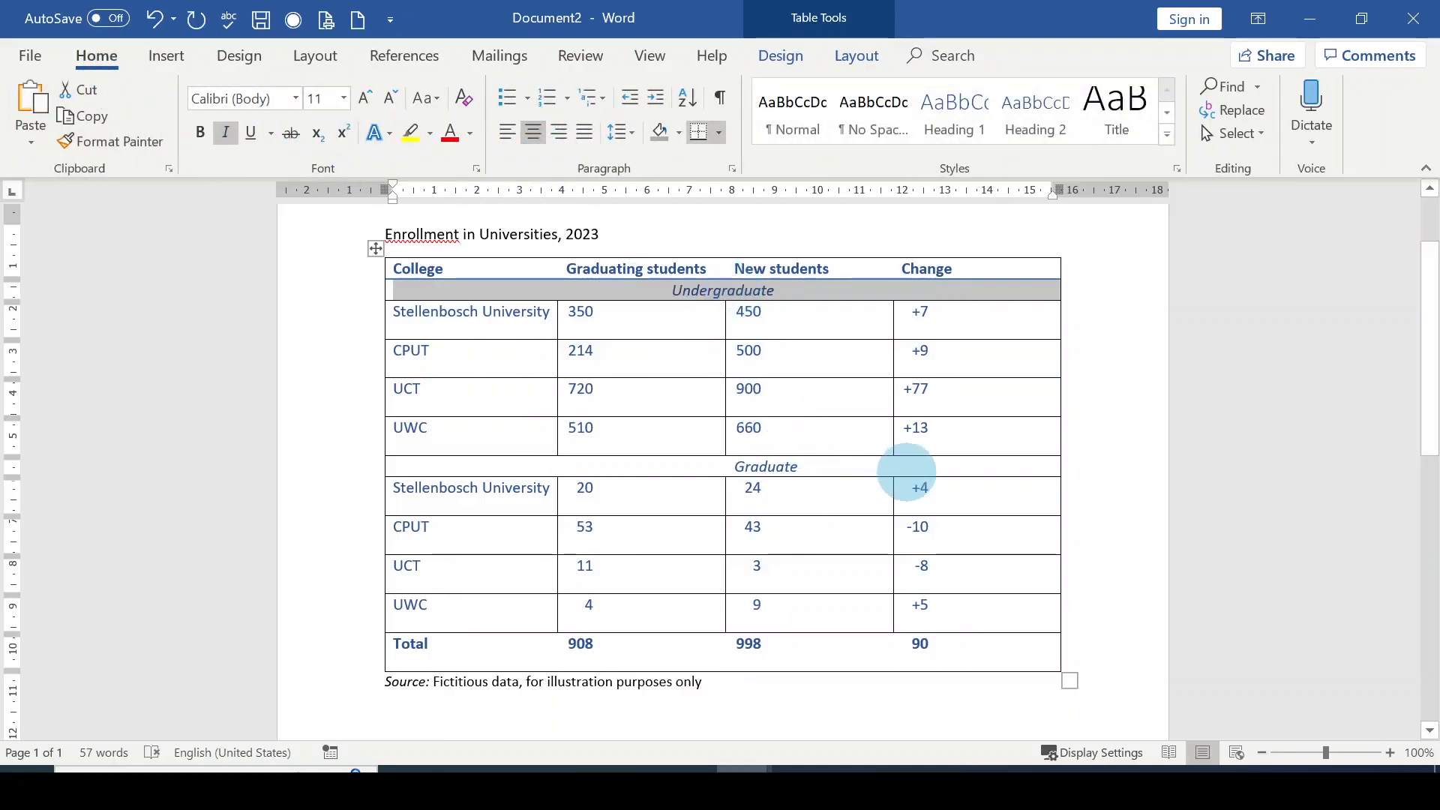
Merge all cells of the Graduate heading row into a single cell and center its text
{"action": "mouse_move", "coordinate": [971, 464]}
{"action": "left_mouse_down"}
{"action": "mouse_move", "coordinate": [652, 453]}
{"action": "mouse_move", "coordinate": [467, 477]}
{"action": "mouse_move", "coordinate": [469, 466]}
{"action": "left_mouse_up"}
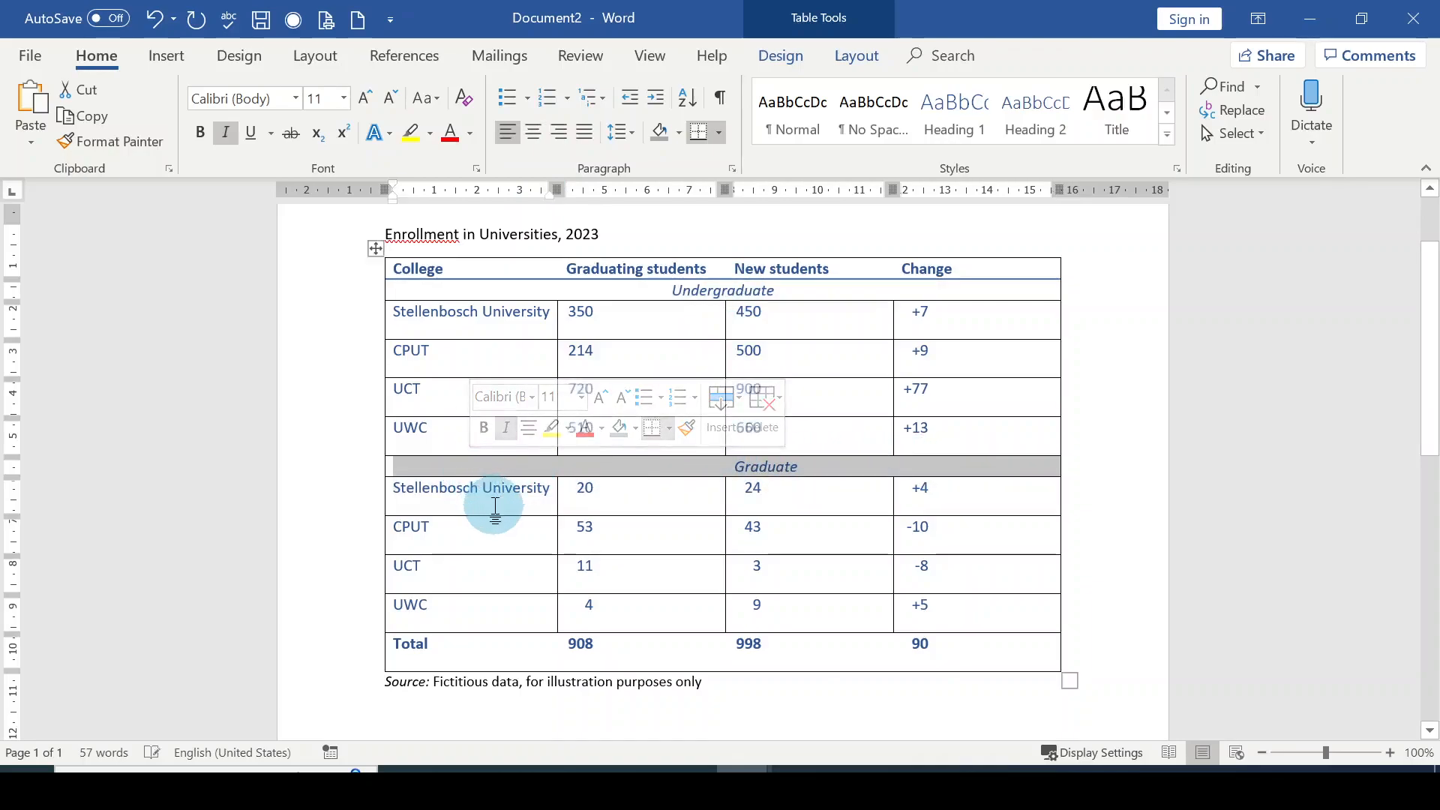
{"action": "left_click", "coordinate": [851, 59]}
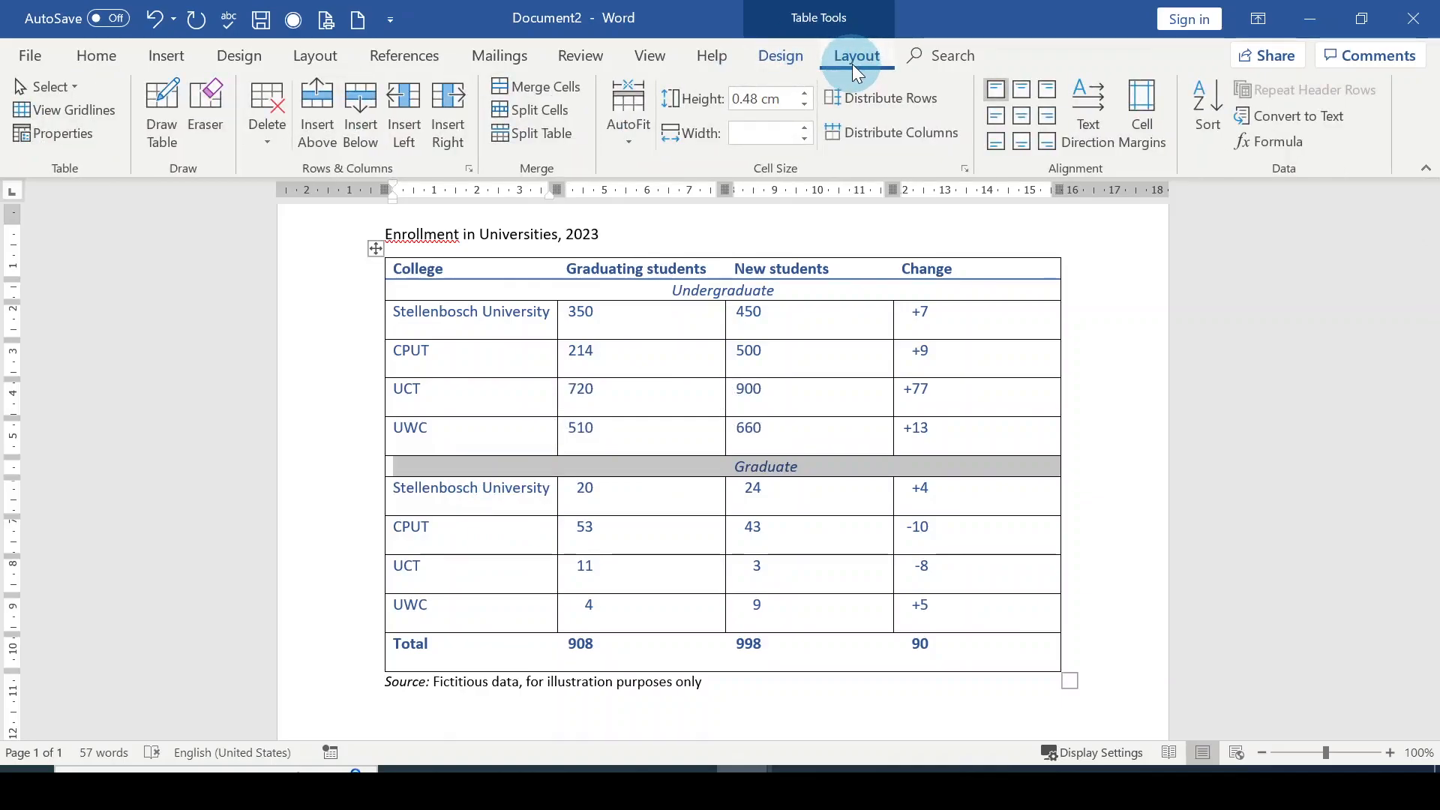
{"action": "left_click", "coordinate": [542, 88]}
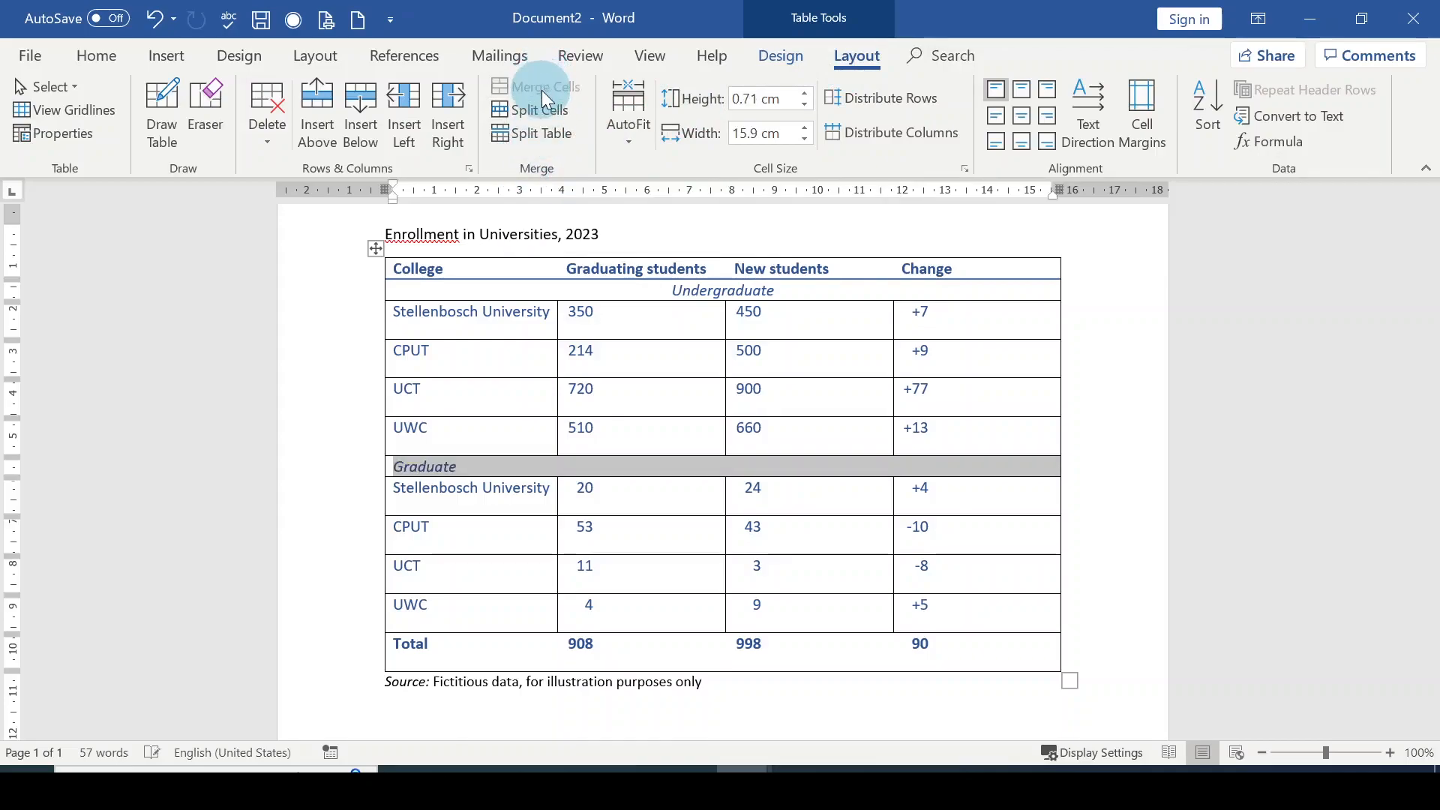
{"action": "left_click", "coordinate": [110, 60]}
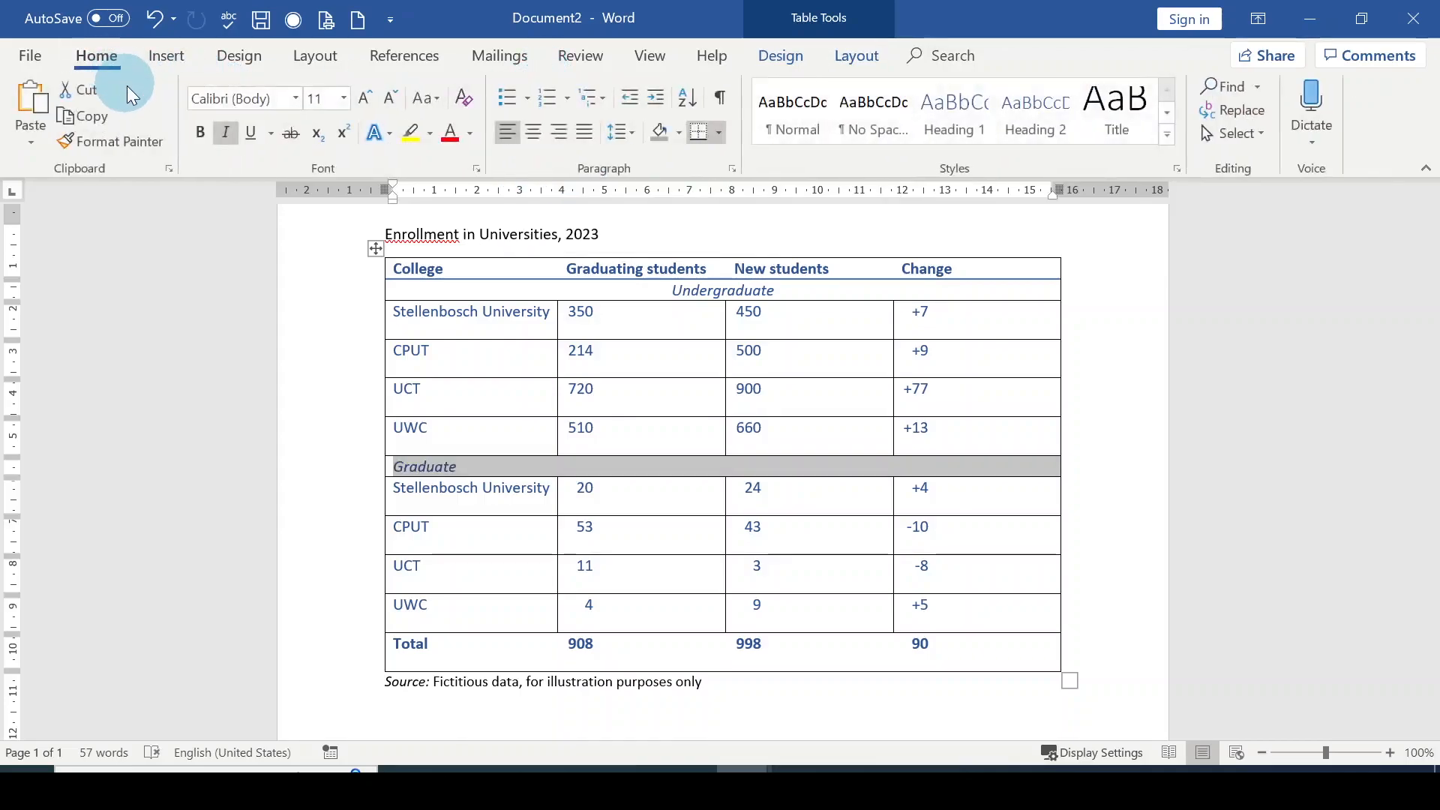
{"action": "left_click", "coordinate": [536, 136]}
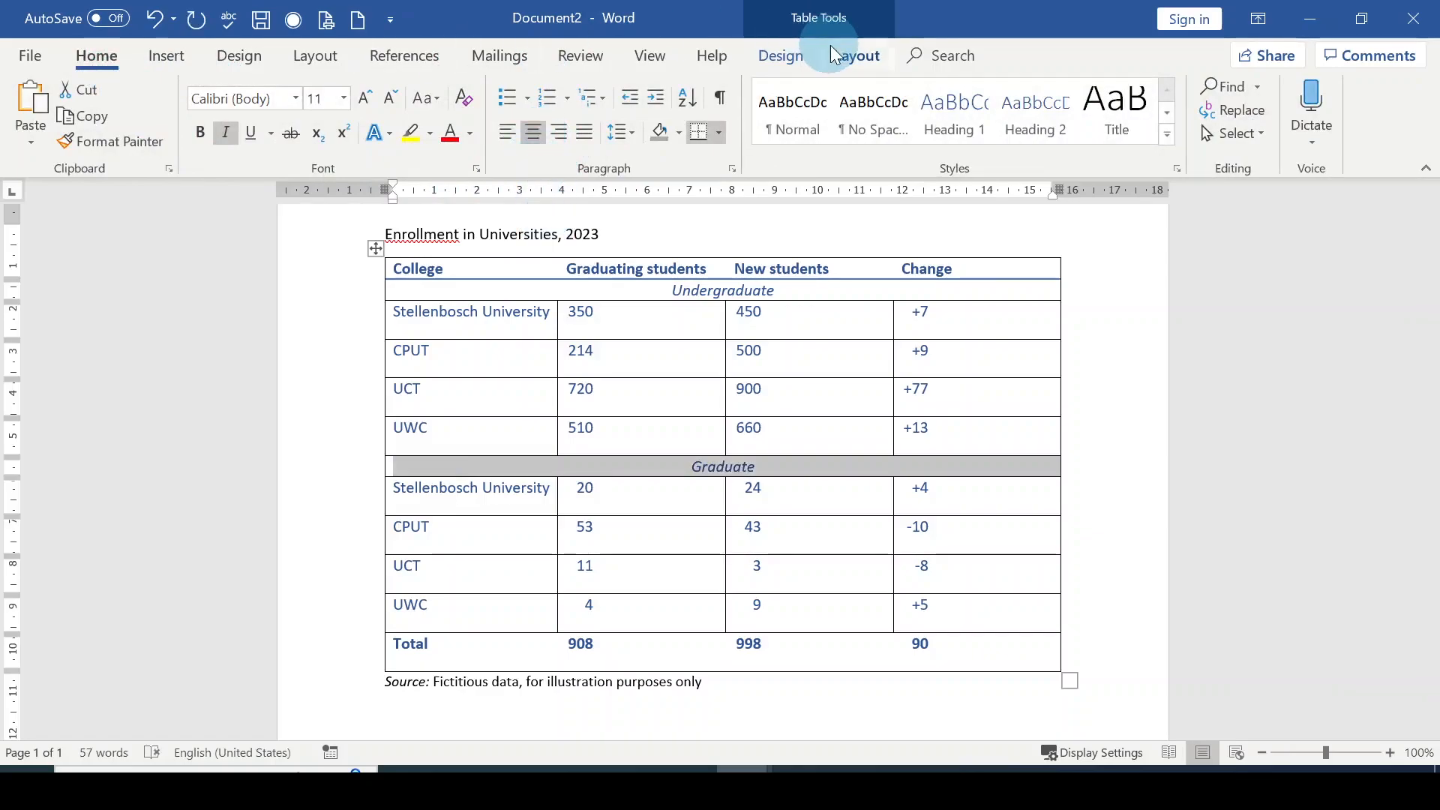
Try centered cell alignment on the four undergraduate university rows, from Stellenbosch University to UWC, and undo it
{"action": "left_click", "coordinate": [855, 59]}
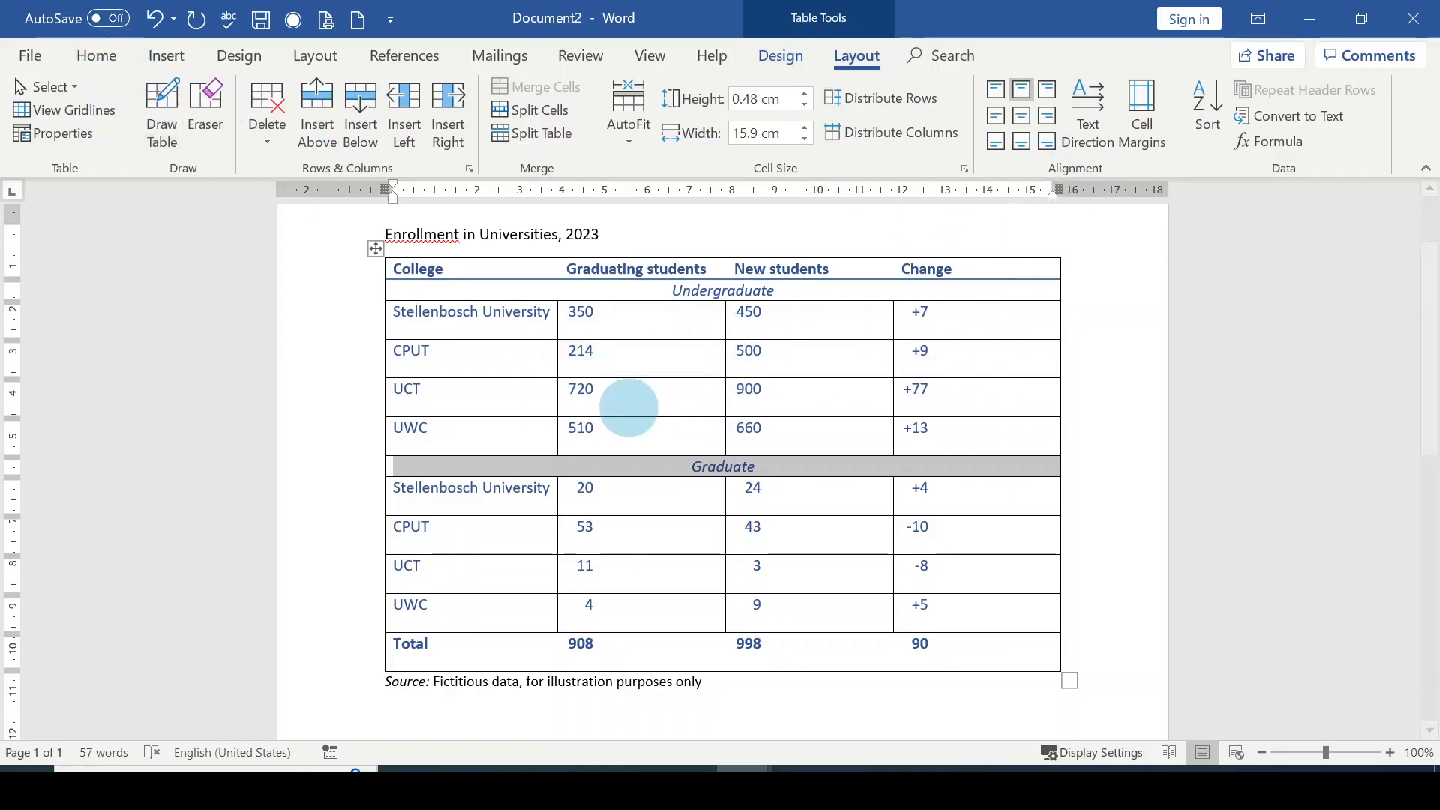
{"action": "left_click_drag", "start_coordinate": [400, 311], "coordinate": [973, 445]}
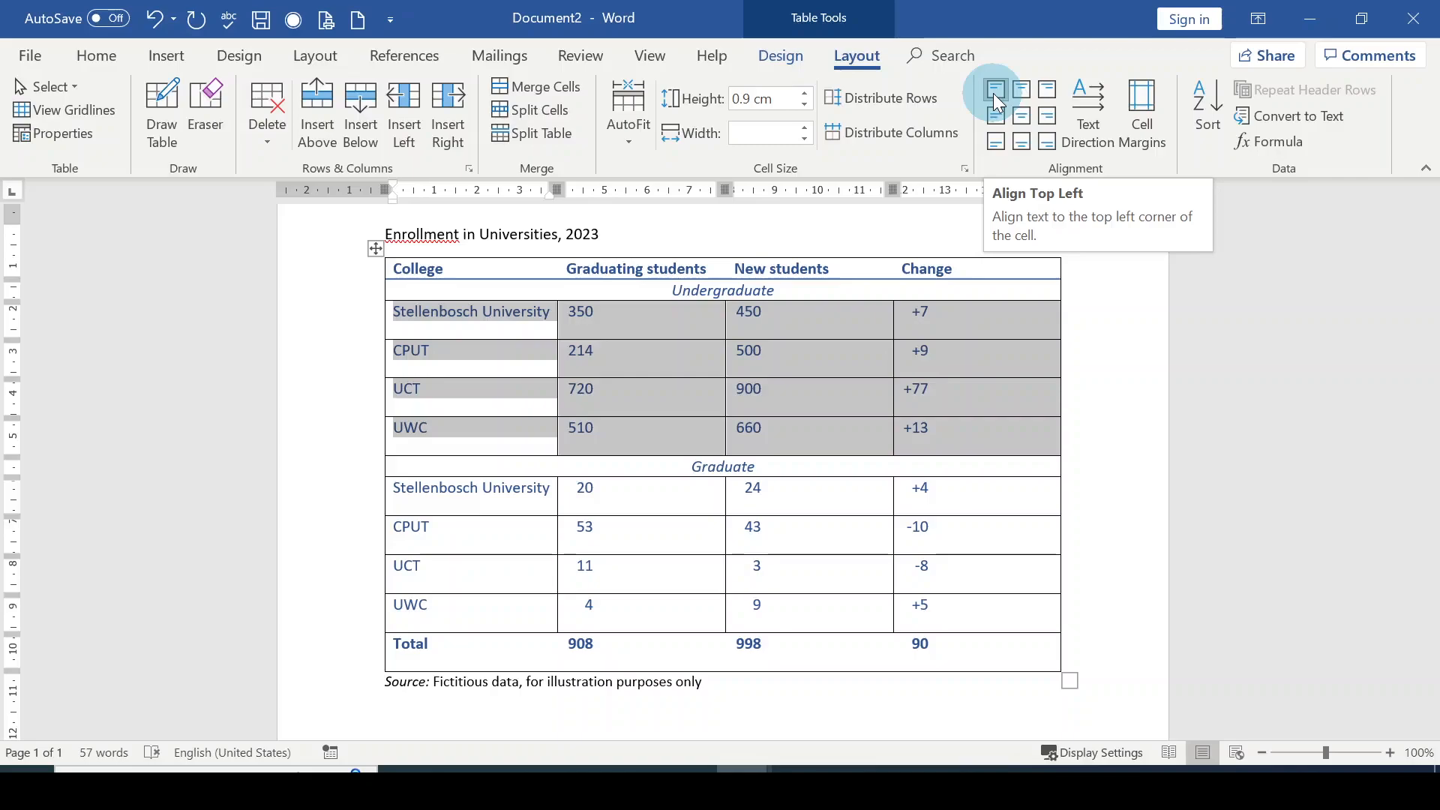
{"action": "left_click", "coordinate": [1025, 125]}
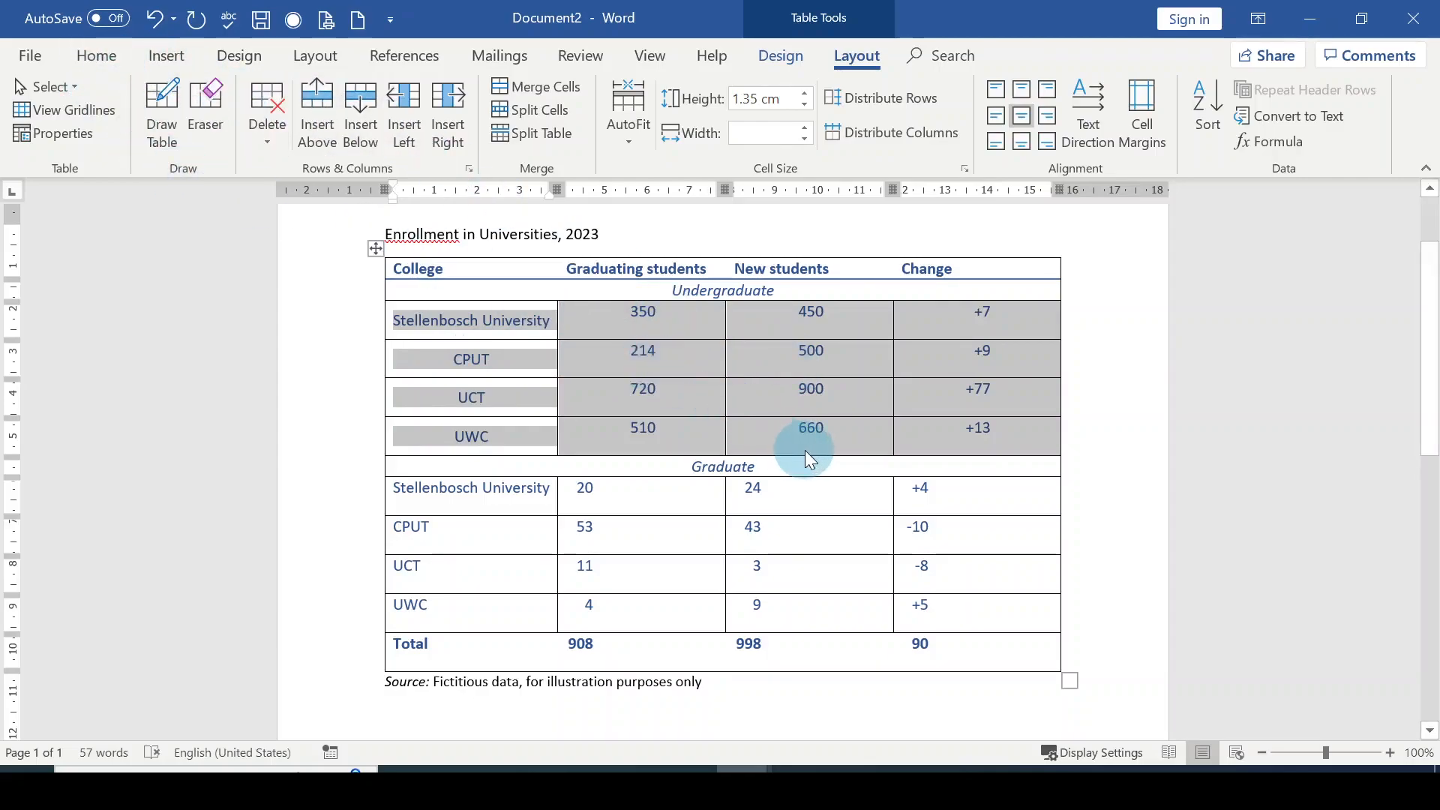
{"action": "left_click", "coordinate": [153, 19]}
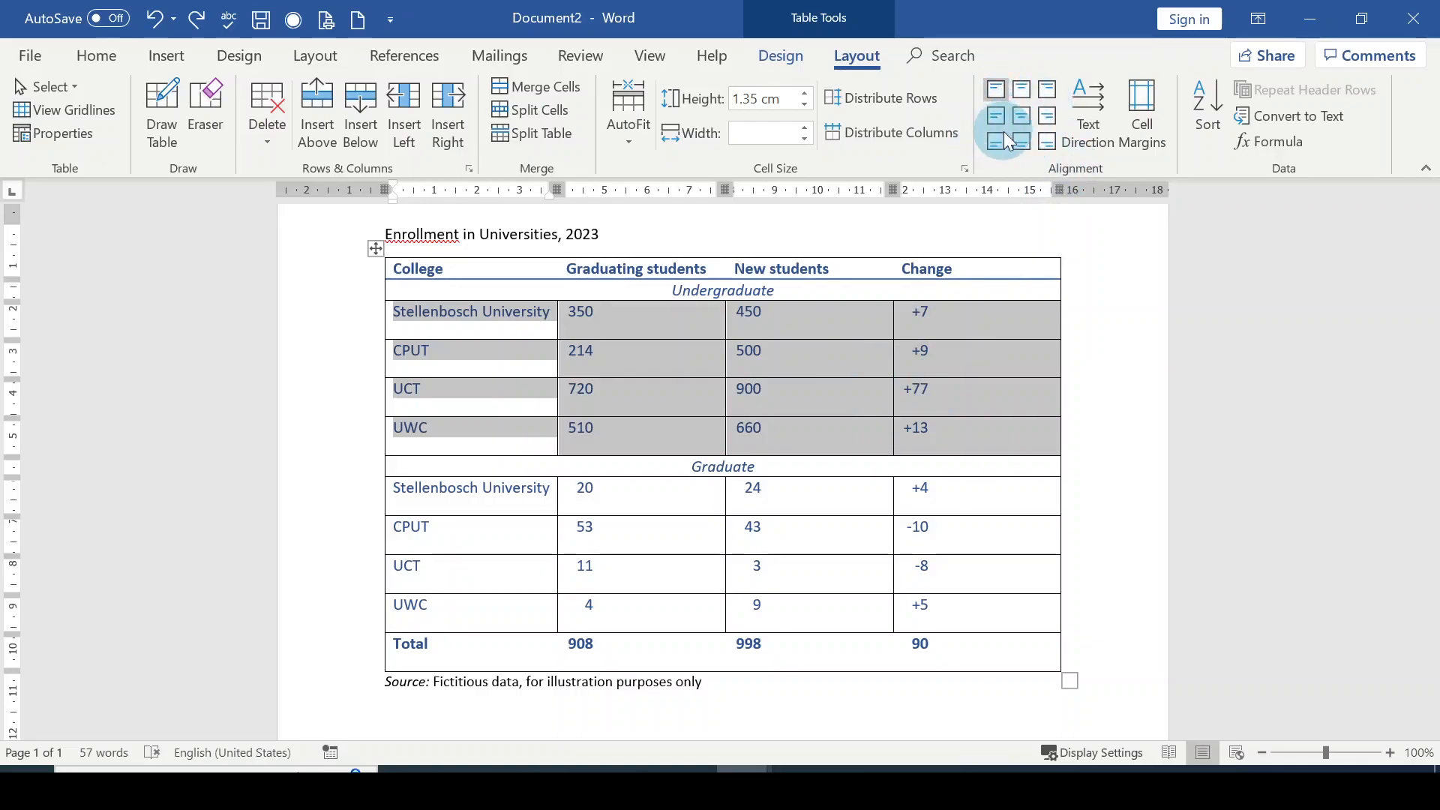
{"action": "left_click", "coordinate": [1035, 330]}
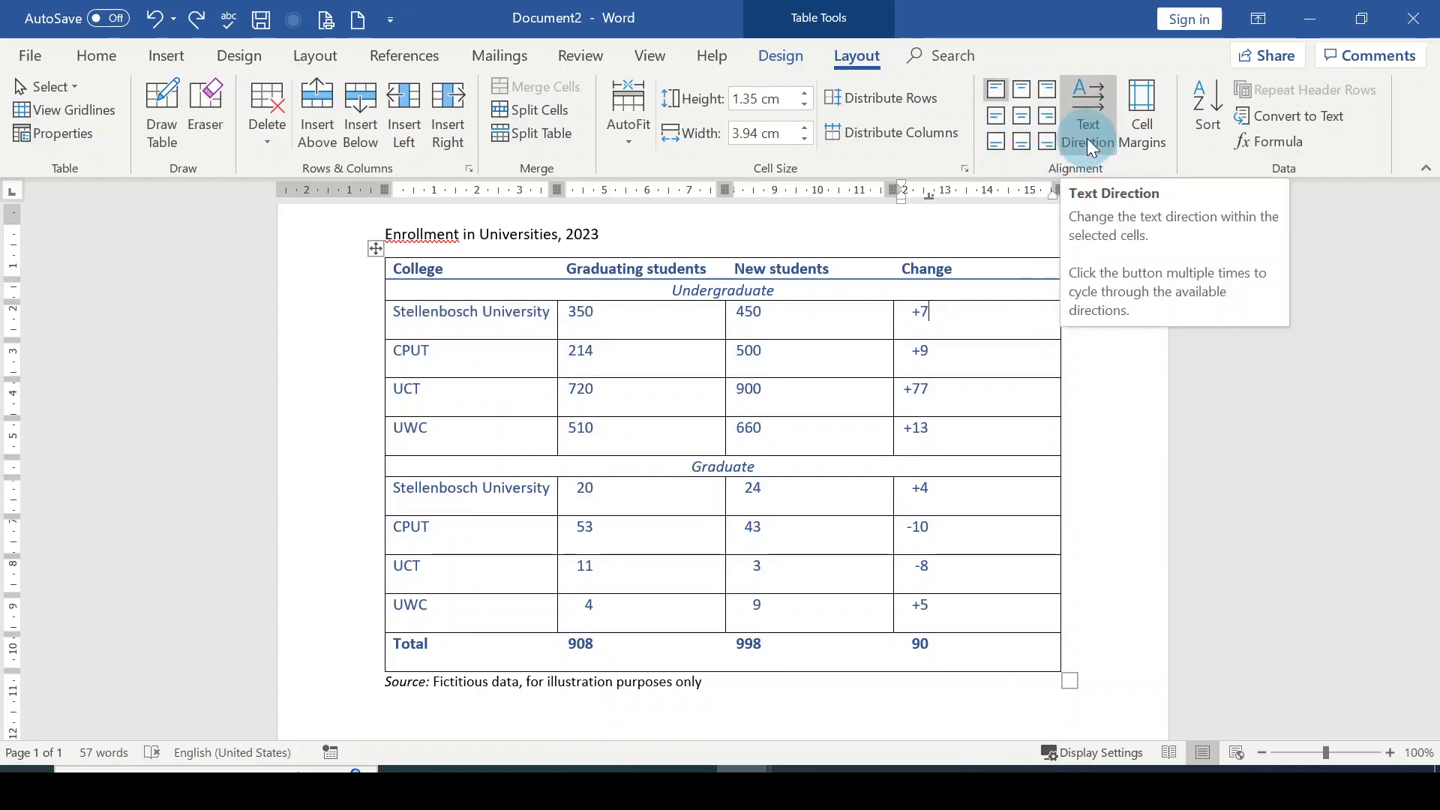
Rotate the column header row's text to read vertically from bottom to top, and make the row taller so "Graduating" fits on one line
{"action": "left_click", "coordinate": [388, 271]}
{"action": "left_click", "coordinate": [403, 269]}
{"action": "left_click_drag", "start_coordinate": [392, 263], "coordinate": [1040, 267]}
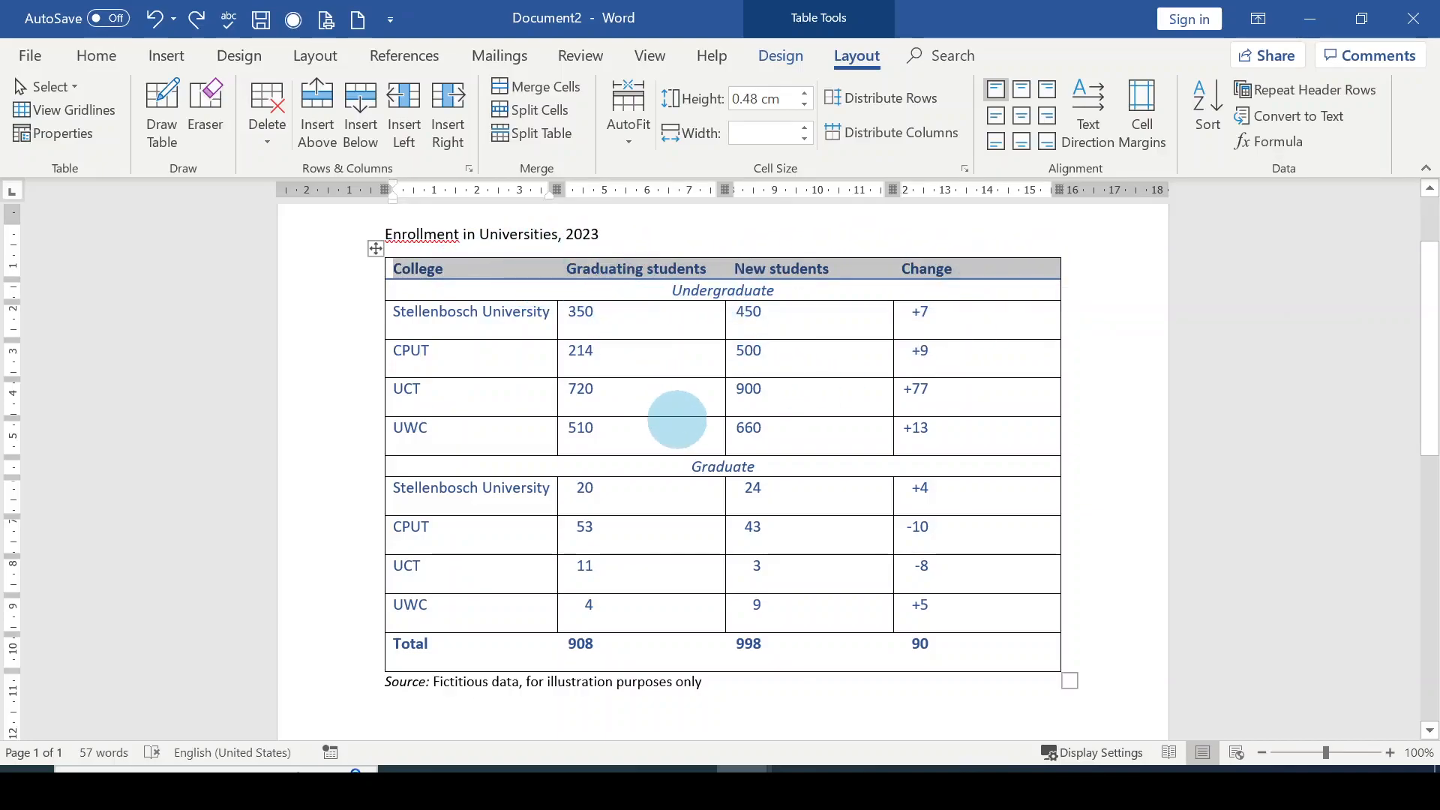
{"action": "left_click", "coordinate": [1092, 115]}
{"action": "left_click", "coordinate": [1094, 124]}
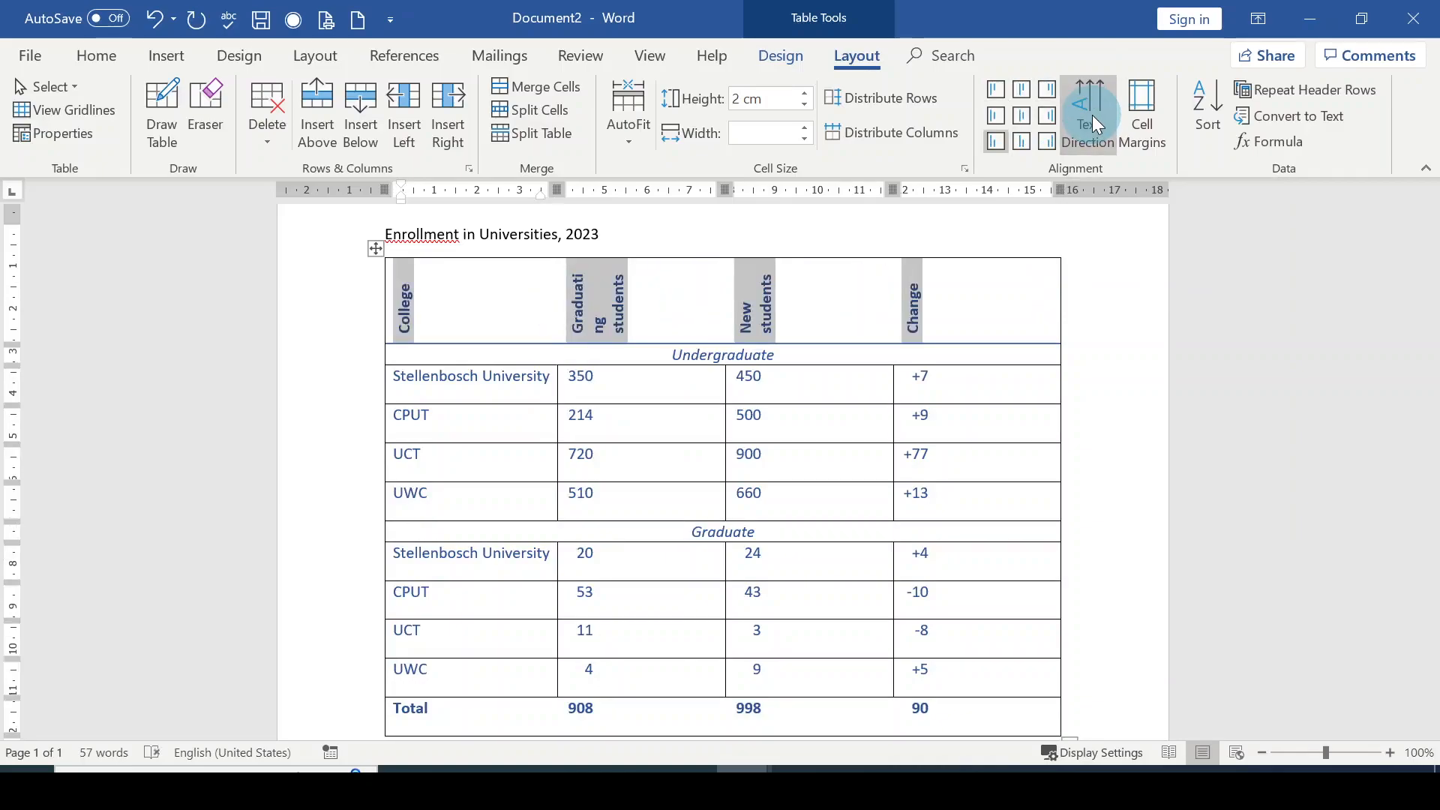
{"action": "left_click", "coordinate": [1095, 124]}
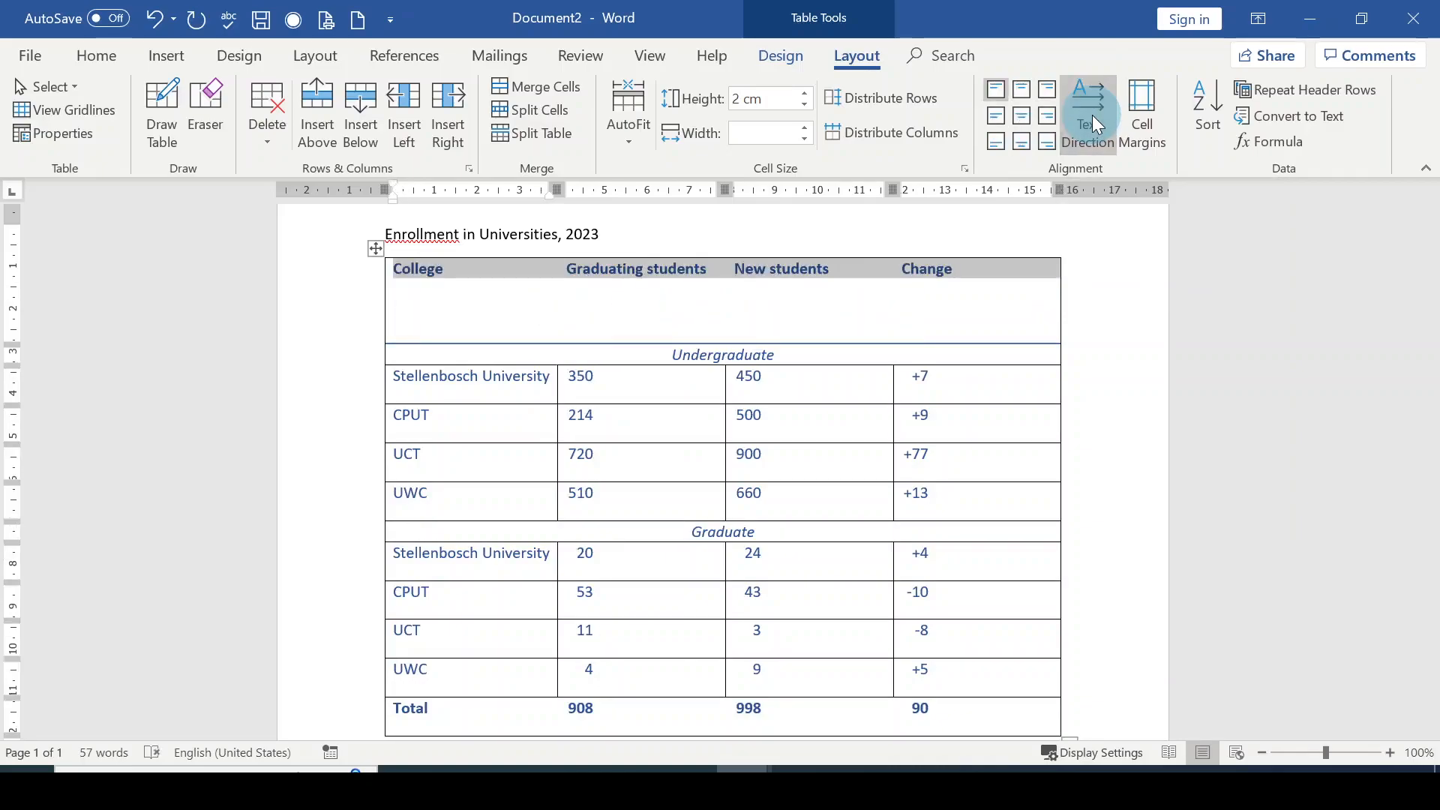
{"action": "left_click", "coordinate": [1095, 124]}
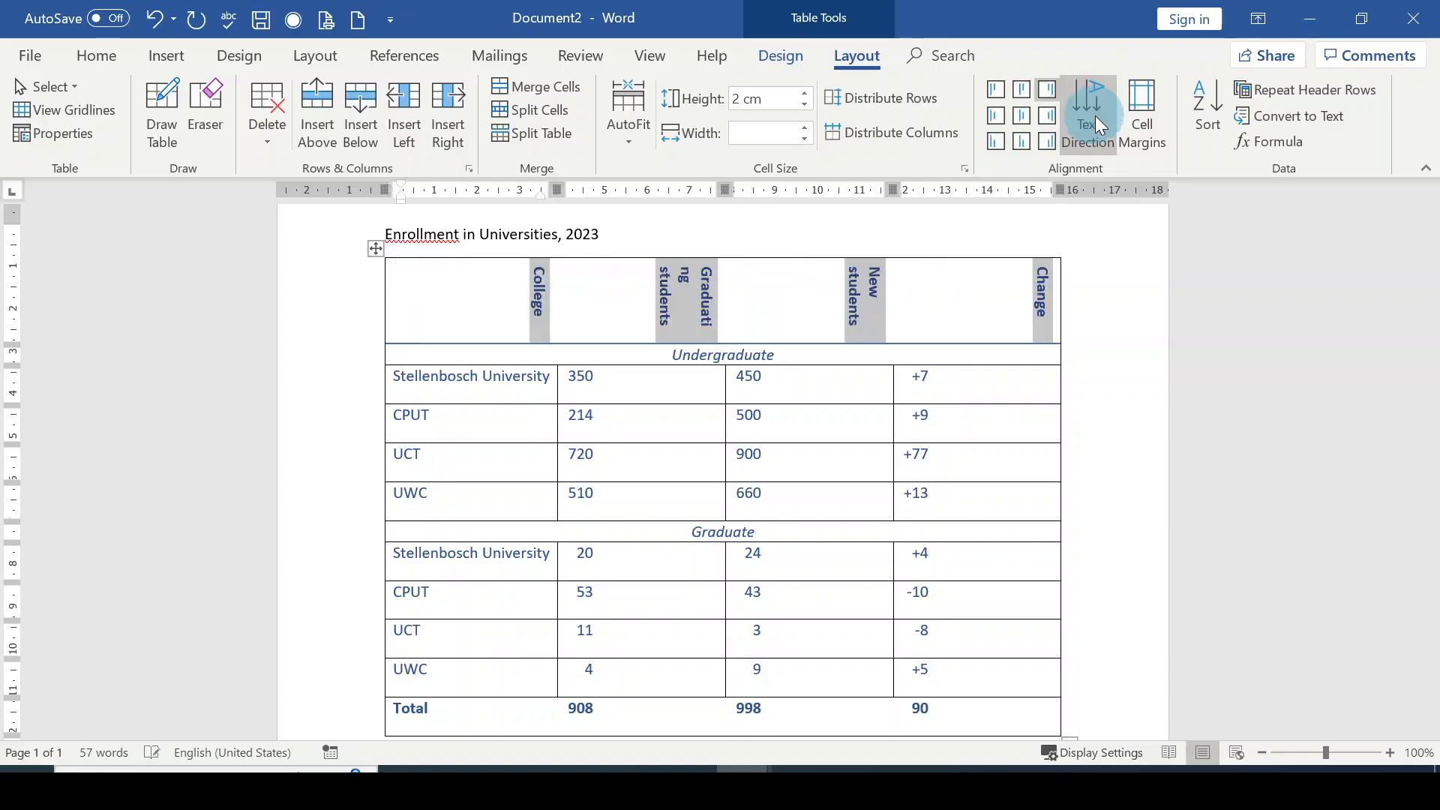
{"action": "left_click", "coordinate": [1098, 124]}
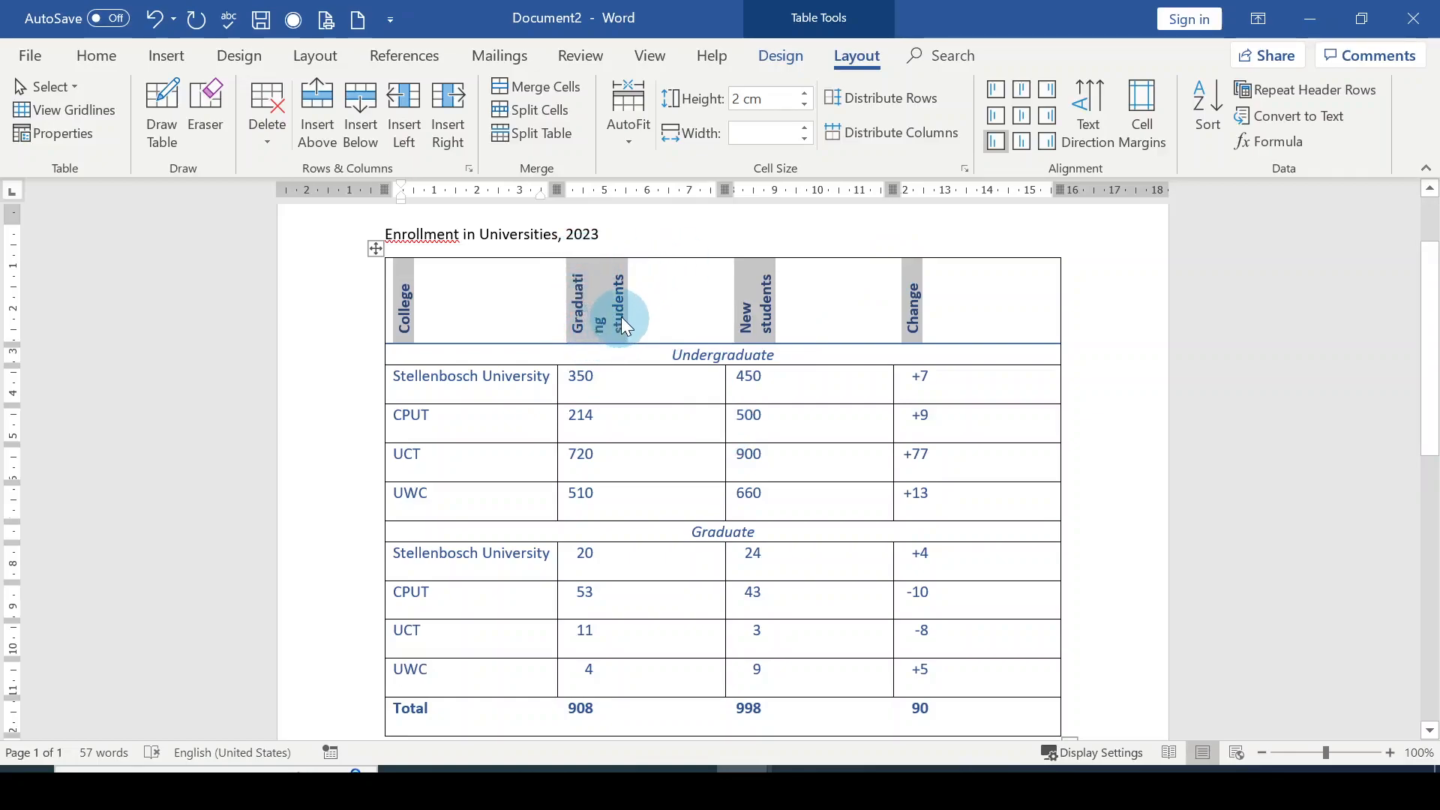
{"action": "mouse_move", "coordinate": [704, 261]}
{"action": "left_mouse_down"}
{"action": "mouse_move", "coordinate": [726, 248]}
{"action": "mouse_move", "coordinate": [692, 251]}
{"action": "left_mouse_up"}
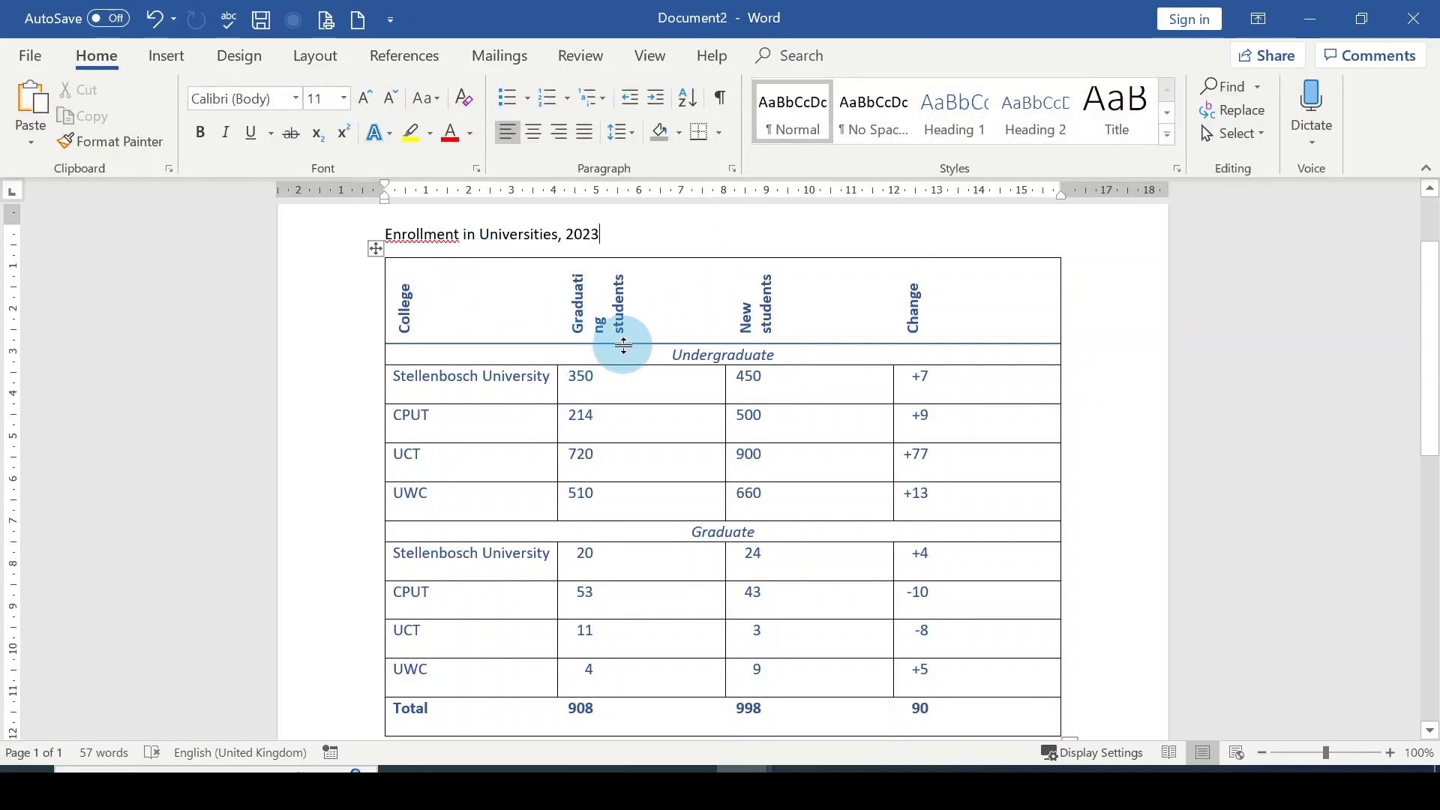
{"action": "left_click_drag", "start_coordinate": [623, 346], "coordinate": [630, 362]}
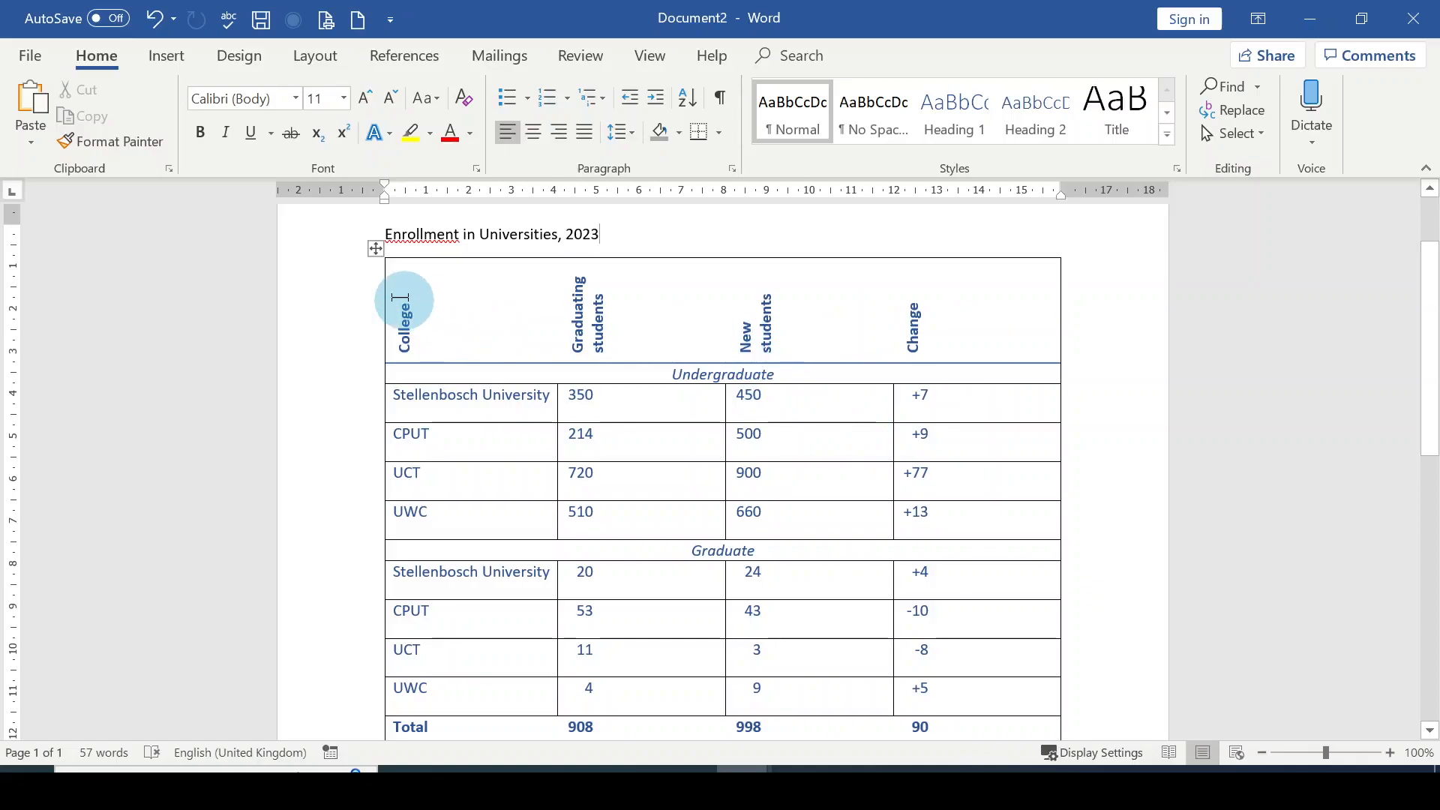
Shade the table's column header row with the standard orange color
{"action": "left_click_drag", "start_coordinate": [398, 270], "coordinate": [1028, 321]}
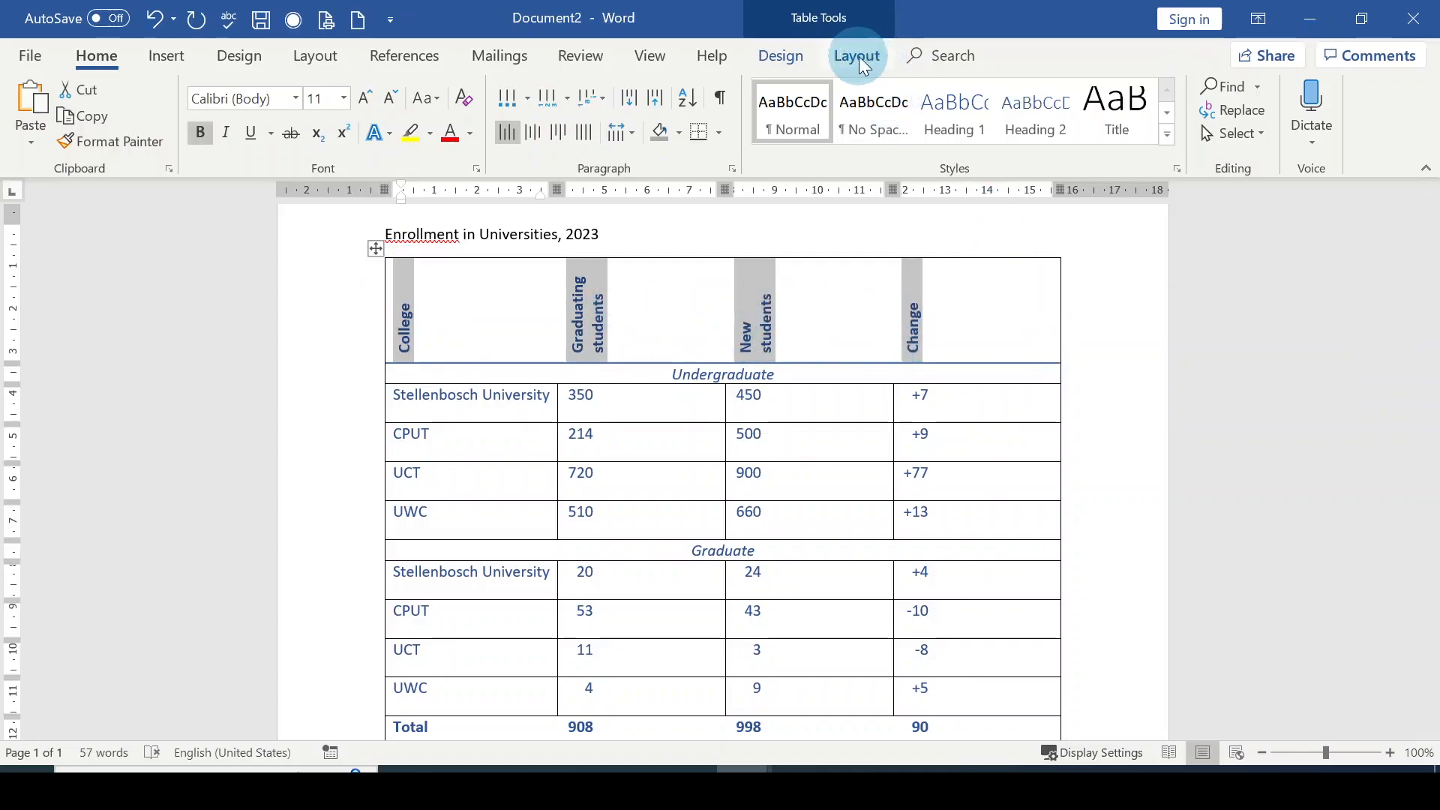
{"action": "left_click", "coordinate": [802, 60]}
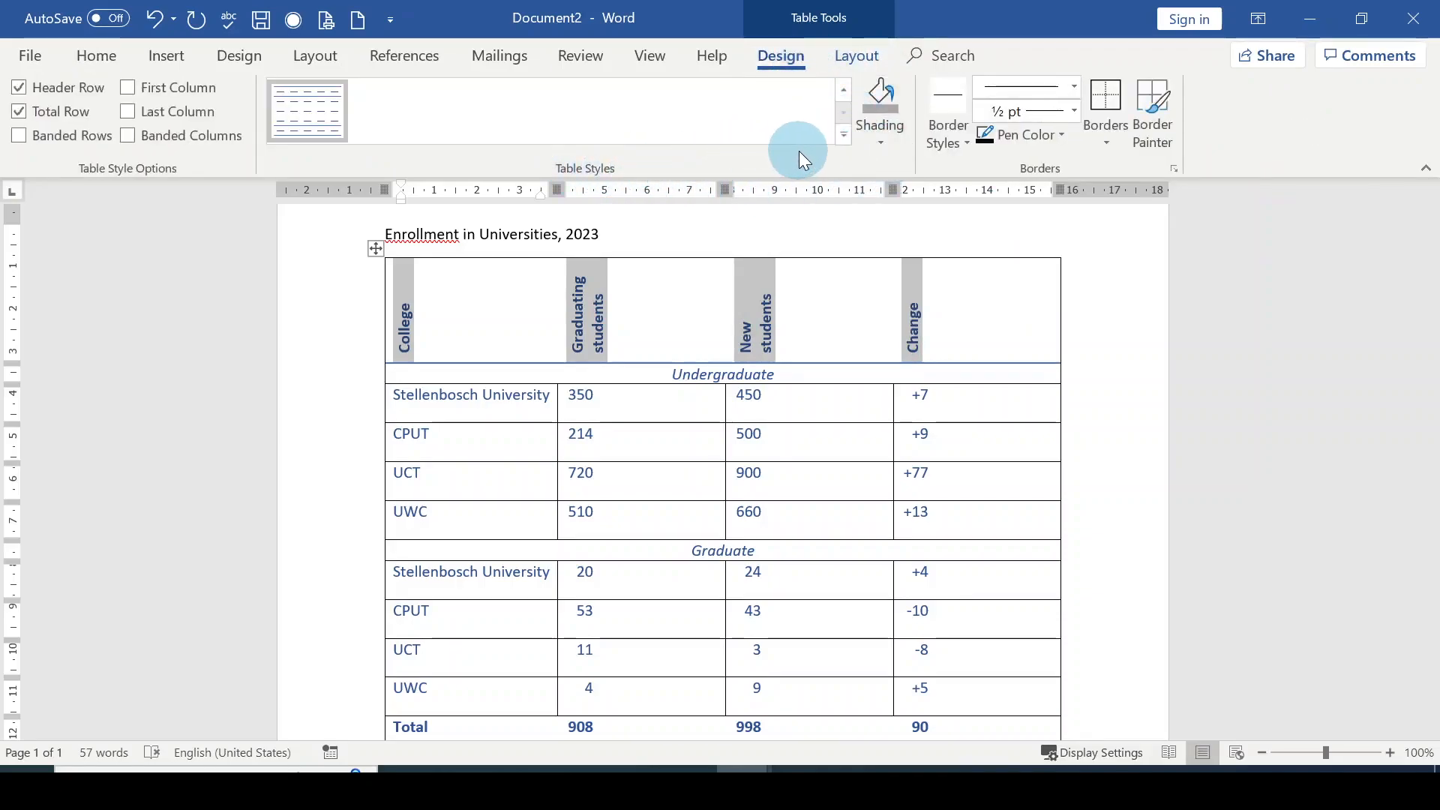
{"action": "left_click", "coordinate": [882, 144]}
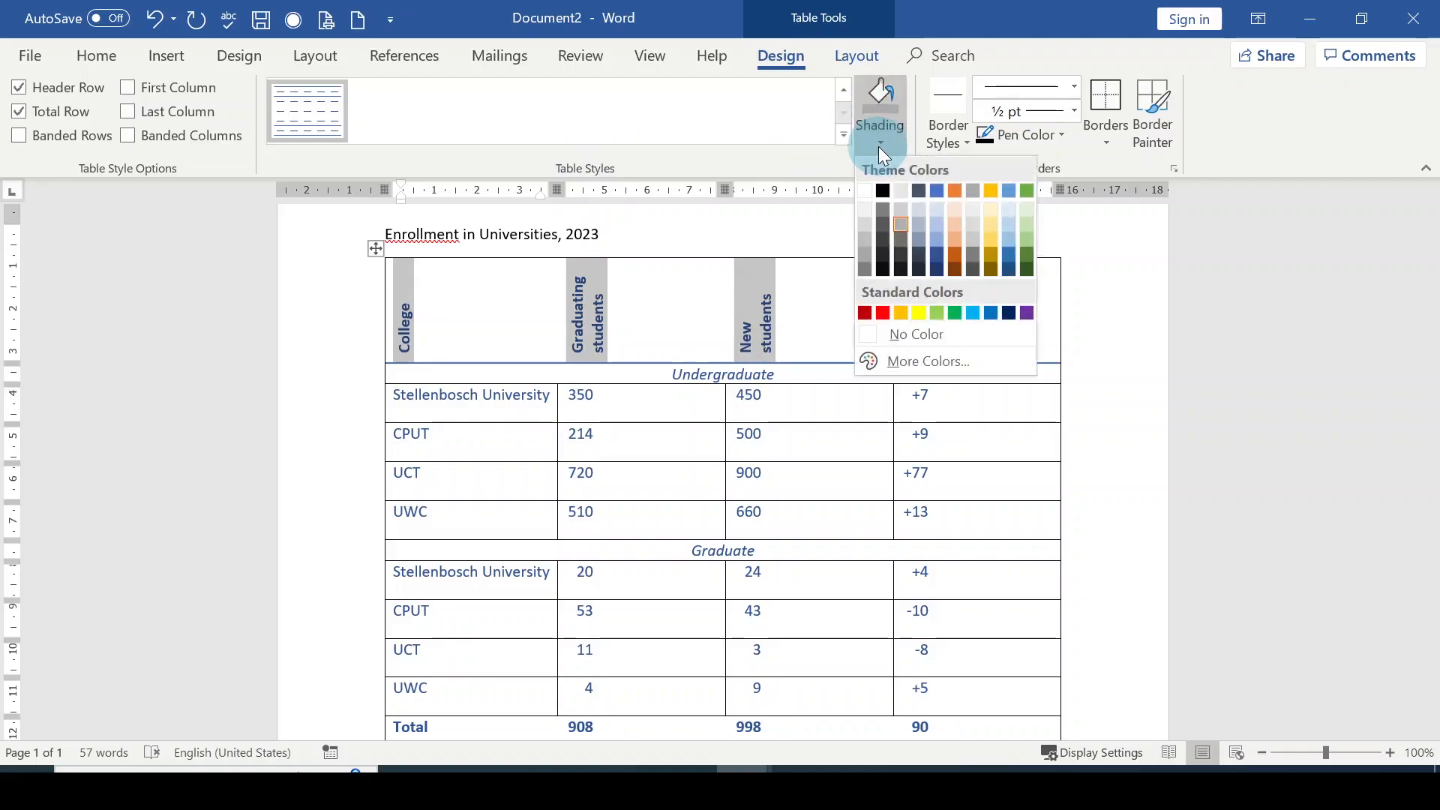
{"action": "left_click", "coordinate": [902, 312]}
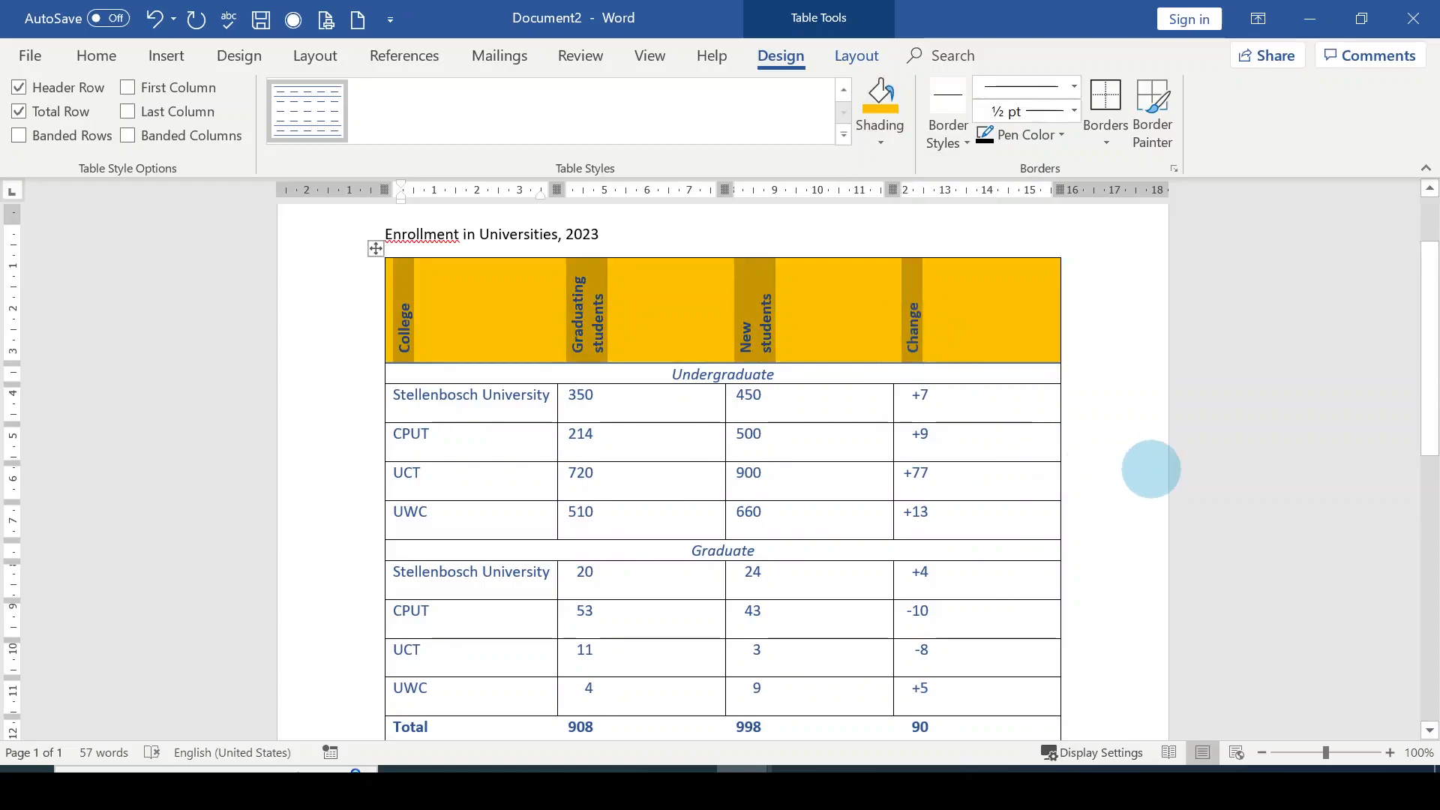
{"action": "left_click", "coordinate": [1160, 479]}
{"action": "scroll", "coordinate": [1160, 480], "scroll_direction": "down", "scroll_amount": 3}
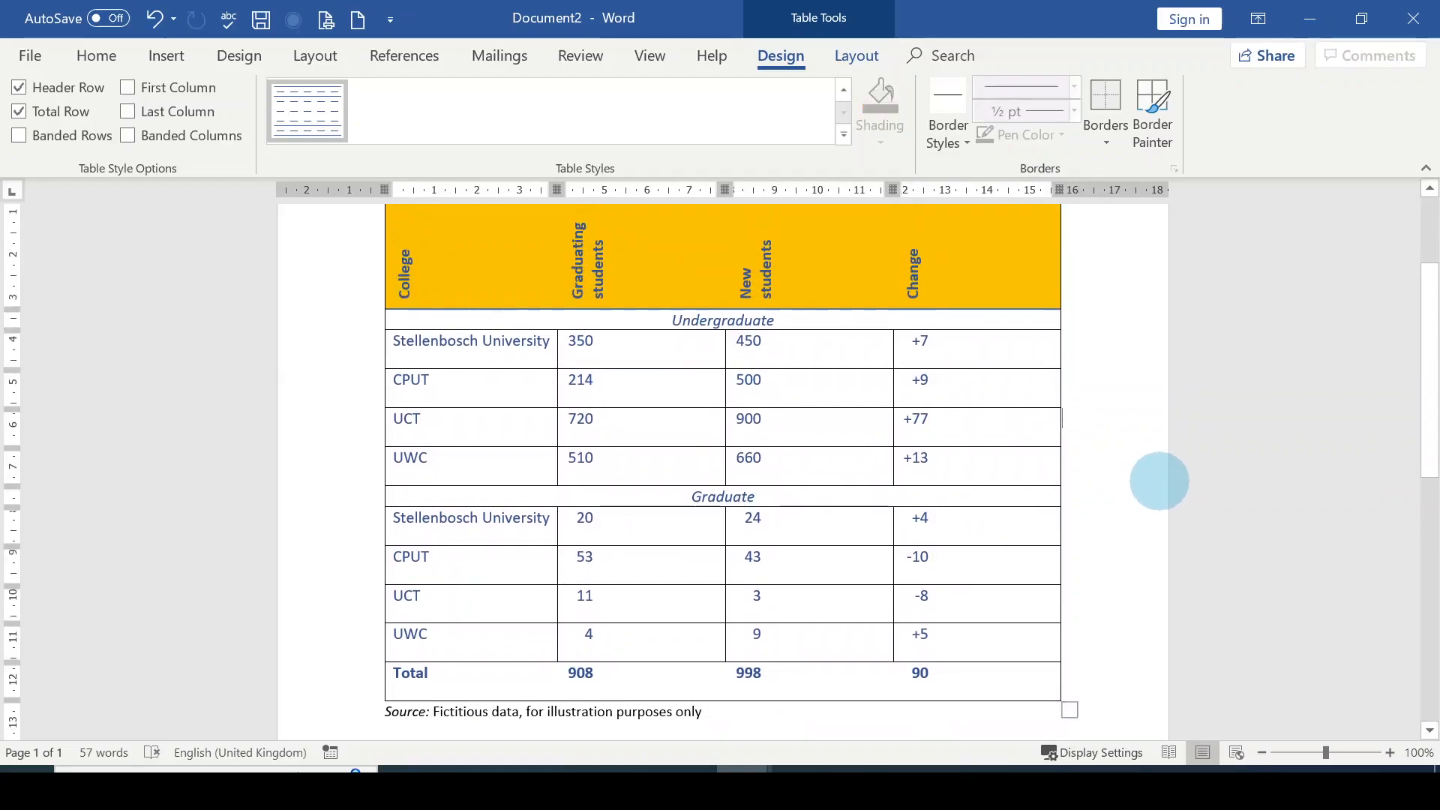
{"action": "scroll", "coordinate": [1160, 479], "scroll_direction": "up", "scroll_amount": 2}
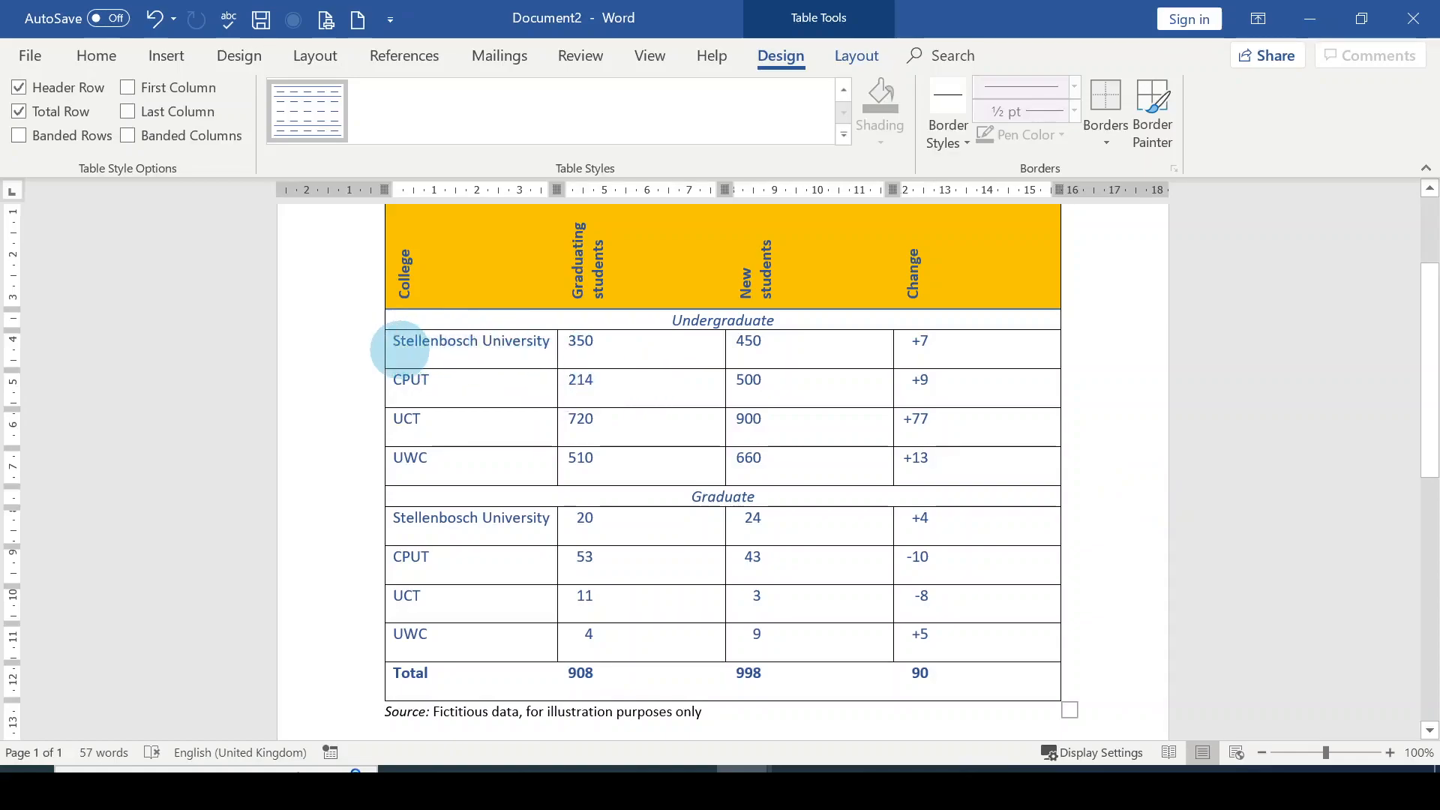
{"action": "mouse_move", "coordinate": [396, 342]}
{"action": "left_mouse_down"}
{"action": "mouse_move", "coordinate": [894, 427]}
{"action": "mouse_move", "coordinate": [1015, 652]}
{"action": "mouse_move", "coordinate": [1006, 675]}
{"action": "left_mouse_up"}
{"action": "left_click", "coordinate": [96, 56]}
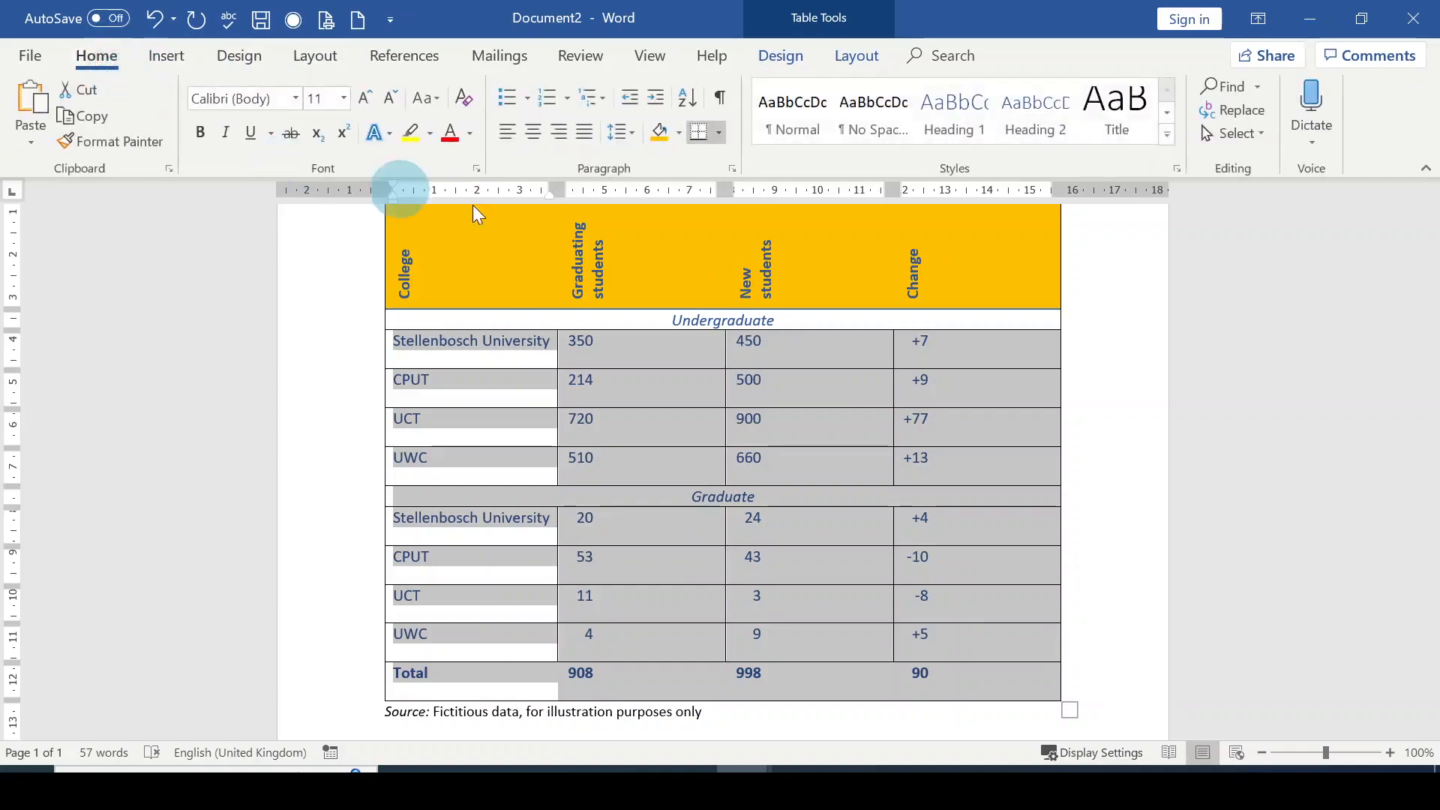
{"action": "left_click", "coordinate": [471, 135]}
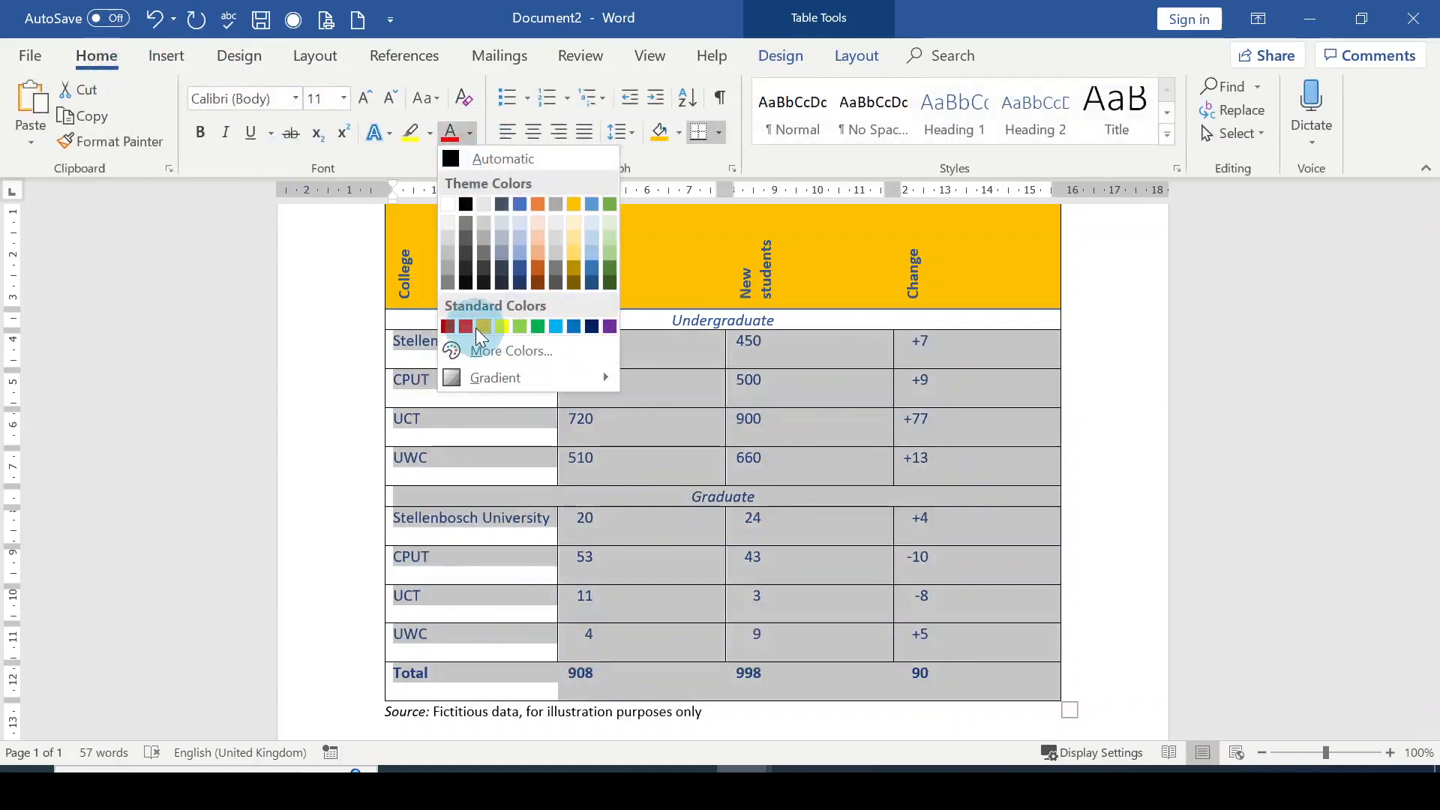
{"action": "left_click", "coordinate": [1027, 499]}
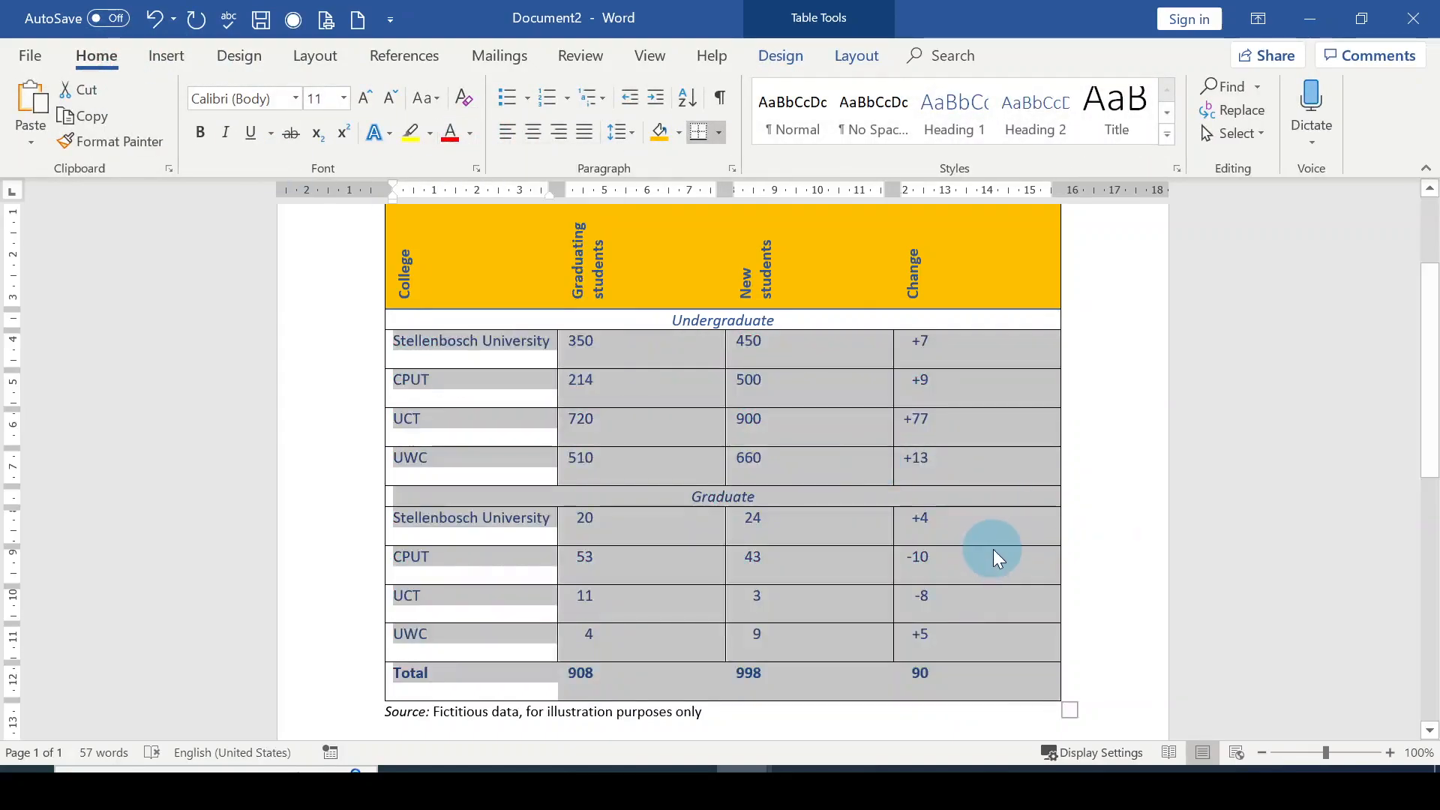
{"action": "left_click", "coordinate": [937, 555]}
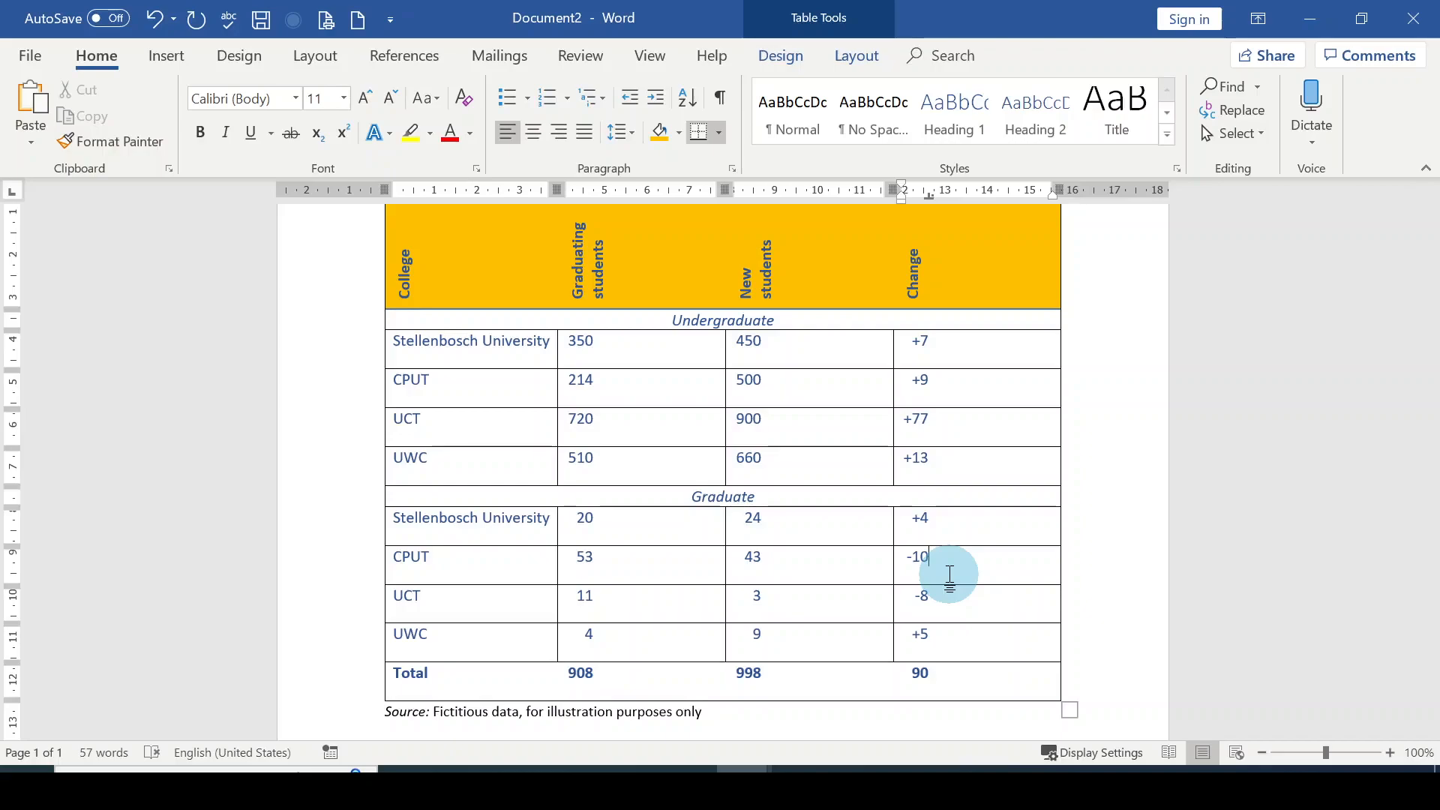
{"action": "scroll", "coordinate": [1088, 409], "scroll_direction": "up", "scroll_amount": 3}
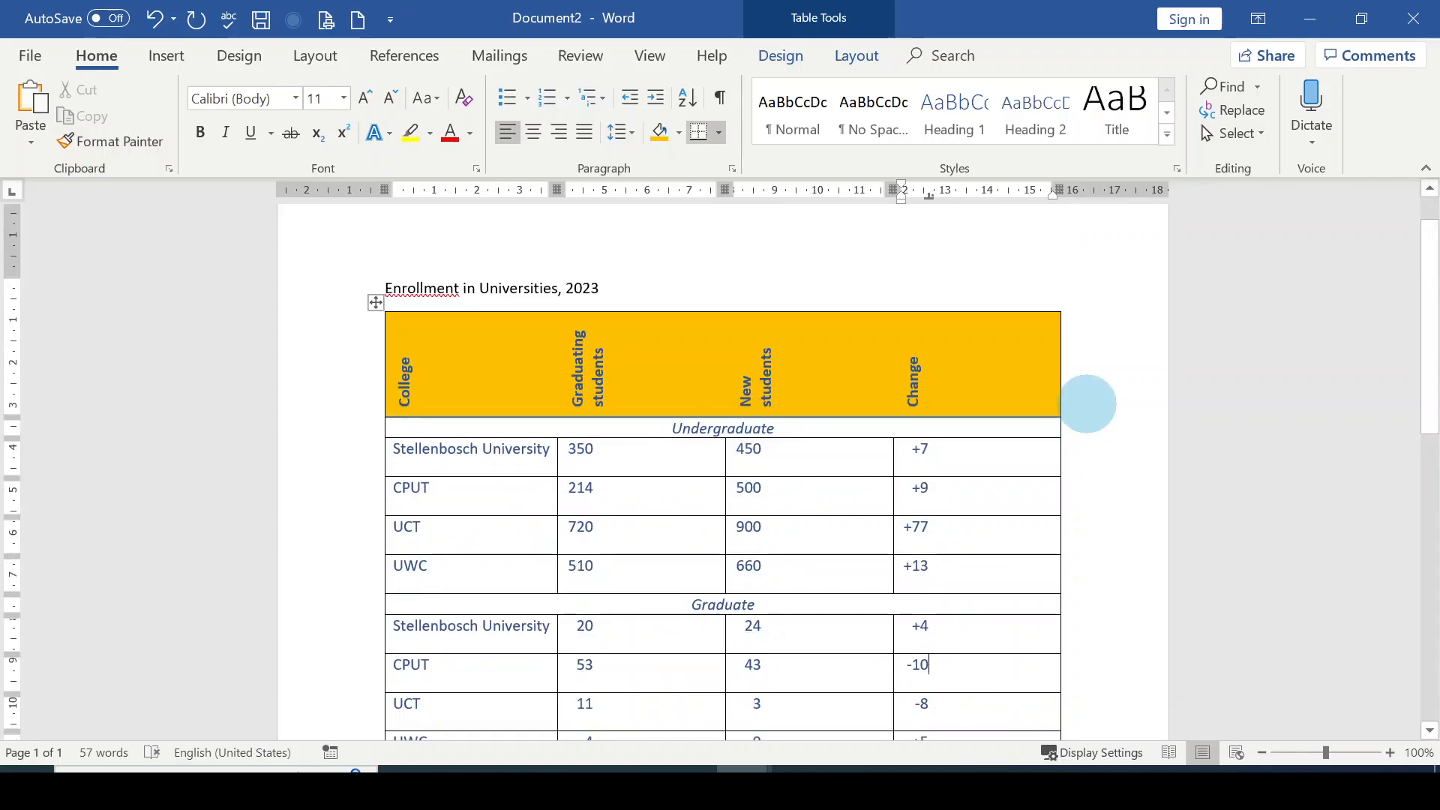